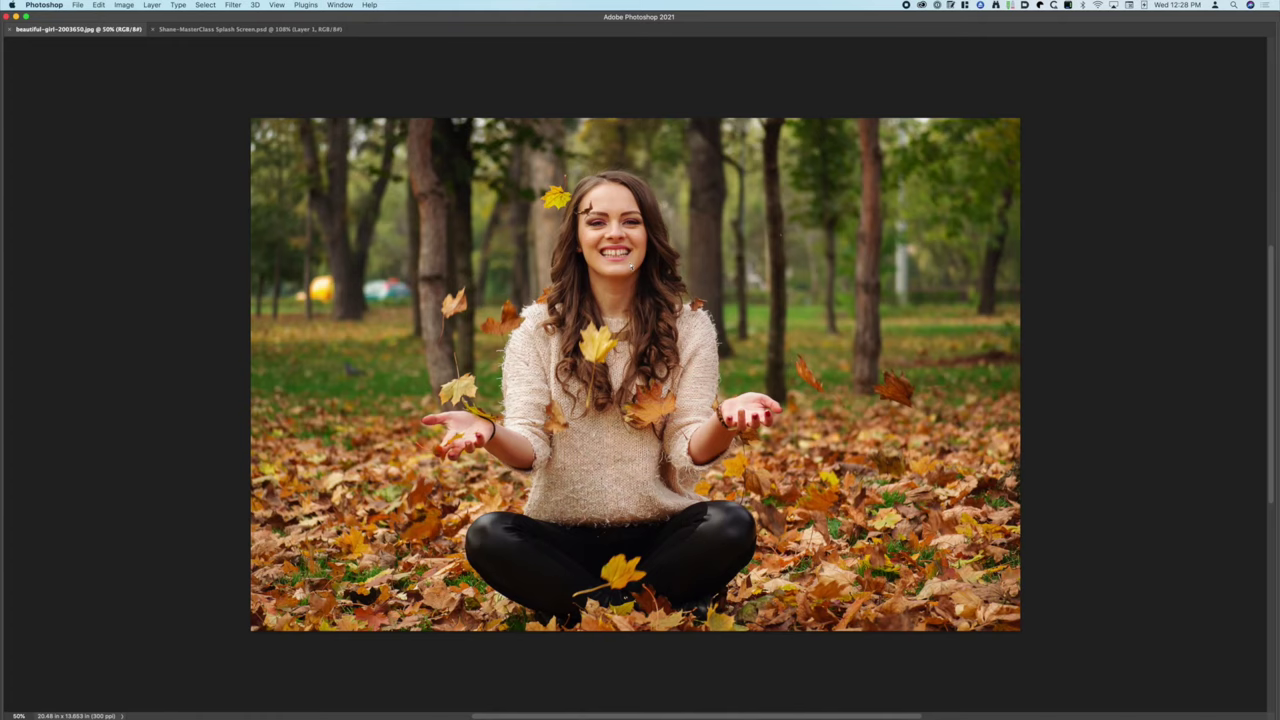
pyautogui.press('super+equal')
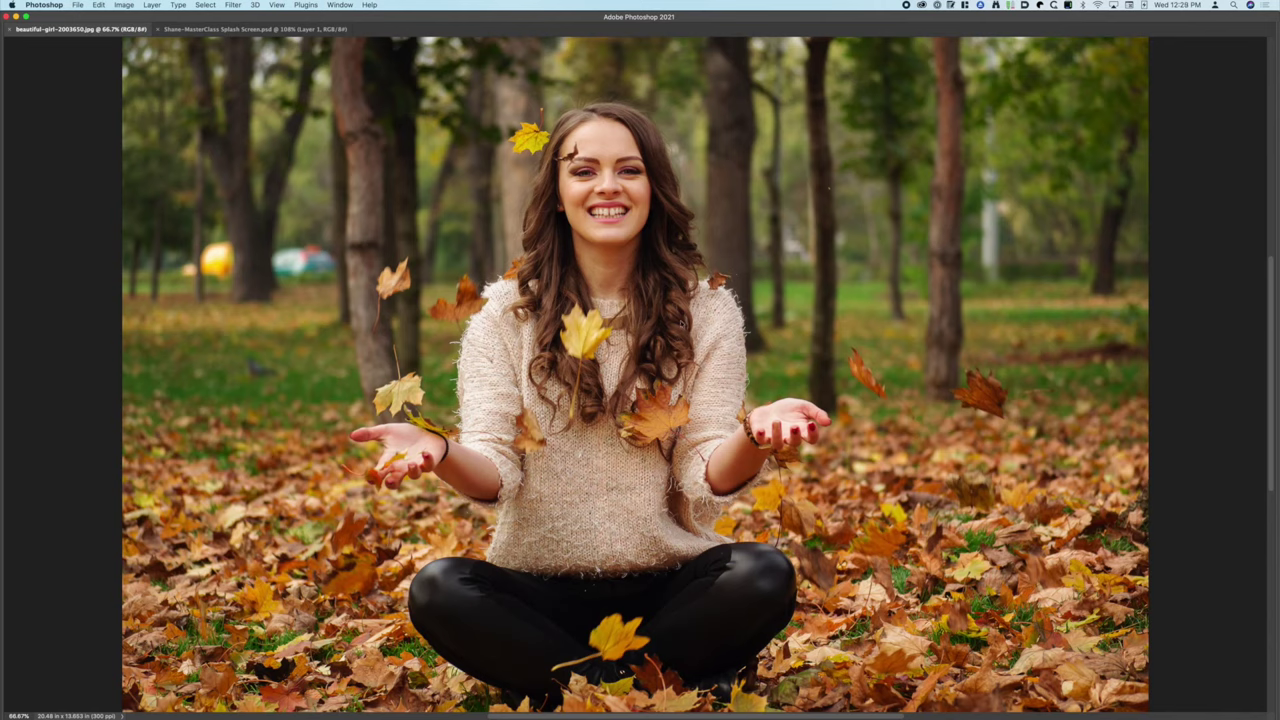
pyautogui.click(124, 5)
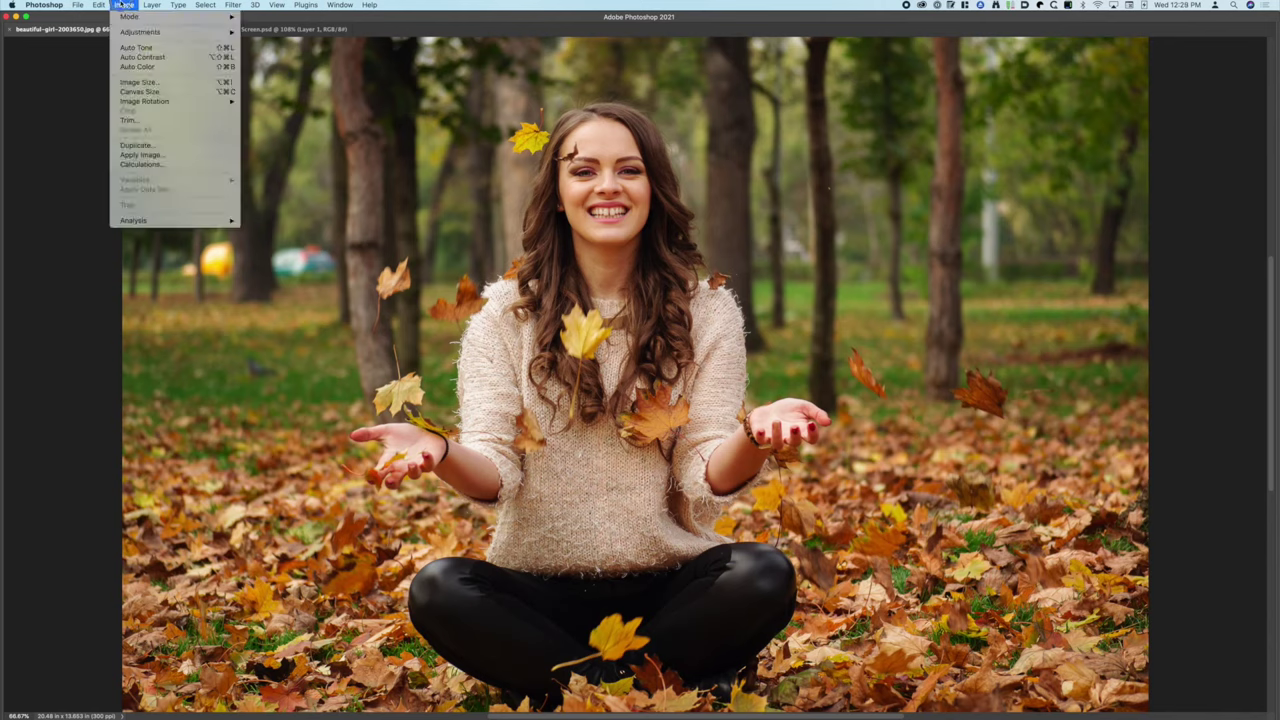
pyautogui.moveTo(175, 32)
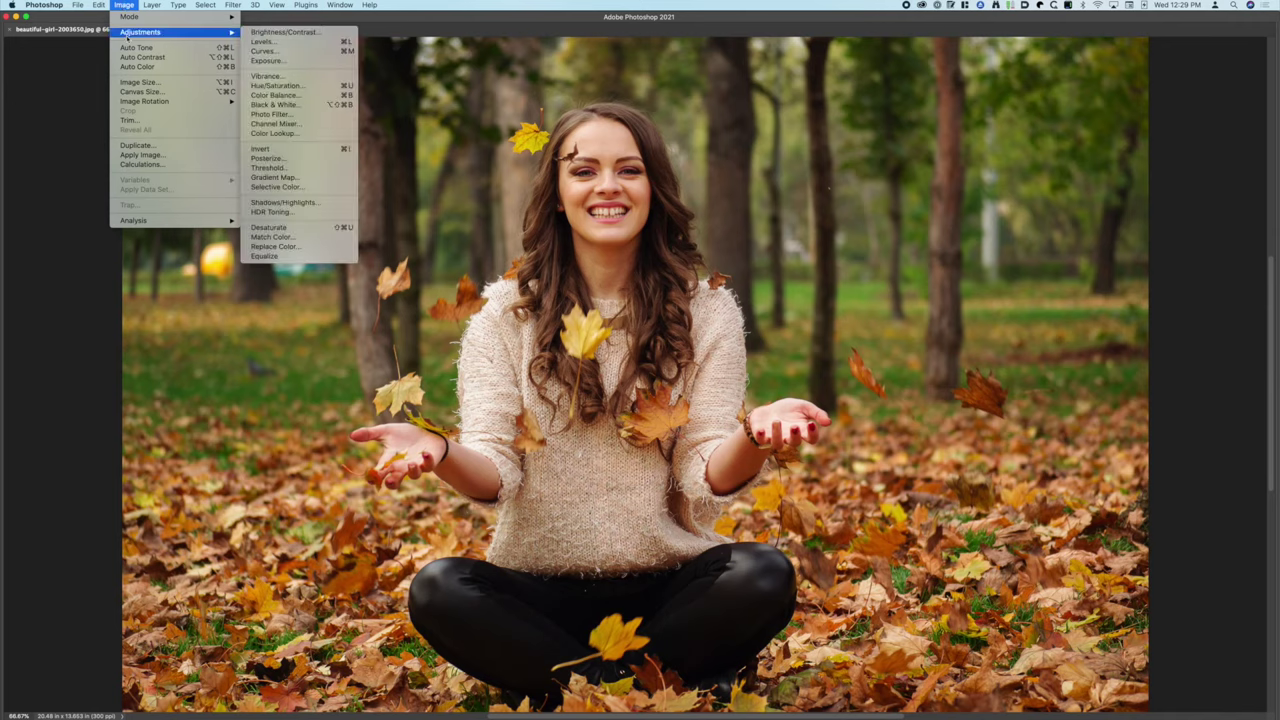
pyautogui.click(280, 104)
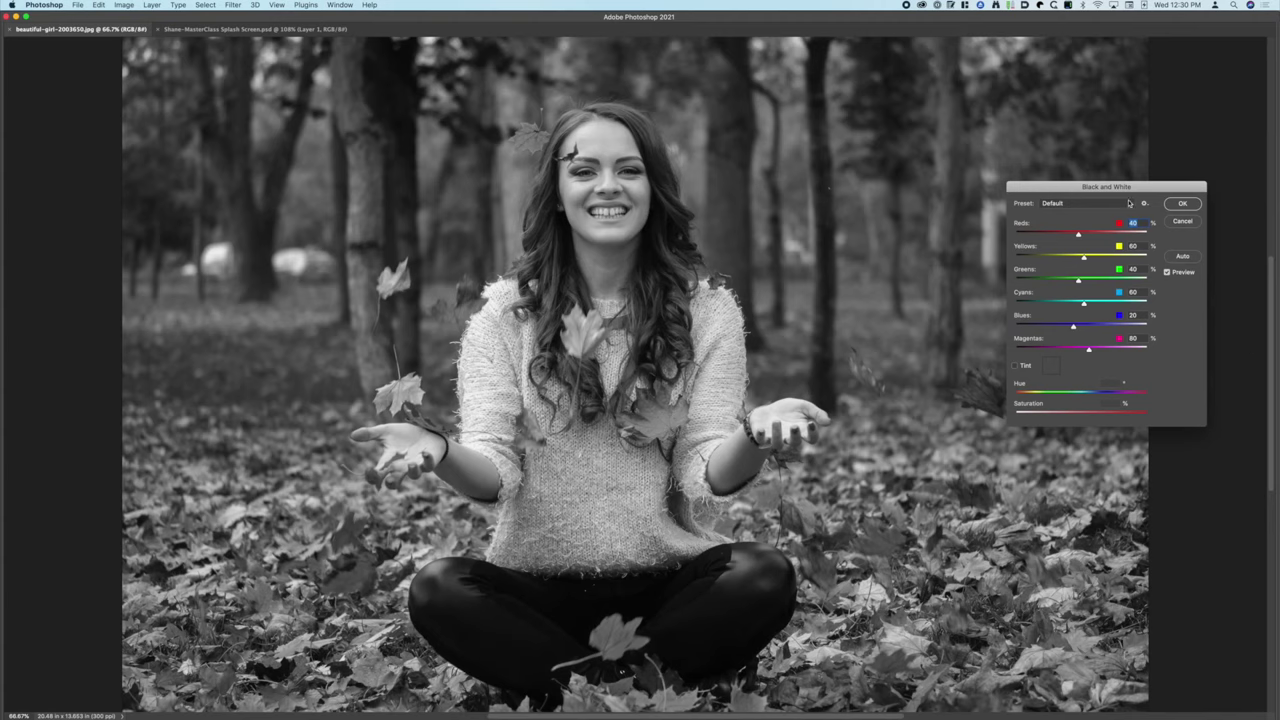
pyautogui.click(1167, 223)
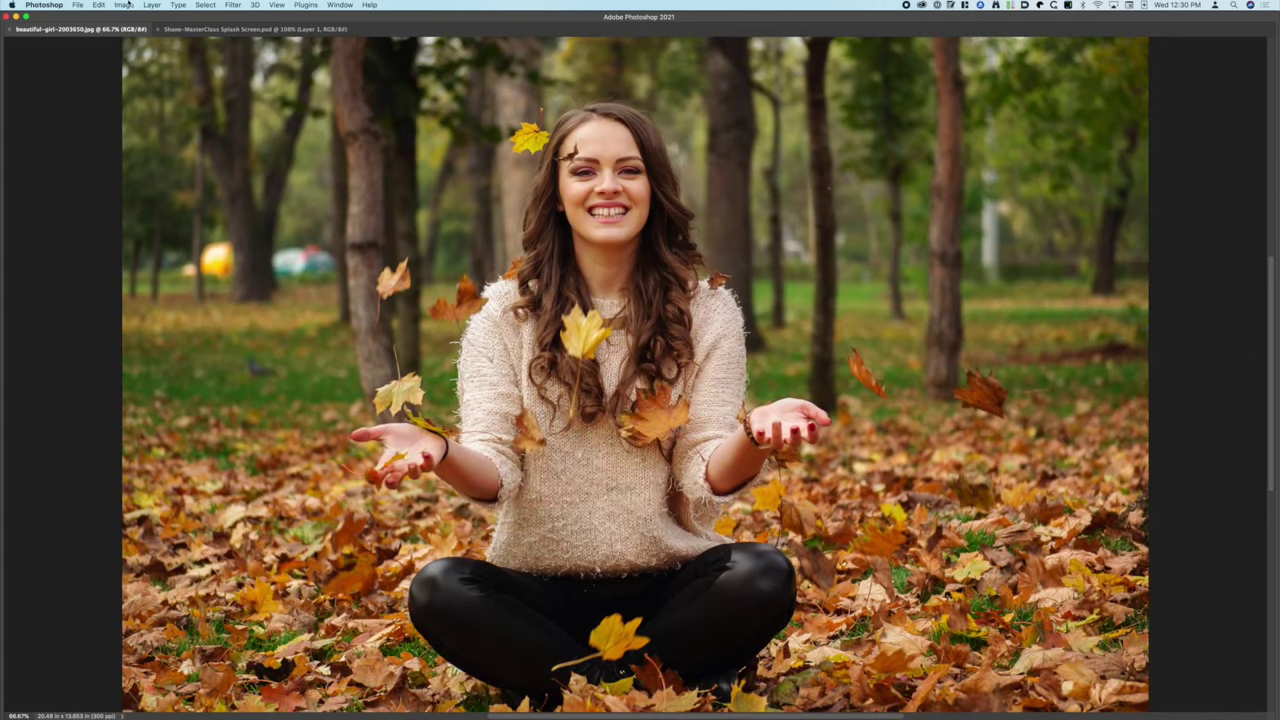
# Try converting the photo to Grayscale mode, and undo the conversion
pyautogui.click(121, 5)
pyautogui.moveTo(130, 16)
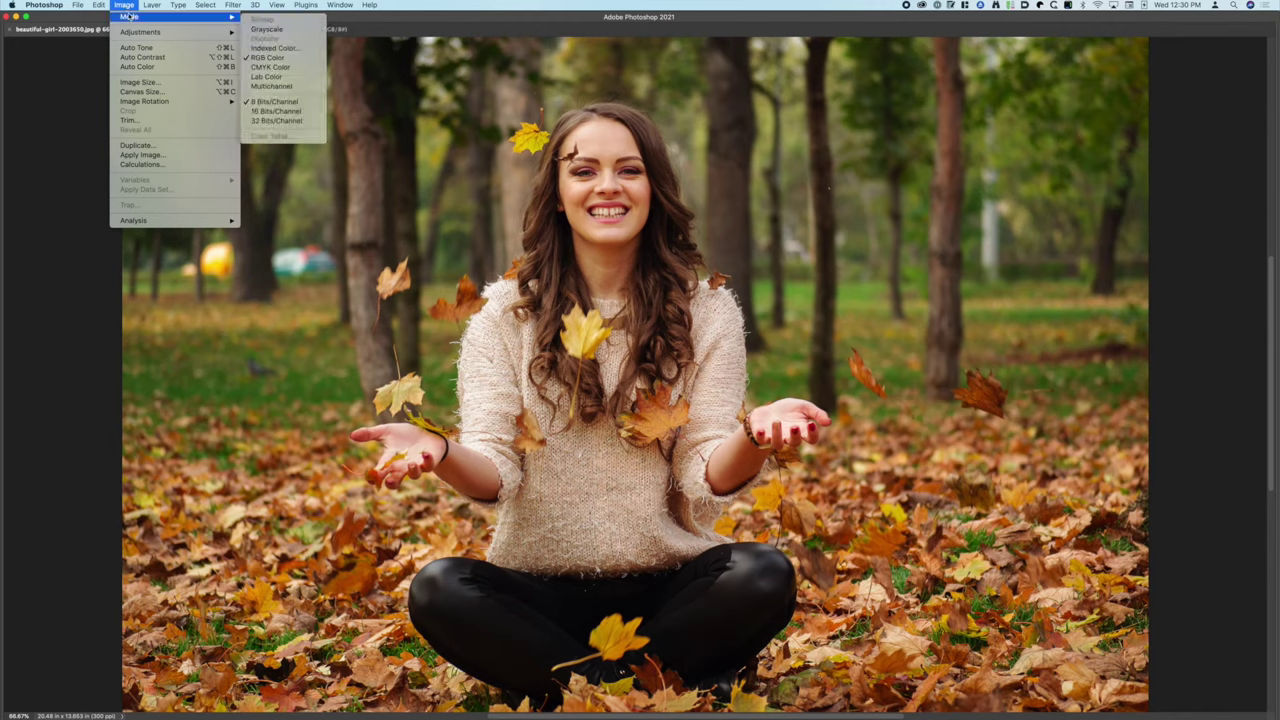
pyautogui.click(275, 29)
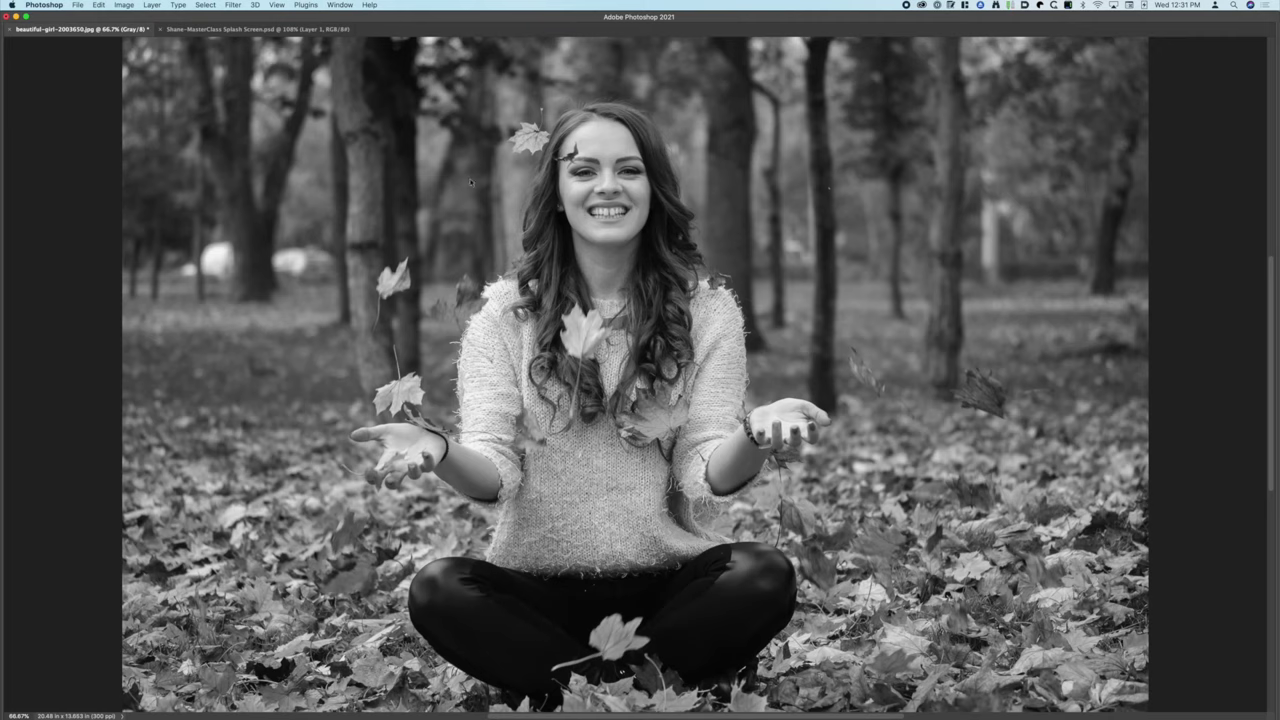
pyautogui.press('super+z')
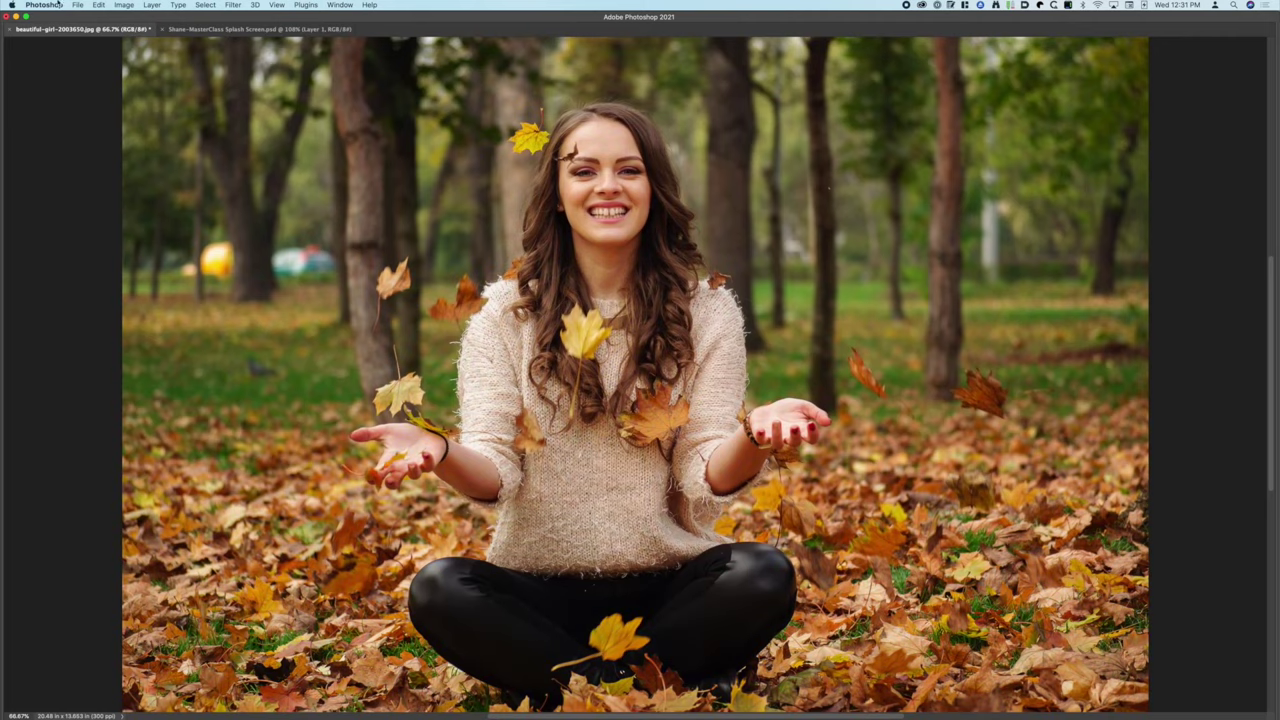
# Start a Black & White adjustment on the photo and compare its preview with the original colours
pyautogui.click(124, 5)
pyautogui.moveTo(140, 31)
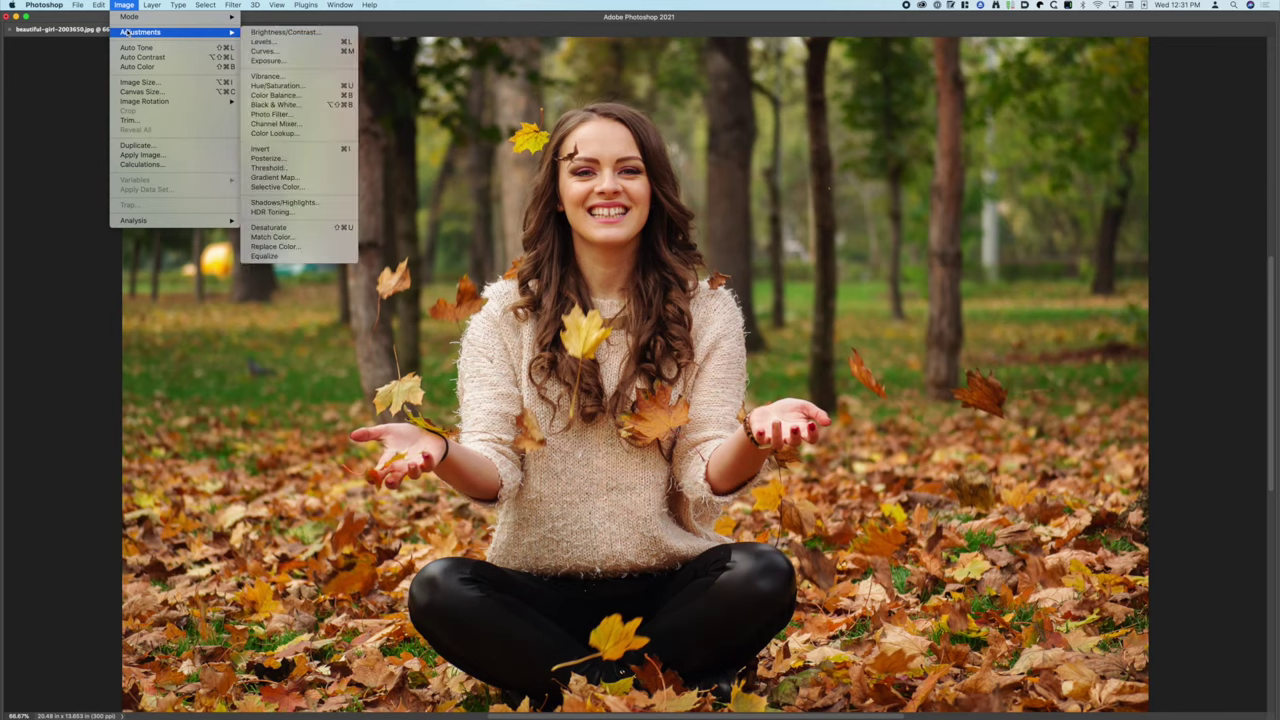
pyautogui.click(275, 104)
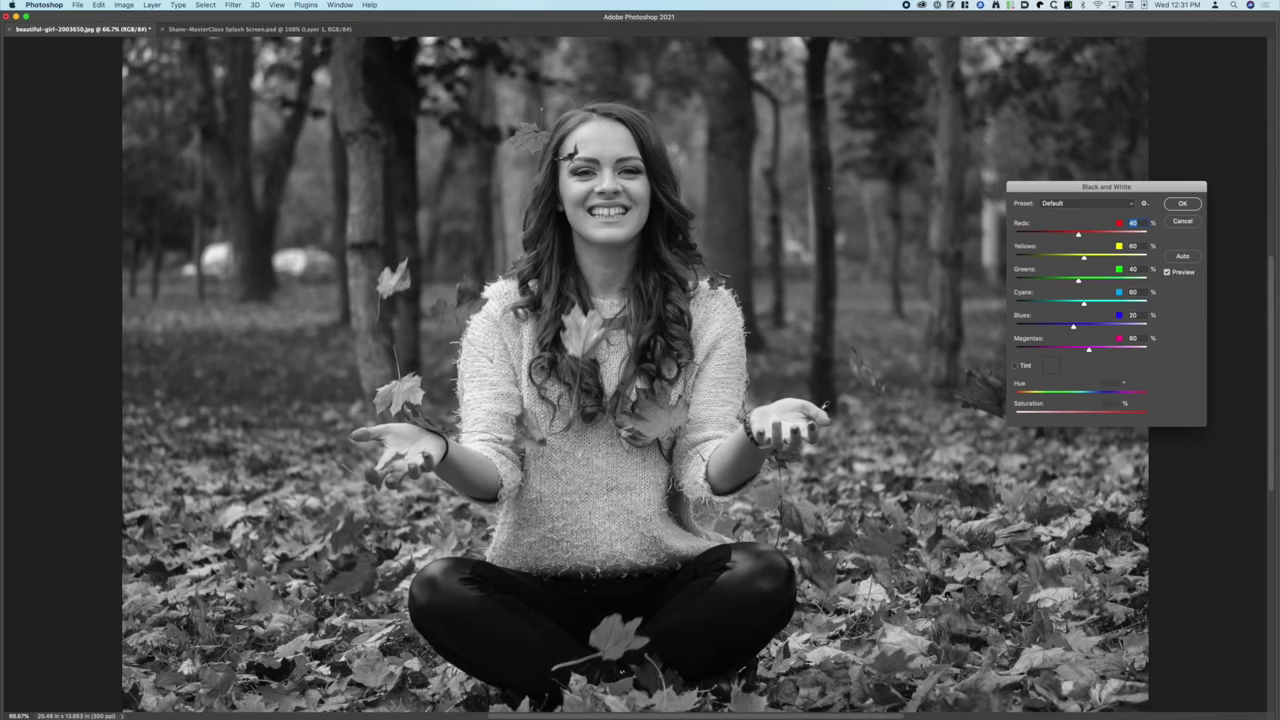
pyautogui.click(1167, 273)
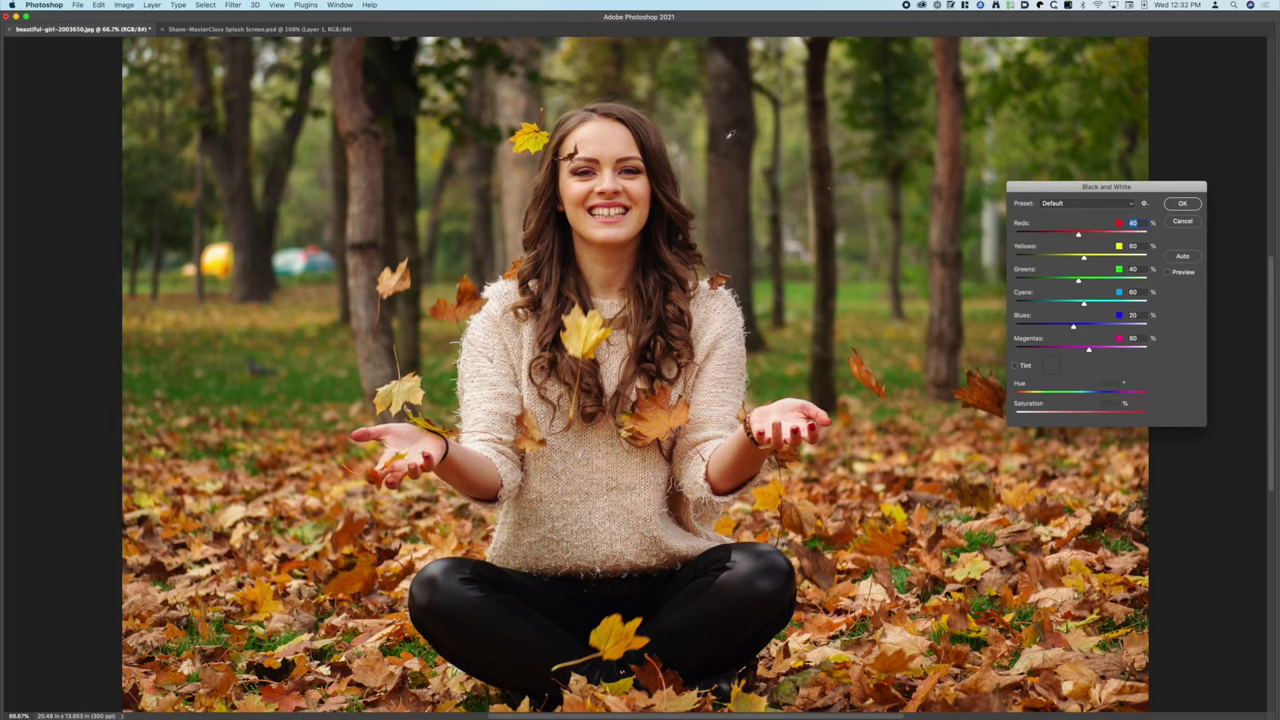
pyautogui.click(1167, 272)
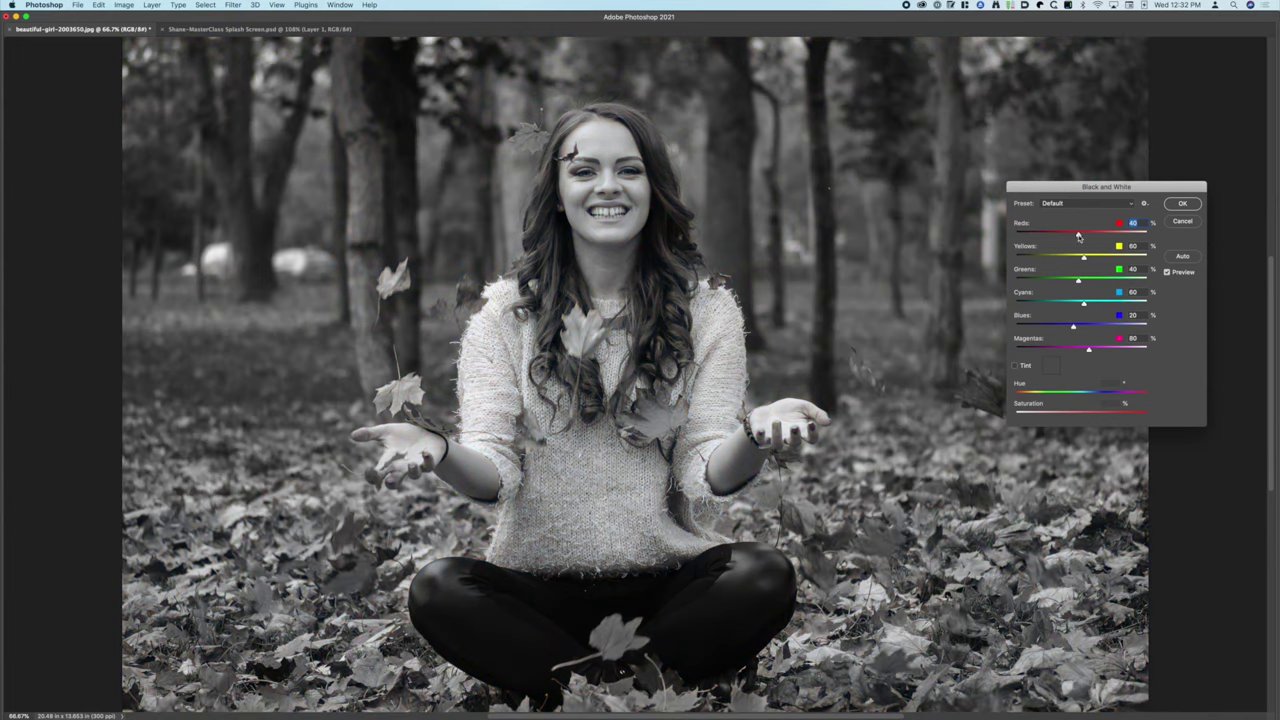
# Brighten the black-and-white conversion by setting Reds to 108%, Yellows to 117% and Greens to 216%
pyautogui.moveTo(1078, 235); pyautogui.dragTo(1119, 238)
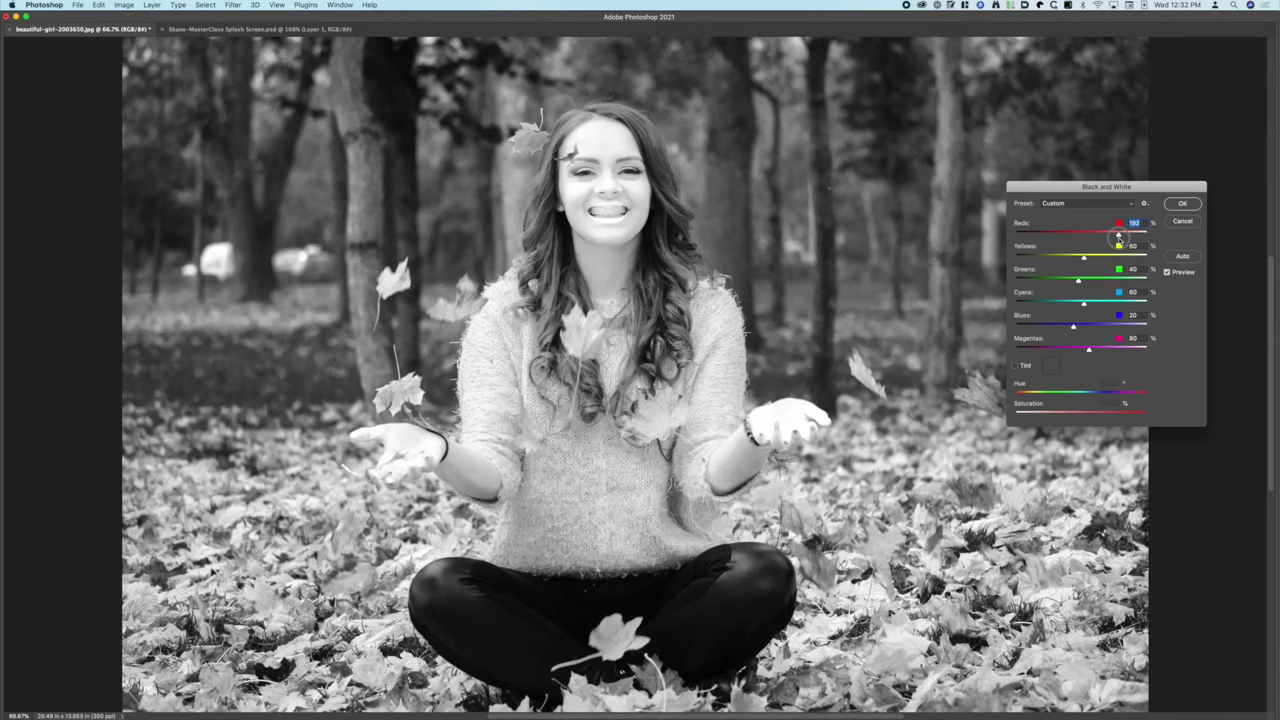
pyautogui.moveTo(1119, 237); pyautogui.dragTo(1083, 238)
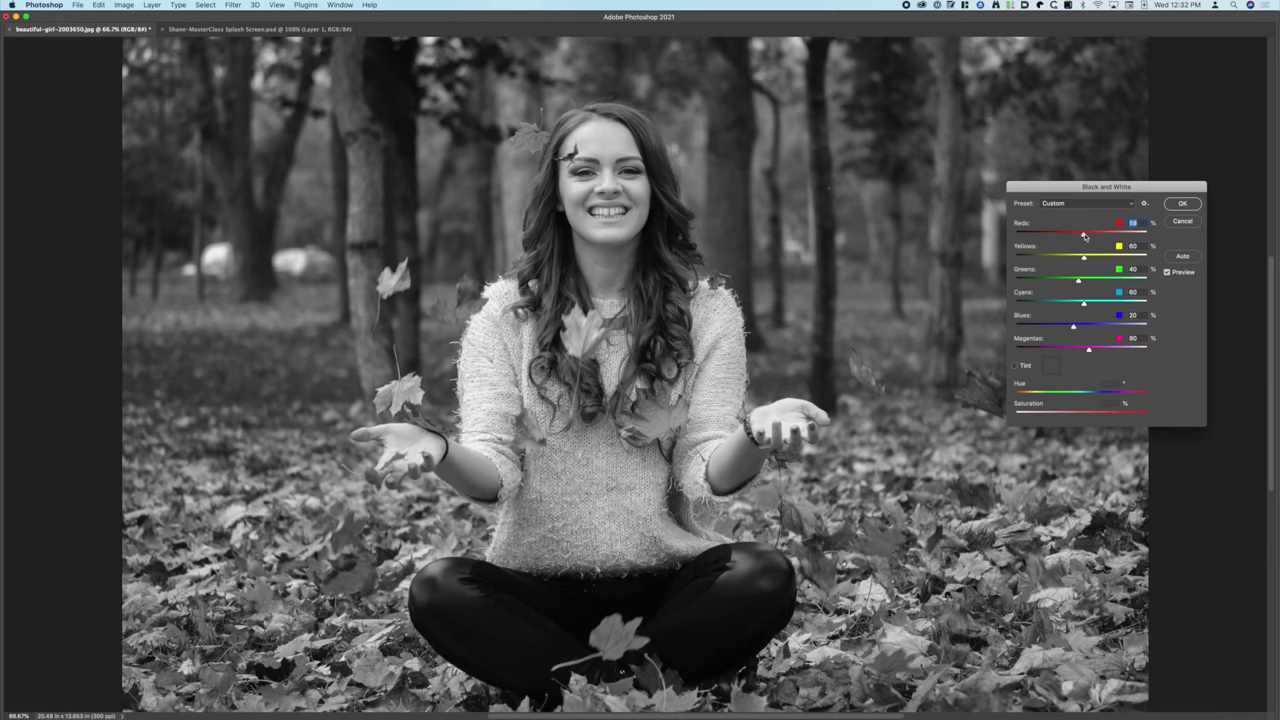
pyautogui.moveTo(1085, 236)
pyautogui.mouseDown()
pyautogui.moveTo(1101, 234)
pyautogui.moveTo(1091, 259)
pyautogui.mouseUp()
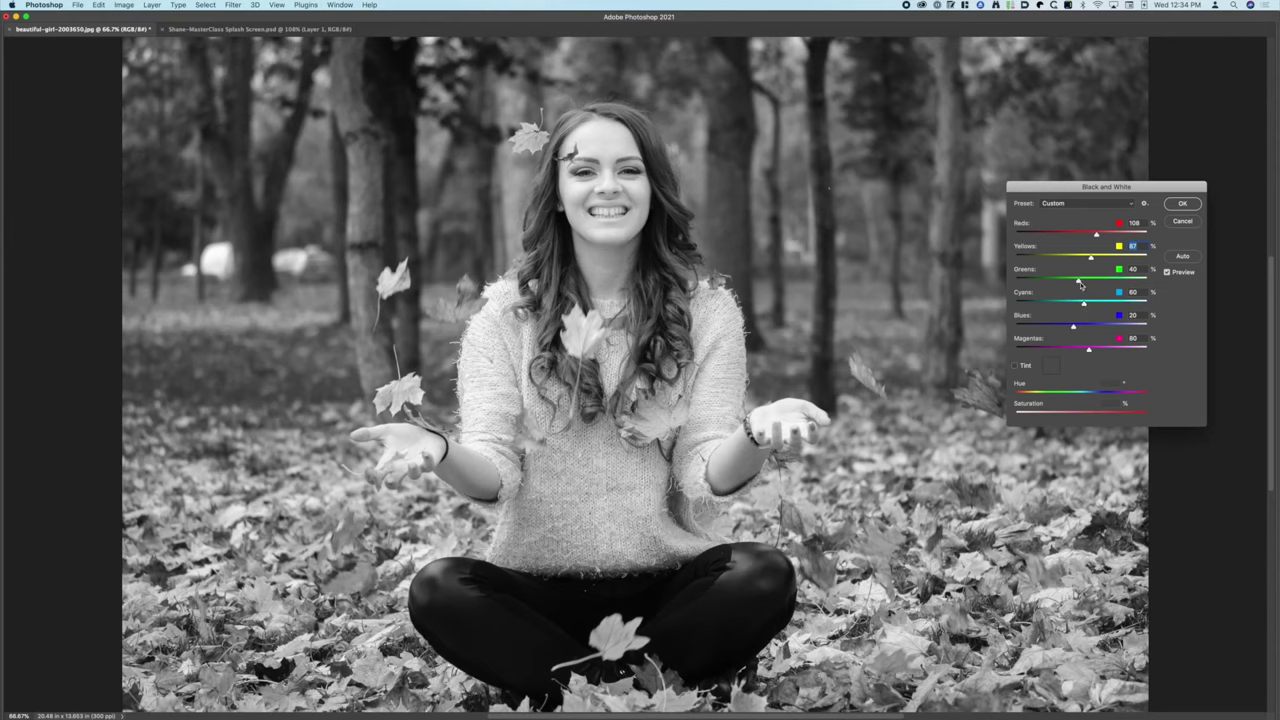
pyautogui.moveTo(1079, 284); pyautogui.dragTo(1123, 282)
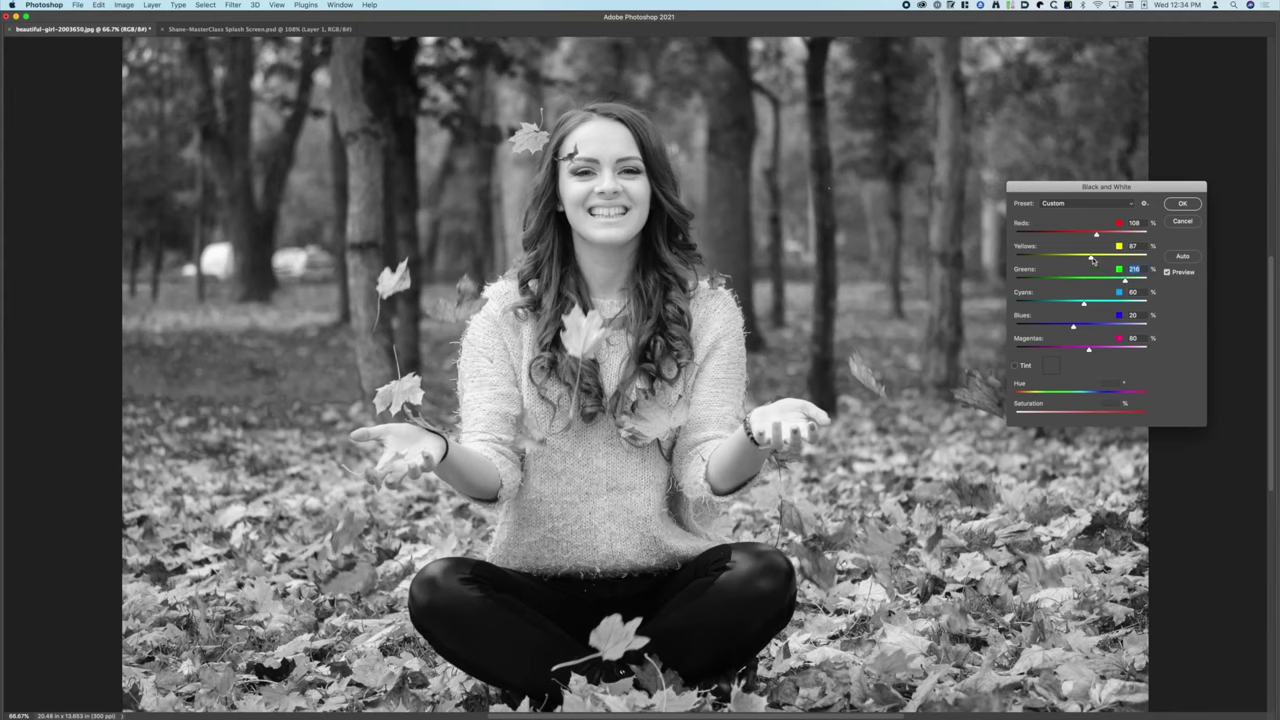
pyautogui.moveTo(1092, 259); pyautogui.dragTo(1100, 259)
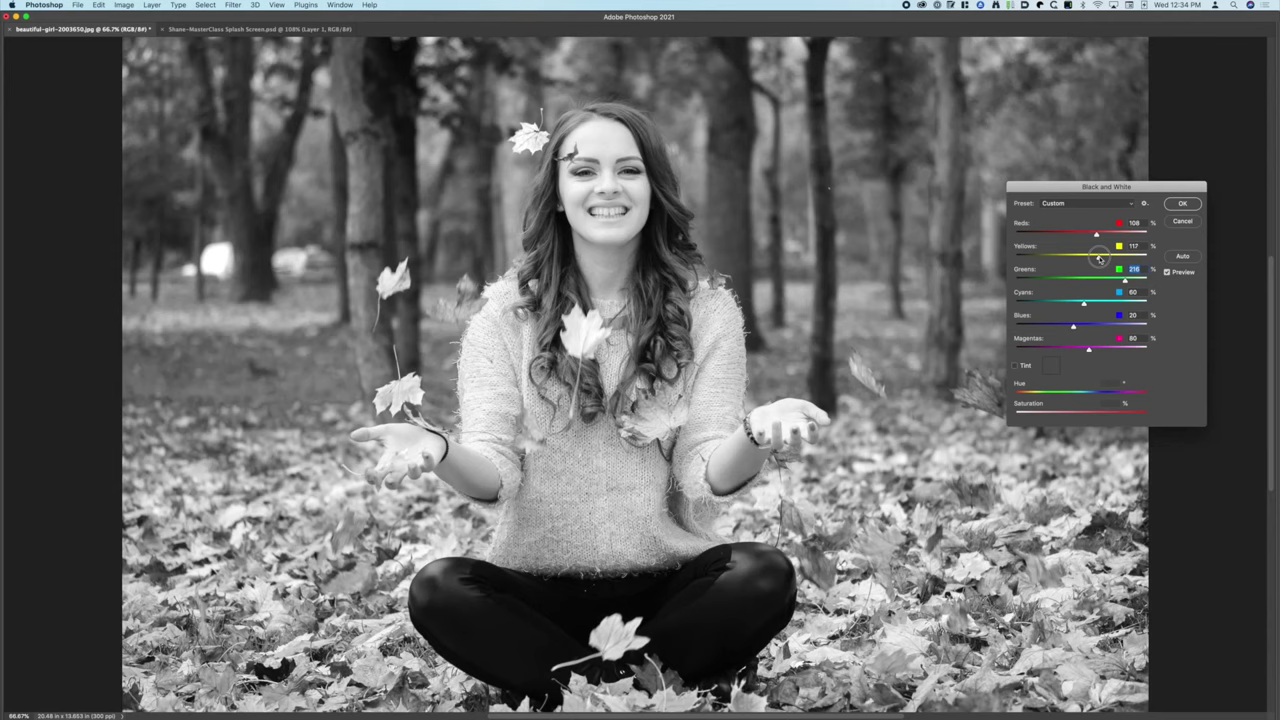
pyautogui.moveTo(1100, 259); pyautogui.dragTo(1100, 259)
# Set Cyans to 104%, Blues to 85% and Magentas to 110%, compare with the original, and apply the adjustment
pyautogui.moveTo(1085, 306); pyautogui.dragTo(1095, 306)
pyautogui.moveTo(1073, 327); pyautogui.dragTo(1097, 352)
pyautogui.click(1167, 272)
pyautogui.click(1167, 272)
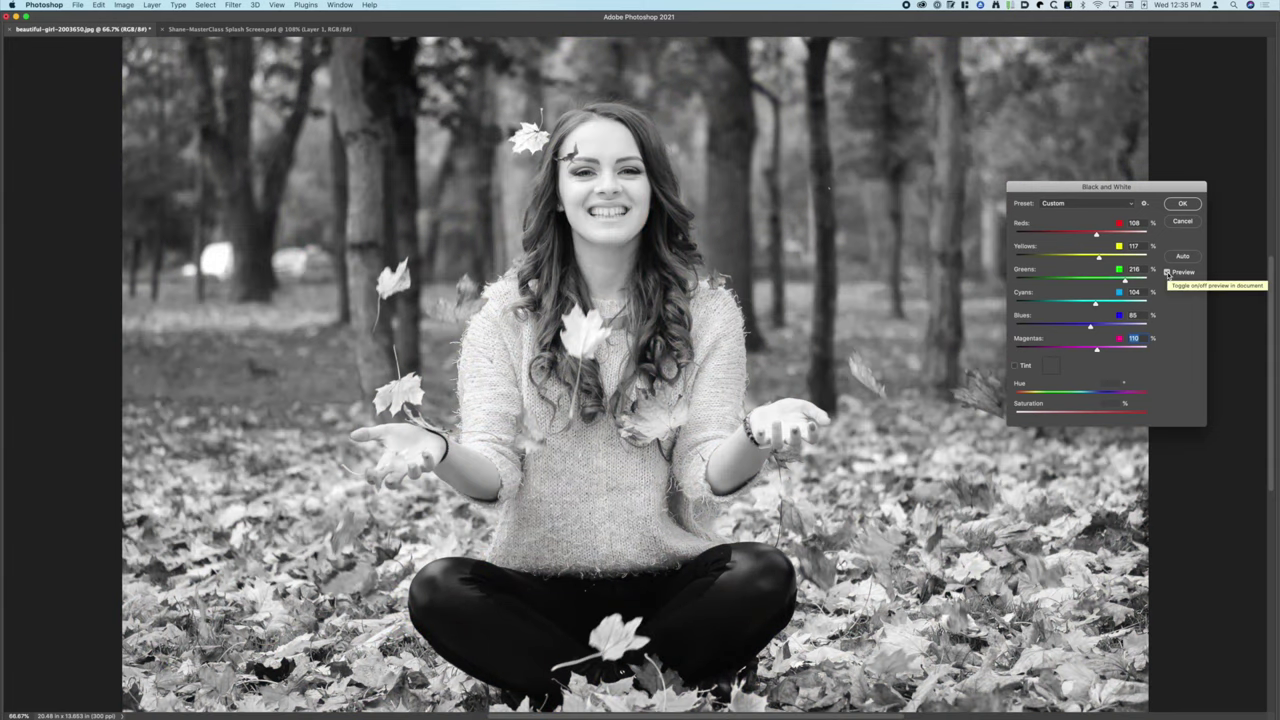
pyautogui.click(1178, 204)
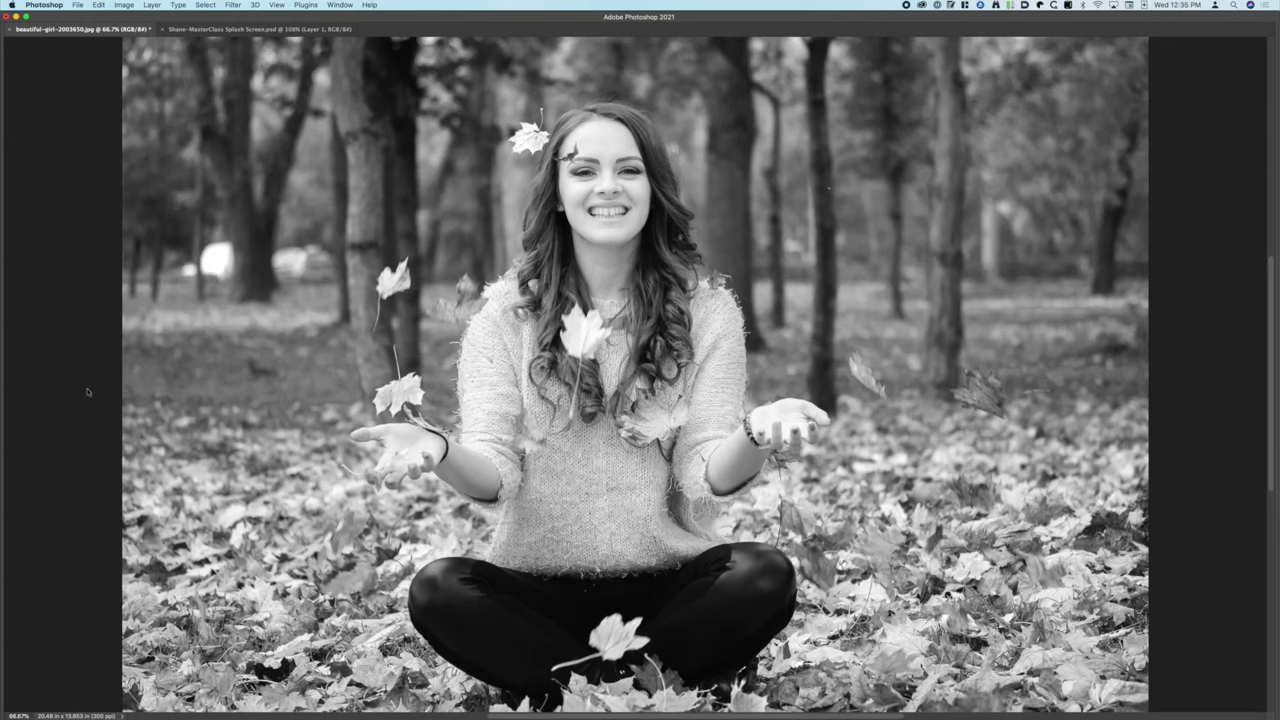
# Show the hidden workspace panels and select the Dodge Tool
pyautogui.press('Tab')
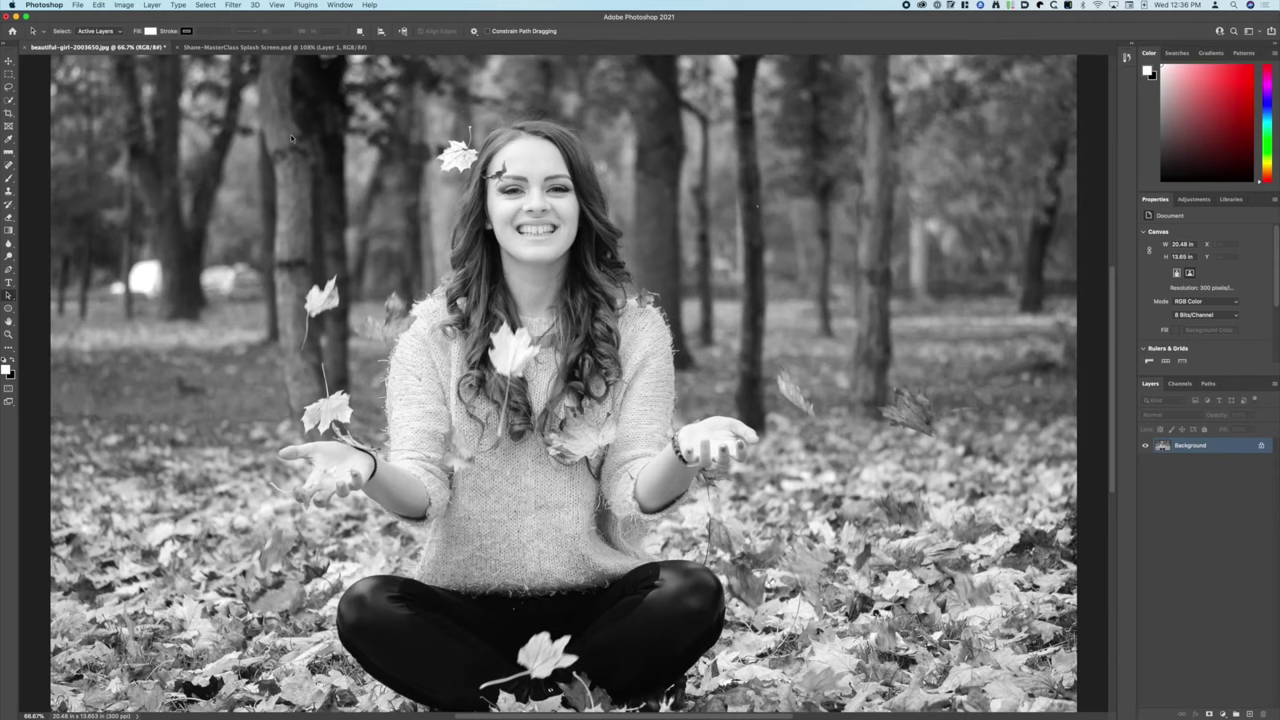
pyautogui.click(8, 256)
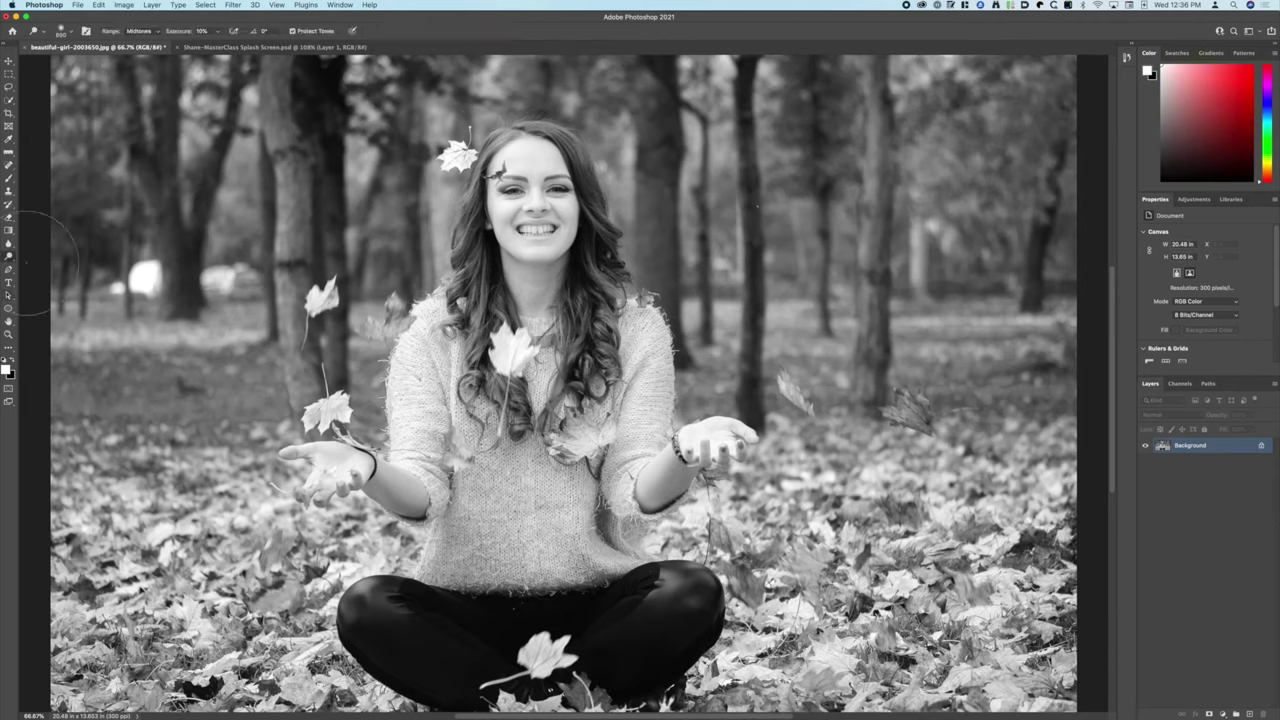
pyautogui.rightClick(8, 256)
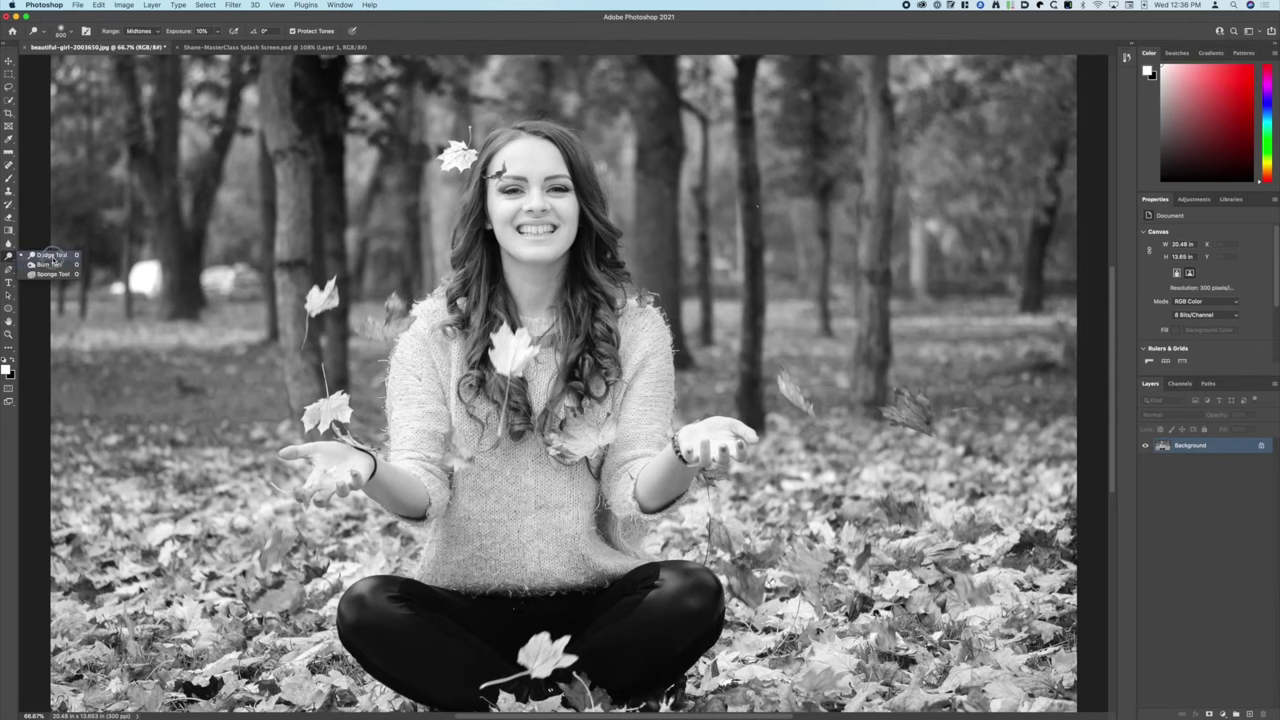
pyautogui.click(50, 257)
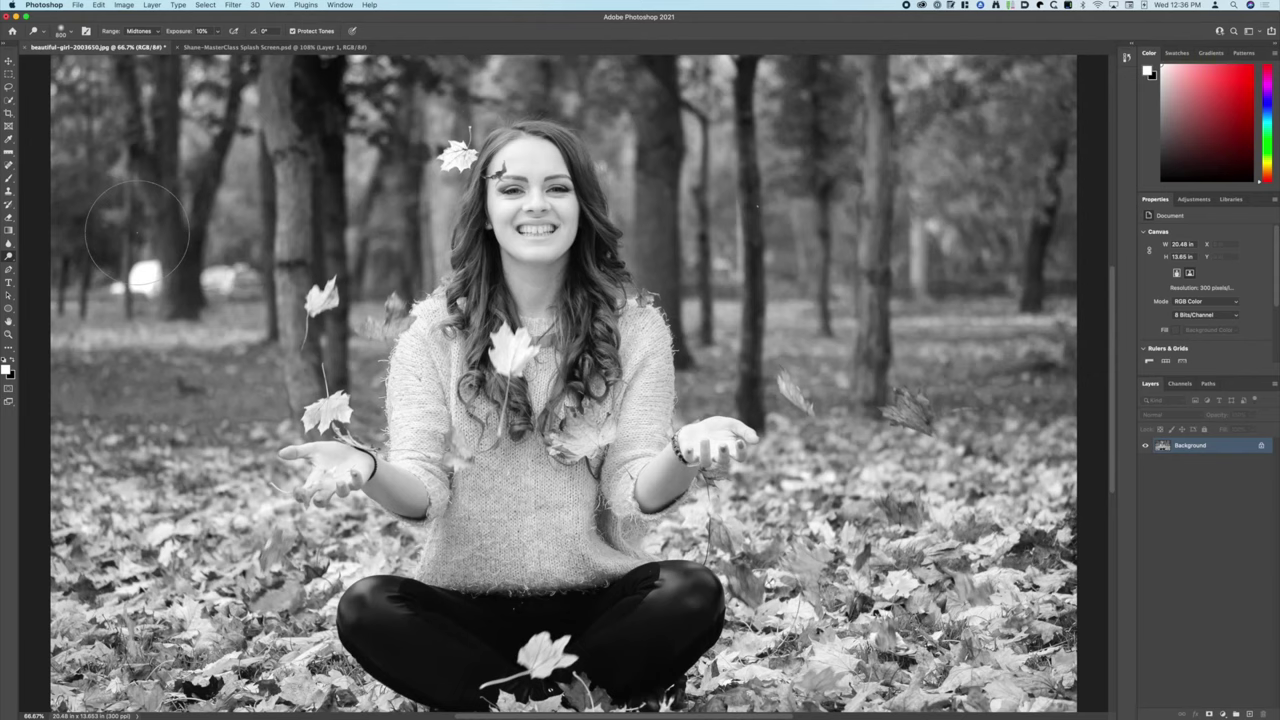
# Cycle through the Burn and Sponge tools and return to the Dodge Tool
pyautogui.hotkey('shift', 'o')
pyautogui.hotkey('shift', 'o')
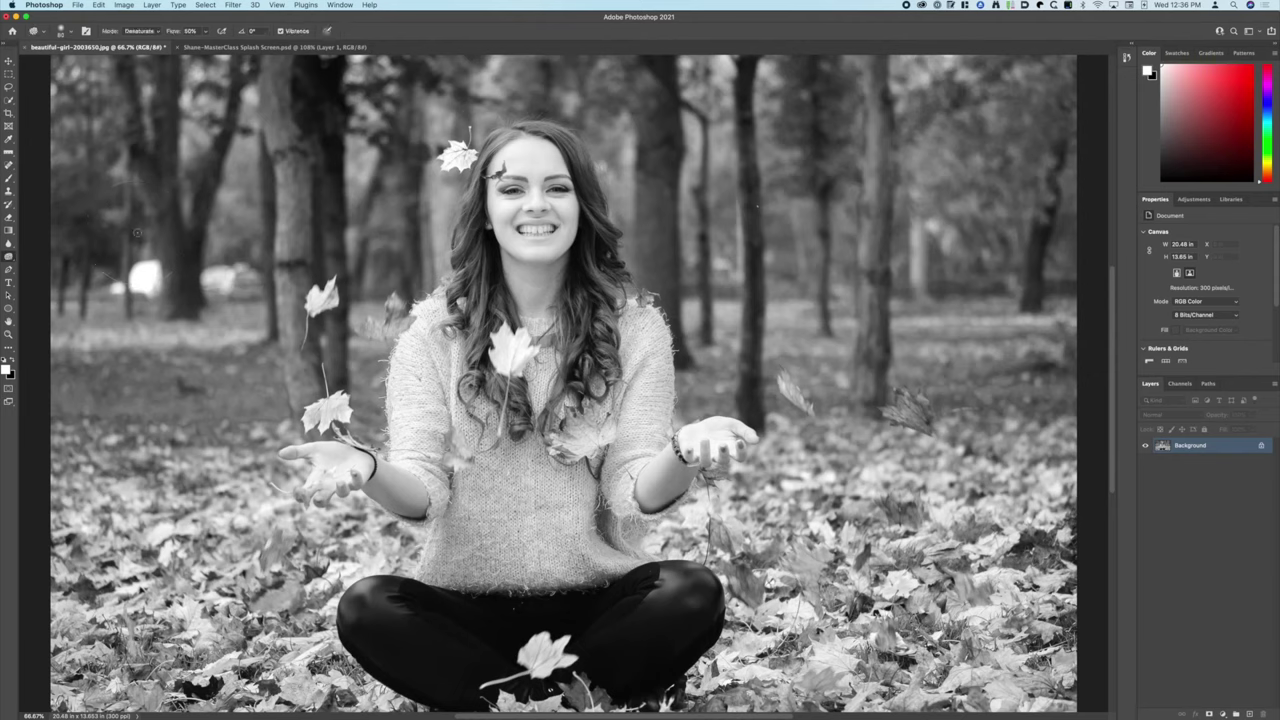
pyautogui.hotkey('shift', 'o')
pyautogui.hotkey('shift', 'o')
pyautogui.hotkey('shift', 'o')
pyautogui.hotkey('shift', 'o')
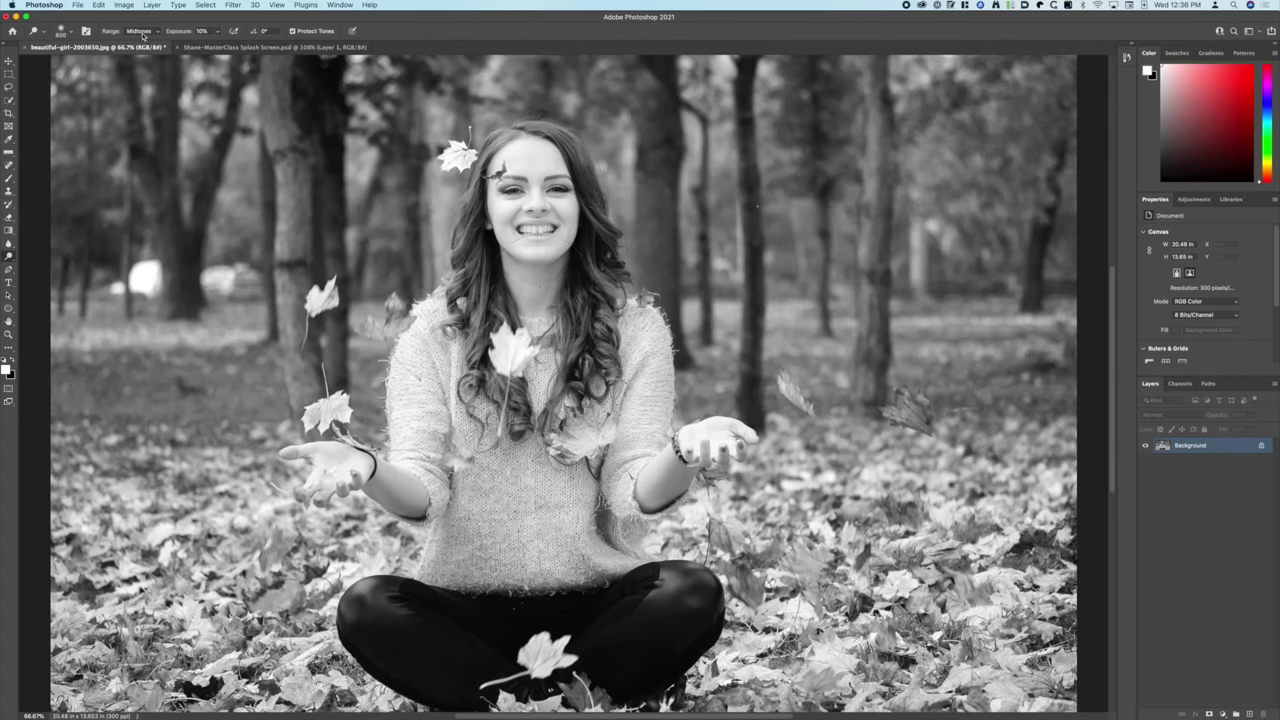
# Set the Dodge Tool to Midtones at 4% exposure and brush over the woman's black trousers
pyautogui.click(141, 33)
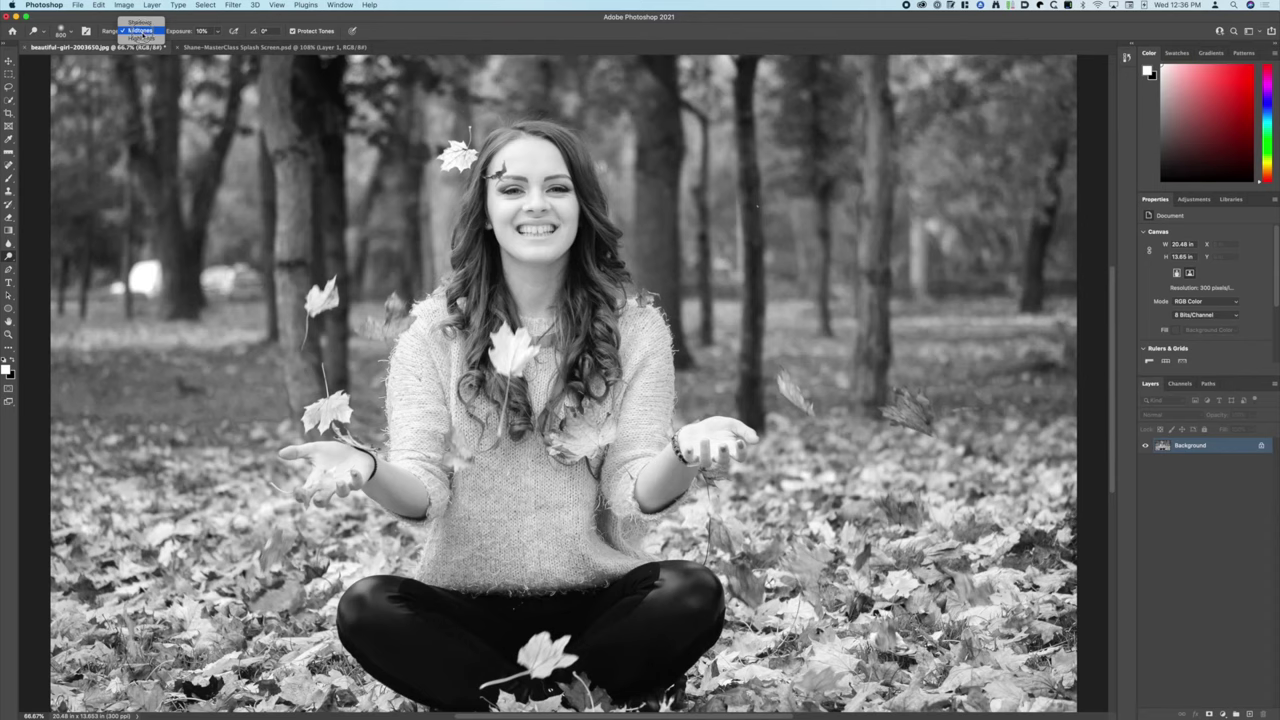
pyautogui.click(141, 31)
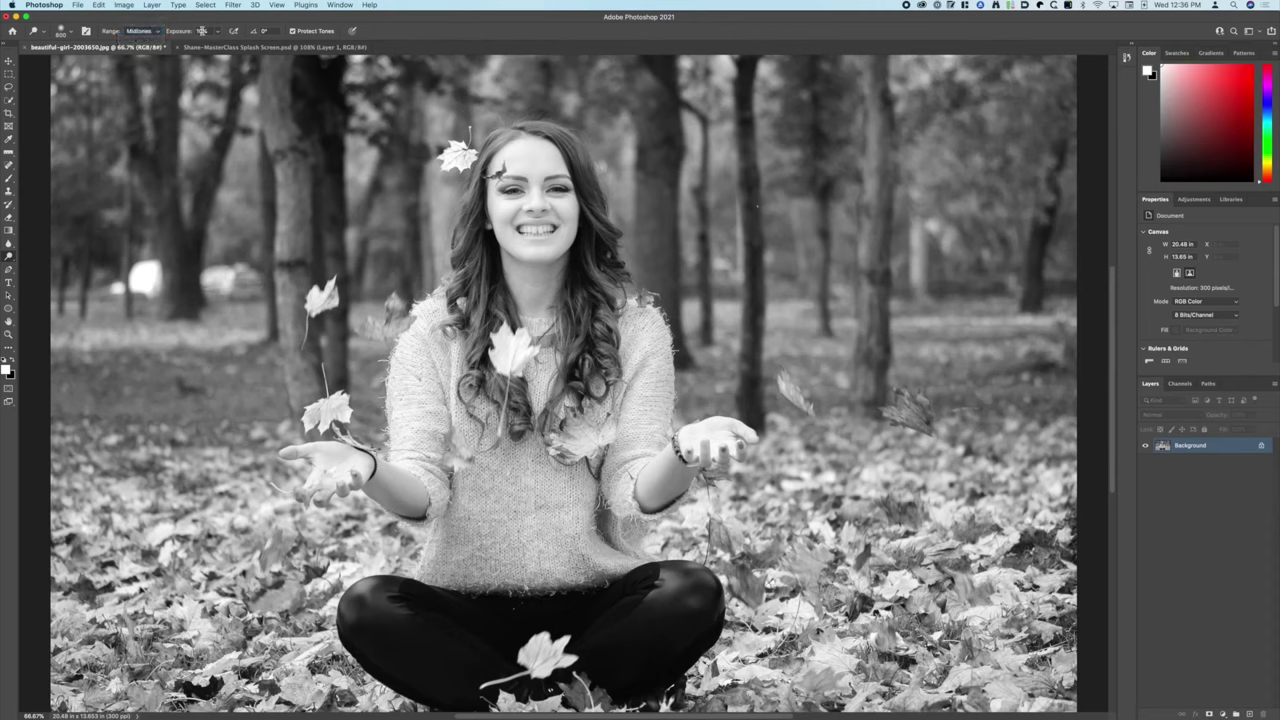
pyautogui.click(200, 31)
pyautogui.write('4')
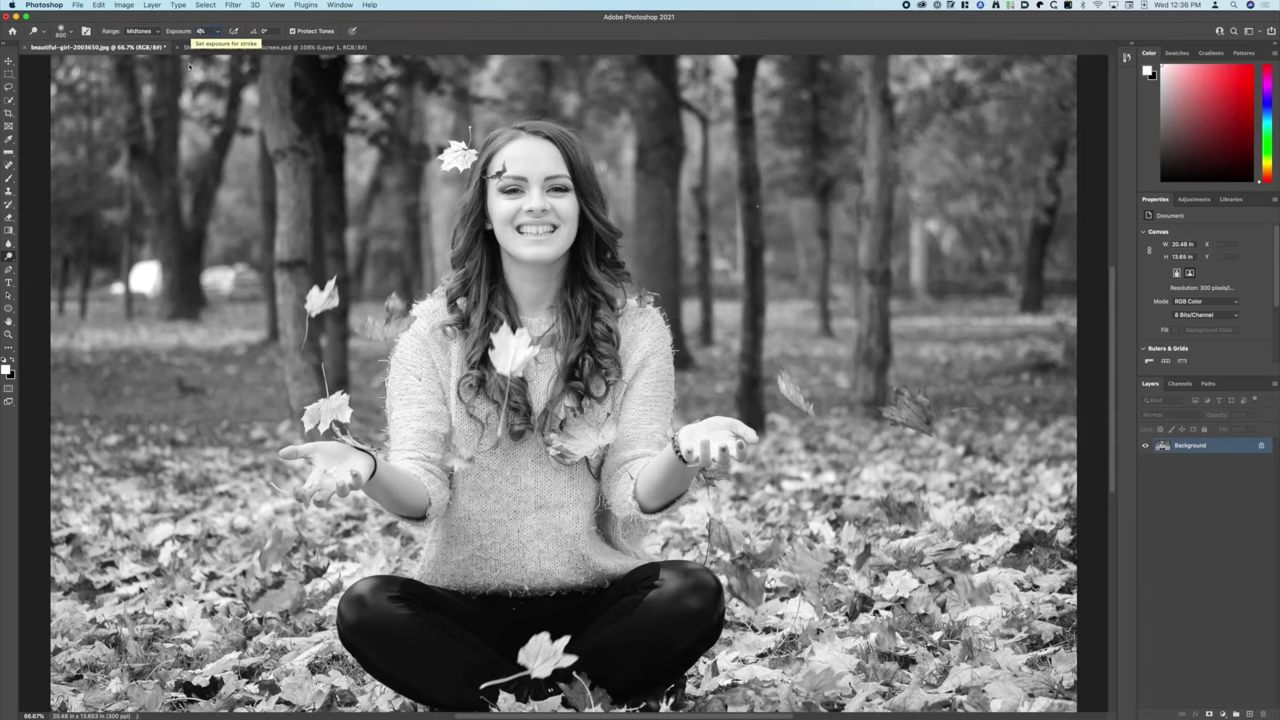
pyautogui.moveTo(486, 651)
pyautogui.mouseDown()
pyautogui.moveTo(387, 625)
pyautogui.moveTo(437, 660)
pyautogui.moveTo(457, 667)
pyautogui.moveTo(373, 605)
pyautogui.moveTo(459, 670)
pyautogui.moveTo(376, 600)
pyautogui.moveTo(451, 664)
pyautogui.moveTo(398, 628)
pyautogui.moveTo(654, 658)
pyautogui.moveTo(675, 606)
pyautogui.moveTo(616, 646)
pyautogui.moveTo(682, 606)
pyautogui.moveTo(614, 655)
pyautogui.moveTo(647, 629)
pyautogui.moveTo(602, 600)
pyautogui.moveTo(640, 605)
pyautogui.moveTo(594, 621)
pyautogui.moveTo(640, 630)
pyautogui.mouseUp()
# Set the dodge range to Shadows, reduce the brush size to 300, and lighten the dark areas of the trousers
pyautogui.click(140, 31)
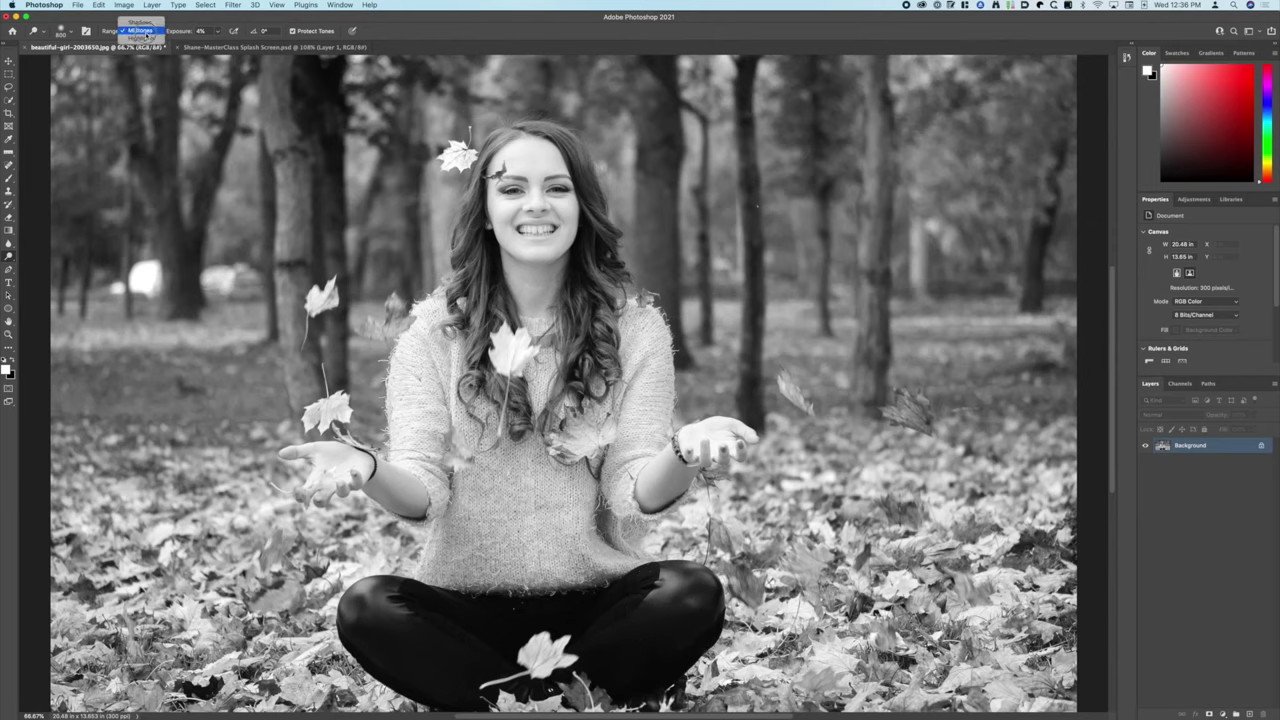
pyautogui.click(140, 18)
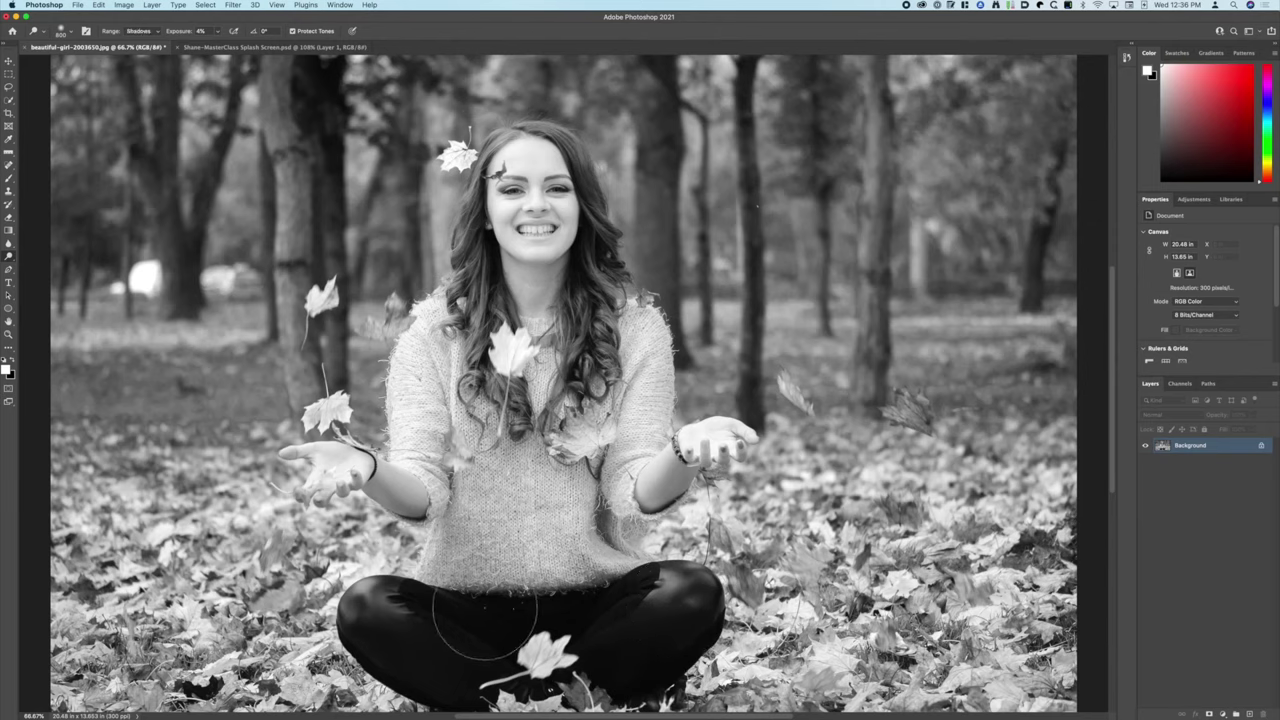
pyautogui.press('[')
pyautogui.press('[')
pyautogui.press('[')
pyautogui.press('[')
pyautogui.press('[')
pyautogui.press(']')
pyautogui.press(']')
pyautogui.press(']')
pyautogui.press('[')
pyautogui.press('[')
pyautogui.press('[')
pyautogui.moveTo(556, 622); pyautogui.dragTo(531, 606)
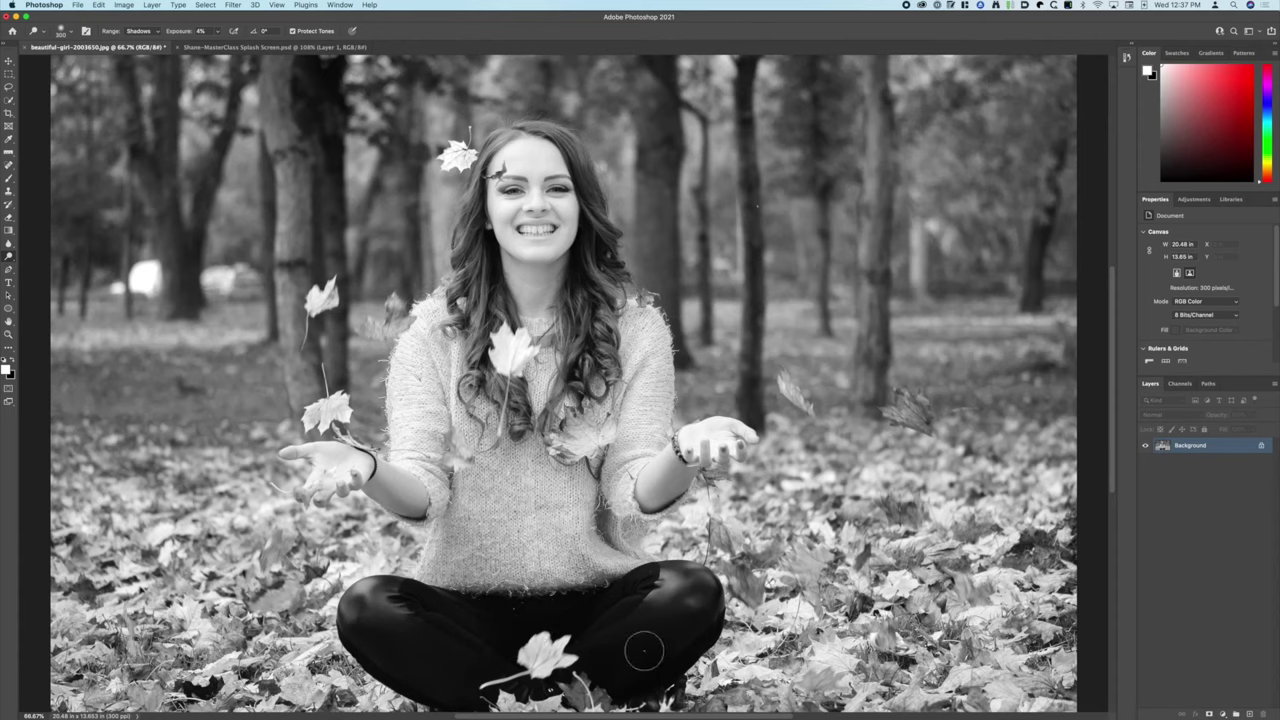
pyautogui.moveTo(589, 600)
pyautogui.mouseDown()
pyautogui.moveTo(489, 612)
pyautogui.moveTo(569, 612)
pyautogui.moveTo(658, 589)
pyautogui.moveTo(492, 629)
pyautogui.moveTo(439, 612)
pyautogui.moveTo(580, 604)
pyautogui.mouseUp()
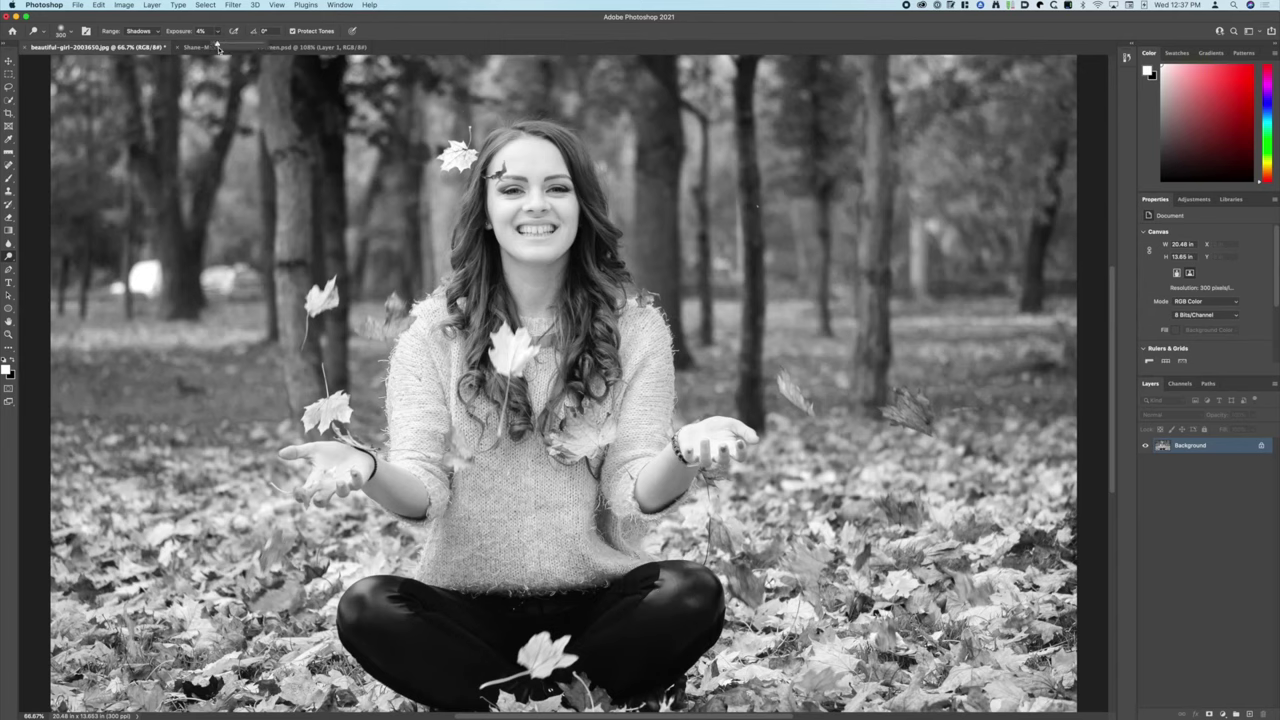
# Raise the dodge exposure to 50% and lighten the shadows between the legs, just below the sweater
pyautogui.moveTo(214, 47); pyautogui.dragTo(238, 46)
pyautogui.moveTo(565, 610); pyautogui.dragTo(528, 605)
pyautogui.moveTo(582, 611)
pyautogui.mouseDown()
pyautogui.moveTo(466, 614)
pyautogui.moveTo(611, 620)
pyautogui.moveTo(508, 617)
pyautogui.moveTo(575, 617)
pyautogui.moveTo(532, 606)
pyautogui.mouseUp()
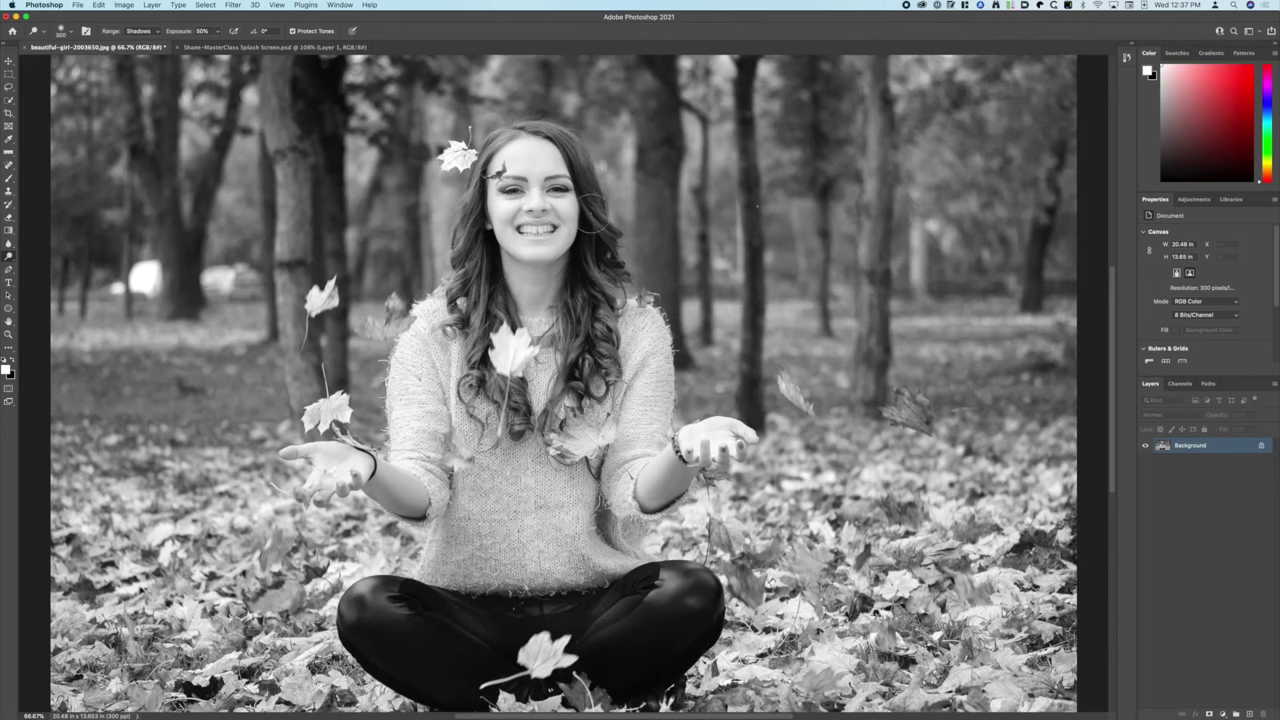
# Brush over the woman's hair, set the dodge exposure to 5%, and brush across the trousers again
pyautogui.moveTo(591, 210)
pyautogui.mouseDown()
pyautogui.moveTo(549, 305)
pyautogui.moveTo(580, 205)
pyautogui.moveTo(576, 278)
pyautogui.mouseUp()
pyautogui.press('Return')
pyautogui.moveTo(611, 626)
pyautogui.mouseDown()
pyautogui.moveTo(507, 623)
pyautogui.moveTo(587, 623)
pyautogui.moveTo(514, 625)
pyautogui.moveTo(540, 624)
pyautogui.moveTo(446, 678)
pyautogui.moveTo(451, 693)
pyautogui.moveTo(473, 664)
pyautogui.moveTo(425, 648)
pyautogui.moveTo(485, 672)
pyautogui.moveTo(442, 682)
pyautogui.moveTo(380, 634)
pyautogui.moveTo(460, 680)
pyautogui.moveTo(478, 680)
pyautogui.moveTo(418, 640)
pyautogui.moveTo(485, 672)
pyautogui.moveTo(418, 650)
pyautogui.moveTo(458, 697)
pyautogui.moveTo(406, 658)
pyautogui.moveTo(653, 690)
pyautogui.moveTo(665, 617)
pyautogui.moveTo(600, 655)
pyautogui.moveTo(613, 667)
pyautogui.moveTo(694, 628)
pyautogui.moveTo(600, 683)
pyautogui.moveTo(690, 627)
pyautogui.moveTo(620, 682)
pyautogui.moveTo(675, 630)
pyautogui.moveTo(595, 665)
pyautogui.moveTo(620, 680)
pyautogui.moveTo(587, 652)
pyautogui.moveTo(613, 682)
pyautogui.moveTo(705, 608)
pyautogui.moveTo(695, 635)
pyautogui.moveTo(715, 623)
pyautogui.moveTo(625, 695)
pyautogui.moveTo(715, 630)
pyautogui.moveTo(640, 695)
pyautogui.moveTo(710, 645)
pyautogui.moveTo(665, 680)
pyautogui.moveTo(430, 700)
pyautogui.moveTo(352, 633)
pyautogui.moveTo(410, 685)
pyautogui.moveTo(364, 651)
pyautogui.mouseUp()
# Revert the image in the history to the first Dodge Tool state after the Black & White adjustment
pyautogui.click(1126, 57)
pyautogui.moveTo(1117, 110); pyautogui.dragTo(1117, 68)
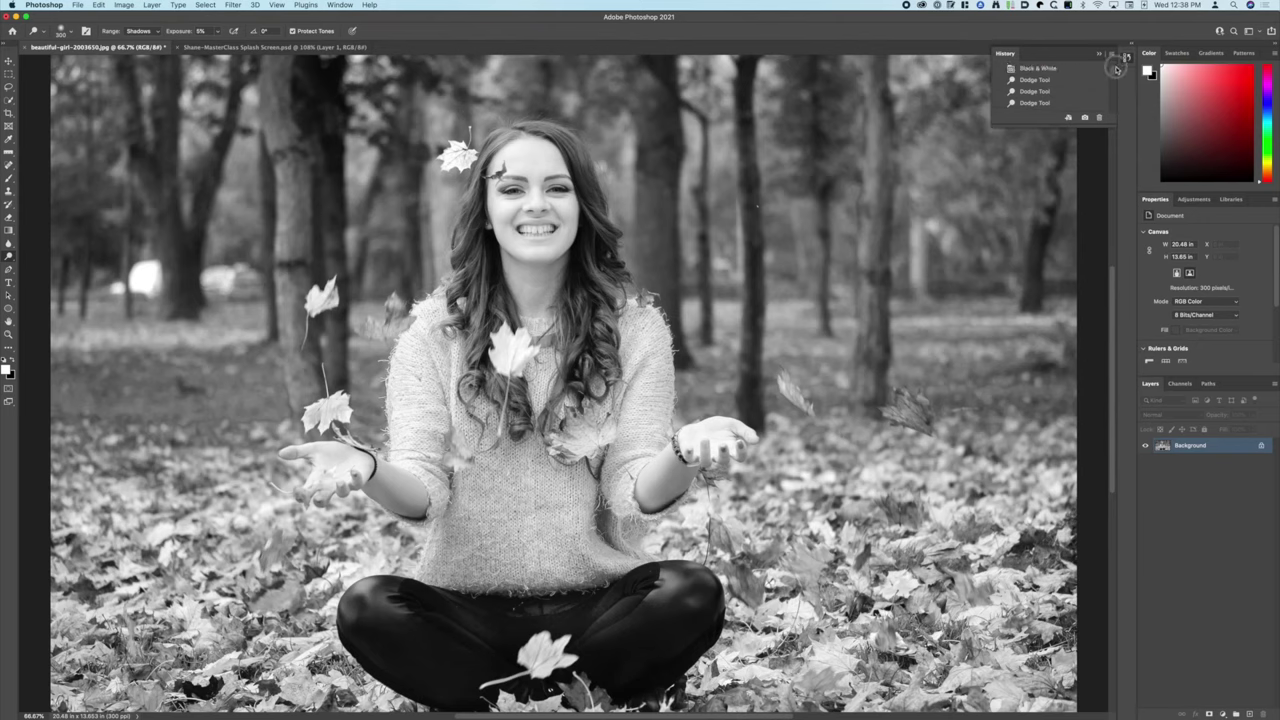
pyautogui.click(1050, 80)
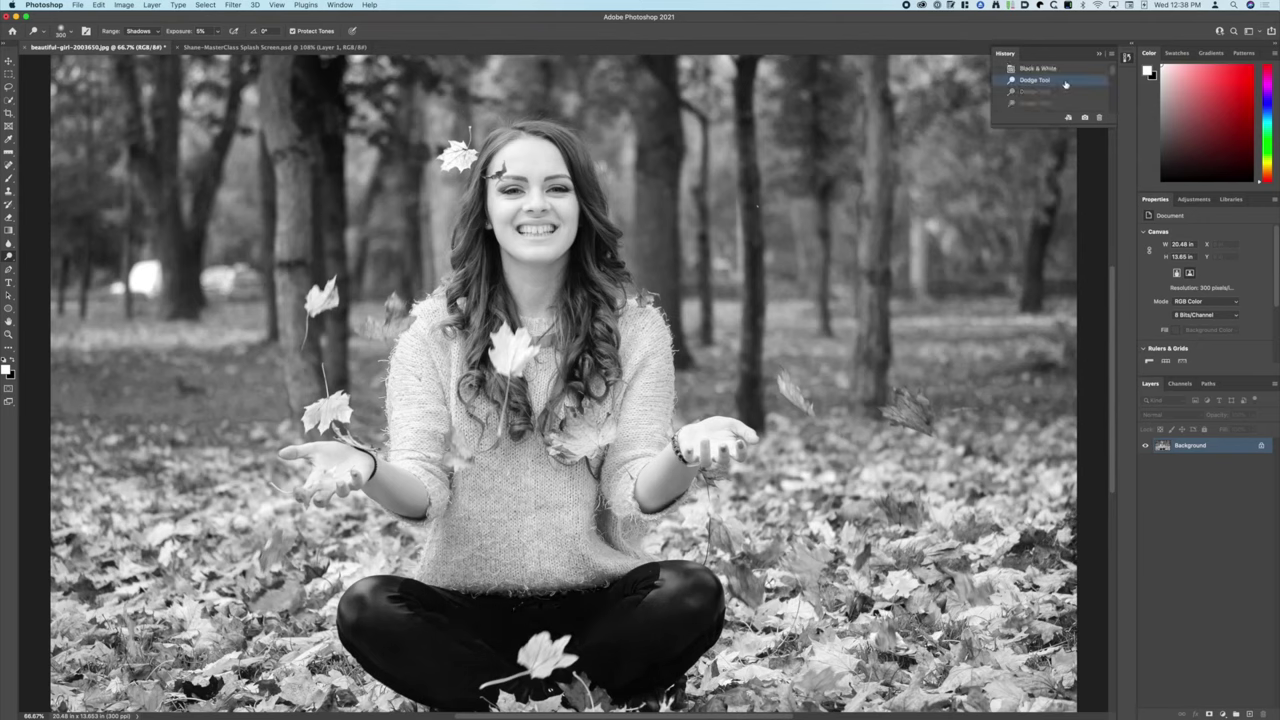
# Restore the image in the history to the most recent Dodge Tool state
pyautogui.click(1105, 117)
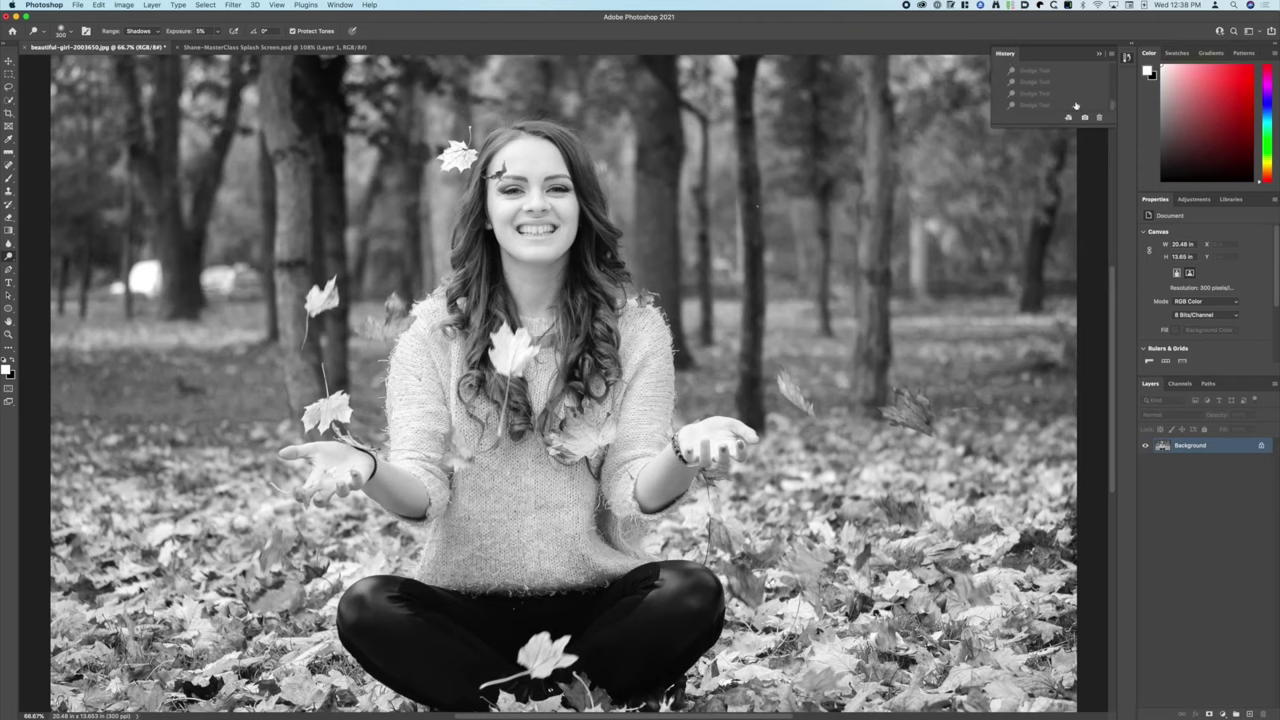
pyautogui.click(1075, 105)
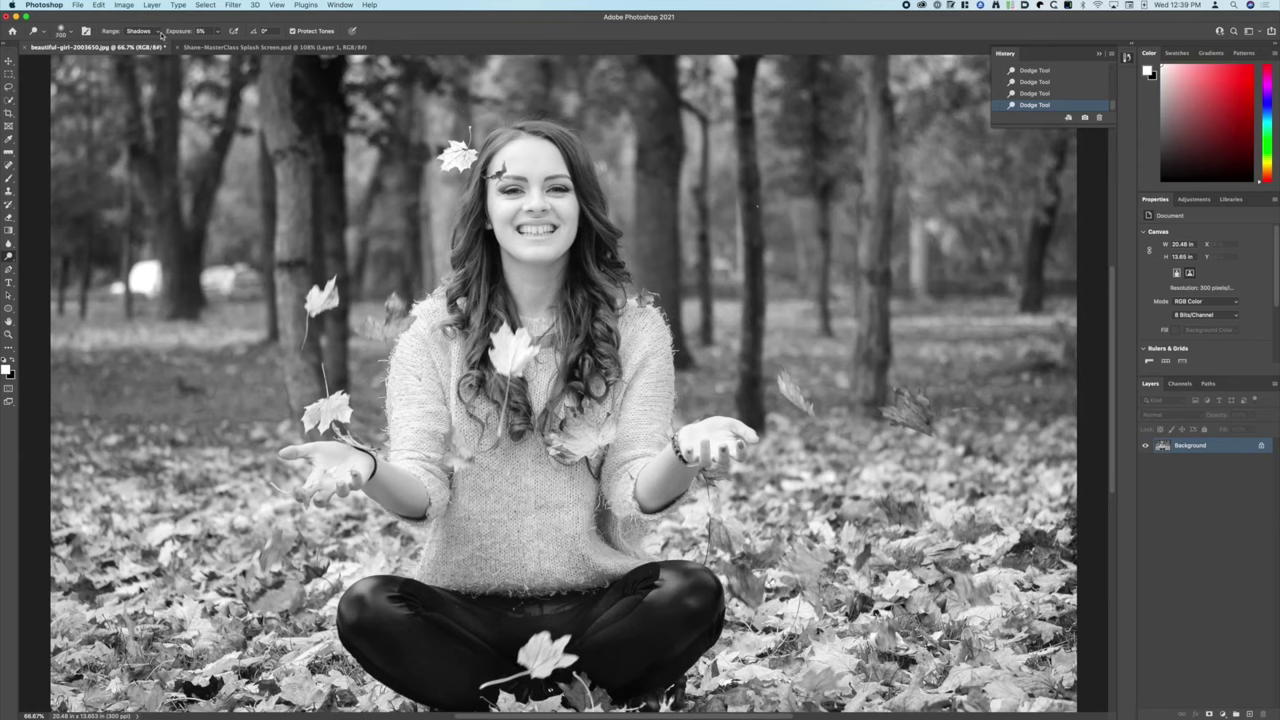
# Set the dodge range to Midtones, enlarge the brush to 700, and lighten the woman's face
pyautogui.click(138, 31)
pyautogui.click(138, 43)
pyautogui.press('super+equal')
pyautogui.press('super+equal')
pyautogui.moveTo(608, 180); pyautogui.dragTo(733, 543)
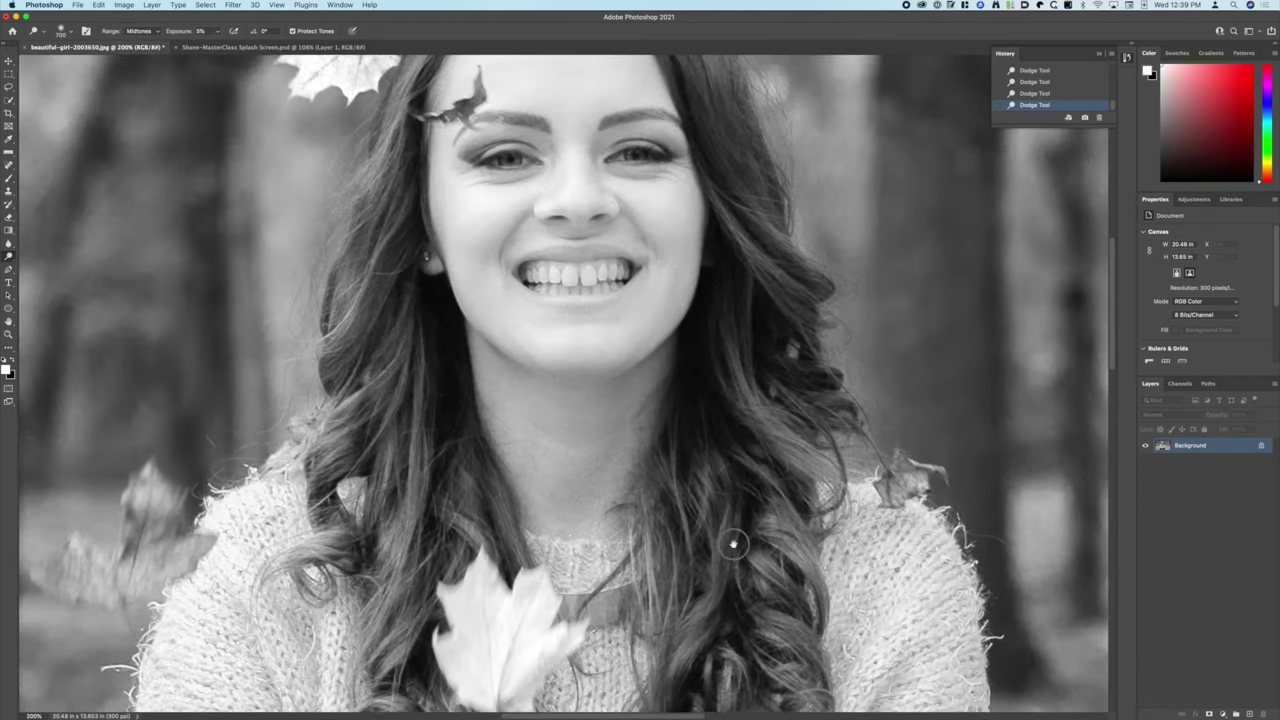
pyautogui.scroll(5, 737, 337)
pyautogui.press(']')
pyautogui.press(']')
pyautogui.press(']')
pyautogui.press(']')
pyautogui.press(']')
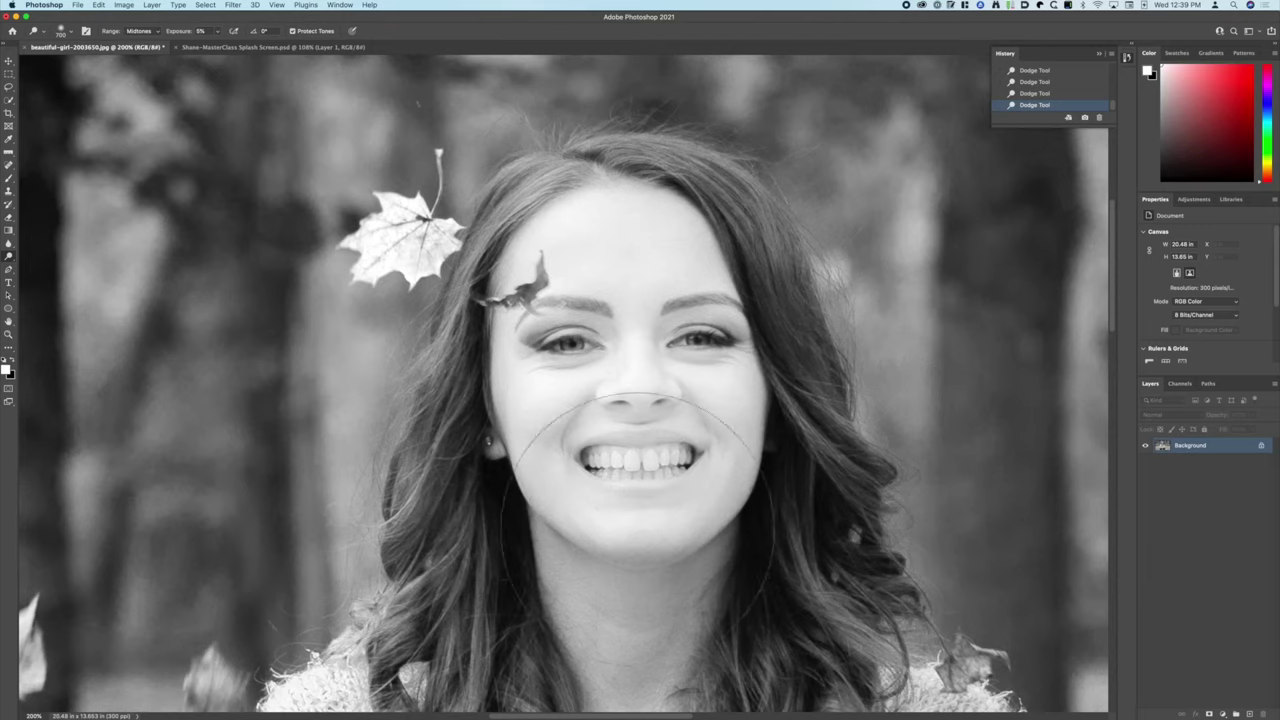
pyautogui.scroll(-4, 640, 500)
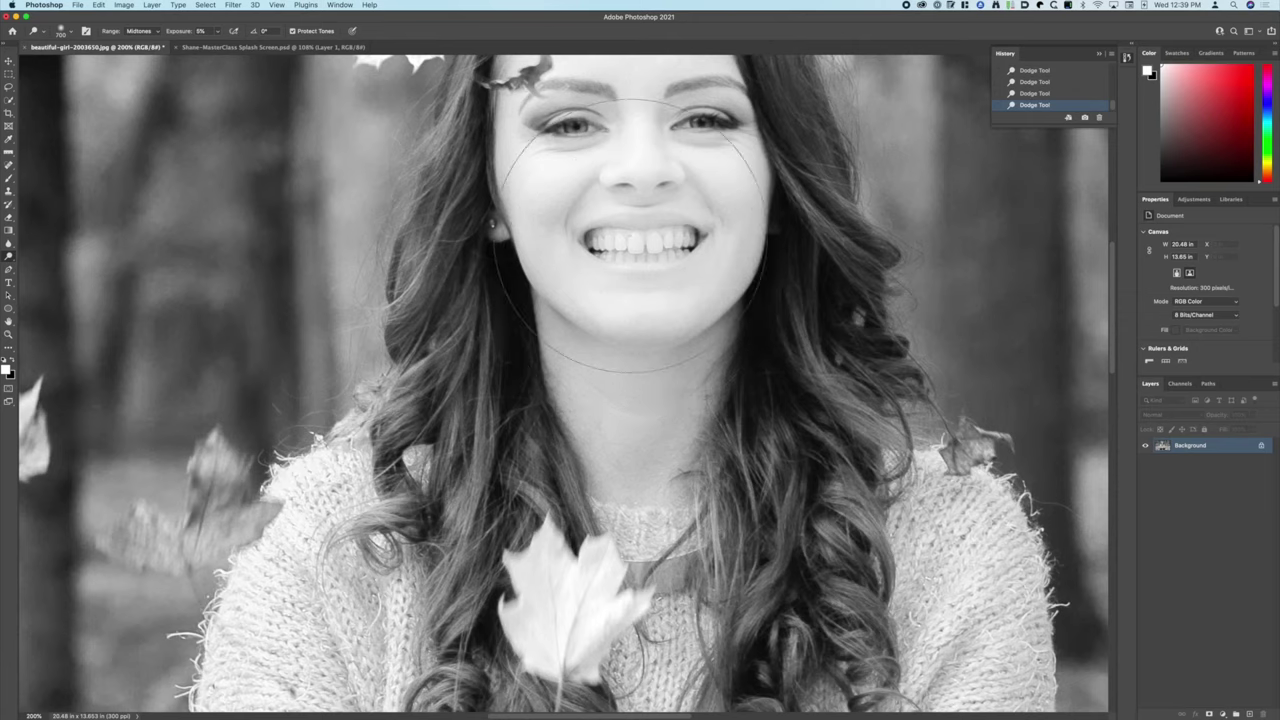
pyautogui.moveTo(795, 258); pyautogui.dragTo(785, 417)
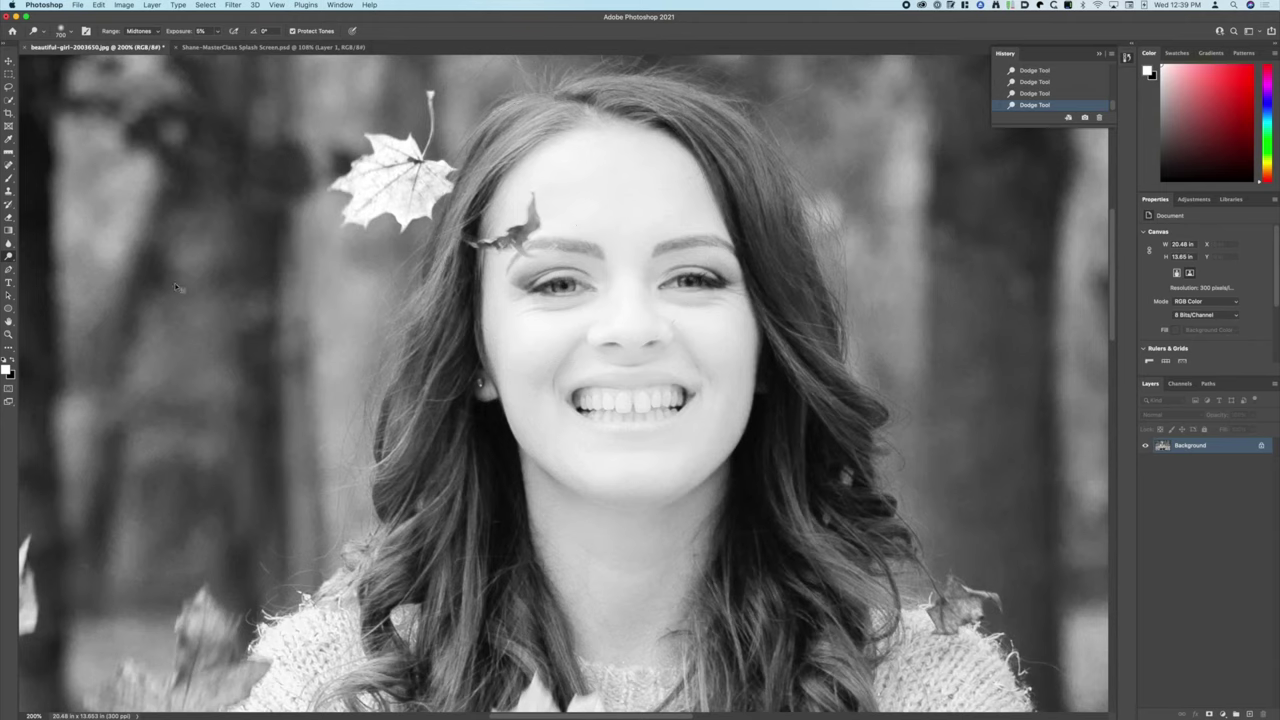
# Check the highlight clipping with the white input slider in Levels, and cancel the dialog without applying anything
pyautogui.press('super+l')
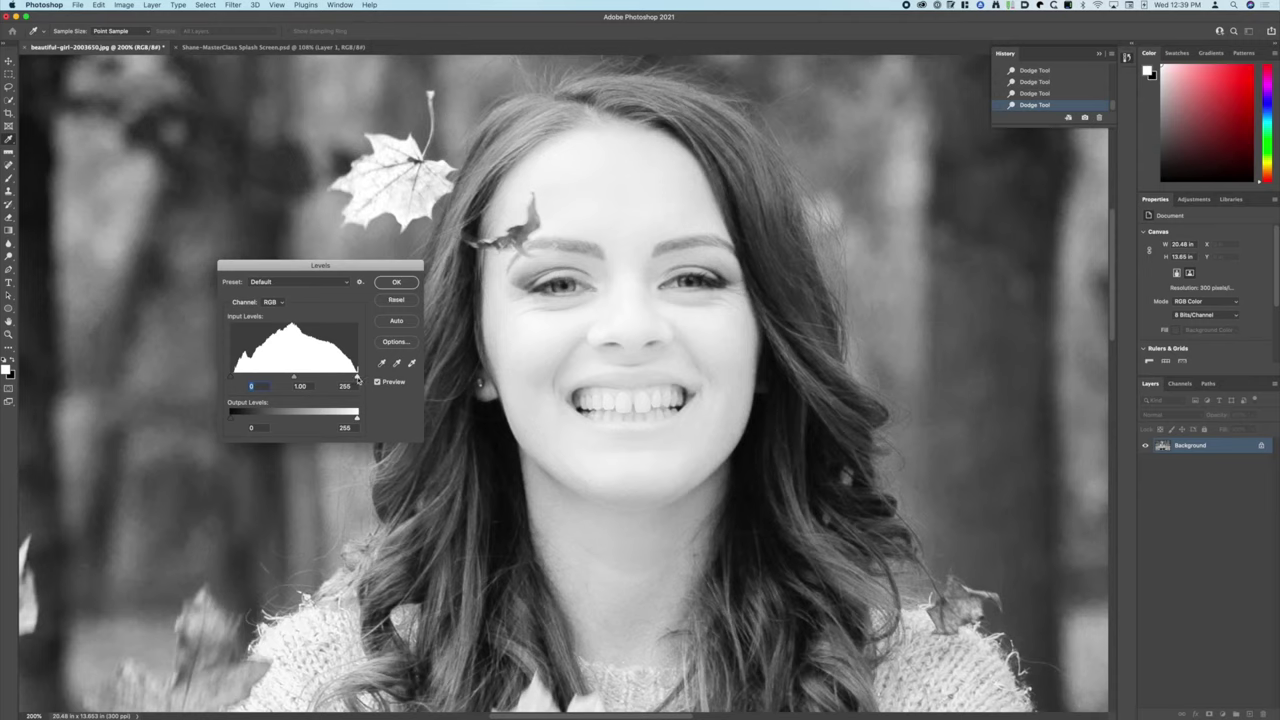
pyautogui.keyDown('alt'); pyautogui.click(356, 378); pyautogui.keyUp('alt')
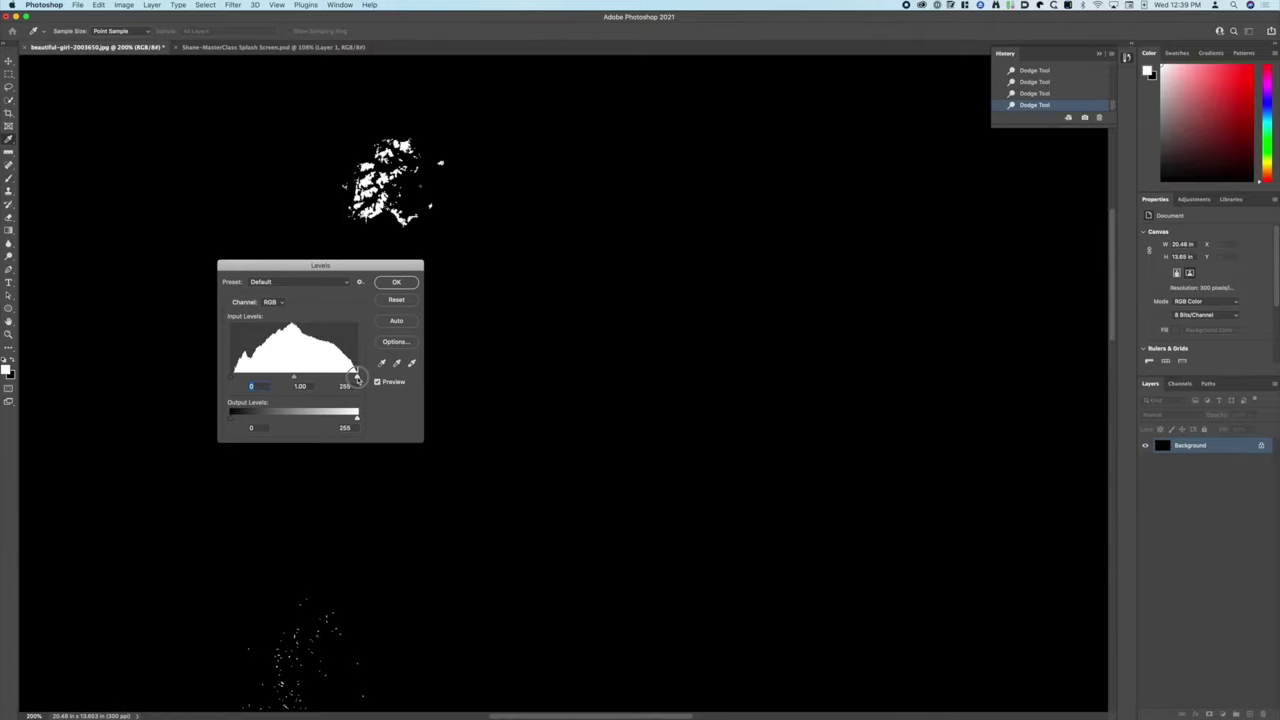
pyautogui.moveTo(356, 378); pyautogui.dragTo(358, 378)
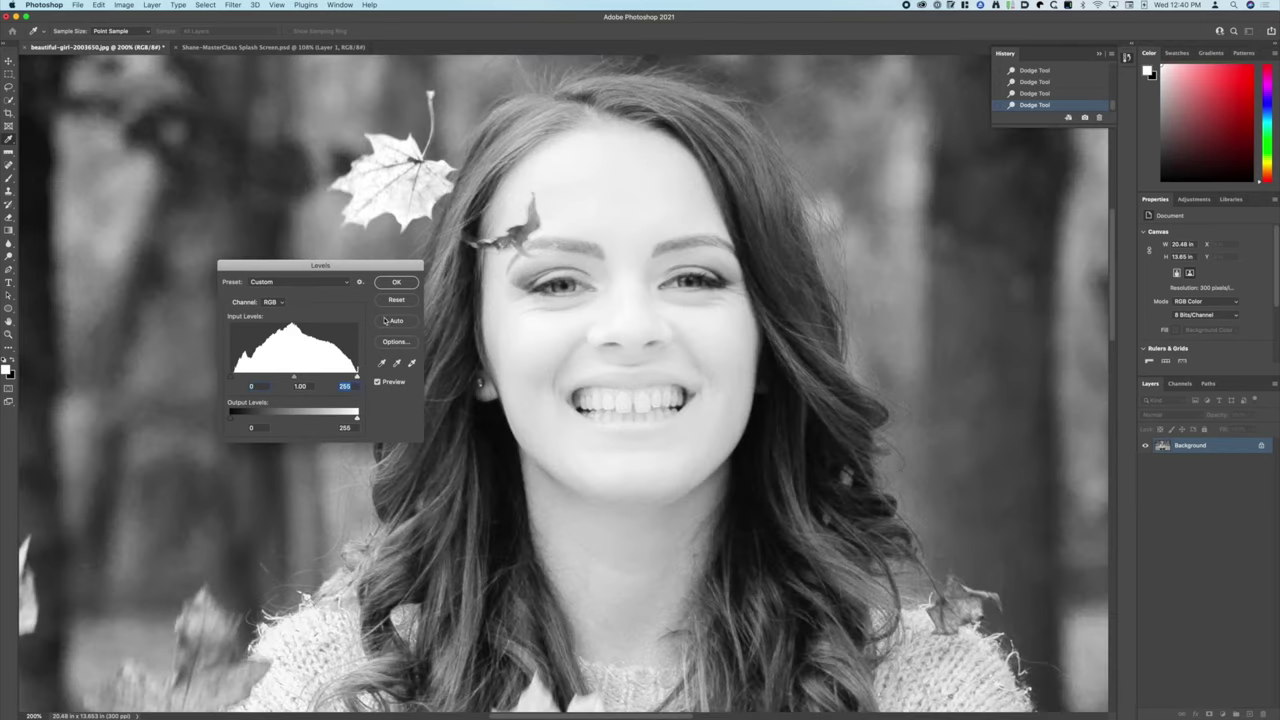
pyautogui.moveTo(357, 375); pyautogui.dragTo(357, 377)
pyautogui.click(405, 301)
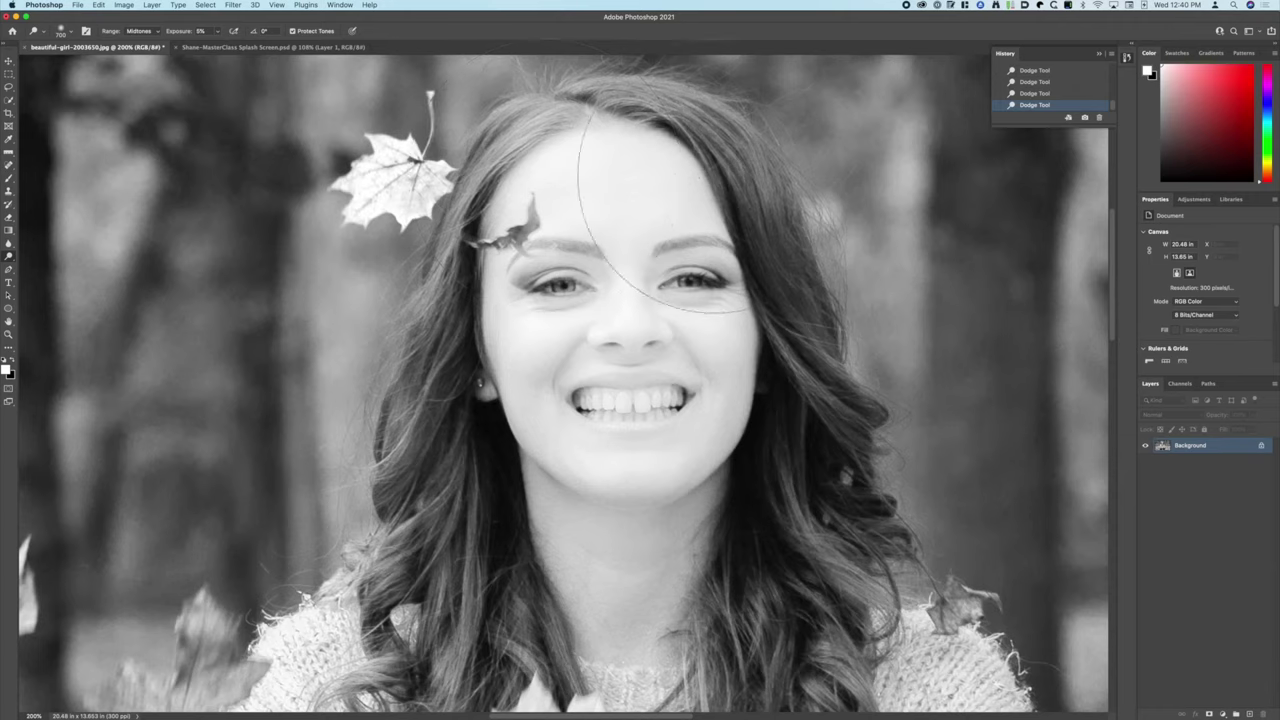
# Reduce the brush to roughly eyebrow size and darken both eyebrows by burning temporarily with the Dodge Tool
pyautogui.press('[')
pyautogui.press('[')
pyautogui.press('[')
pyautogui.press('[')
pyautogui.press('[')
pyautogui.press('[')
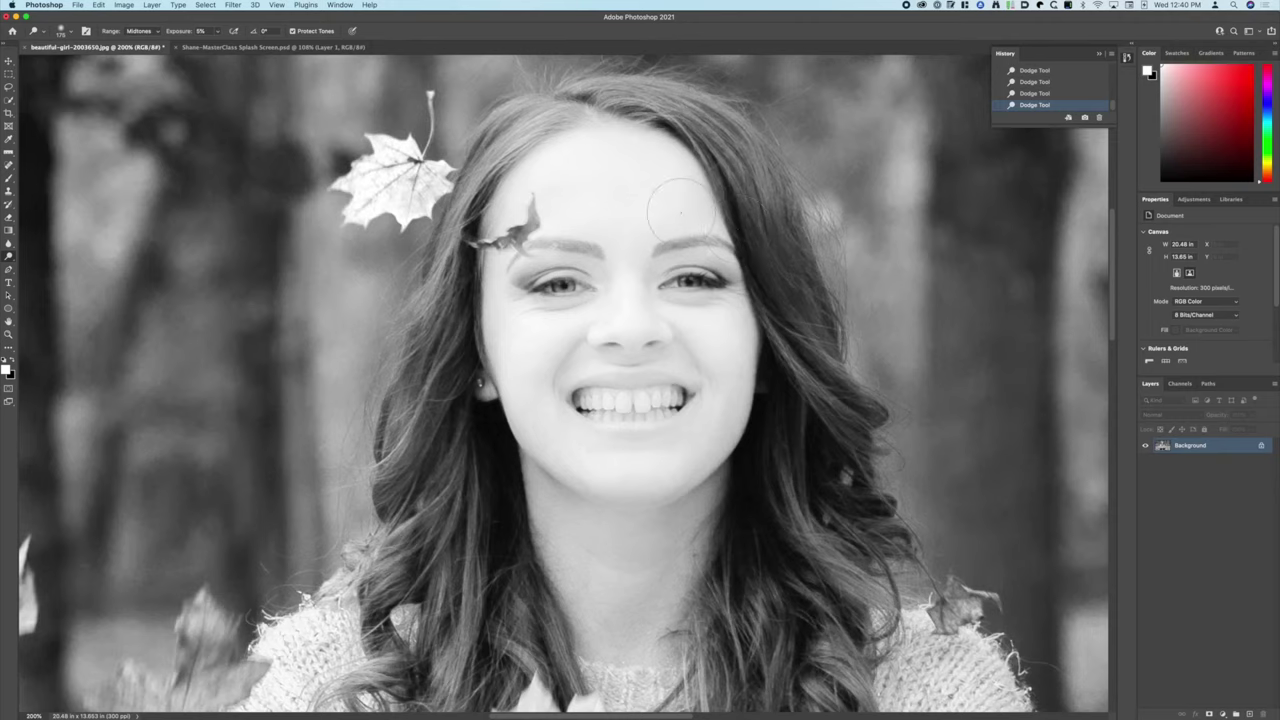
pyautogui.press('[')
pyautogui.press('[')
pyautogui.press('[')
pyautogui.press('[')
pyautogui.press('[')
pyautogui.press('[')
pyautogui.press('[')
pyautogui.click(9, 255)
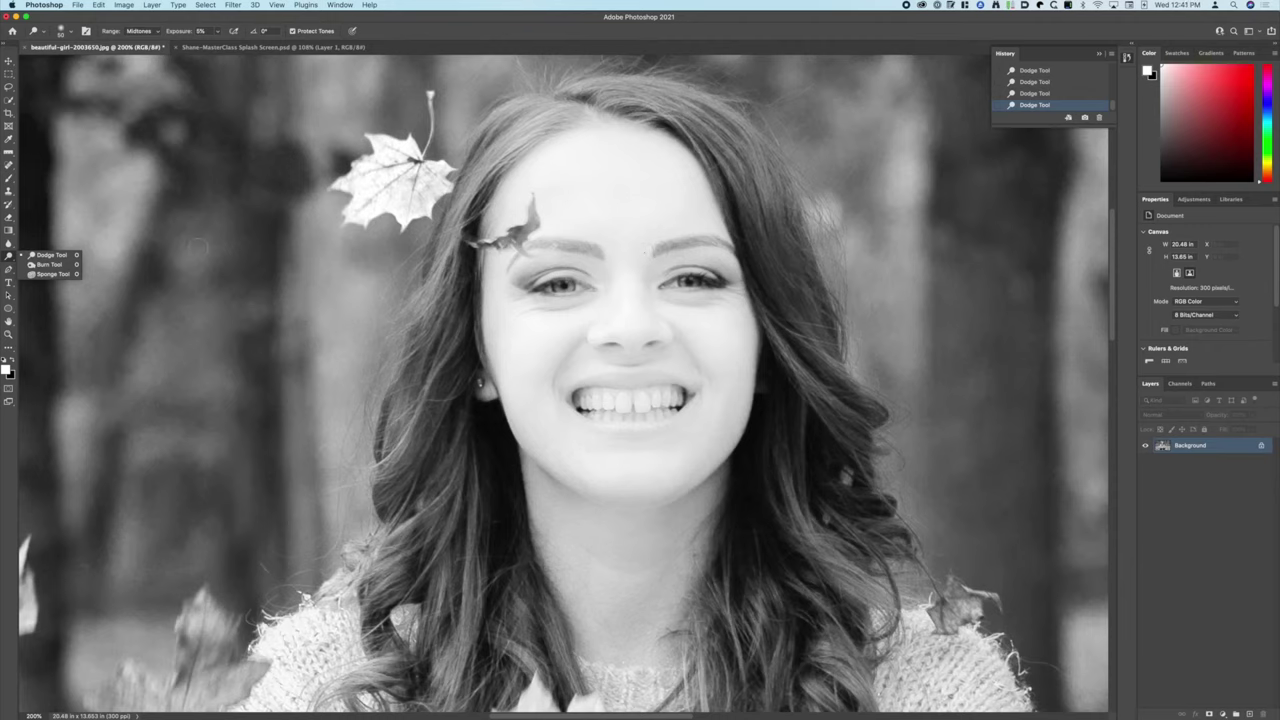
pyautogui.click(13, 257)
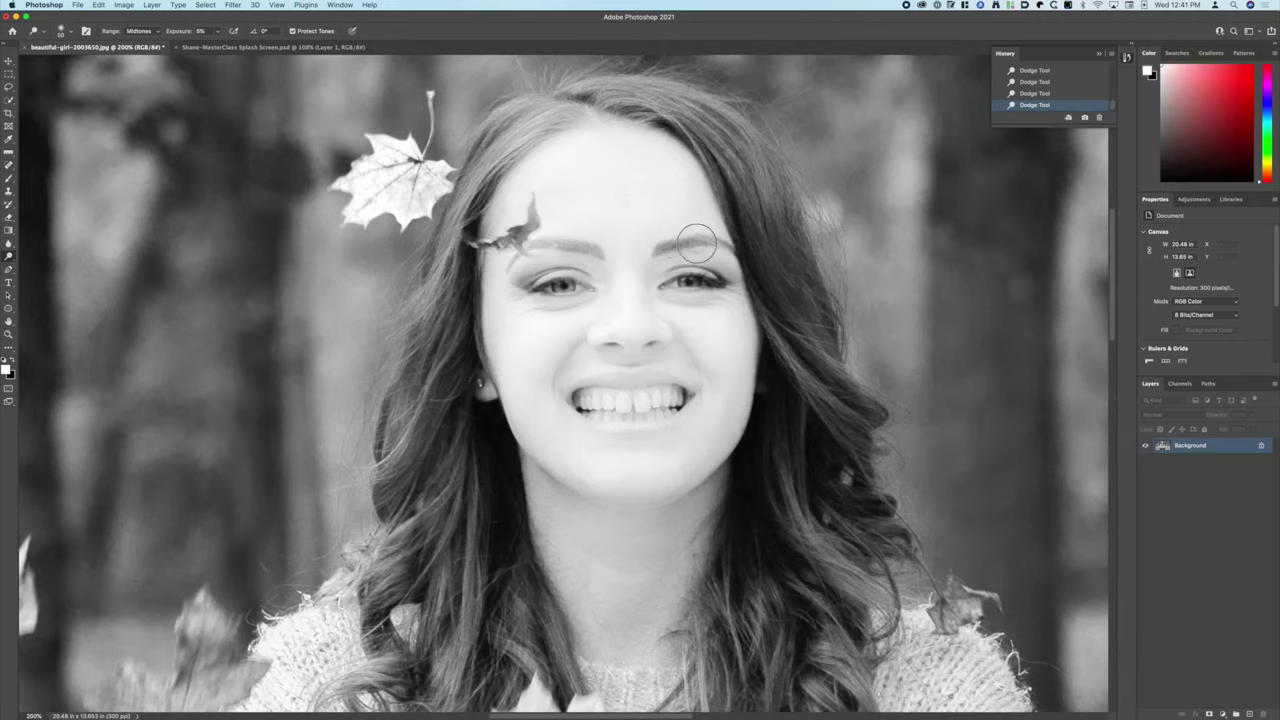
pyautogui.keyDown('alt'); pyautogui.moveTo(692, 246); pyautogui.dragTo(655, 250); pyautogui.keyUp('alt')
pyautogui.moveTo(599, 248)
pyautogui.mouseDown()
pyautogui.moveTo(537, 242)
pyautogui.moveTo(590, 251)
pyautogui.moveTo(527, 245)
pyautogui.moveTo(602, 252)
pyautogui.moveTo(537, 242)
pyautogui.moveTo(514, 260)
pyautogui.moveTo(543, 241)
pyautogui.moveTo(590, 245)
pyautogui.mouseUp()
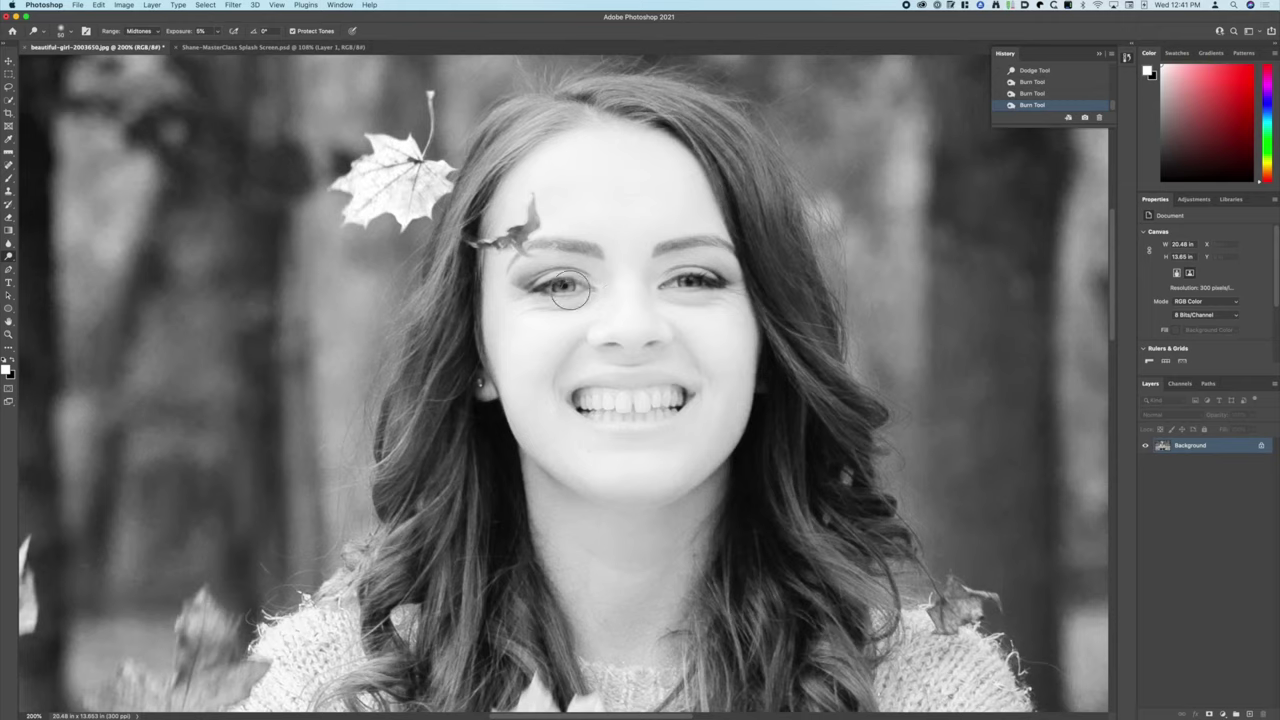
# Lighten the irises of both eyes with short dodge strokes at 5% exposure
pyautogui.moveTo(562, 288); pyautogui.dragTo(566, 290)
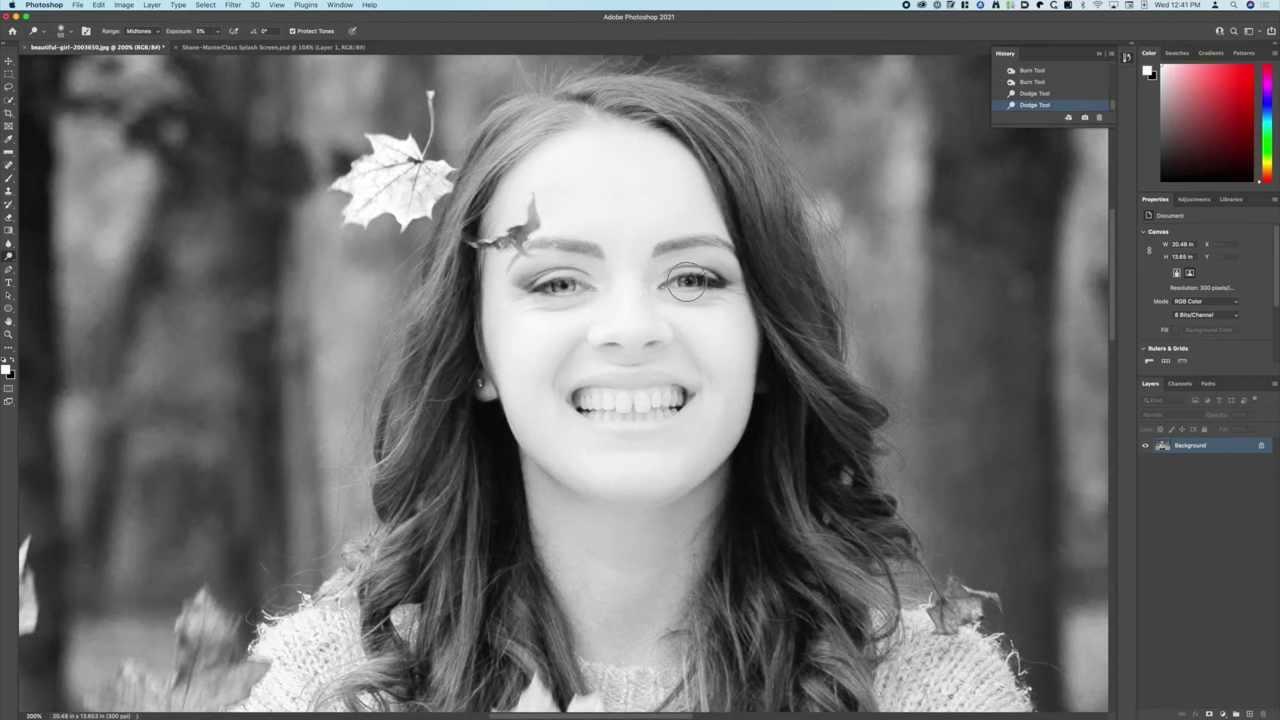
pyautogui.moveTo(672, 283); pyautogui.dragTo(693, 287)
pyautogui.click(690, 287)
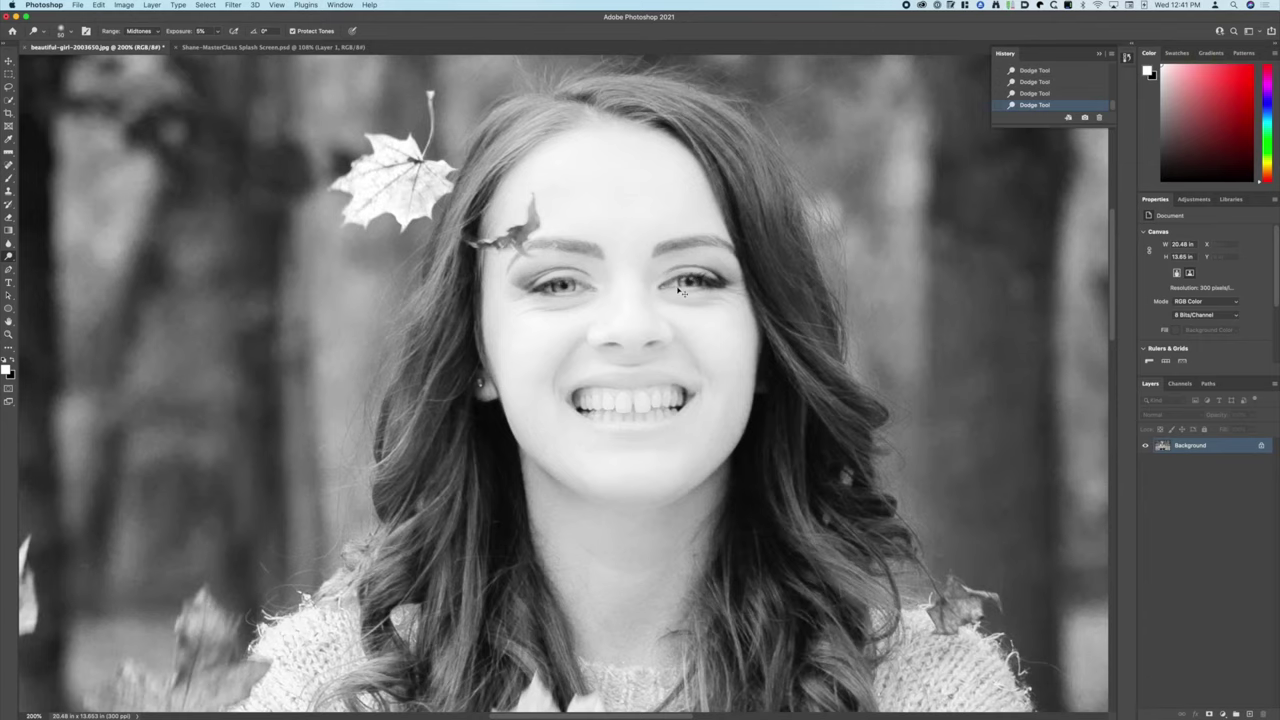
# Use a much smaller brush to burn the inner corner of the eye below the leaf on the forehead
pyautogui.press('super+equal')
pyautogui.press('super+equal')
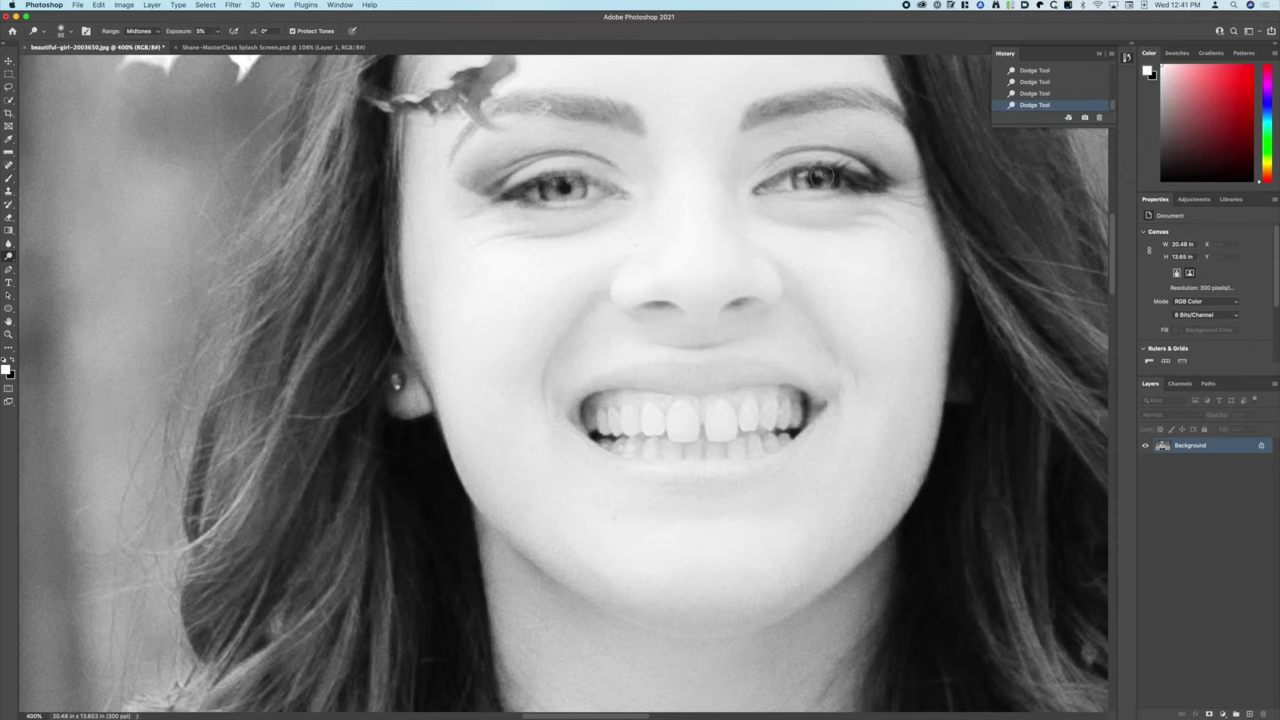
pyautogui.press('[')
pyautogui.press('[')
pyautogui.press('[')
pyautogui.press('[')
pyautogui.press('[')
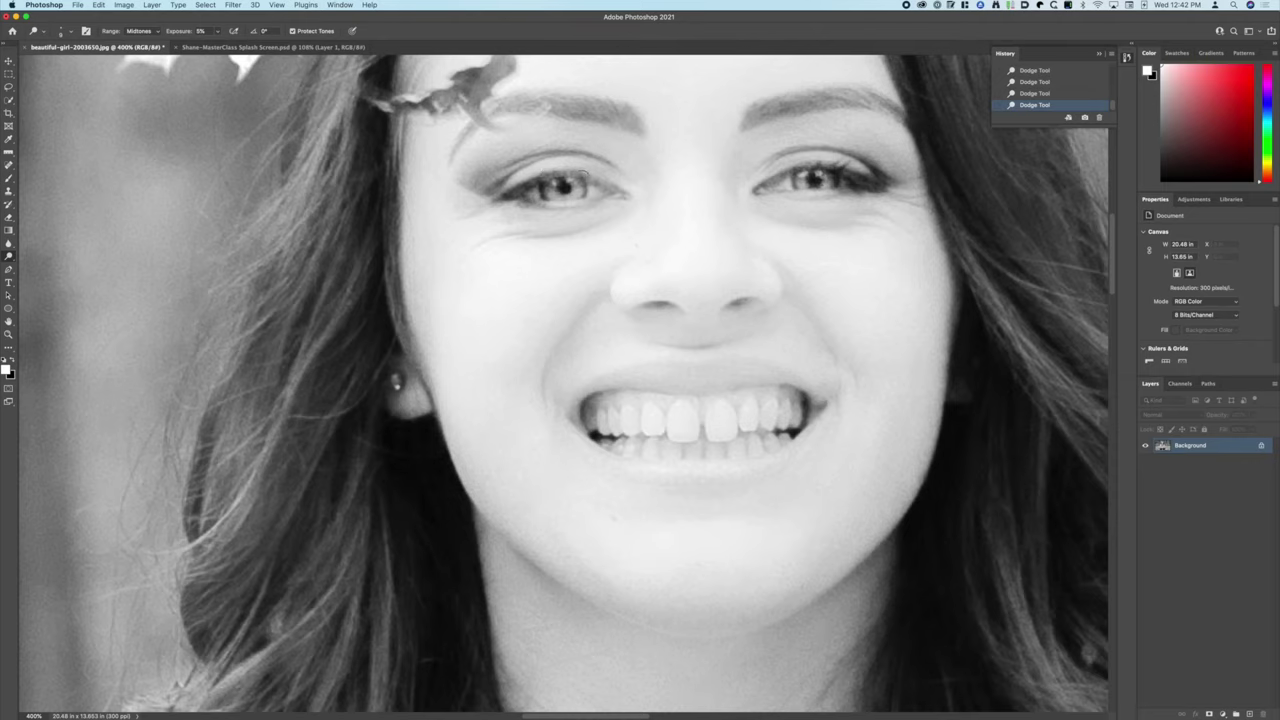
pyautogui.moveTo(602, 184)
pyautogui.mouseDown()
pyautogui.moveTo(620, 192)
pyautogui.moveTo(610, 187)
pyautogui.mouseUp()
pyautogui.moveTo(620, 190); pyautogui.dragTo(610, 186)
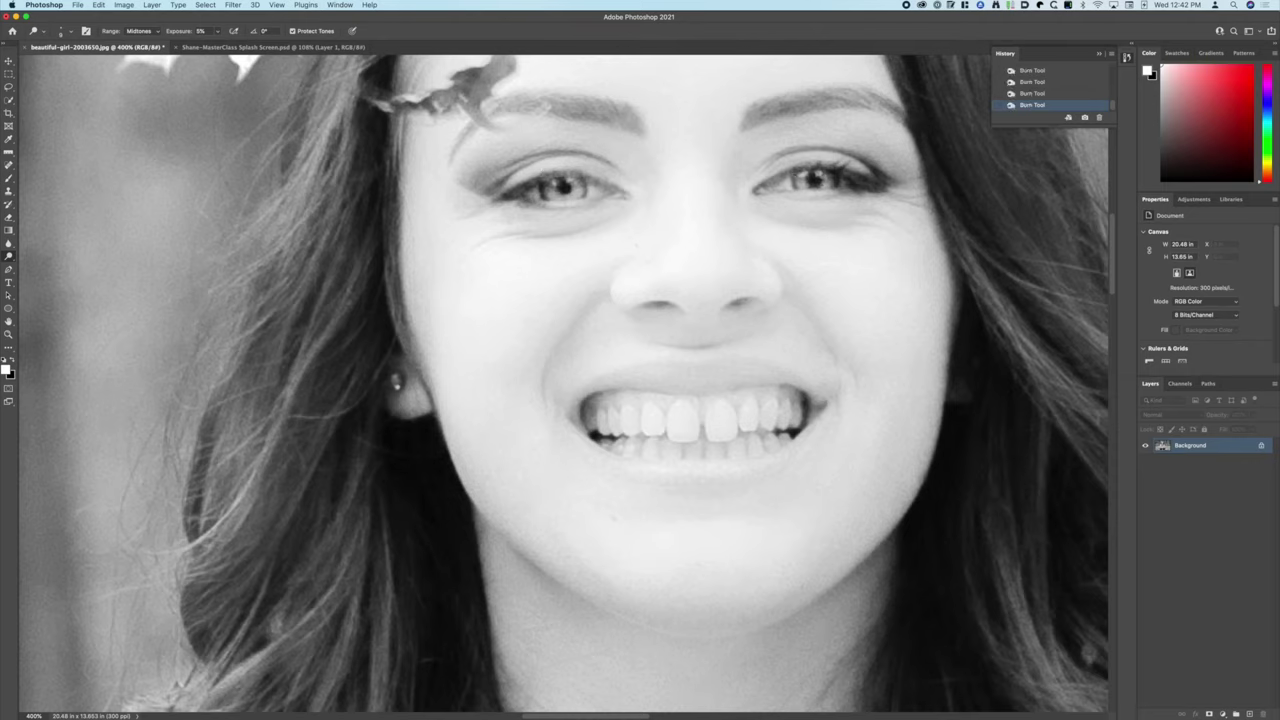
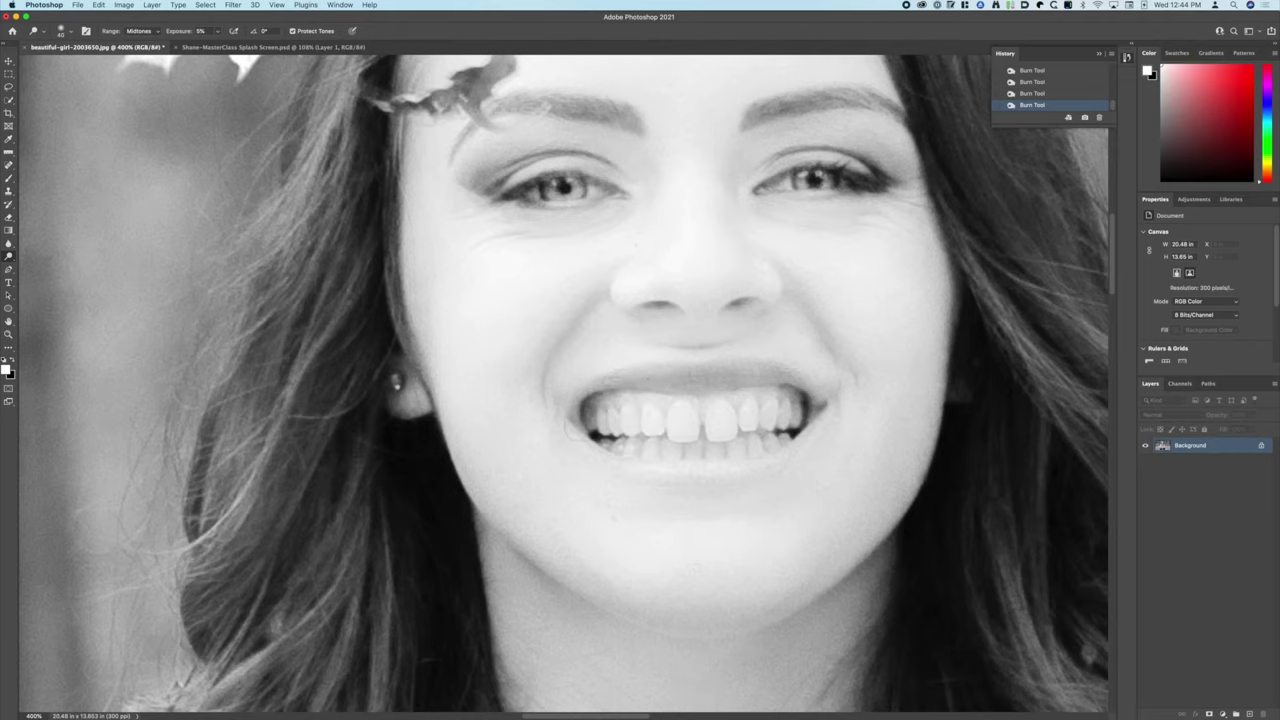
# Dodge the teeth to whiten them and burn the lower lip to darken it, refining both with a brush size of 25
pyautogui.moveTo(622, 423)
pyautogui.mouseDown()
pyautogui.moveTo(655, 413)
pyautogui.moveTo(679, 432)
pyautogui.moveTo(689, 415)
pyautogui.moveTo(719, 428)
pyautogui.moveTo(787, 414)
pyautogui.moveTo(763, 407)
pyautogui.moveTo(766, 439)
pyautogui.moveTo(631, 442)
pyautogui.moveTo(741, 441)
pyautogui.moveTo(692, 446)
pyautogui.moveTo(631, 442)
pyautogui.moveTo(762, 434)
pyautogui.moveTo(636, 442)
pyautogui.moveTo(624, 415)
pyautogui.moveTo(788, 413)
pyautogui.moveTo(625, 427)
pyautogui.moveTo(795, 420)
pyautogui.mouseUp()
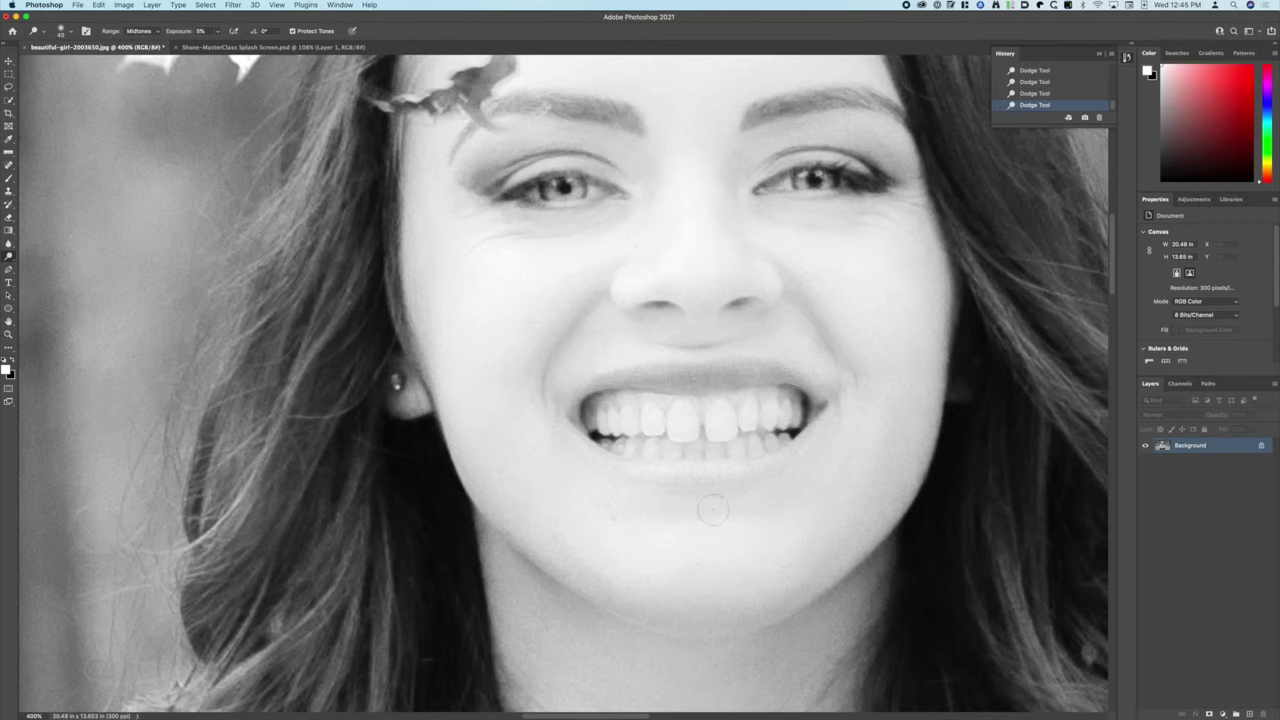
pyautogui.moveTo(767, 468)
pyautogui.mouseDown()
pyautogui.moveTo(640, 477)
pyautogui.moveTo(578, 449)
pyautogui.moveTo(645, 477)
pyautogui.moveTo(629, 470)
pyautogui.moveTo(722, 479)
pyautogui.moveTo(744, 473)
pyautogui.moveTo(669, 474)
pyautogui.moveTo(782, 457)
pyautogui.moveTo(673, 472)
pyautogui.moveTo(752, 472)
pyautogui.moveTo(629, 473)
pyautogui.moveTo(653, 473)
pyautogui.moveTo(575, 452)
pyautogui.mouseUp()
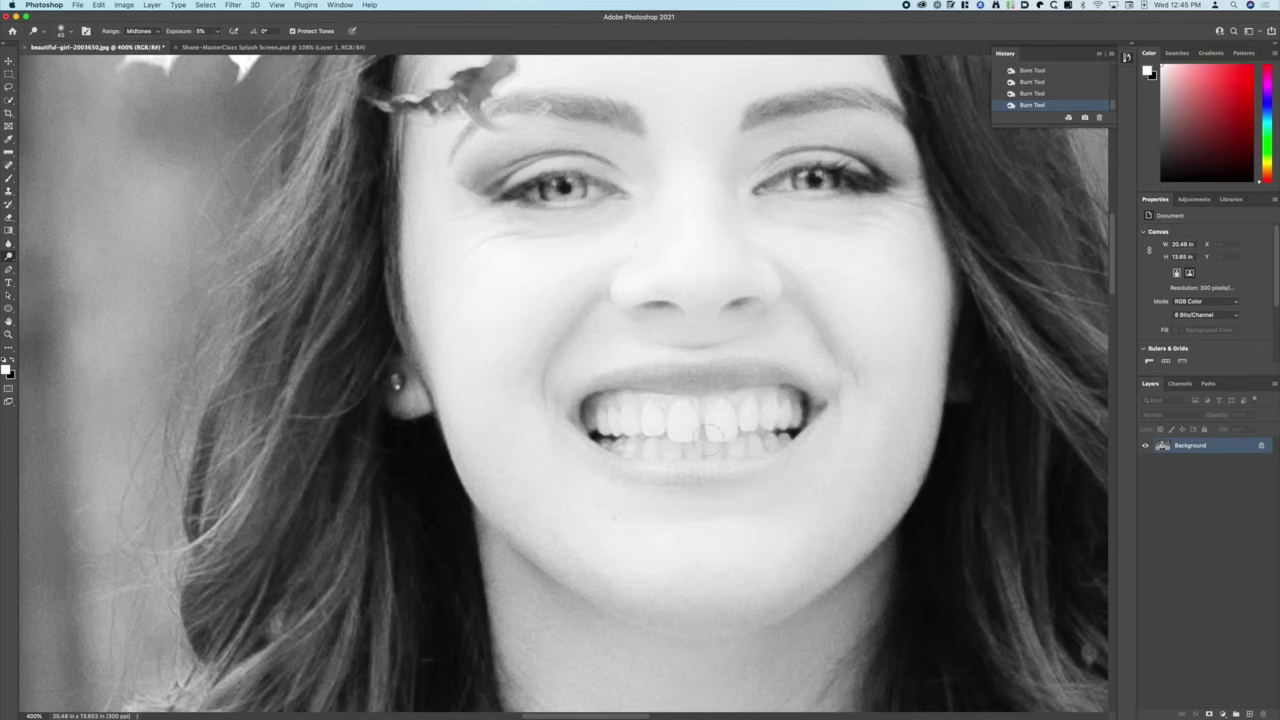
pyautogui.press(']')
pyautogui.press(']')
pyautogui.moveTo(691, 443)
pyautogui.mouseDown()
pyautogui.moveTo(657, 442)
pyautogui.moveTo(745, 438)
pyautogui.moveTo(634, 444)
pyautogui.moveTo(746, 444)
pyautogui.mouseUp()
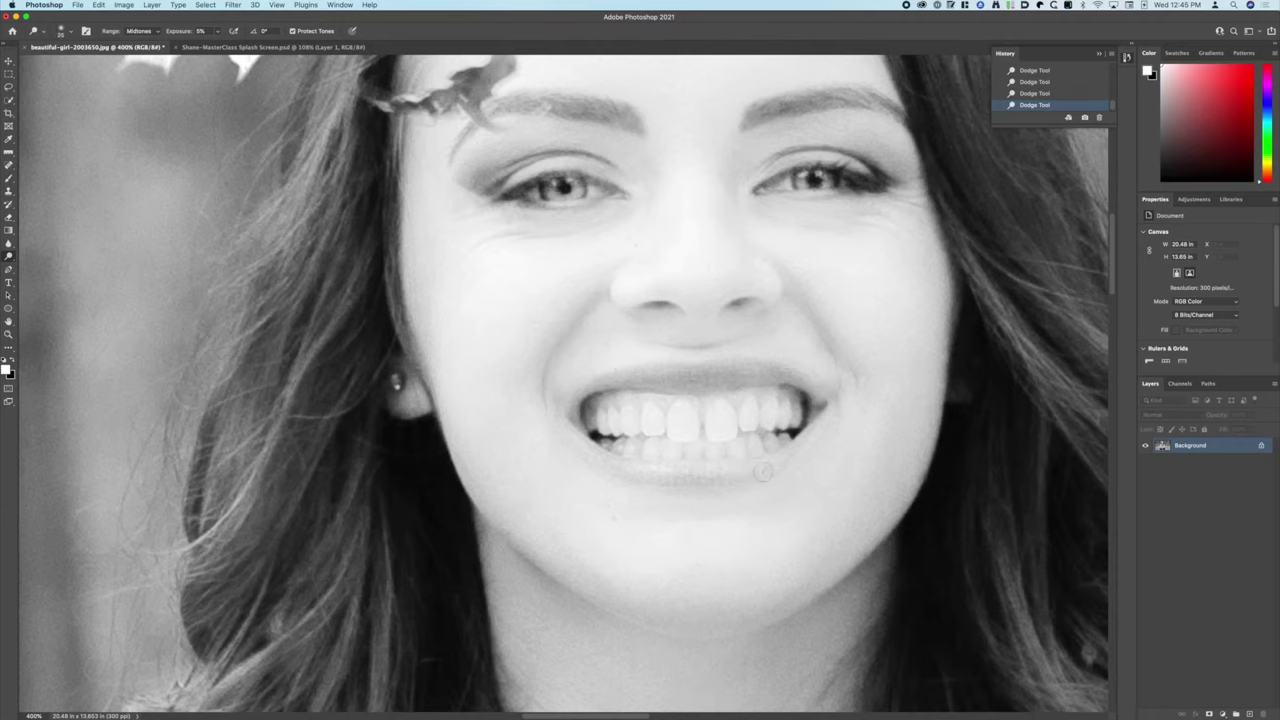
pyautogui.moveTo(750, 471)
pyautogui.mouseDown()
pyautogui.moveTo(783, 464)
pyautogui.moveTo(628, 470)
pyautogui.moveTo(681, 478)
pyautogui.moveTo(594, 459)
pyautogui.moveTo(624, 470)
pyautogui.moveTo(567, 438)
pyautogui.mouseUp()
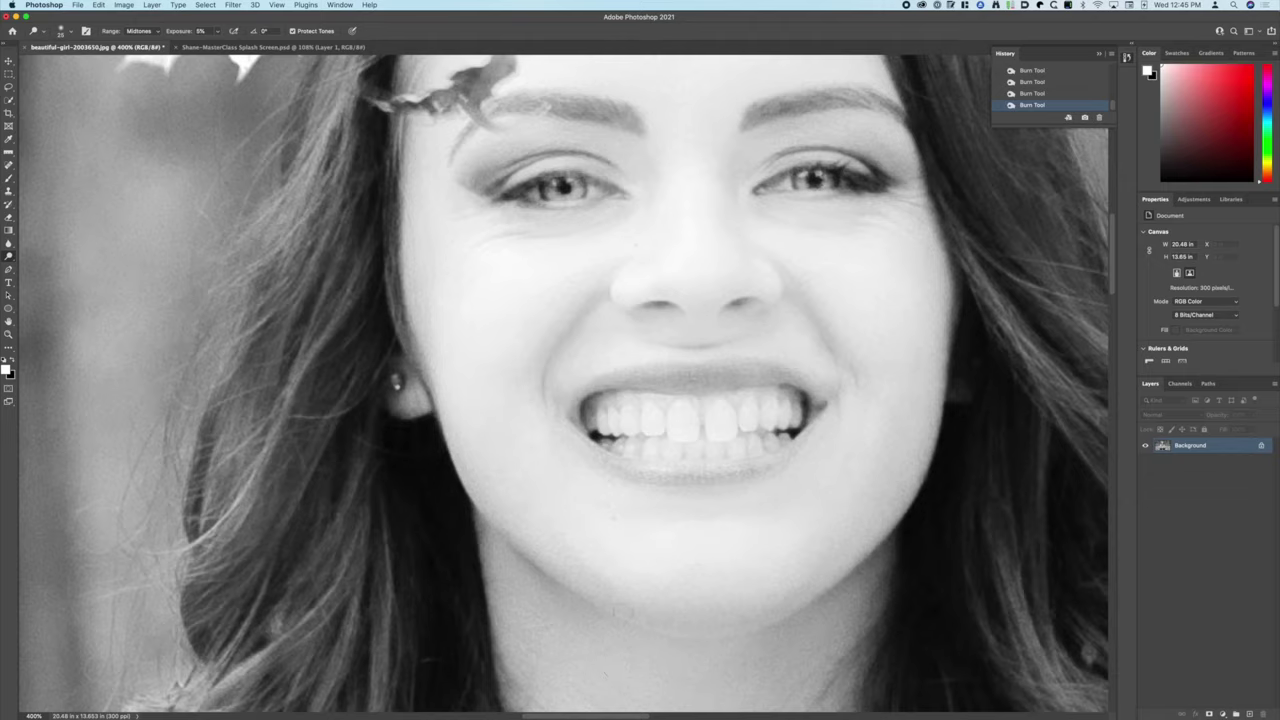
# Dodge the dark hair on both sides of the neck, using a brush size of 125 on one side and 200 on the other
pyautogui.scroll(-10, 749, 571)
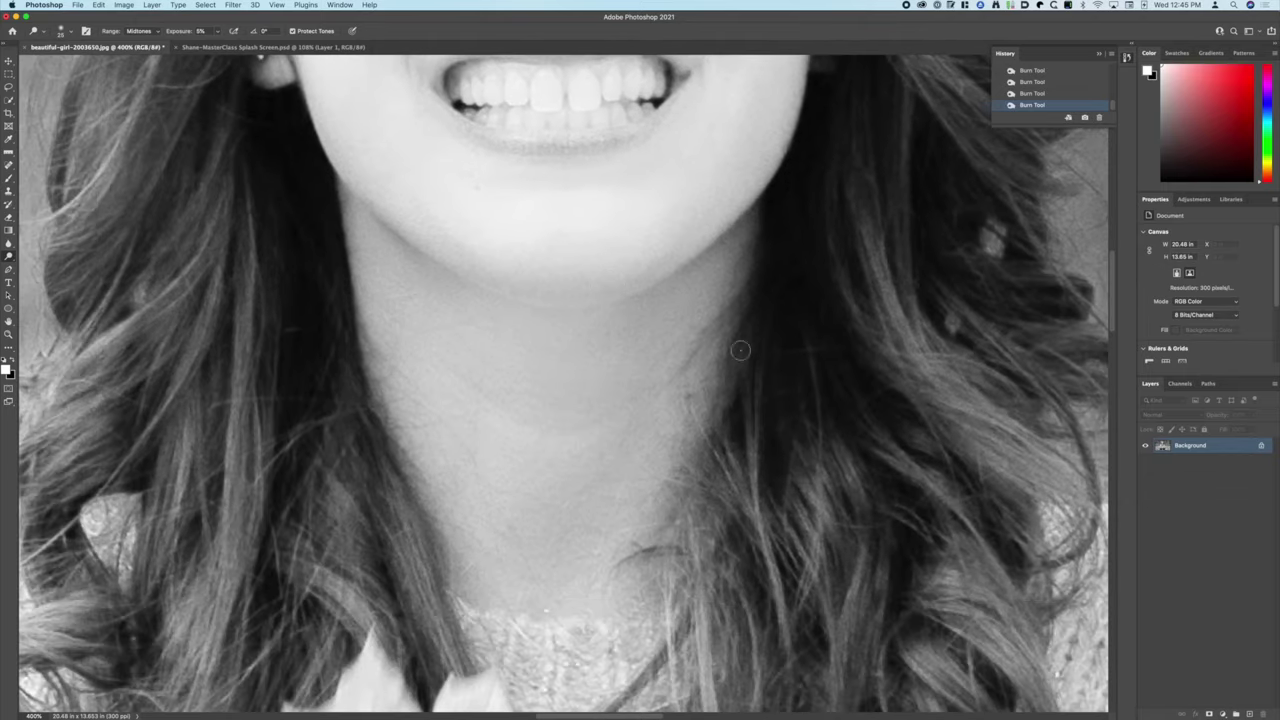
pyautogui.press(']')
pyautogui.press(']')
pyautogui.press(']')
pyautogui.press(']')
pyautogui.press(']')
pyautogui.press(']')
pyautogui.press(']')
pyautogui.press(']')
pyautogui.hotkey('shift', 'o')
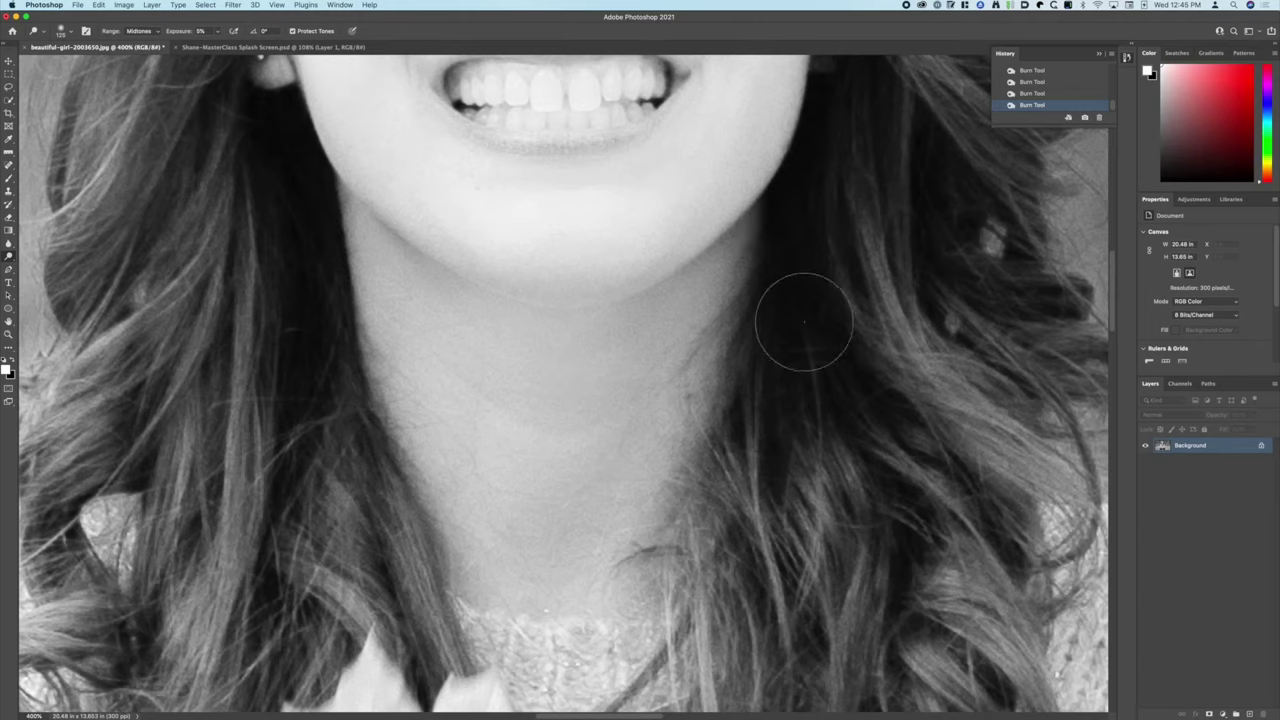
pyautogui.moveTo(803, 320)
pyautogui.mouseDown()
pyautogui.moveTo(798, 385)
pyautogui.moveTo(800, 251)
pyautogui.moveTo(800, 363)
pyautogui.mouseUp()
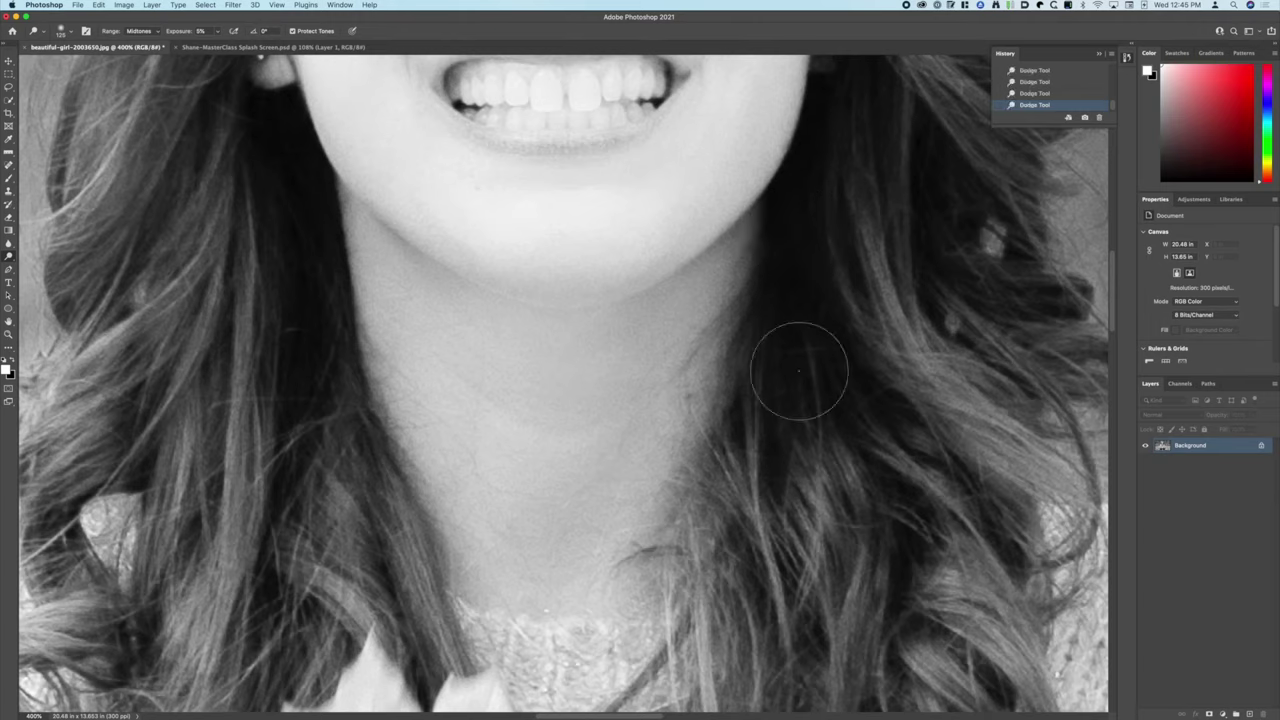
pyautogui.moveTo(807, 281)
pyautogui.mouseDown()
pyautogui.moveTo(783, 424)
pyautogui.moveTo(795, 176)
pyautogui.moveTo(790, 331)
pyautogui.moveTo(808, 220)
pyautogui.moveTo(819, 314)
pyautogui.moveTo(805, 280)
pyautogui.moveTo(797, 378)
pyautogui.moveTo(818, 324)
pyautogui.moveTo(794, 261)
pyautogui.moveTo(787, 356)
pyautogui.moveTo(802, 256)
pyautogui.moveTo(804, 400)
pyautogui.moveTo(788, 226)
pyautogui.moveTo(795, 413)
pyautogui.moveTo(805, 268)
pyautogui.moveTo(801, 455)
pyautogui.mouseUp()
pyautogui.moveTo(286, 243)
pyautogui.mouseDown()
pyautogui.moveTo(263, 118)
pyautogui.moveTo(289, 371)
pyautogui.moveTo(293, 308)
pyautogui.moveTo(313, 449)
pyautogui.moveTo(316, 347)
pyautogui.moveTo(277, 398)
pyautogui.moveTo(208, 279)
pyautogui.moveTo(236, 477)
pyautogui.mouseUp()
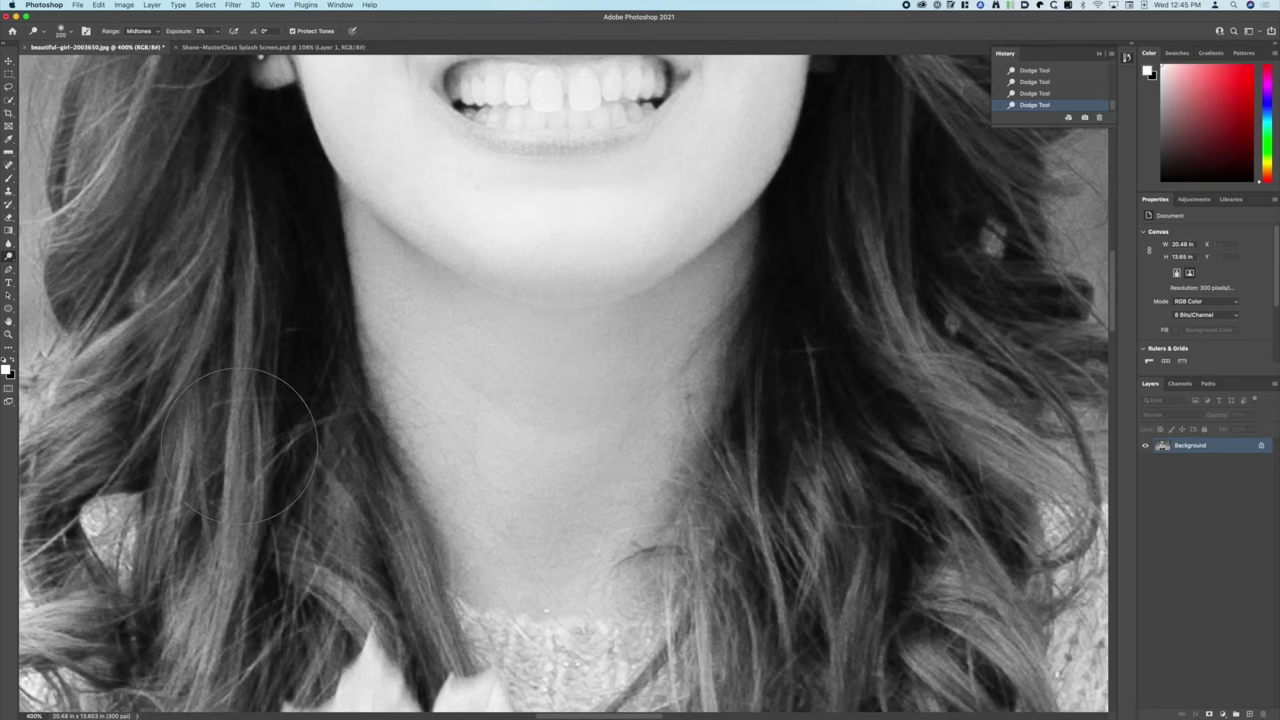
# Enlarge the brush to 700, set the dodge range to Shadows, and lighten the dark tree trunk behind the woman at 15% exposure
pyautogui.press('super+minus')
pyautogui.press('super+minus')
pyautogui.press('super+minus')
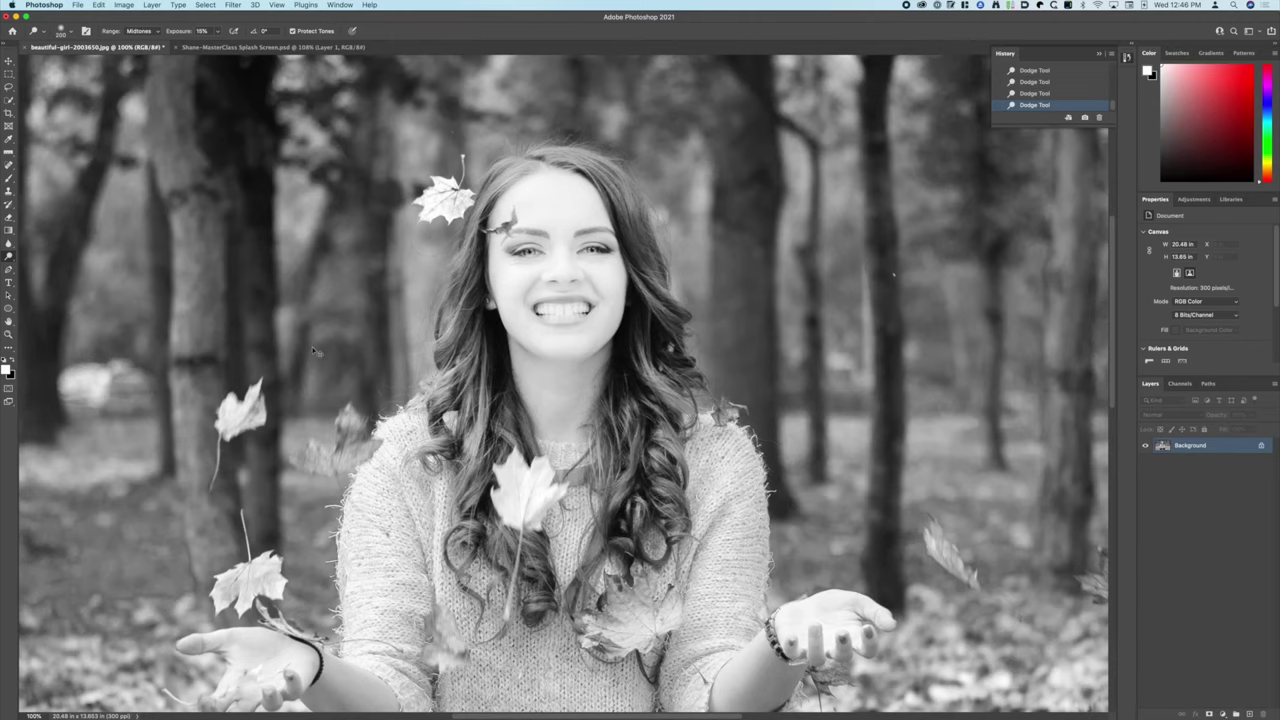
pyautogui.press('super+minus')
pyautogui.press('super+minus')
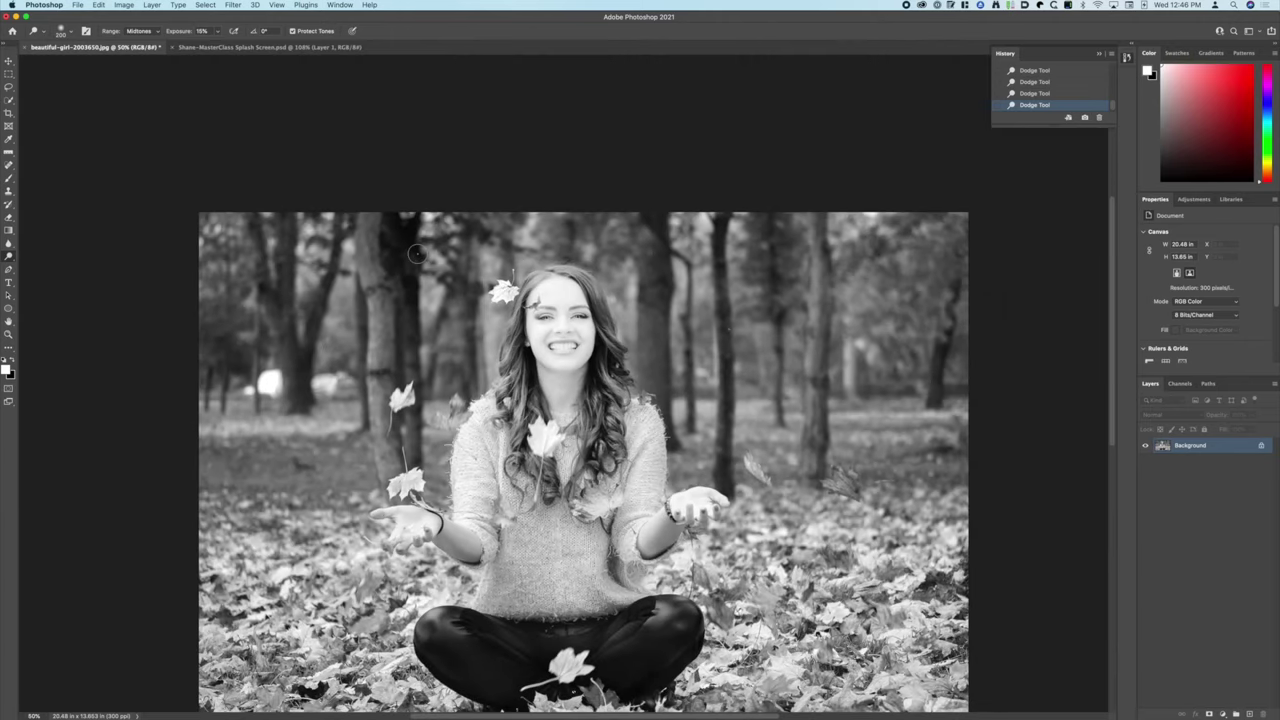
pyautogui.press(']')
pyautogui.press(']')
pyautogui.press(']')
pyautogui.press(']')
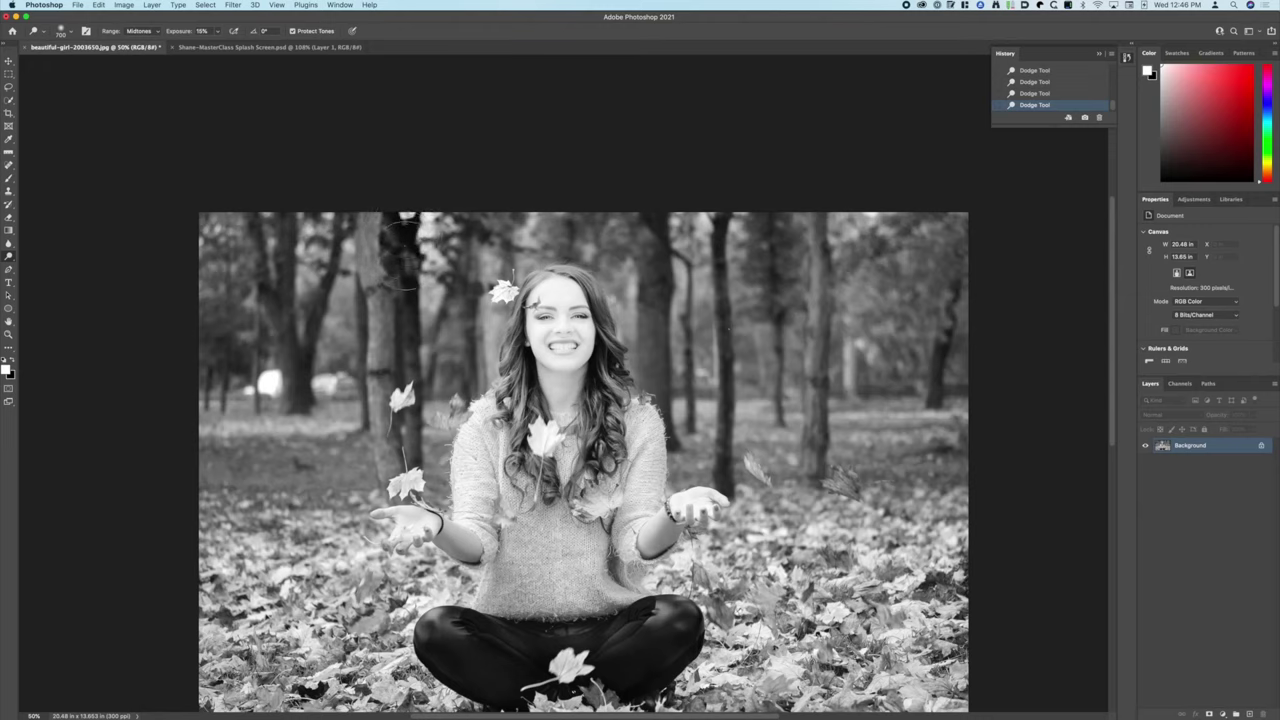
pyautogui.click(138, 31)
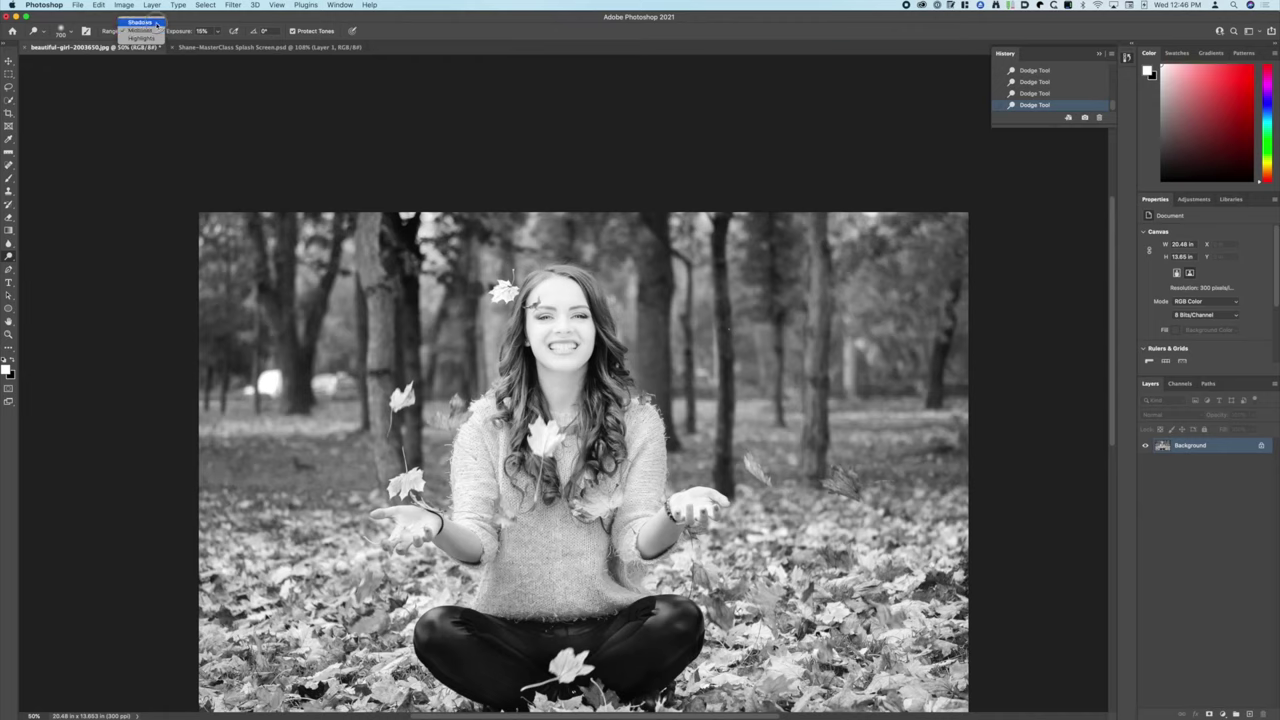
pyautogui.click(138, 20)
pyautogui.moveTo(405, 200); pyautogui.dragTo(406, 230)
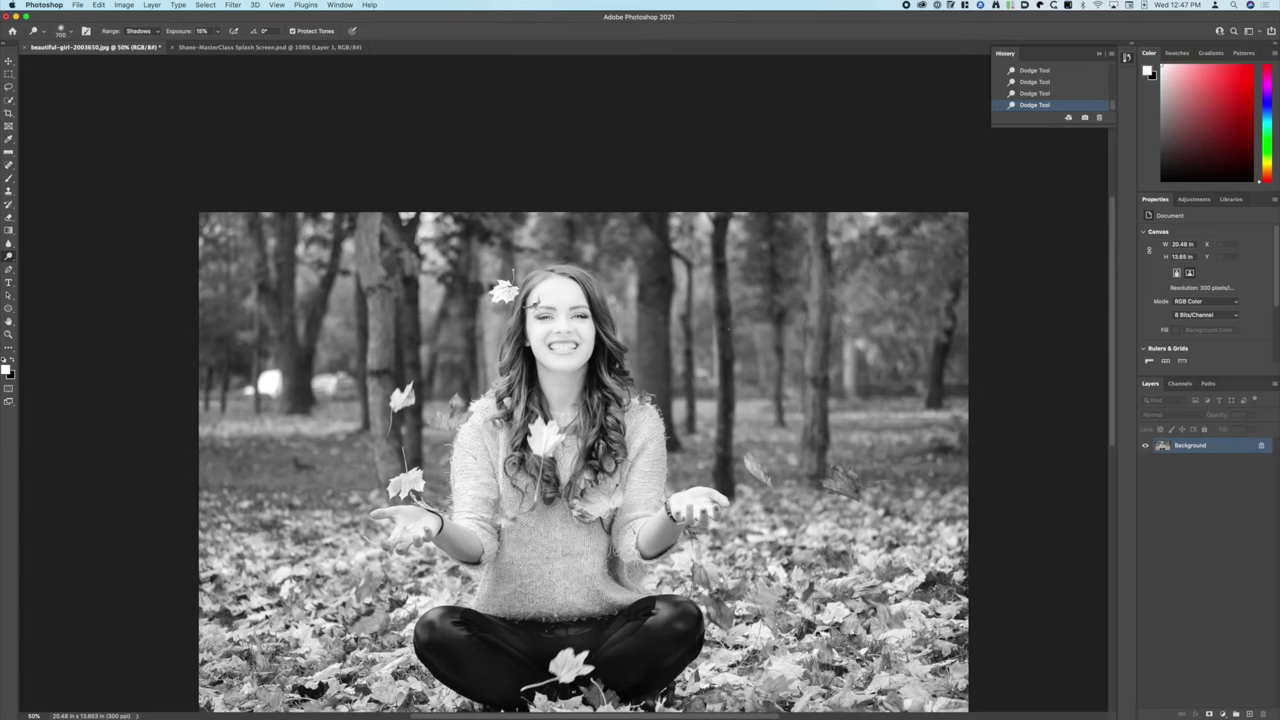
# Remove the small bright spot on the dark tree trunk behind the woman with the Clone Stamp tool
pyautogui.press('super+equal')
pyautogui.press('super+equal')
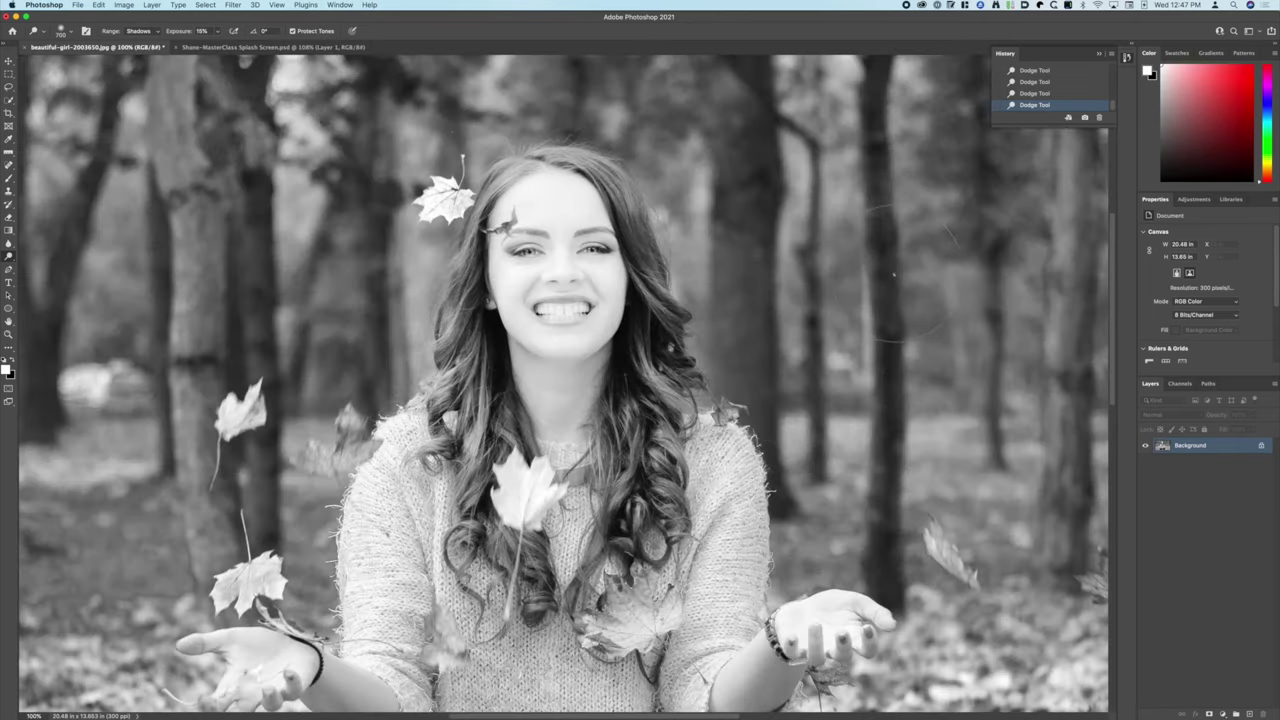
pyautogui.press('super+equal')
pyautogui.press('super+equal')
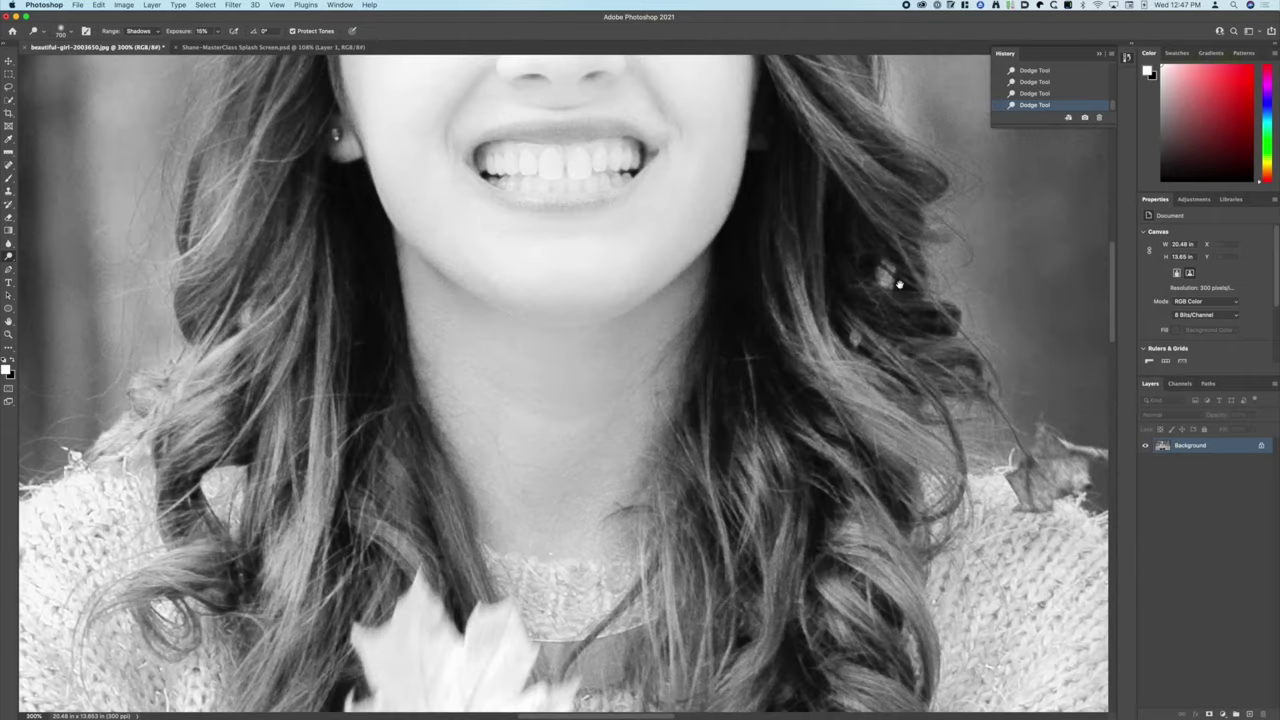
pyautogui.hscroll(10, 1019, 241)
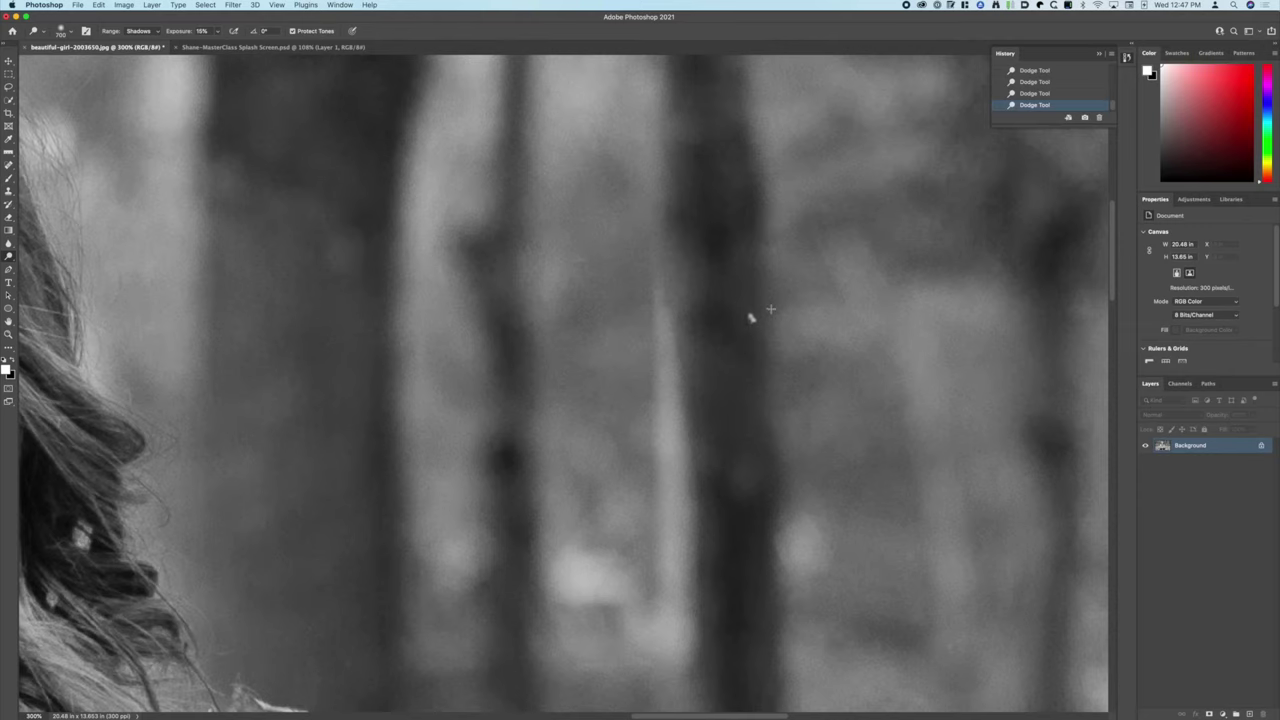
pyautogui.press('s')
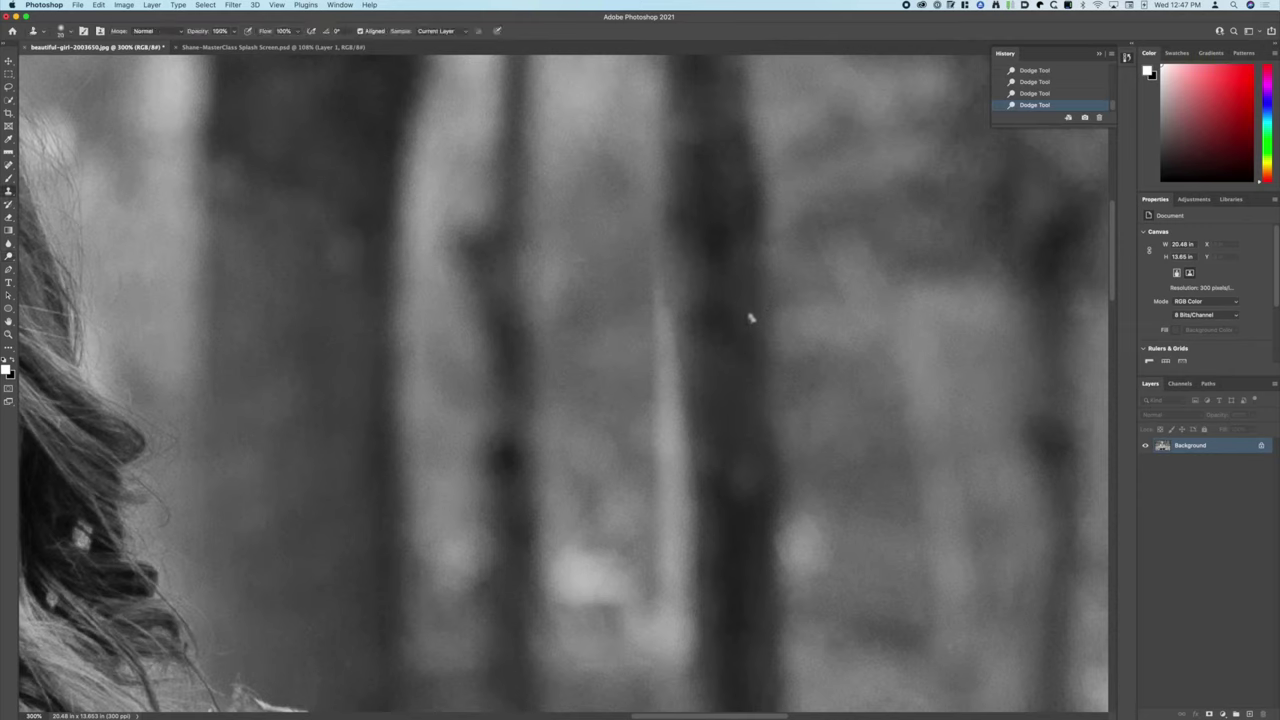
pyautogui.press('j')
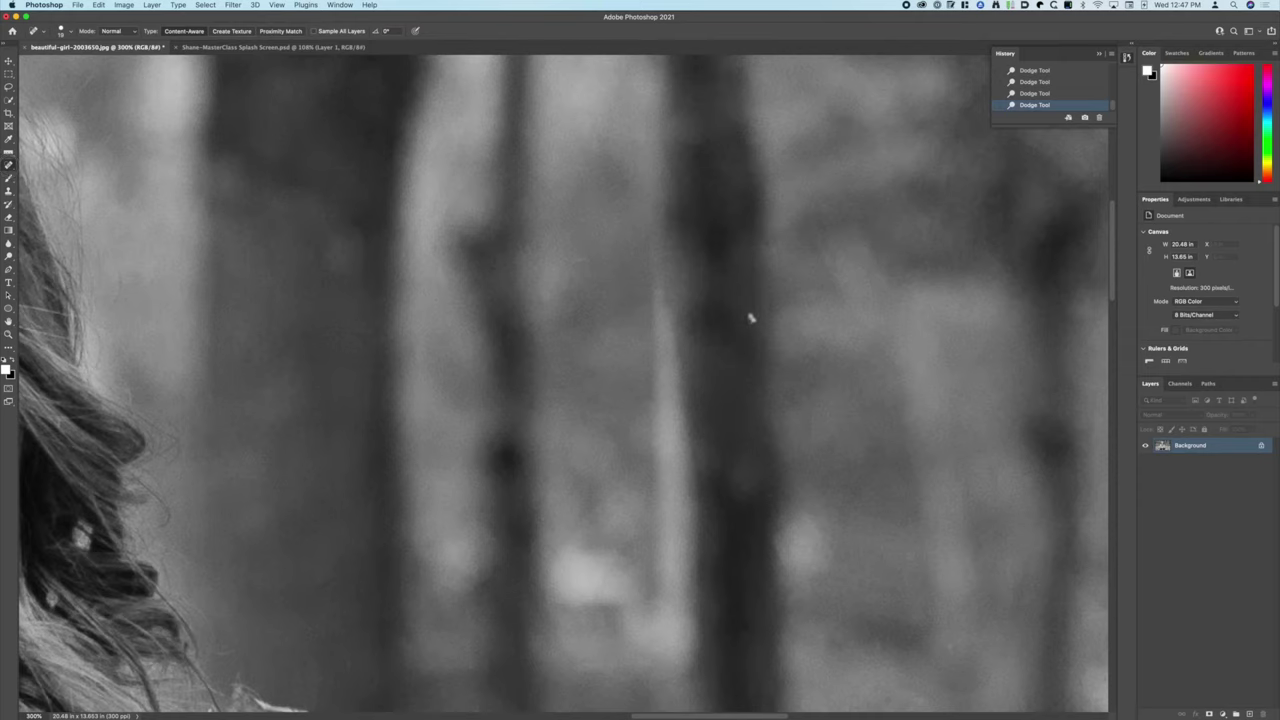
pyautogui.press('s')
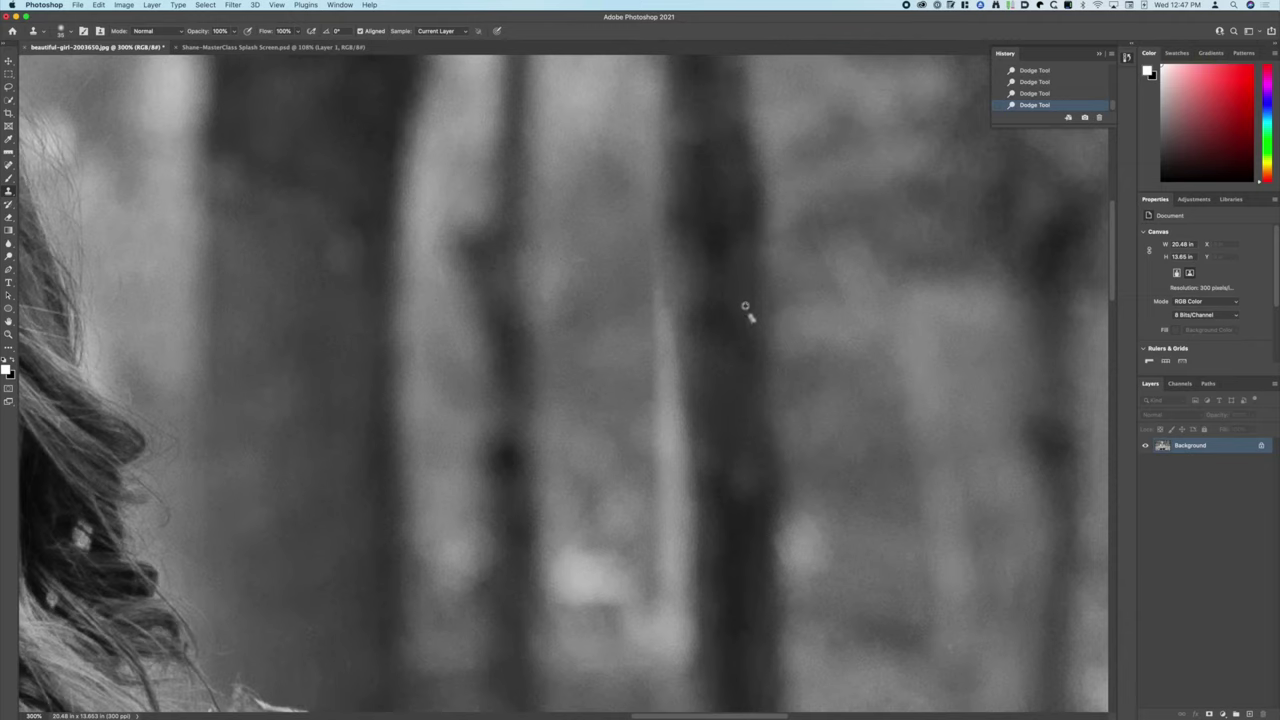
pyautogui.click(749, 313)
pyautogui.press('super+z')
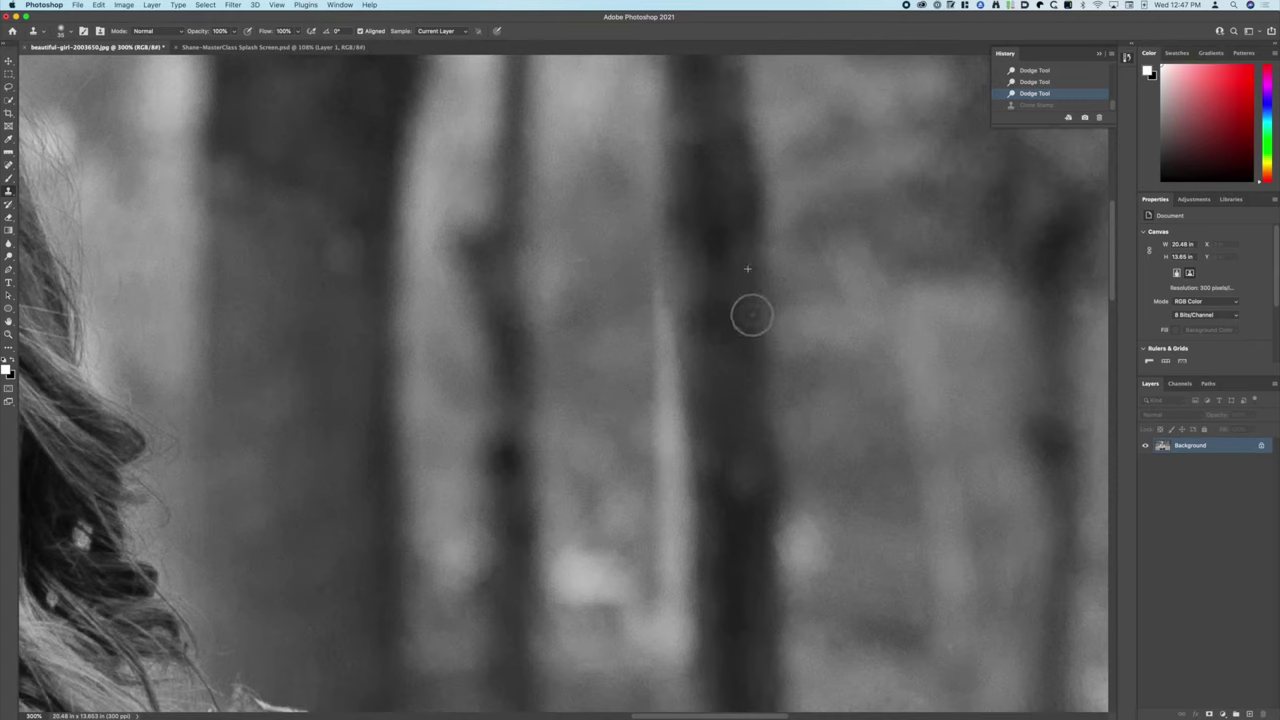
pyautogui.press('super+shift+z')
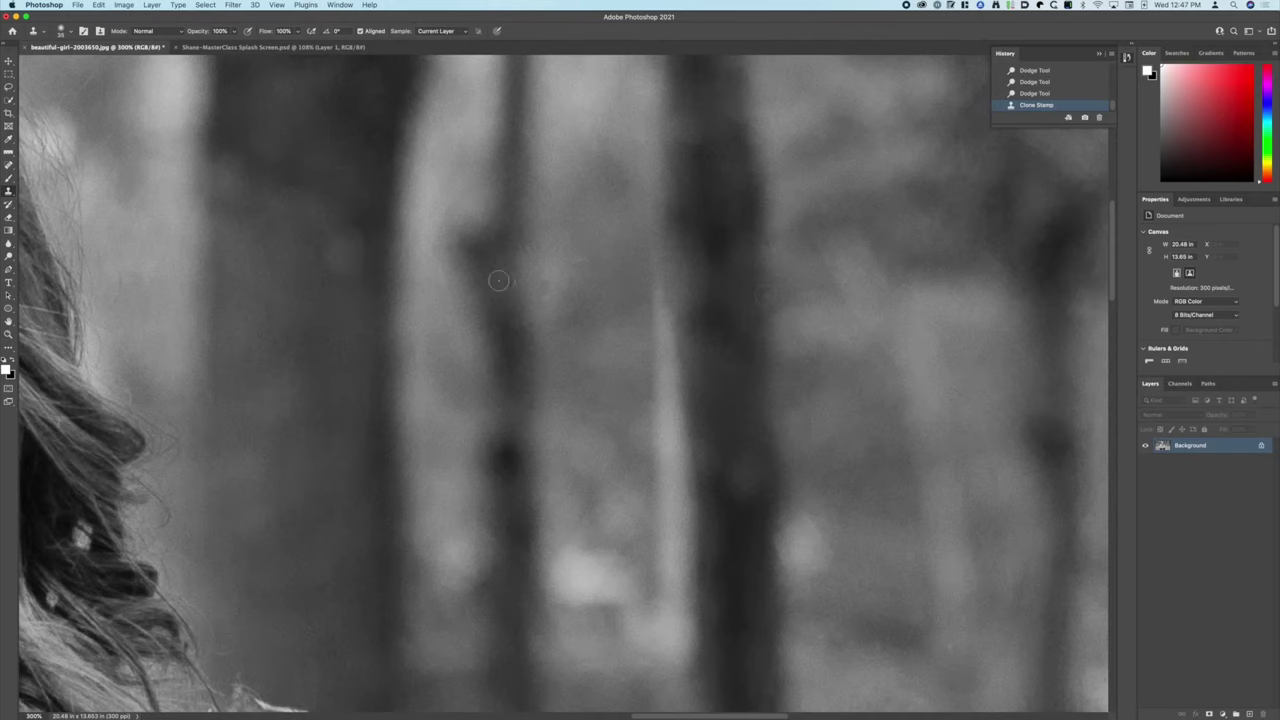
# Start an Unsharp Mask on the portrait with amount 1%, radius 0.1 pixels and threshold 0 levels, keeping the face in view
pyautogui.press('super+minus')
pyautogui.press('super+minus')
pyautogui.press('super+minus')
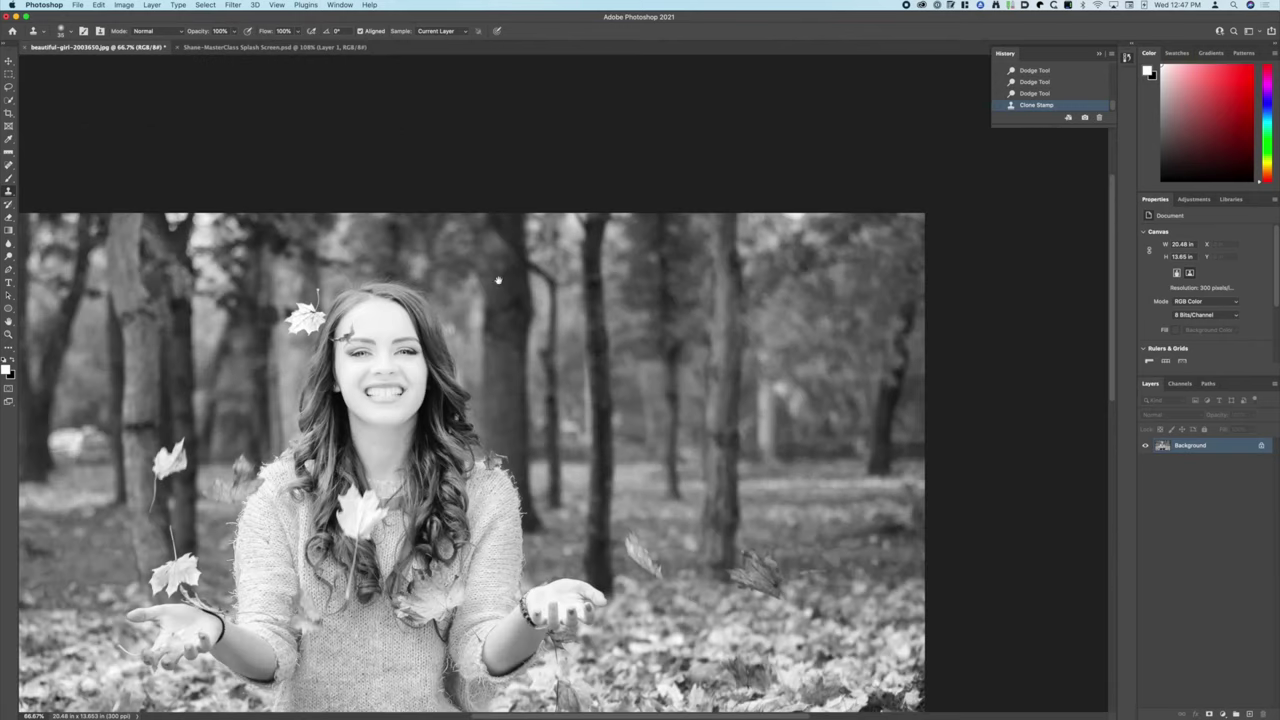
pyautogui.scroll(-5, 560, 430)
pyautogui.hscroll(-5, 560, 430)
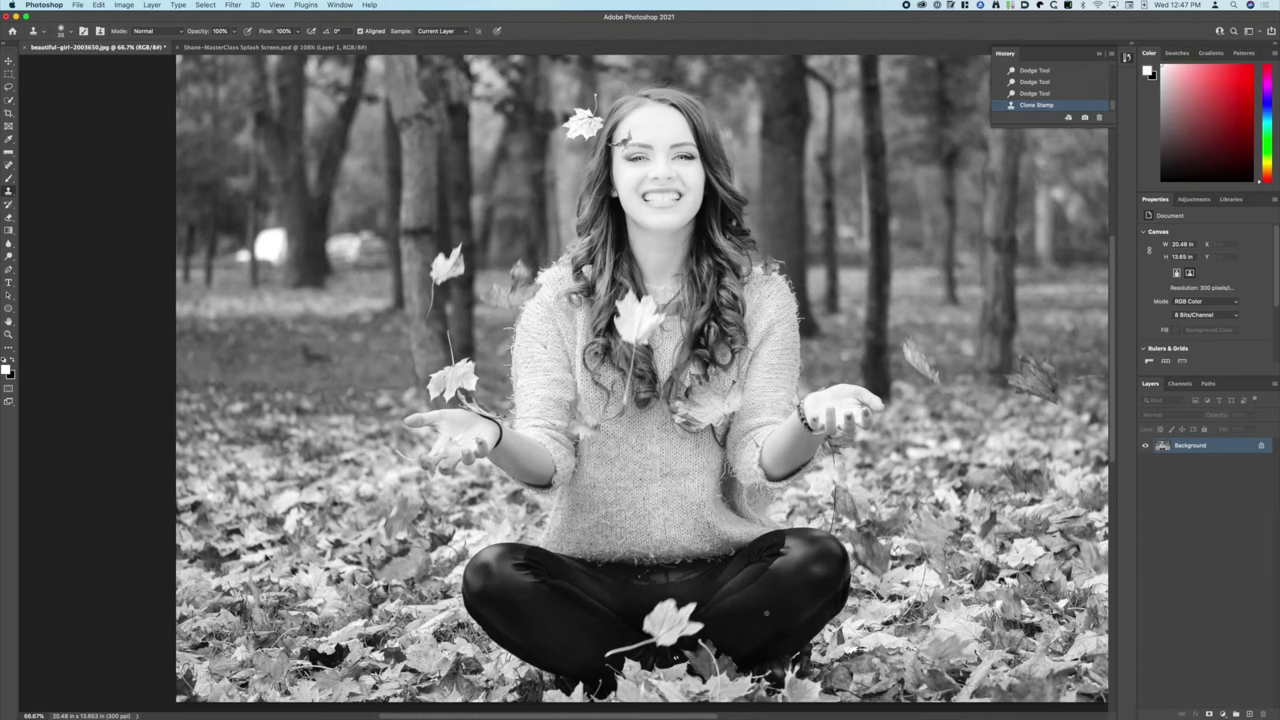
pyautogui.moveTo(829, 515); pyautogui.dragTo(888, 545)
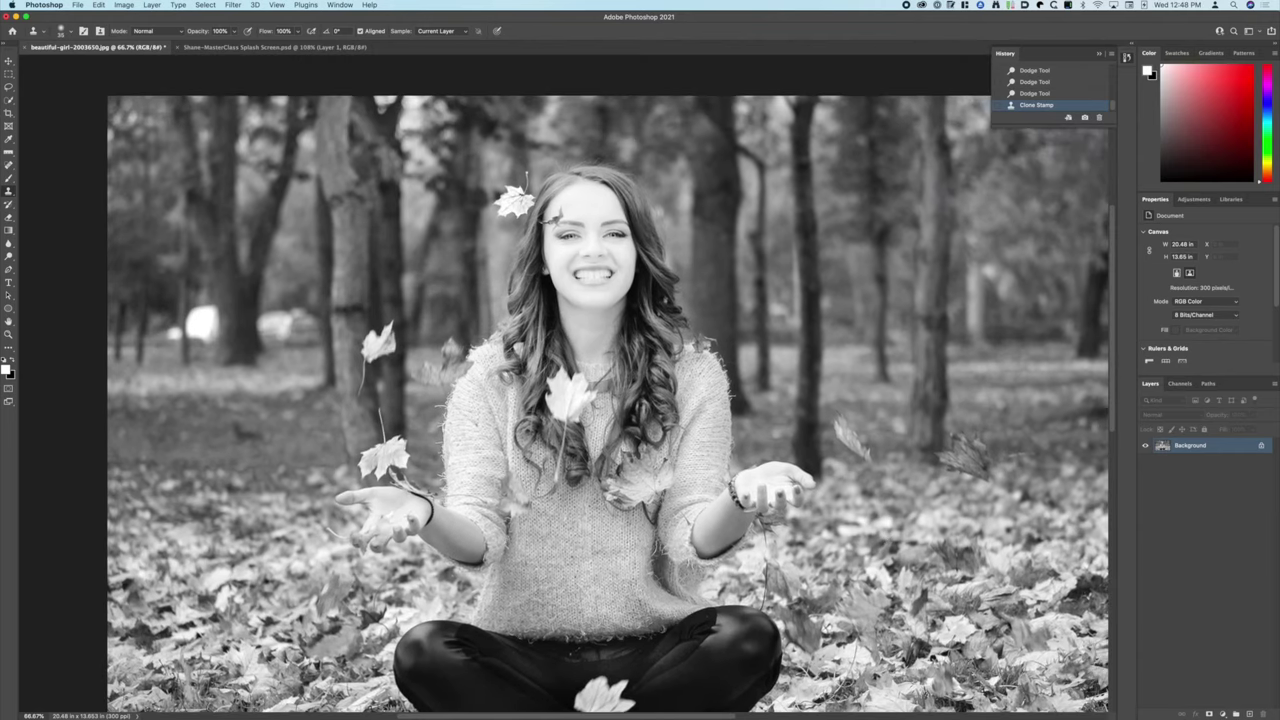
pyautogui.press('super+equal')
pyautogui.press('super+equal')
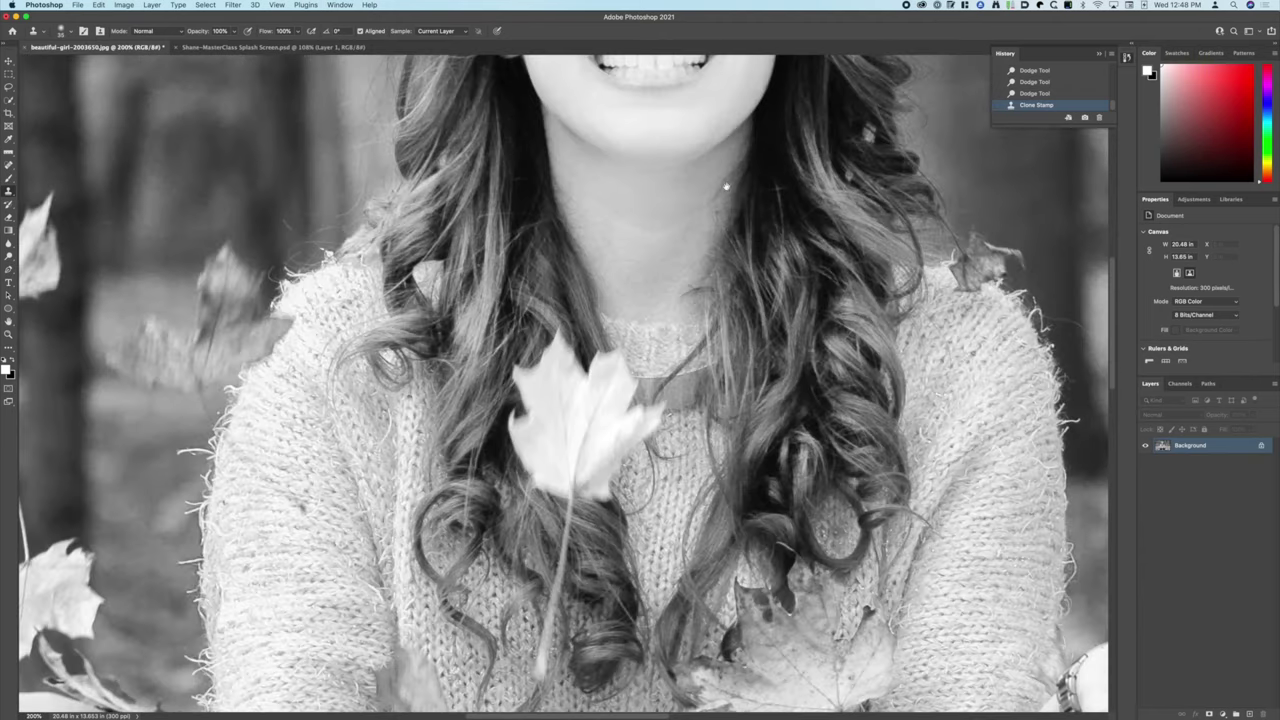
pyautogui.moveTo(726, 186); pyautogui.dragTo(668, 445)
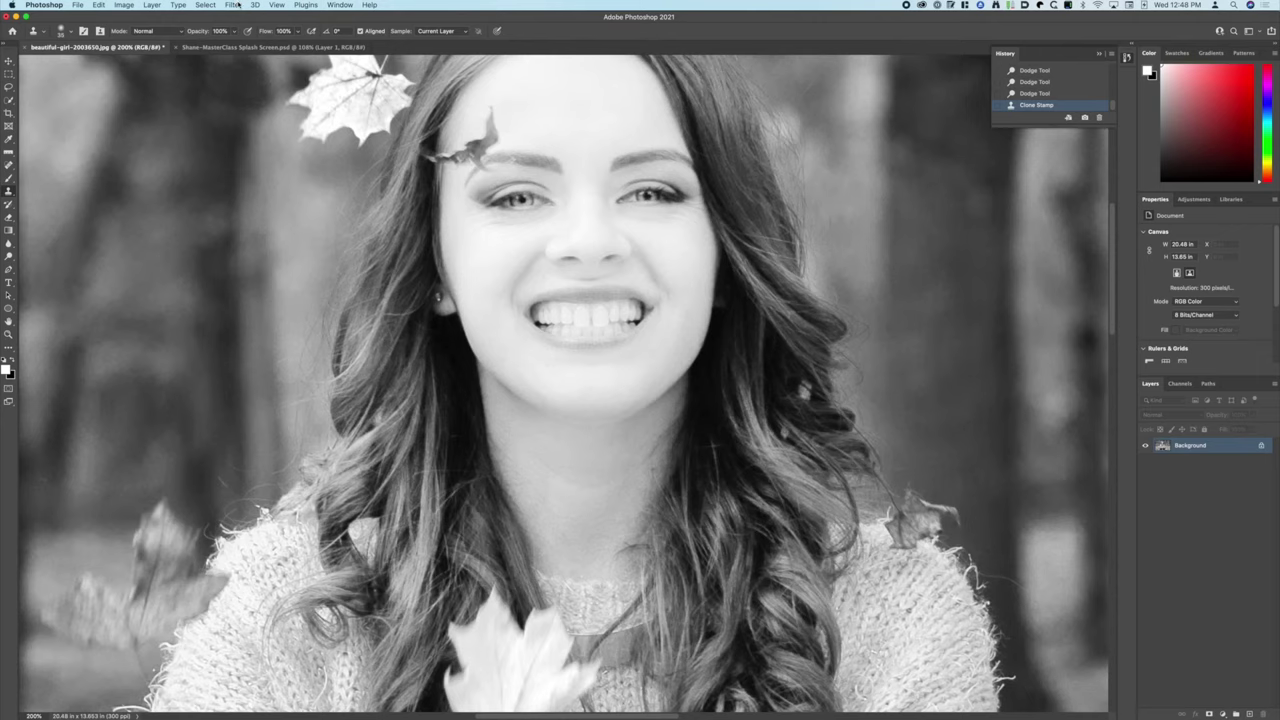
pyautogui.click(233, 5)
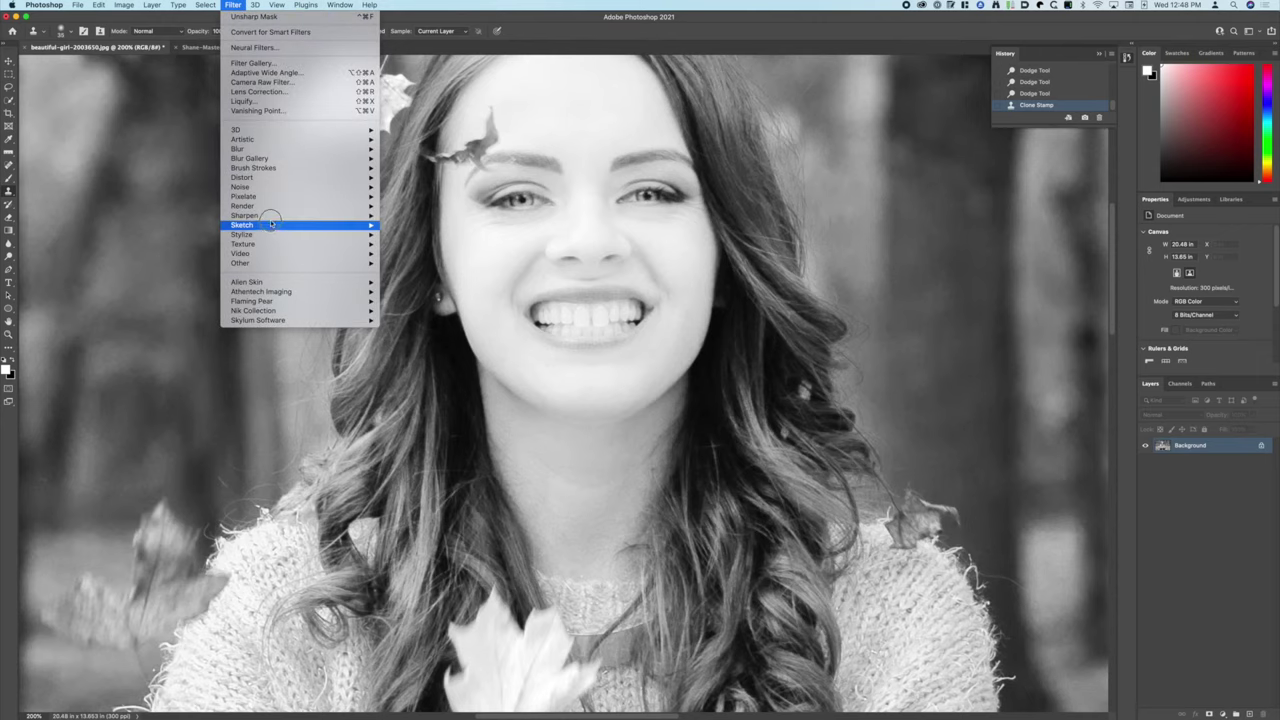
pyautogui.moveTo(336, 216)
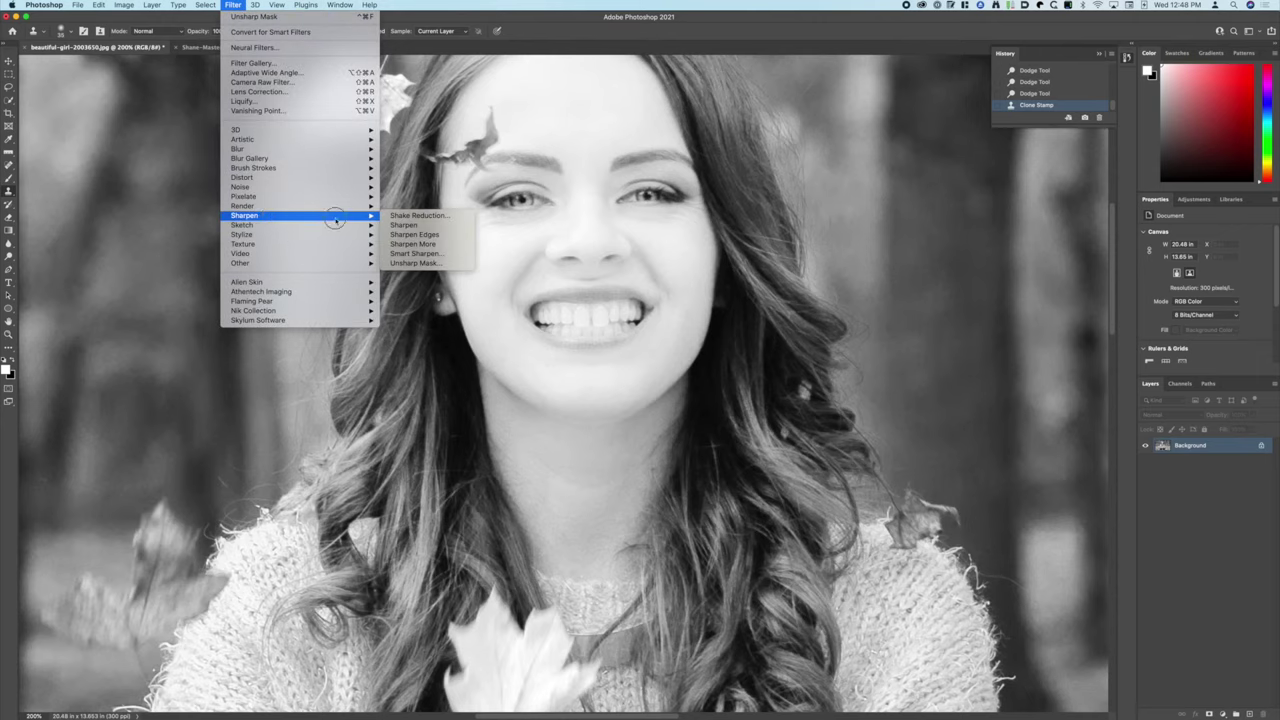
pyautogui.click(407, 263)
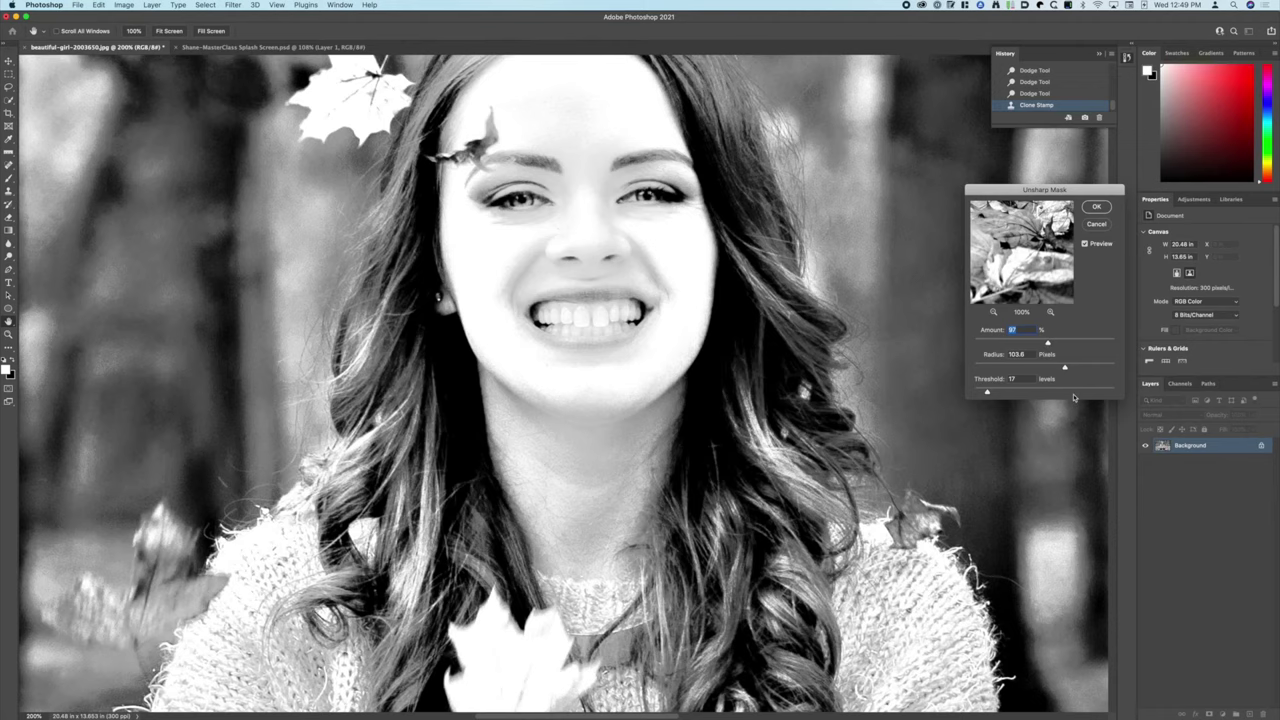
pyautogui.moveTo(1072, 361); pyautogui.dragTo(988, 347)
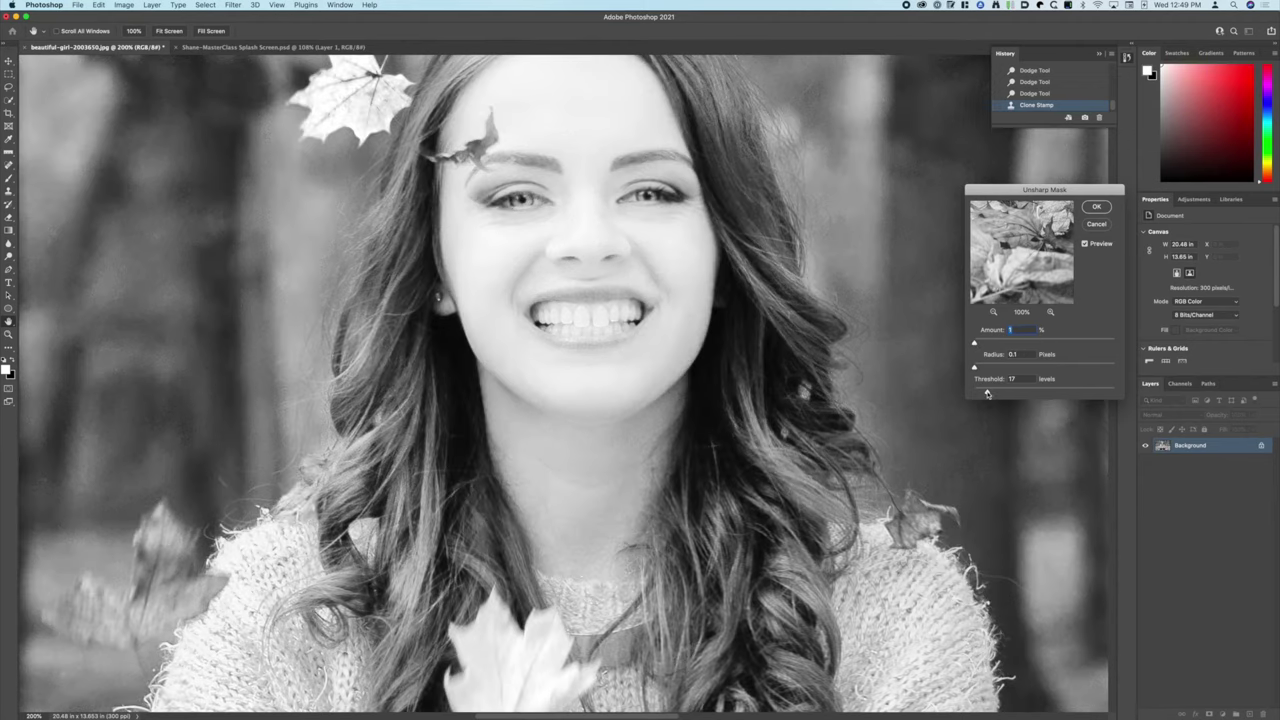
pyautogui.moveTo(988, 392); pyautogui.dragTo(944, 390)
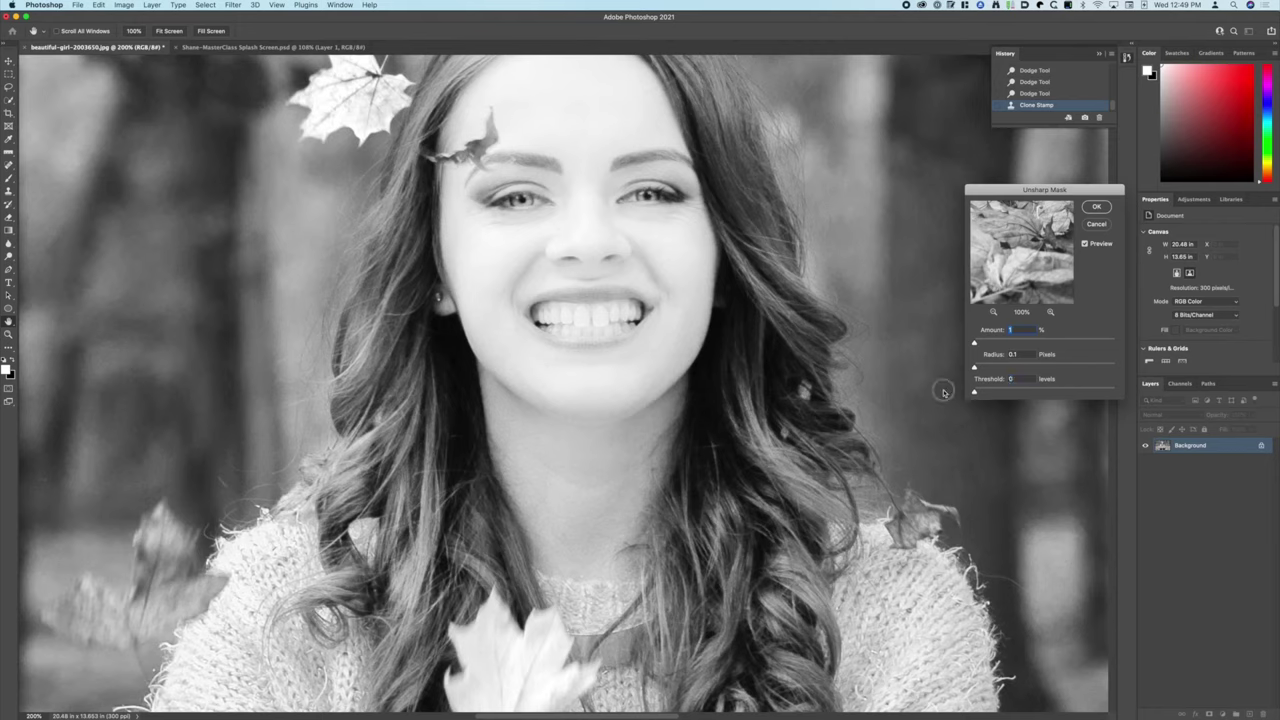
# Try the sharpening at amount 80%, radius 5.5 pixels and threshold 0, comparing the image with and without the preview
pyautogui.click(1085, 244)
pyautogui.click(1085, 244)
pyautogui.click(975, 393)
pyautogui.moveTo(975, 393); pyautogui.dragTo(996, 392)
pyautogui.moveTo(997, 392); pyautogui.dragTo(974, 392)
pyautogui.moveTo(975, 345); pyautogui.dragTo(1035, 344)
pyautogui.moveTo(976, 369); pyautogui.dragTo(1014, 369)
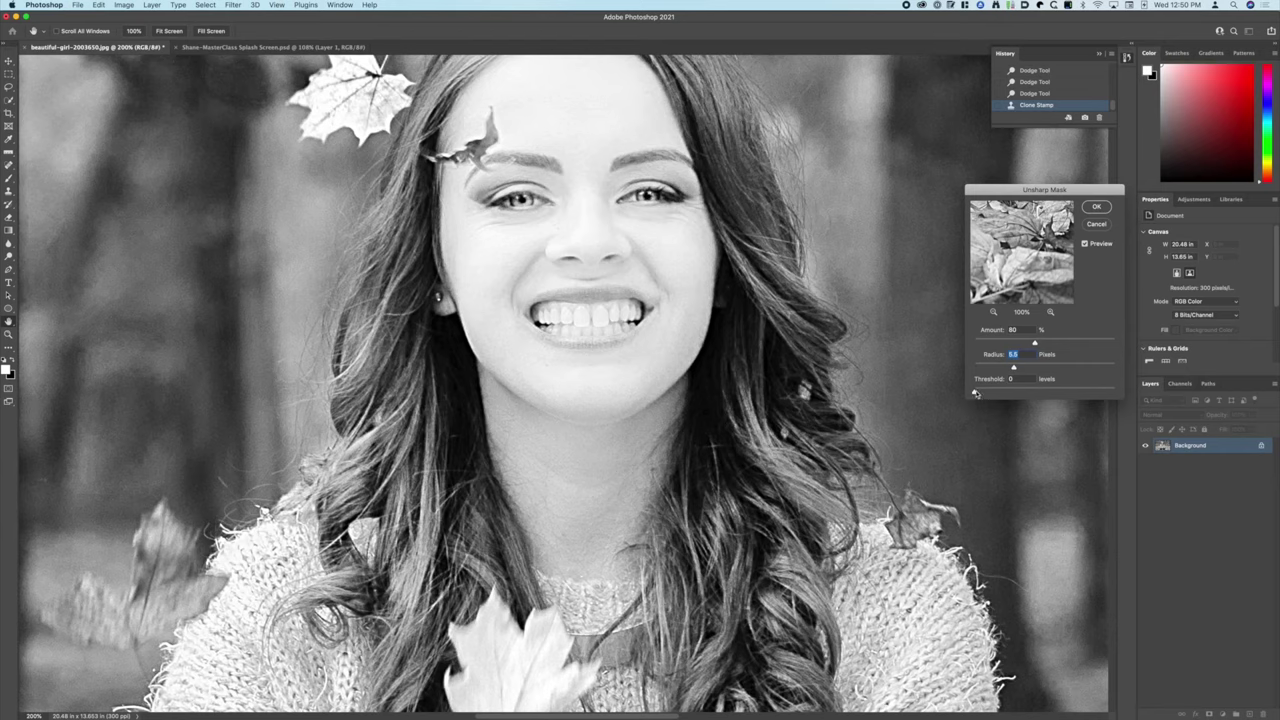
# Try a stronger sharpening of amount 102%, radius 7.9 pixels and threshold 10, and compare the preview on and off
pyautogui.moveTo(976, 393); pyautogui.dragTo(973, 393)
pyautogui.moveTo(974, 393); pyautogui.dragTo(982, 393)
pyautogui.moveTo(1034, 344); pyautogui.dragTo(1023, 369)
pyautogui.click(1085, 243)
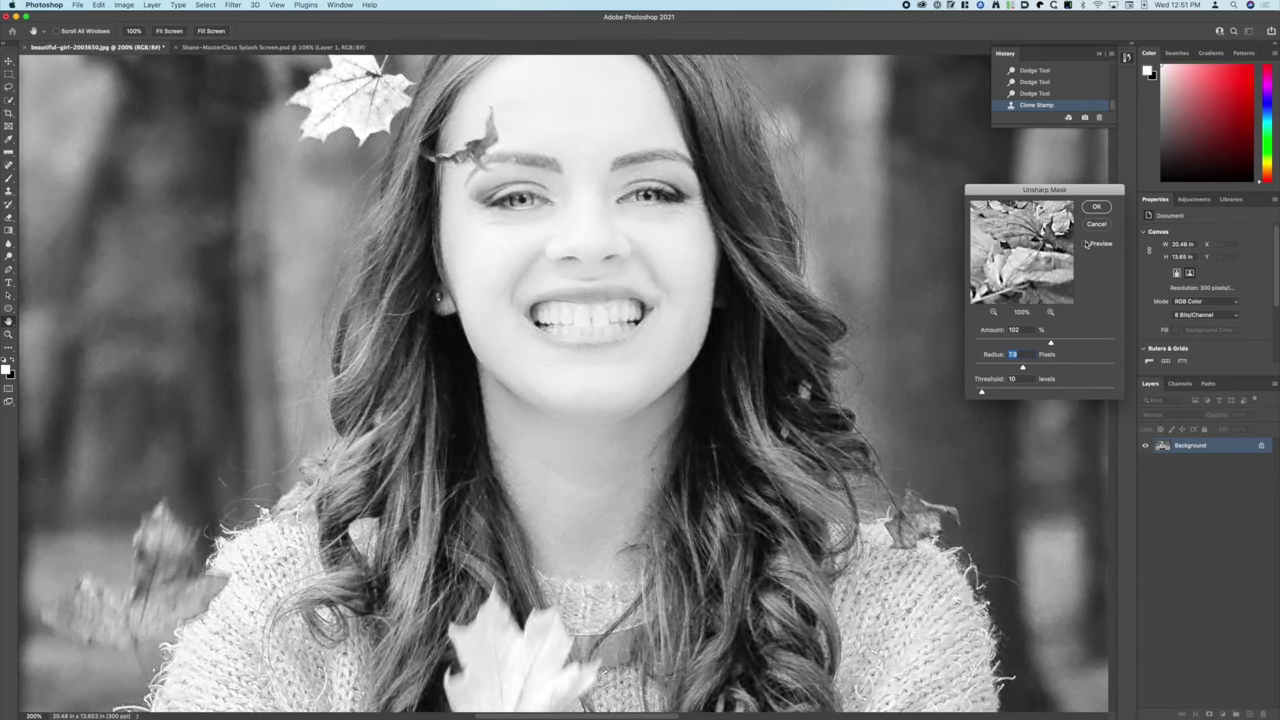
pyautogui.click(1085, 243)
pyautogui.click(1085, 243)
pyautogui.click(1085, 243)
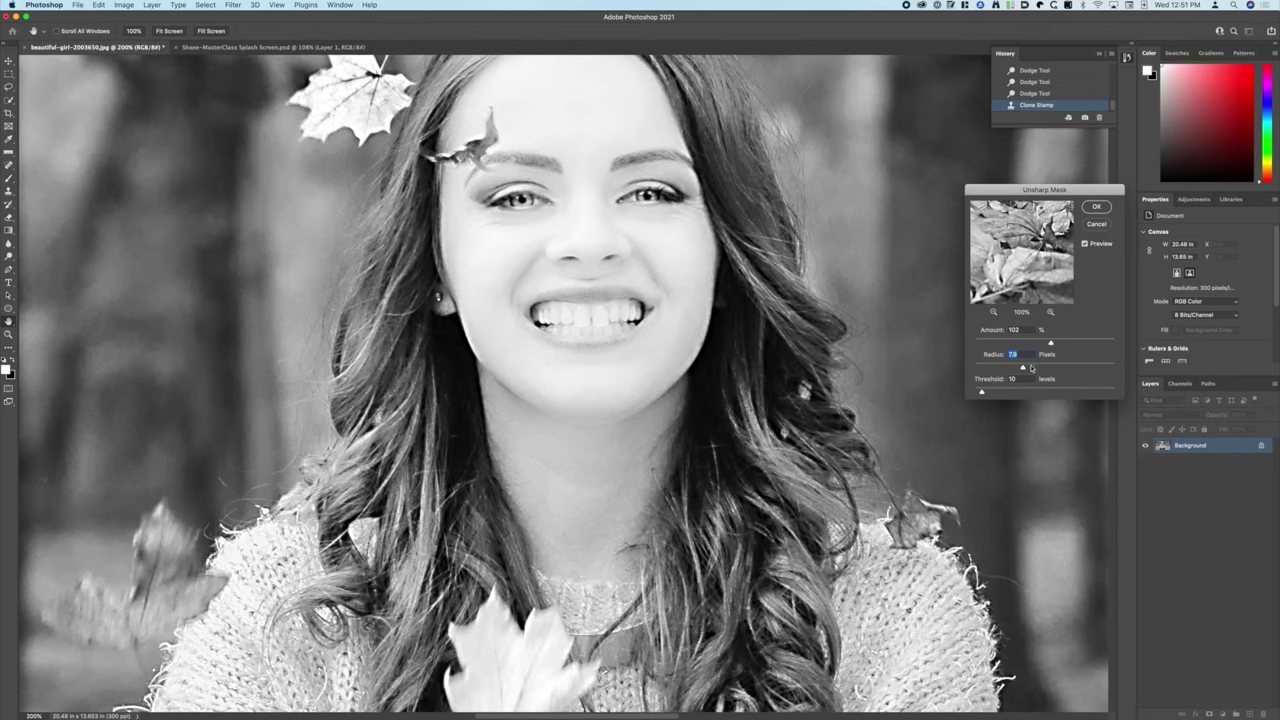
# Set the Unsharp Mask to amount 75%, radius 5.3 pixels and threshold 13 levels, compare the preview, and apply it
pyautogui.moveTo(1022, 367)
pyautogui.mouseDown()
pyautogui.moveTo(995, 369)
pyautogui.moveTo(1027, 370)
pyautogui.mouseUp()
pyautogui.moveTo(1027, 369); pyautogui.dragTo(1026, 369)
pyautogui.moveTo(1051, 344)
pyautogui.mouseDown()
pyautogui.moveTo(1009, 367)
pyautogui.moveTo(1031, 344)
pyautogui.mouseUp()
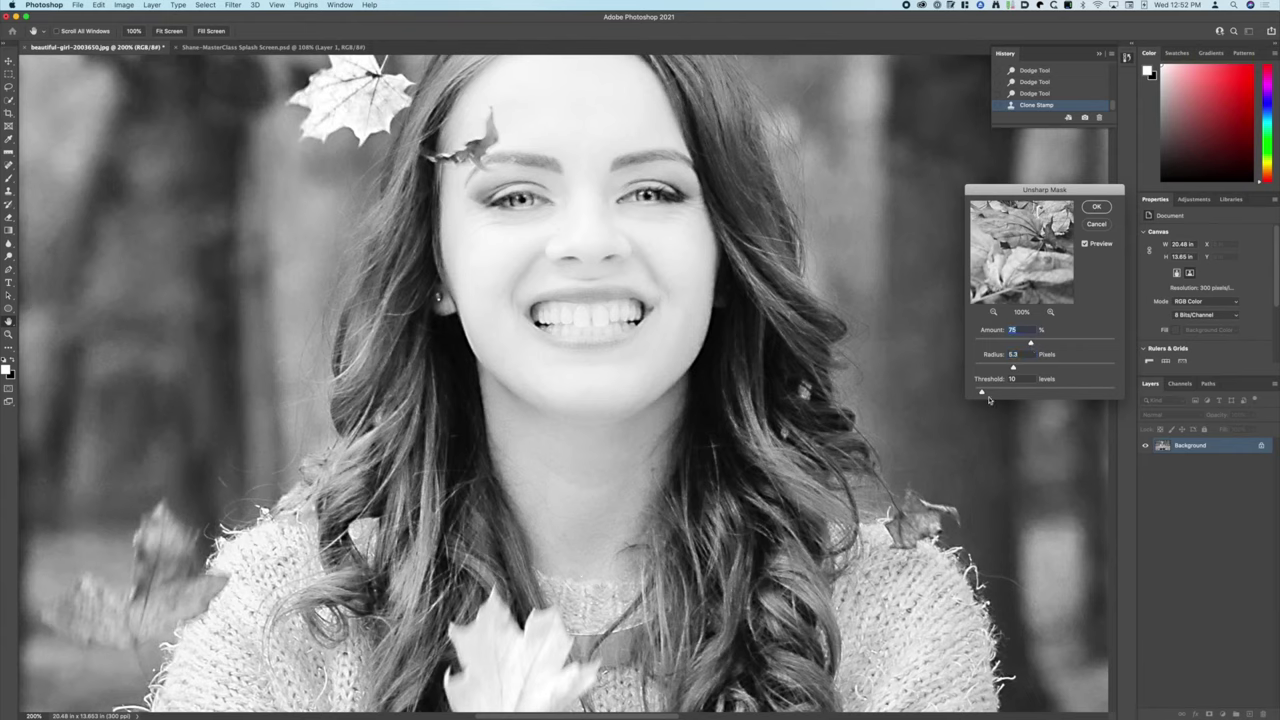
pyautogui.moveTo(982, 392); pyautogui.dragTo(983, 393)
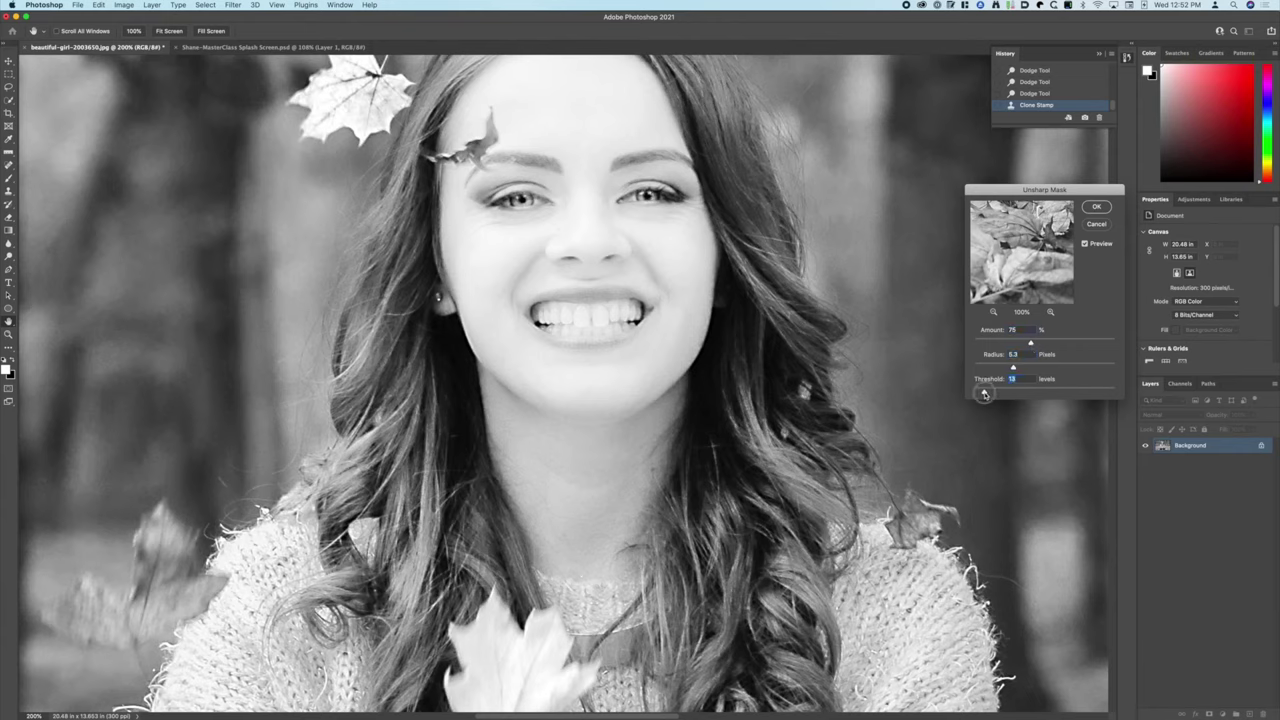
pyautogui.click(1086, 245)
pyautogui.click(1086, 245)
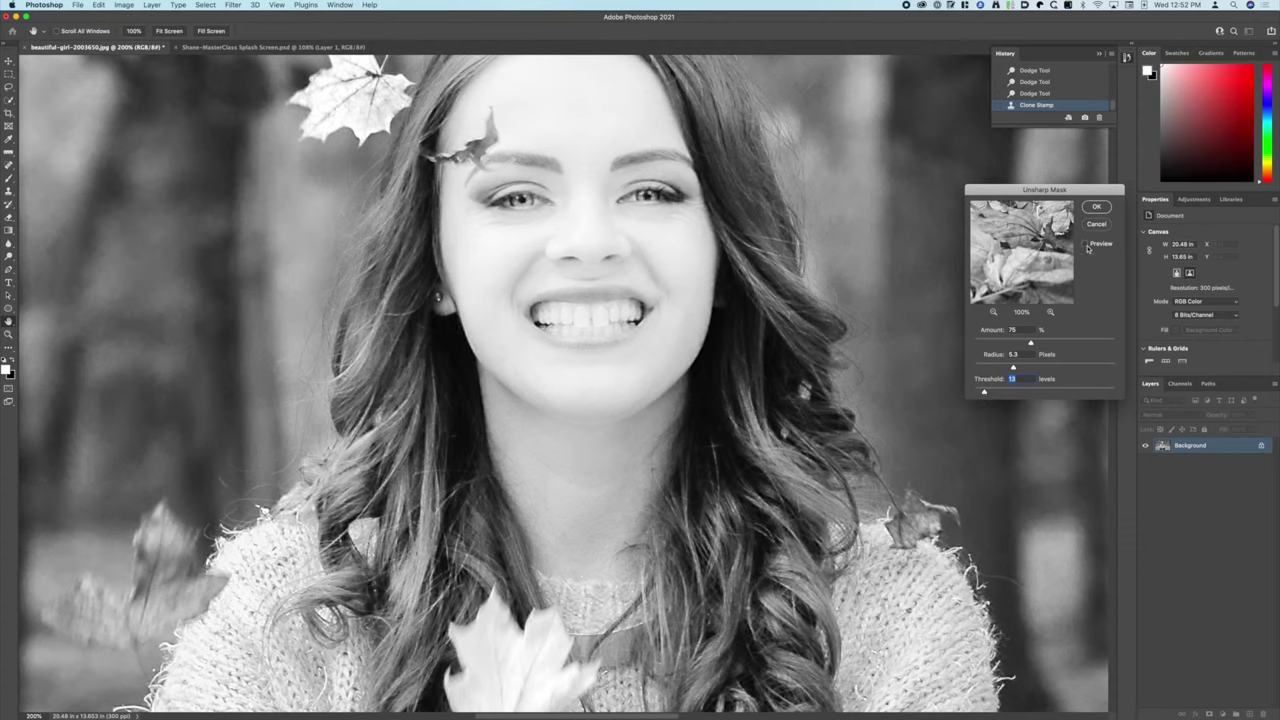
pyautogui.click(1098, 206)
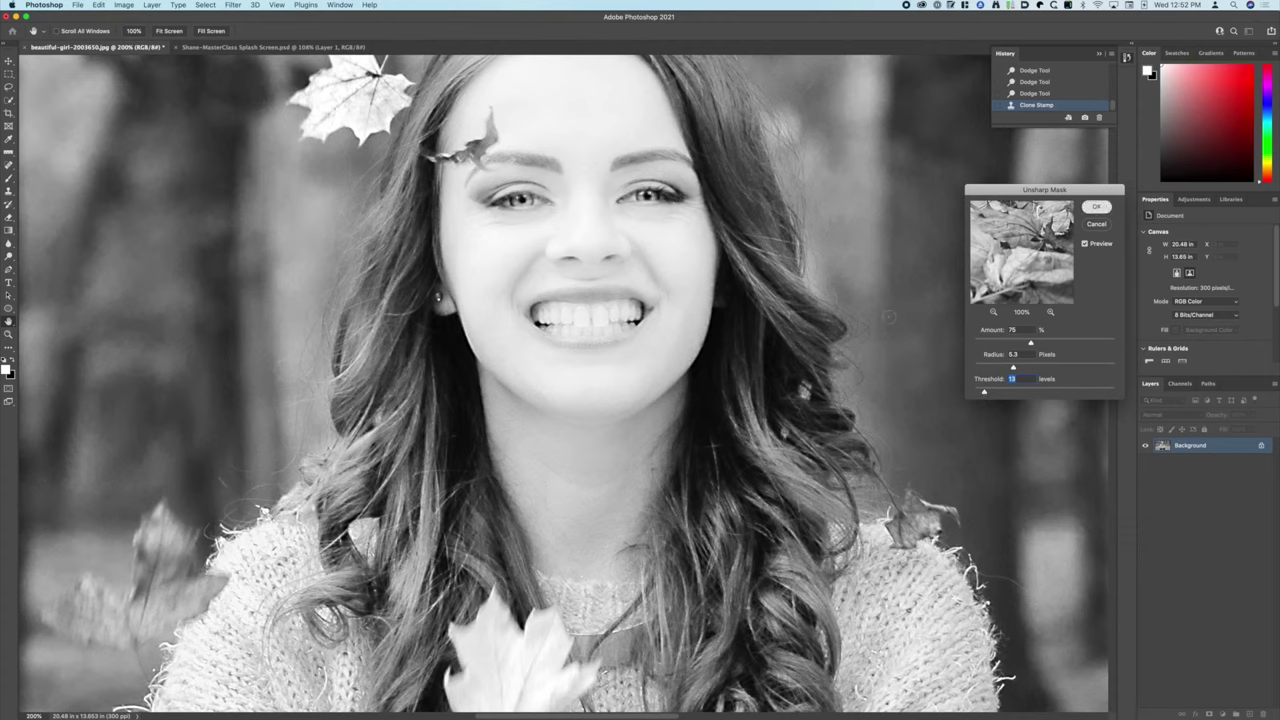
# Apply the same Unsharp Mask a second time and compare the portrait before and after it
pyautogui.press('super+1')
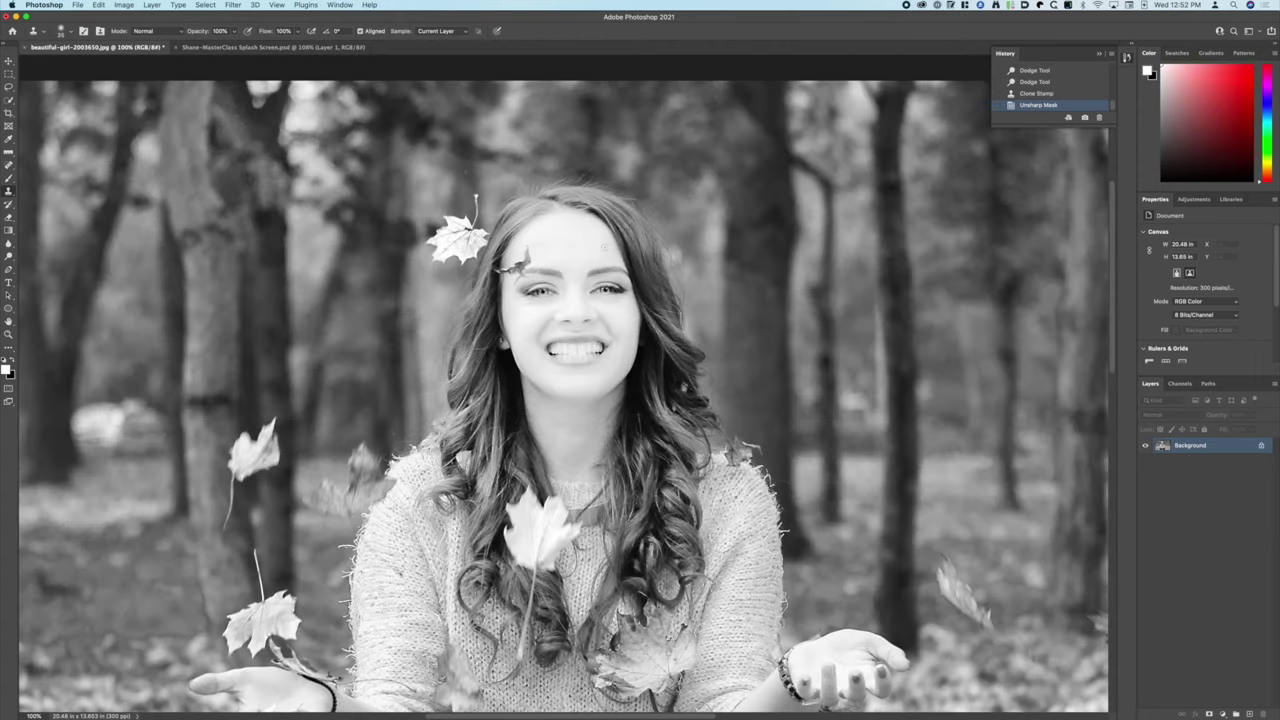
pyautogui.click(232, 5)
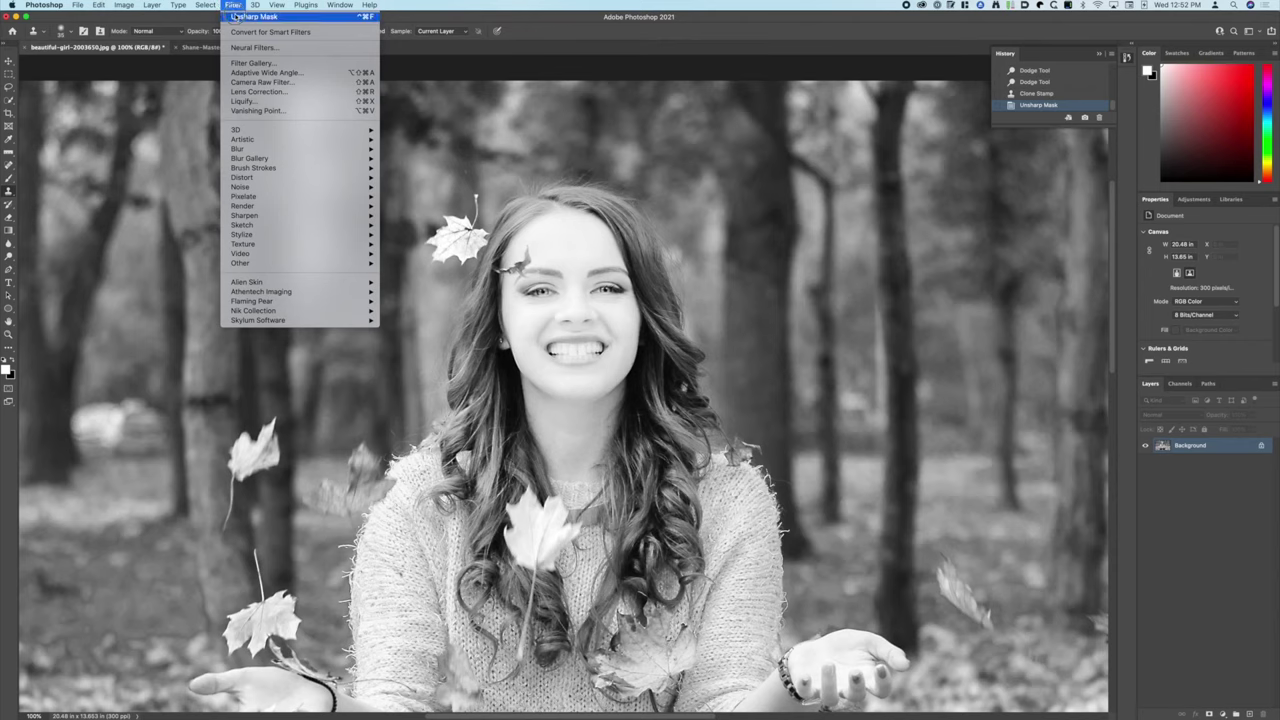
pyautogui.click(236, 17)
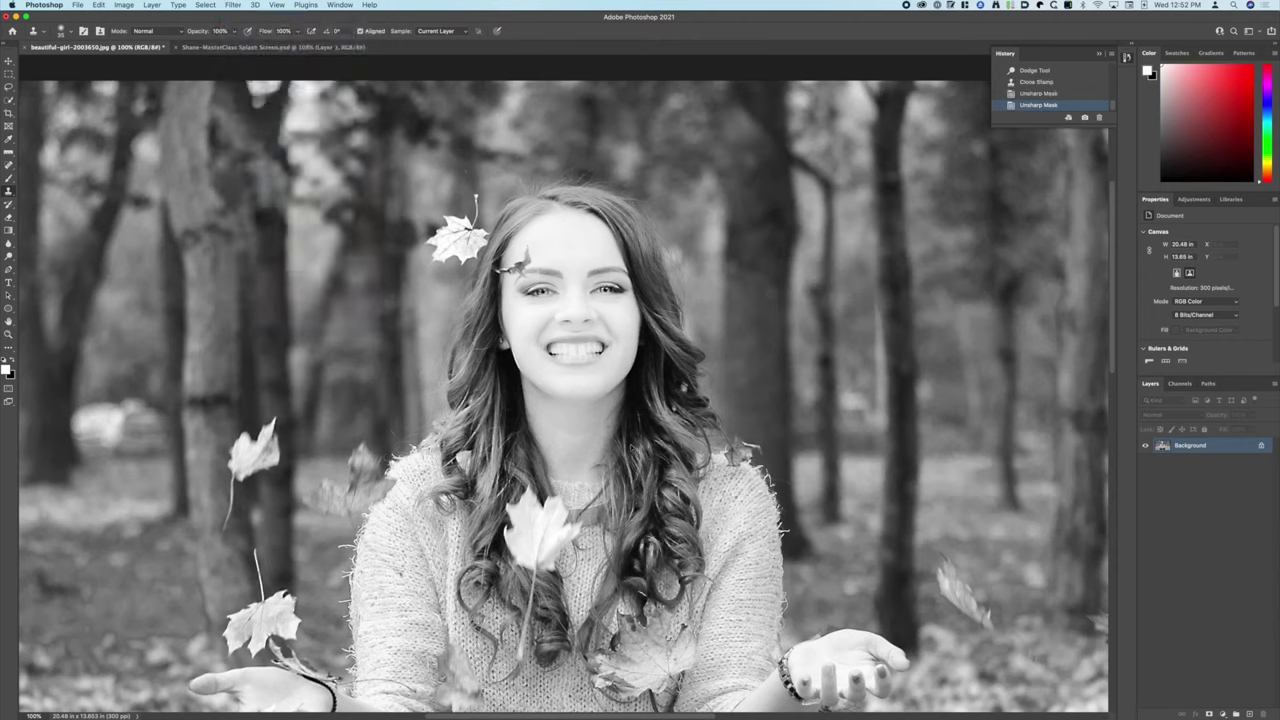
pyautogui.press('super+equal')
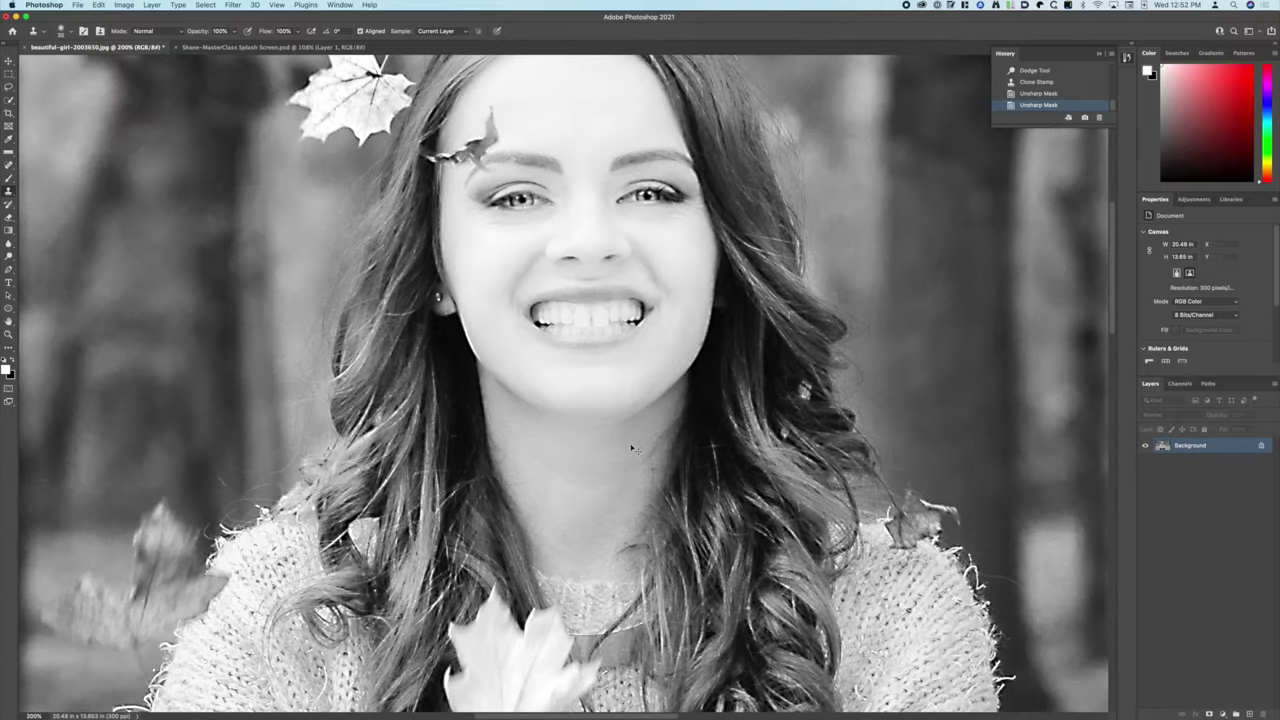
pyautogui.press('super+z')
pyautogui.press('super+shift+z')
pyautogui.press('super+0')
pyautogui.press('super+1')
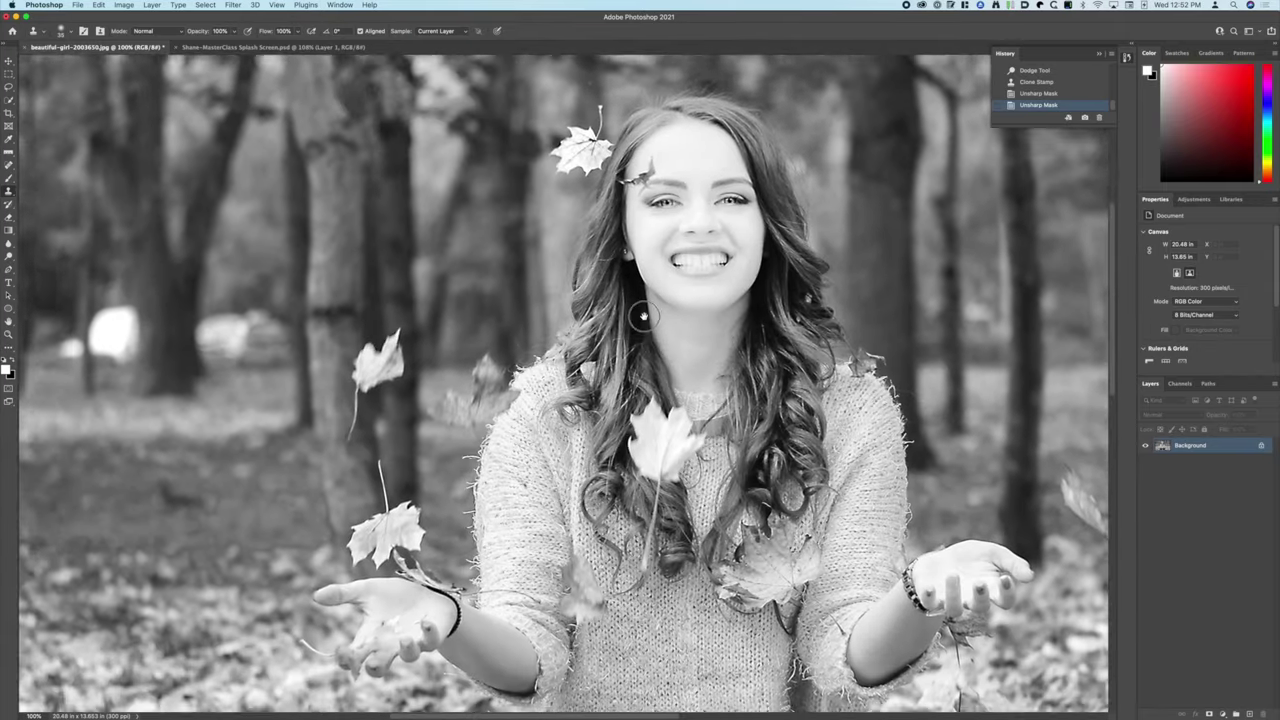
pyautogui.moveTo(643, 316); pyautogui.dragTo(570, 345)
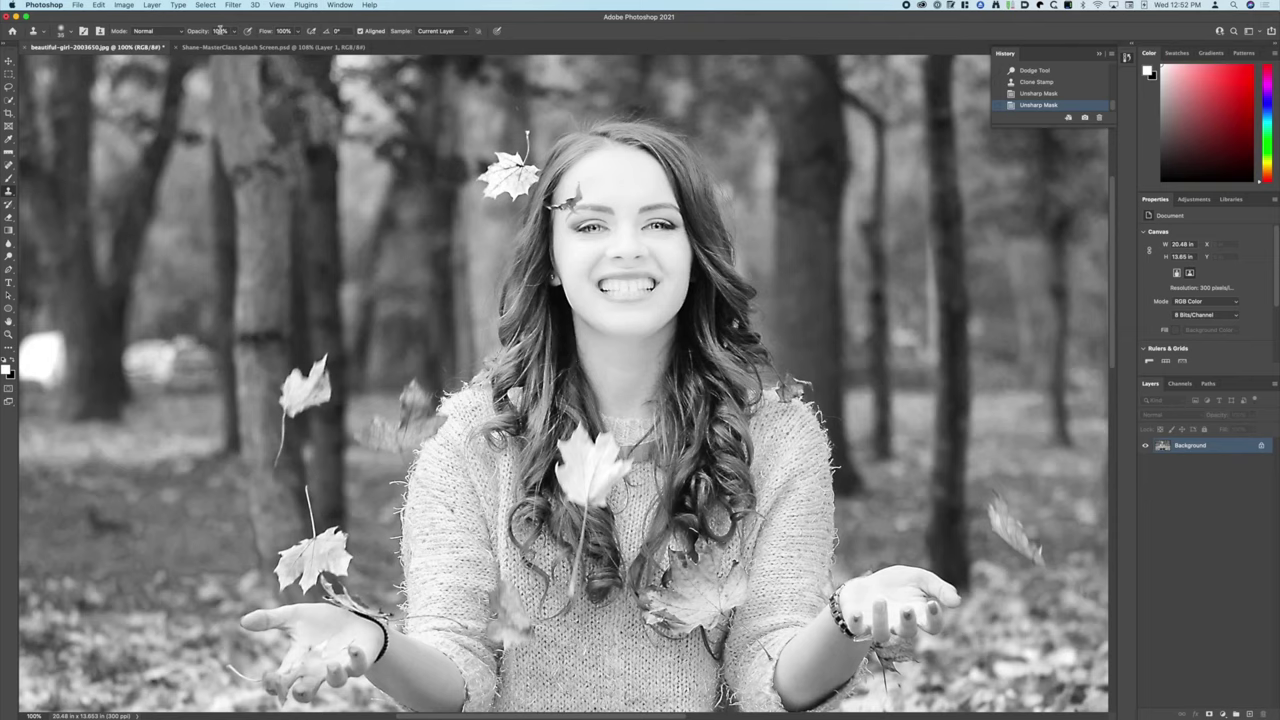
# Apply Levels with the white input at 251 and the black output at 100, and reopen Levels to check the histogram
pyautogui.click(127, 5)
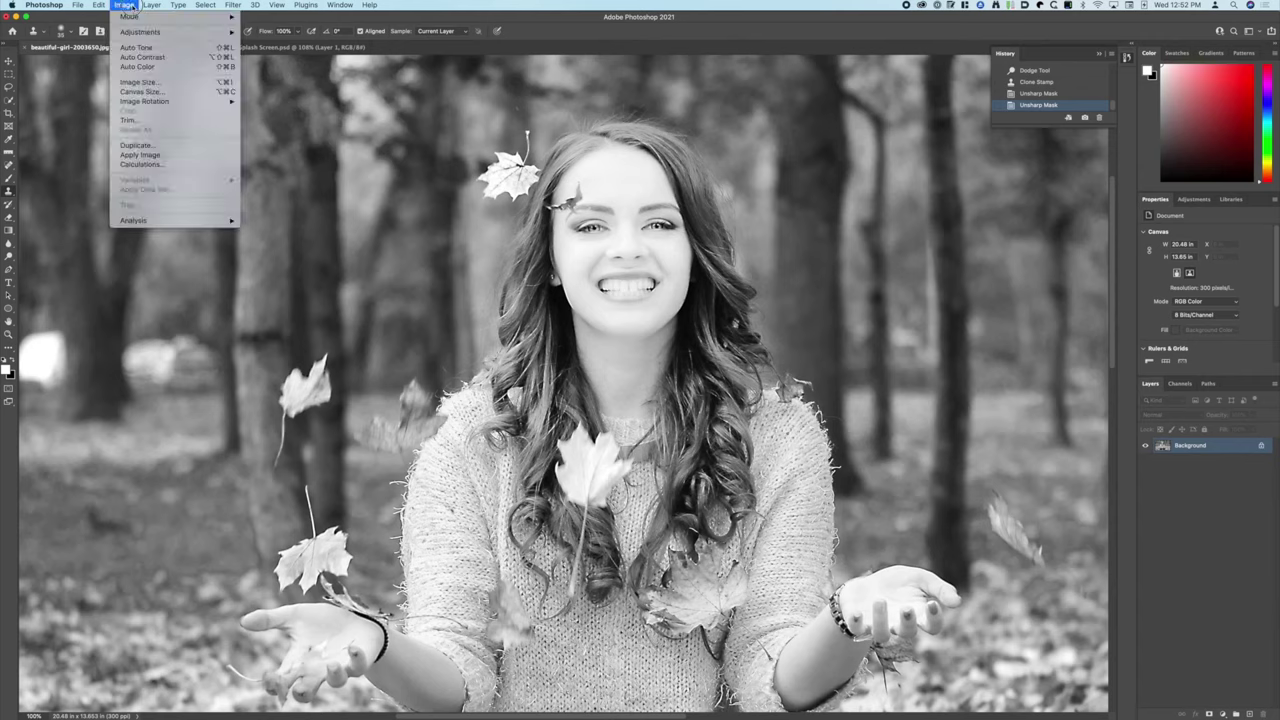
pyautogui.moveTo(142, 31)
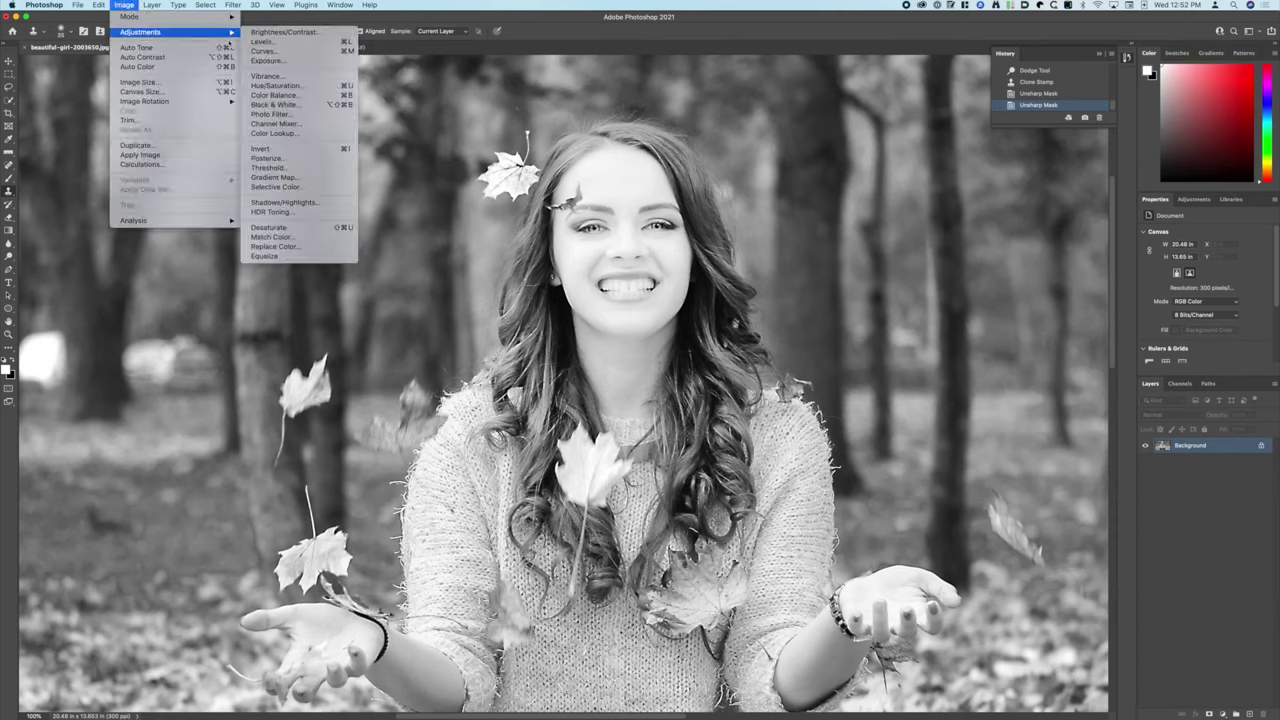
pyautogui.click(267, 44)
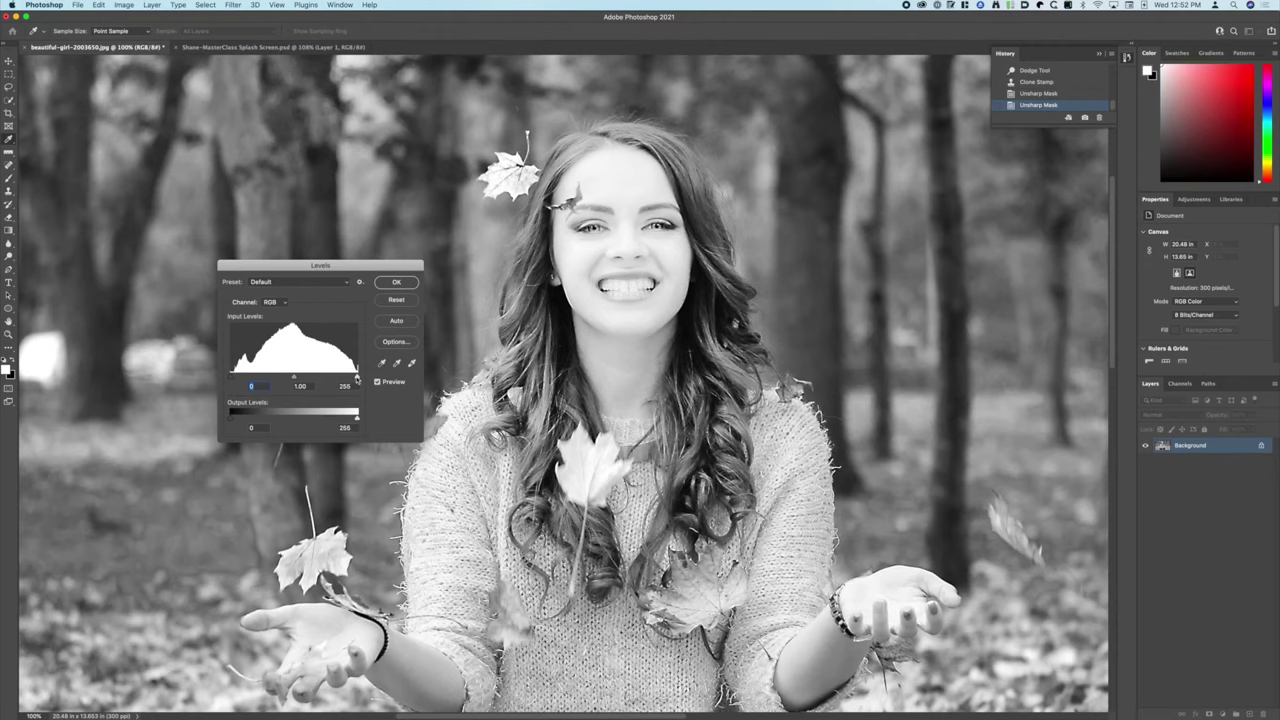
pyautogui.moveTo(357, 376)
pyautogui.mouseDown()
pyautogui.moveTo(345, 379)
pyautogui.moveTo(356, 381)
pyautogui.mouseUp()
pyautogui.press('alt')
pyautogui.moveTo(229, 375)
pyautogui.mouseDown()
pyautogui.moveTo(258, 375)
pyautogui.moveTo(218, 375)
pyautogui.mouseUp()
pyautogui.moveTo(231, 420); pyautogui.dragTo(281, 421)
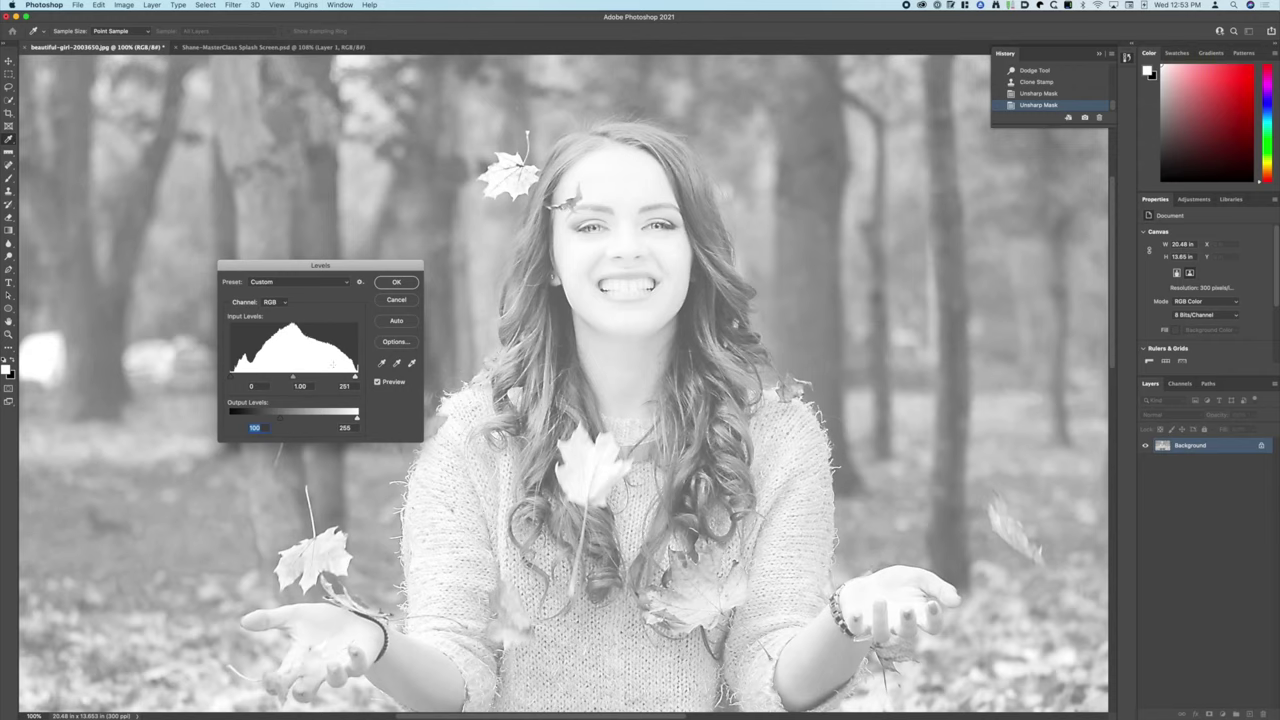
pyautogui.click(397, 283)
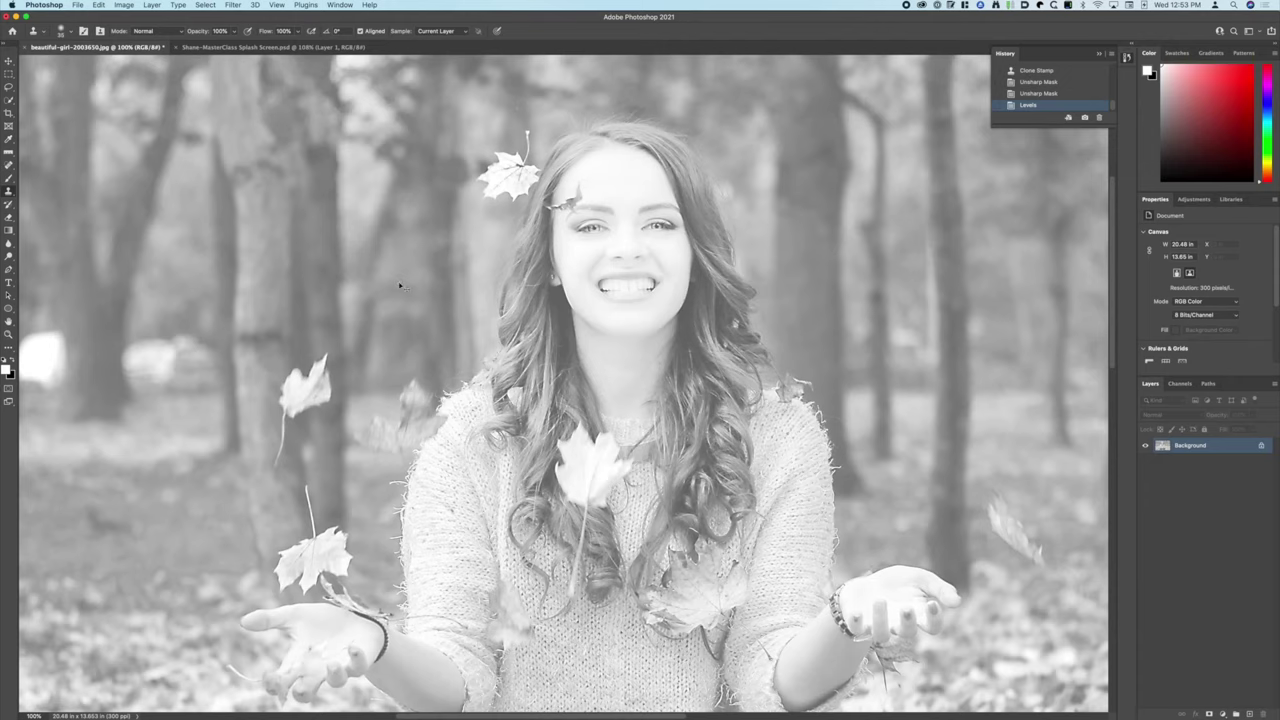
pyautogui.press('super+l')
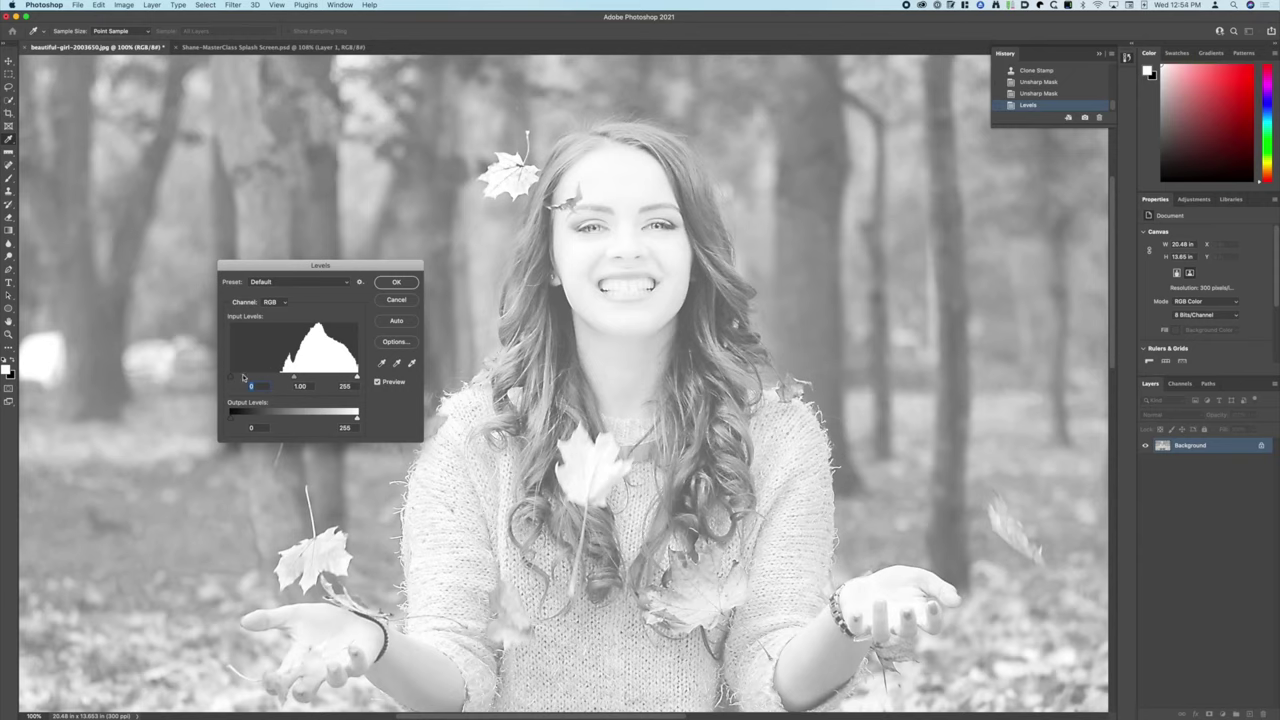
pyautogui.click(396, 301)
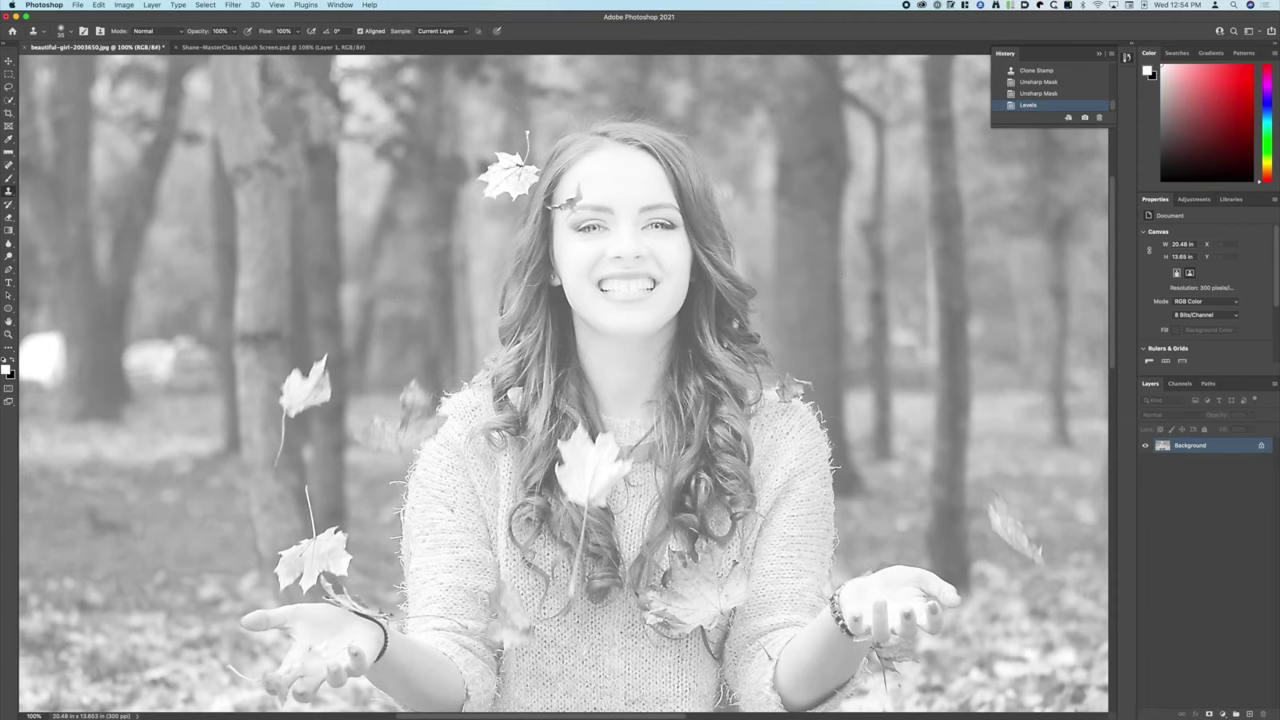
# Apply a Brightness/Contrast adjustment with the contrast set to 10 to the whole portrait
pyautogui.press('super+minus')
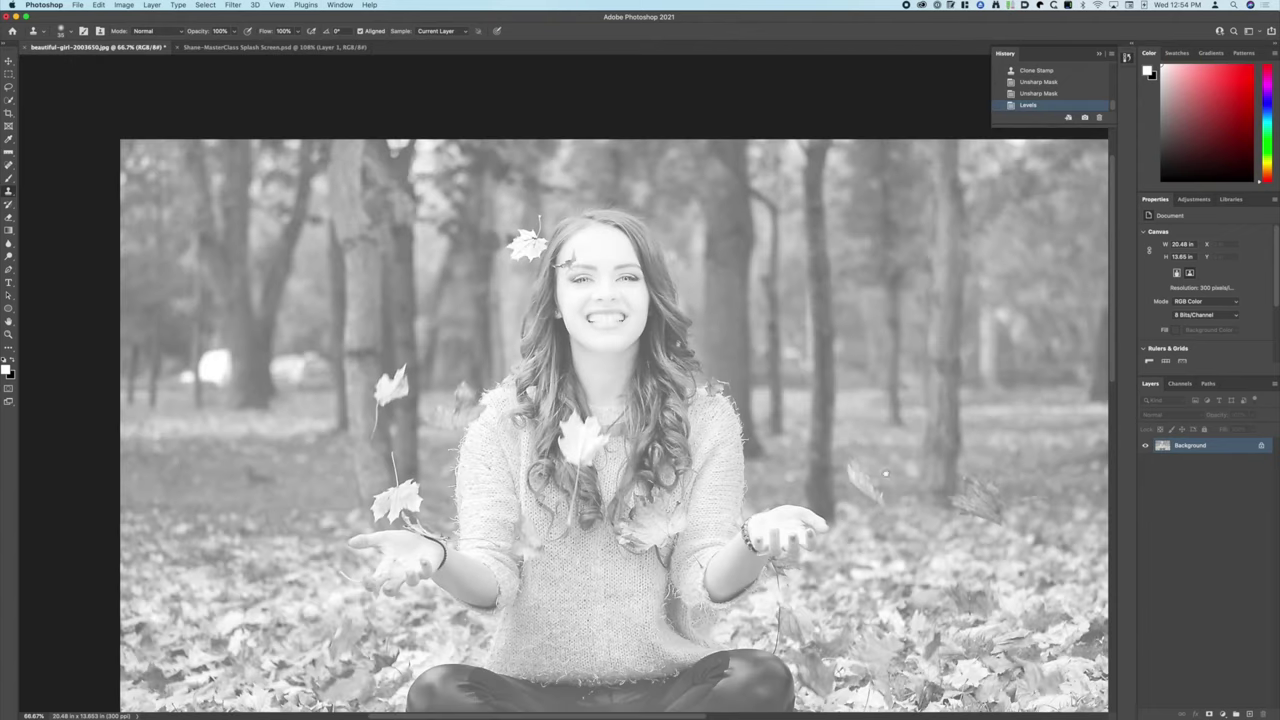
pyautogui.scroll(-6, 885, 474)
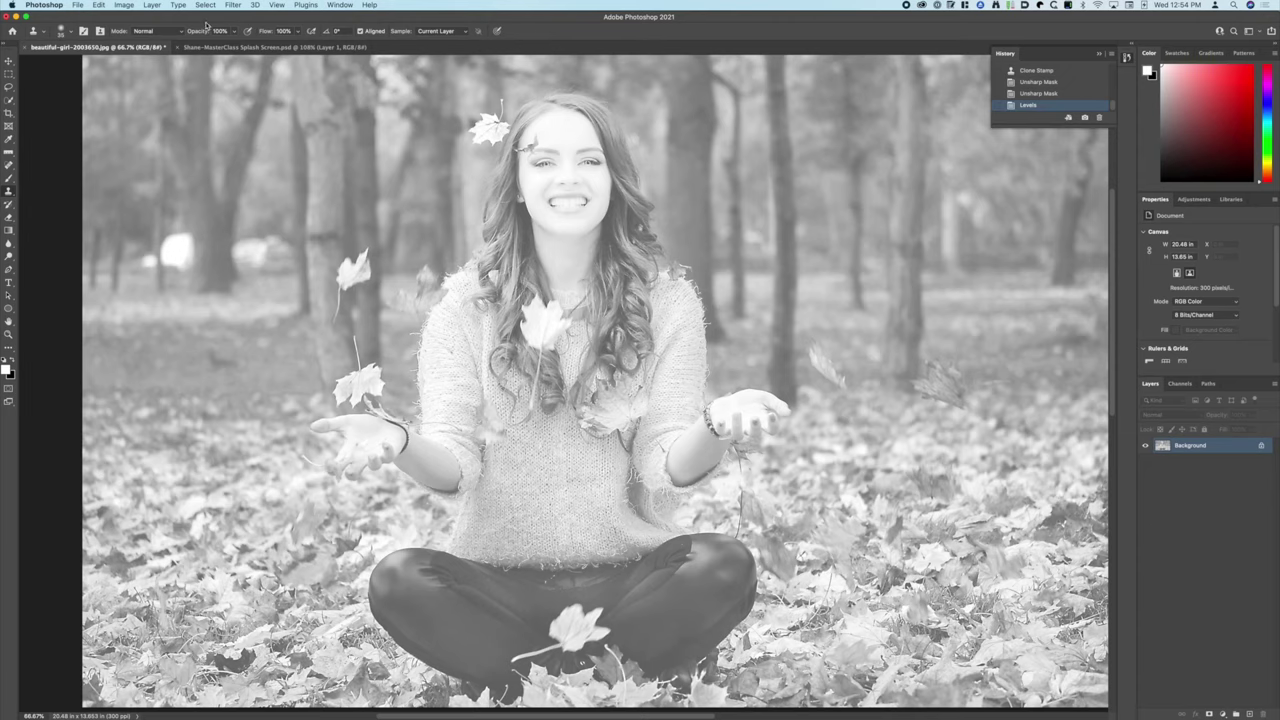
pyautogui.click(124, 5)
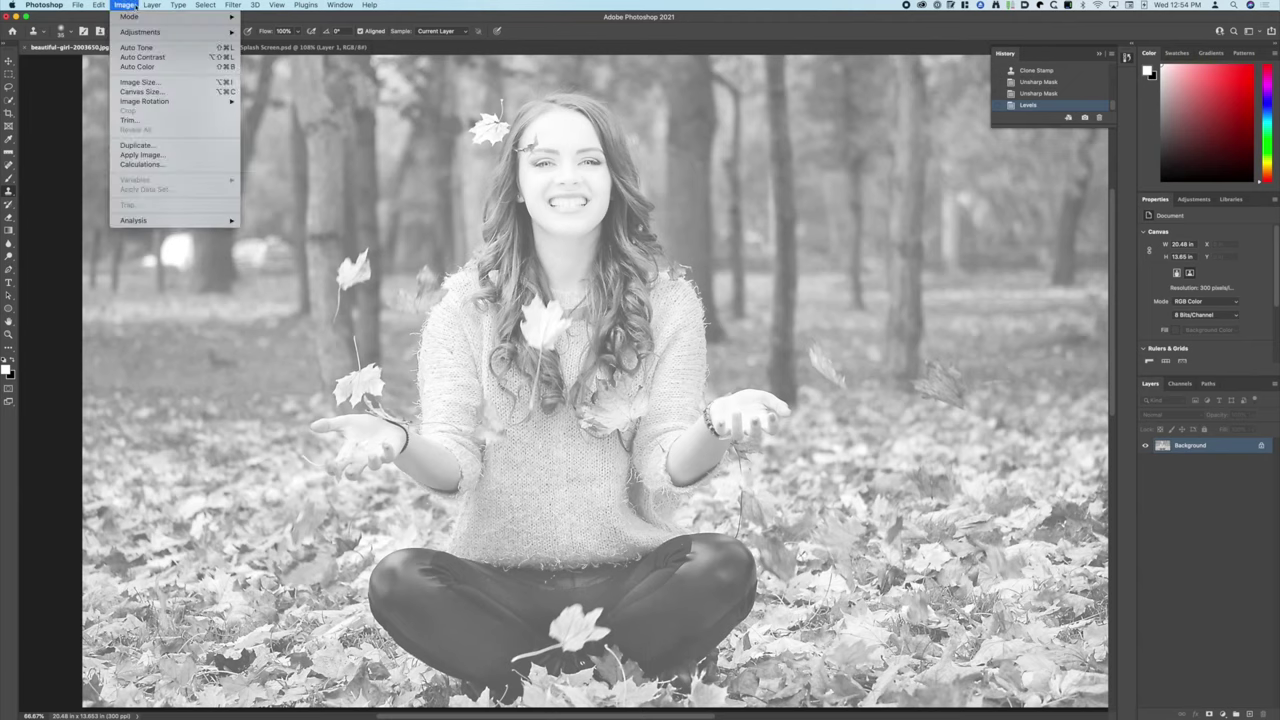
pyautogui.moveTo(142, 33)
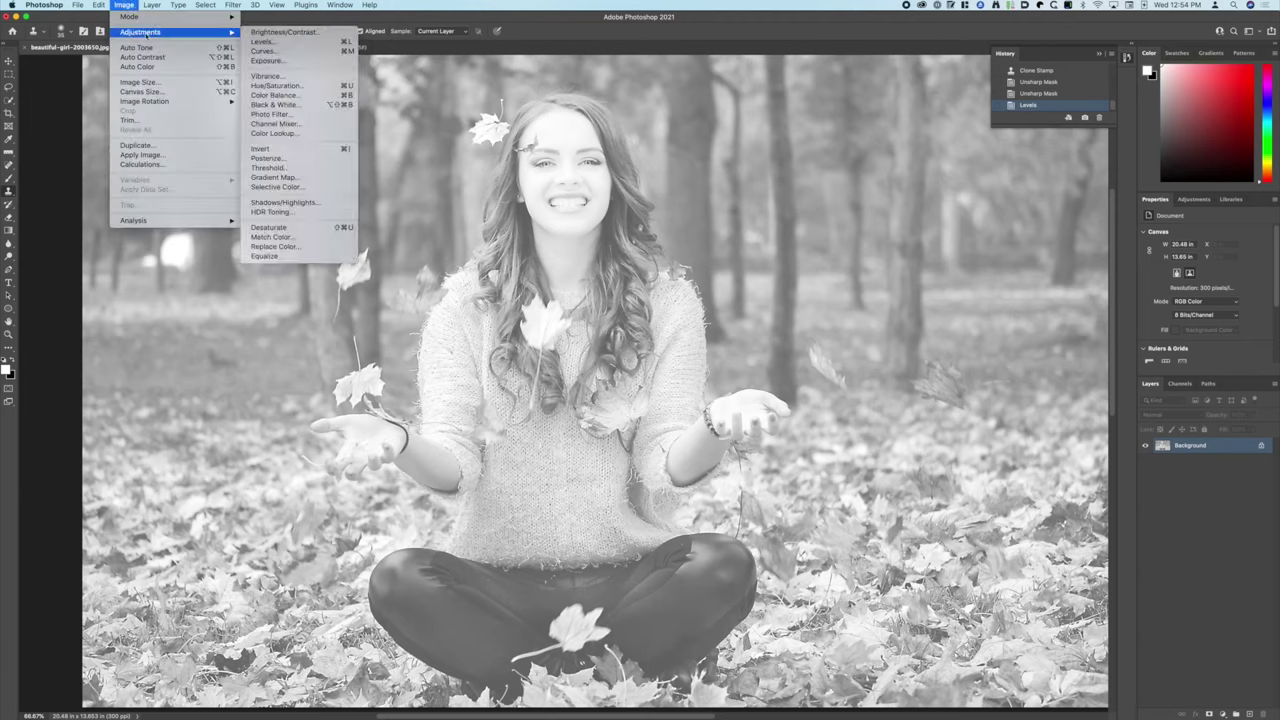
pyautogui.click(283, 32)
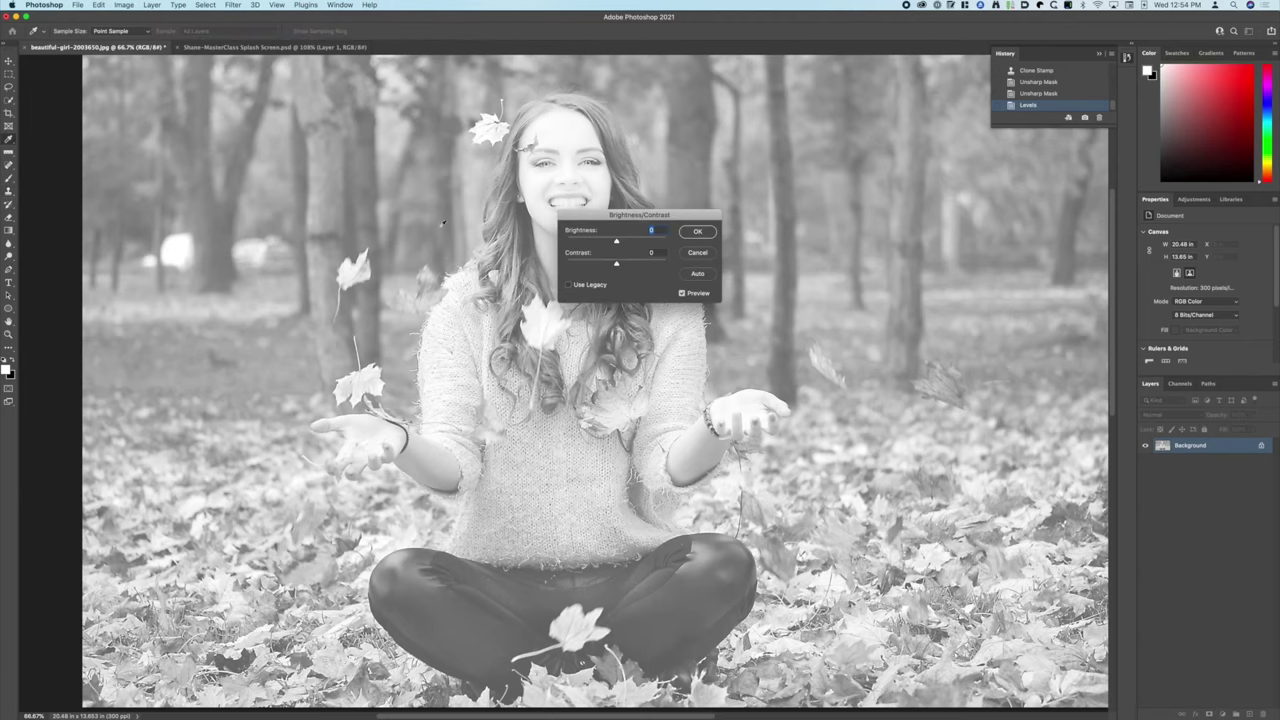
pyautogui.click(653, 253)
pyautogui.write('10')
pyautogui.press('Return')
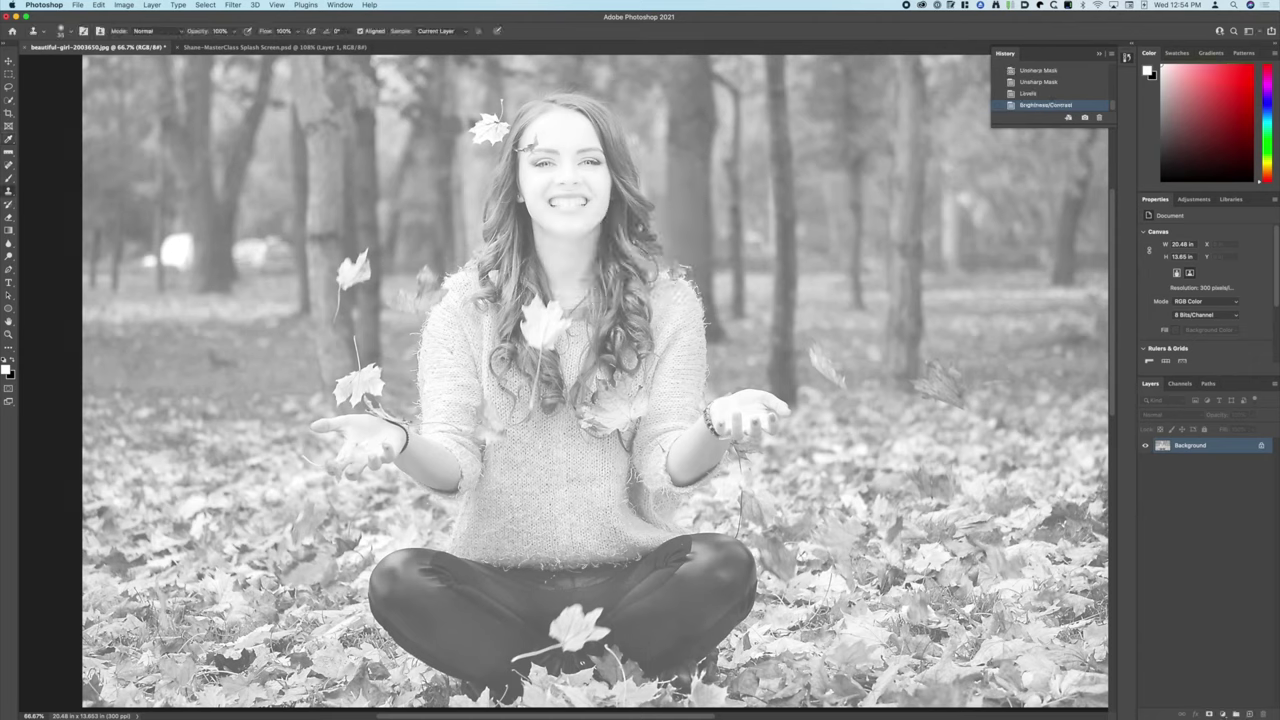
# Compare the portrait before and after the contrast adjustment, keeping the adjustment
pyautogui.press('super+z')
pyautogui.press('super+z')
pyautogui.press('super+z')
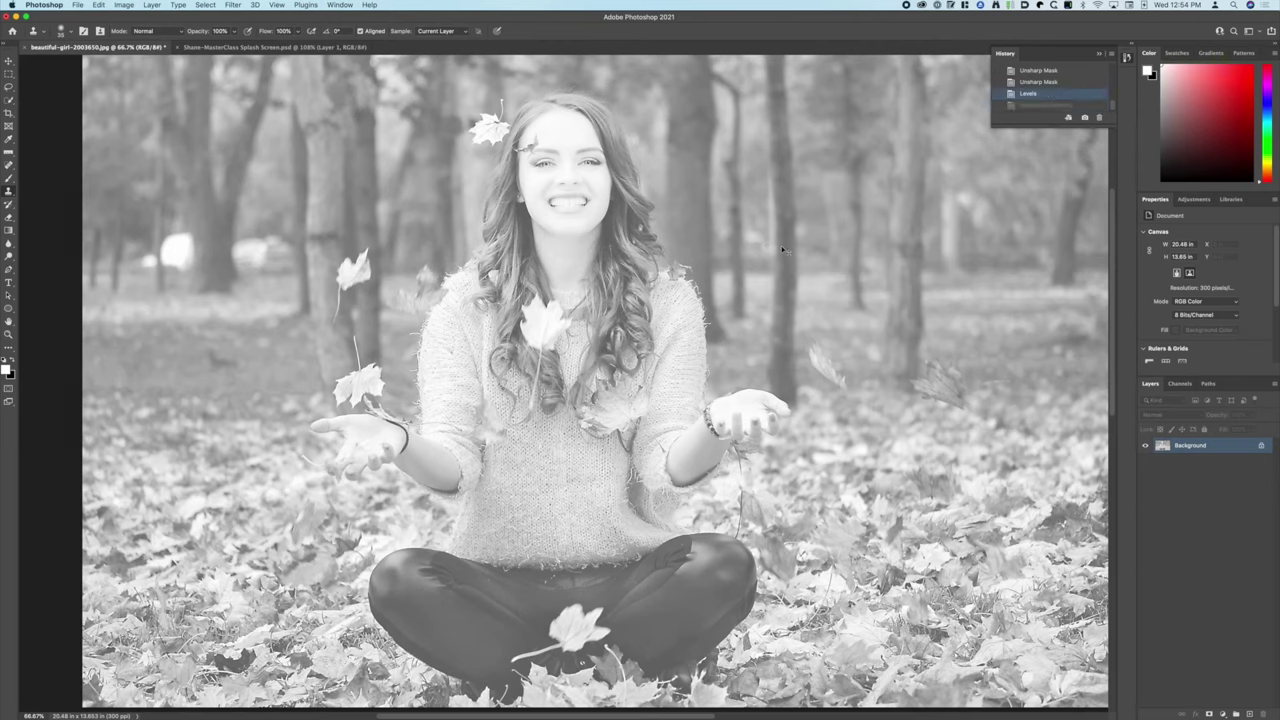
pyautogui.press('super+z')
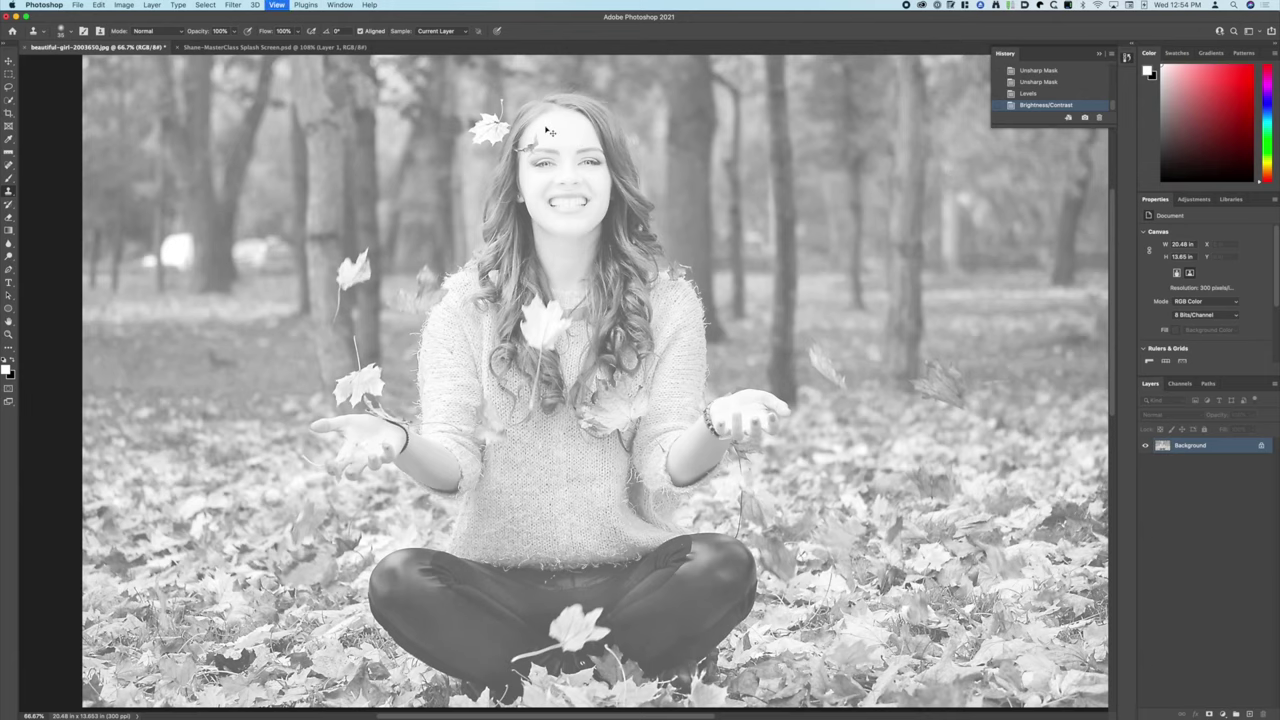
# Check the face for clipped highlights with the Levels white-point threshold view and discard the Levels adjustment
pyautogui.press('super+equal')
pyautogui.press('super+equal')
pyautogui.press('super+equal')
pyautogui.press('super+equal')
pyautogui.scroll(15, 568, 283)
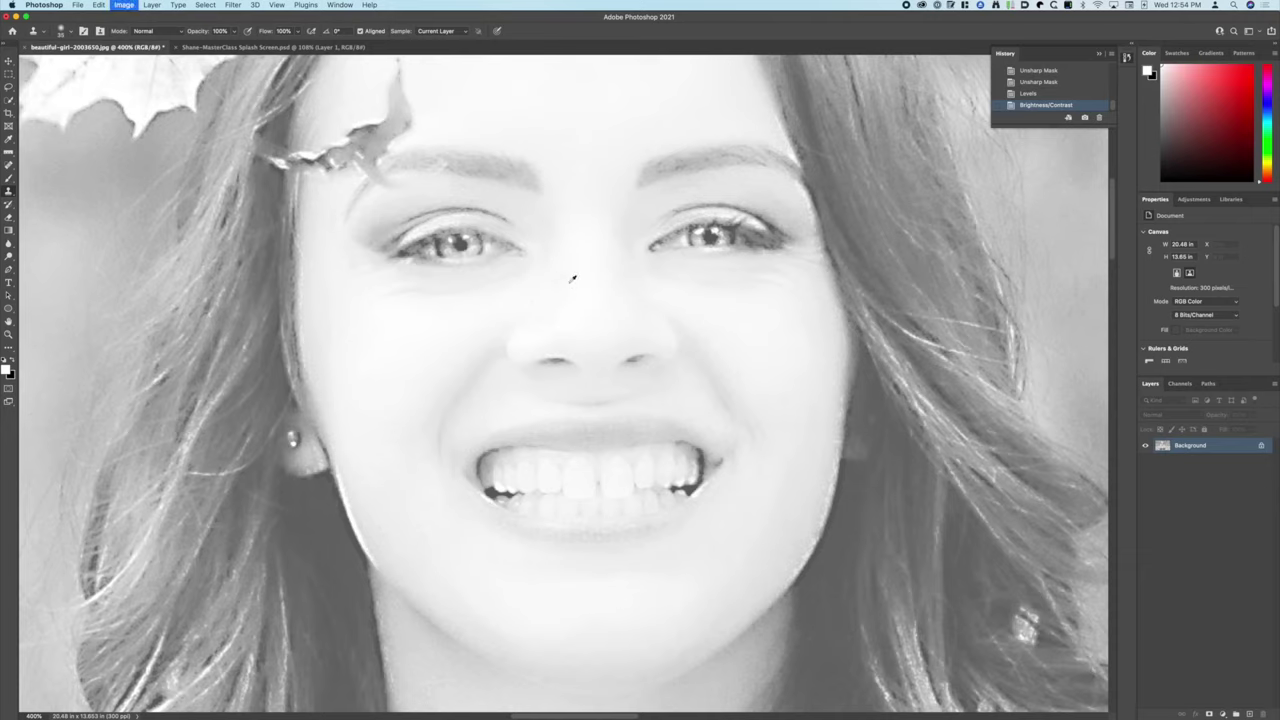
pyautogui.press('super+l')
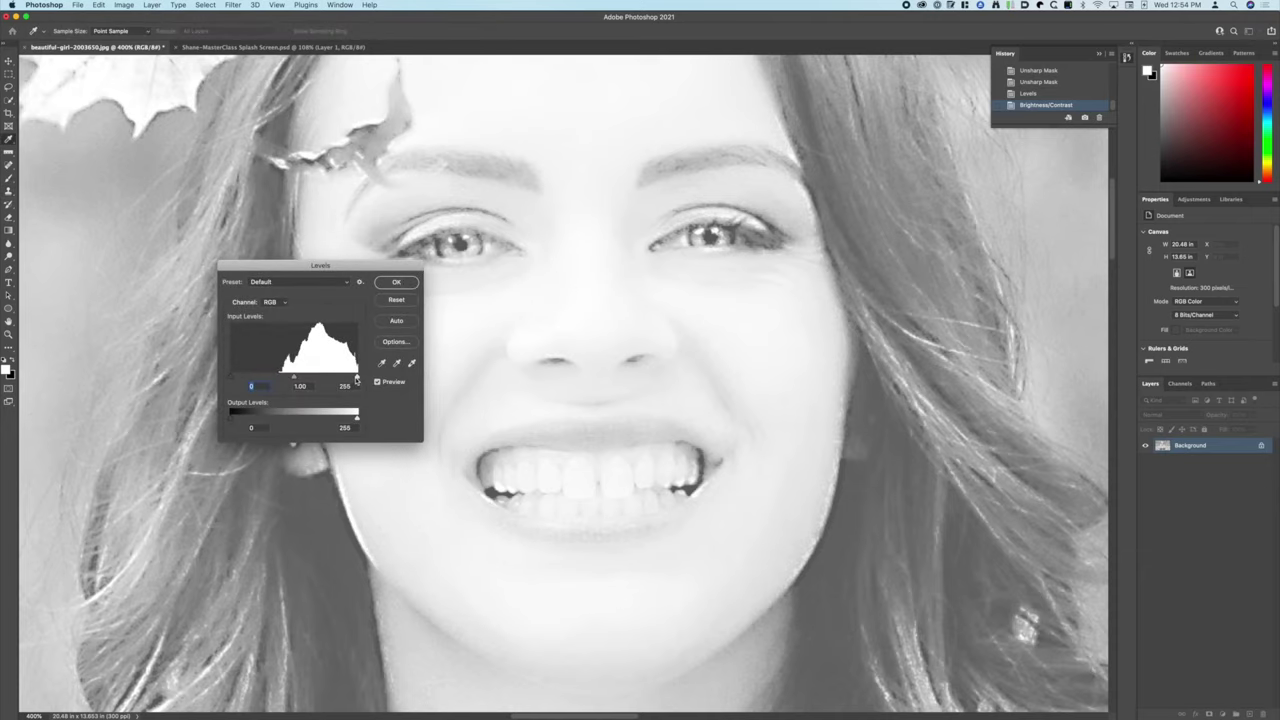
pyautogui.keyDown('alt'); pyautogui.click(358, 379); pyautogui.keyUp('alt')
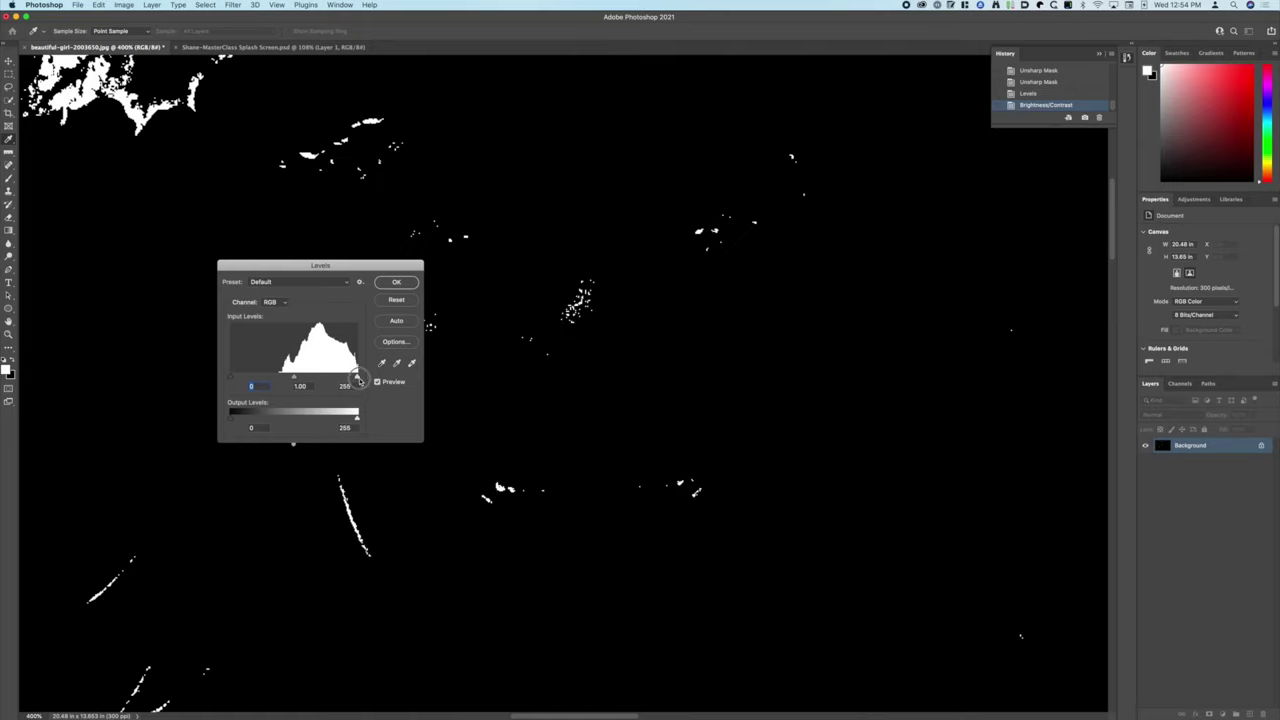
pyautogui.moveTo(358, 381); pyautogui.dragTo(363, 386)
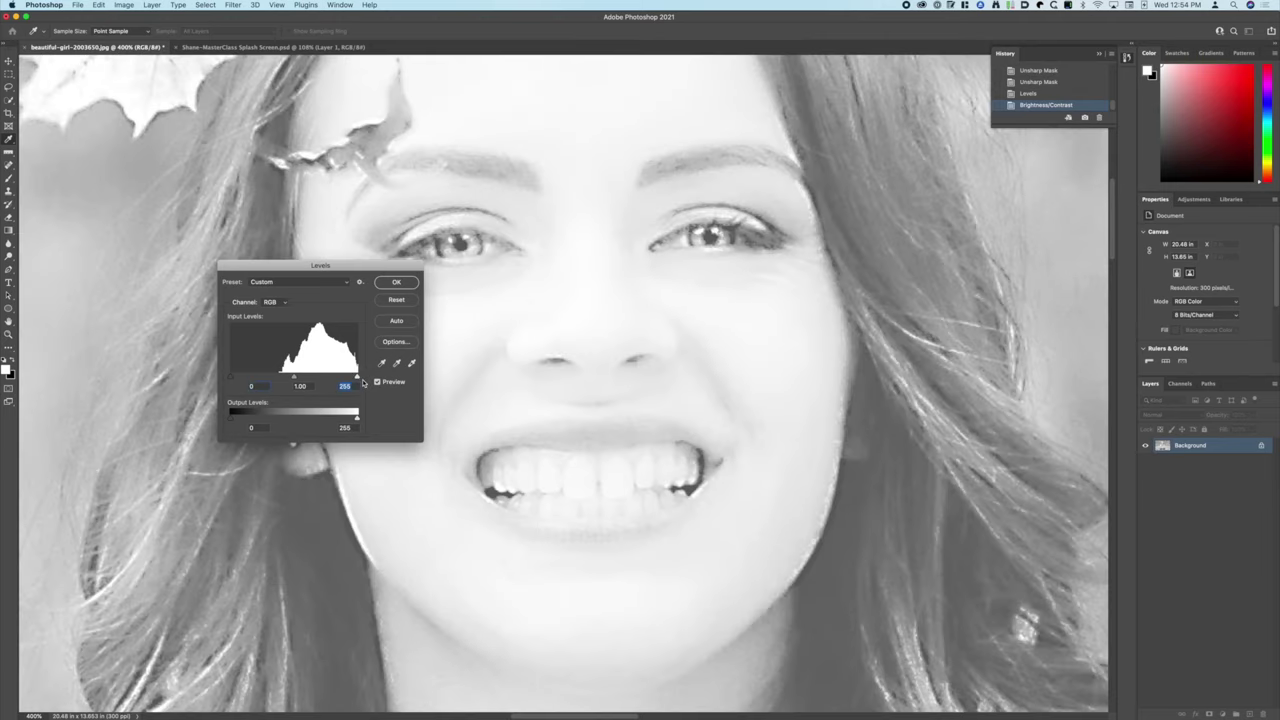
pyautogui.click(396, 300)
# Examine the face, hair and hands at different magnifications to judge the detail
pyautogui.press('s')
pyautogui.hotkey('ctrl', '-')
pyautogui.hotkey('ctrl', '-')
pyautogui.hotkey('ctrl', '-')
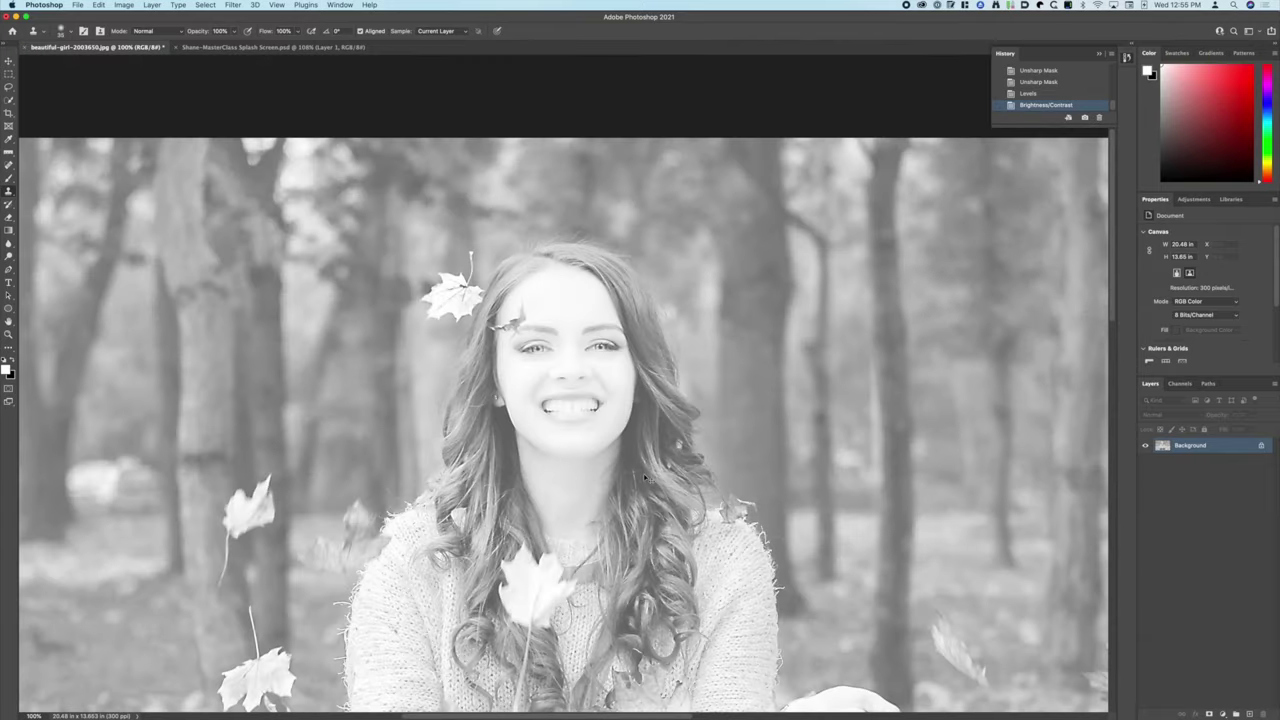
pyautogui.hotkey('ctrl', '+')
pyautogui.hotkey('ctrl', '+')
pyautogui.hotkey('ctrl', '-')
pyautogui.hotkey('ctrl', '-')
pyautogui.moveTo(718, 346); pyautogui.dragTo(706, 288)
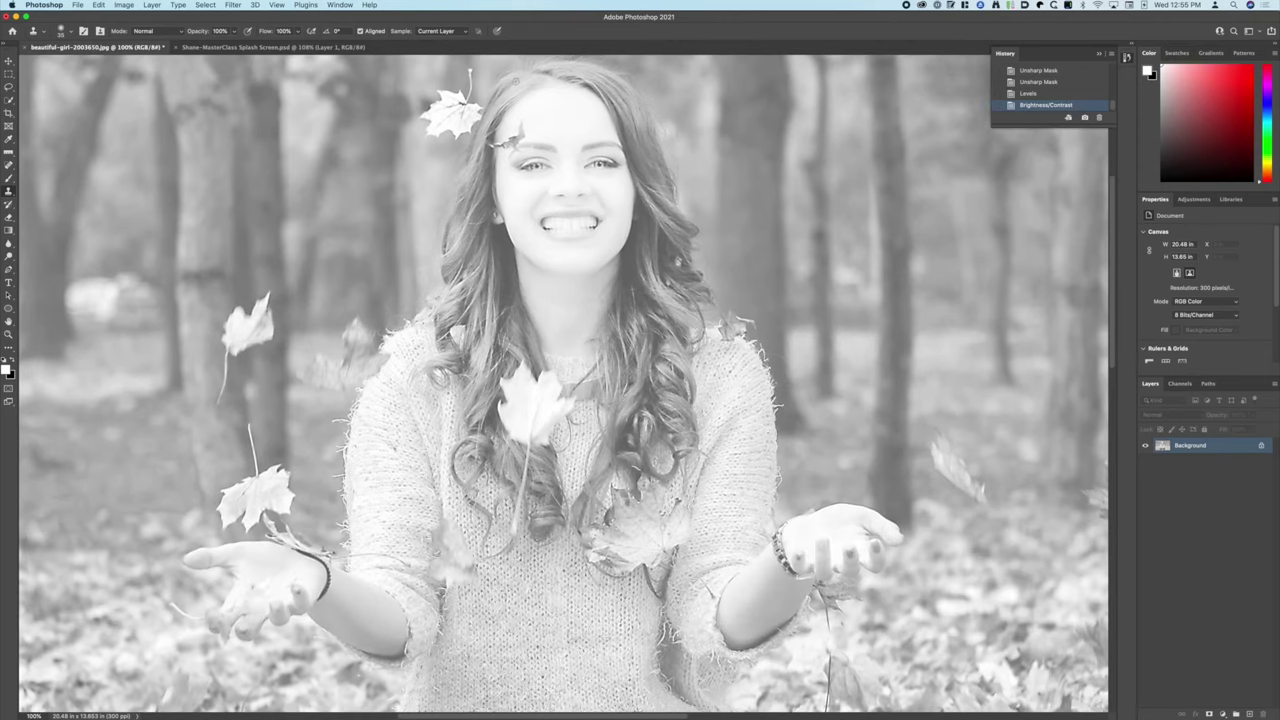
# Sharpen the portrait with Unsharp Mask at amount 100%, radius 3.0 pixels and threshold 10 levels, comparing the preview before applying it
pyautogui.click(238, 5)
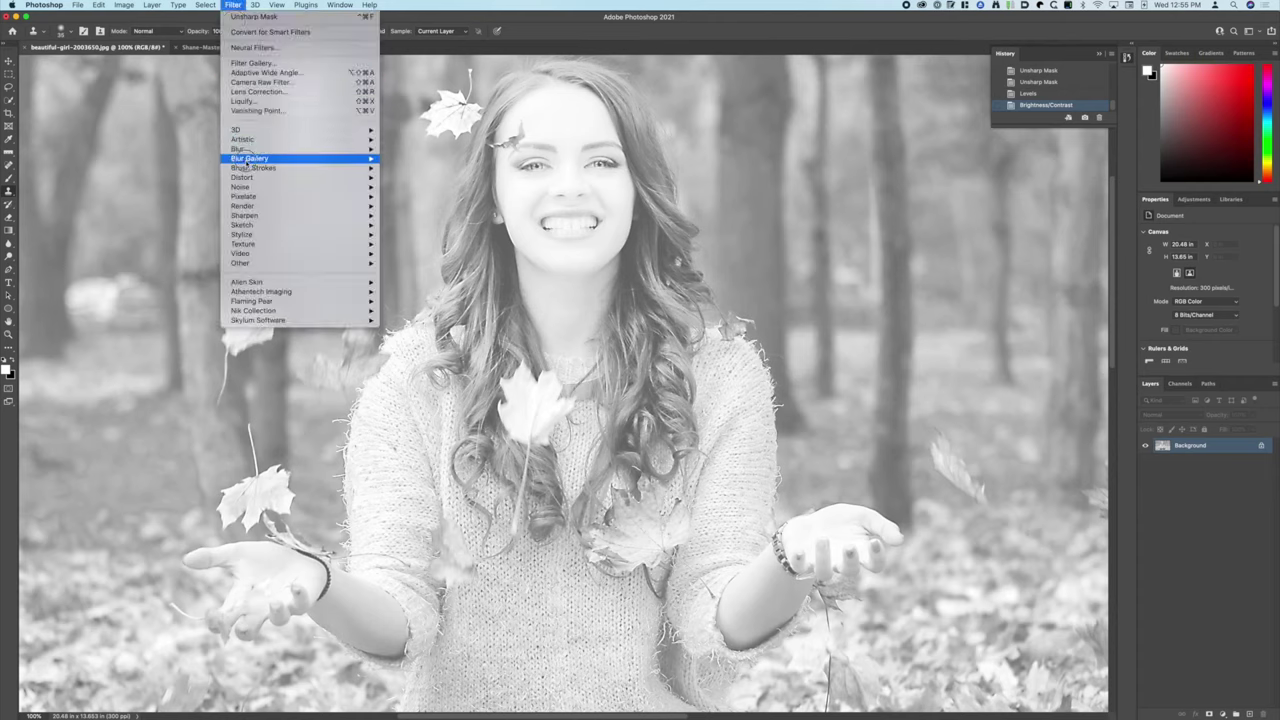
pyautogui.moveTo(247, 178)
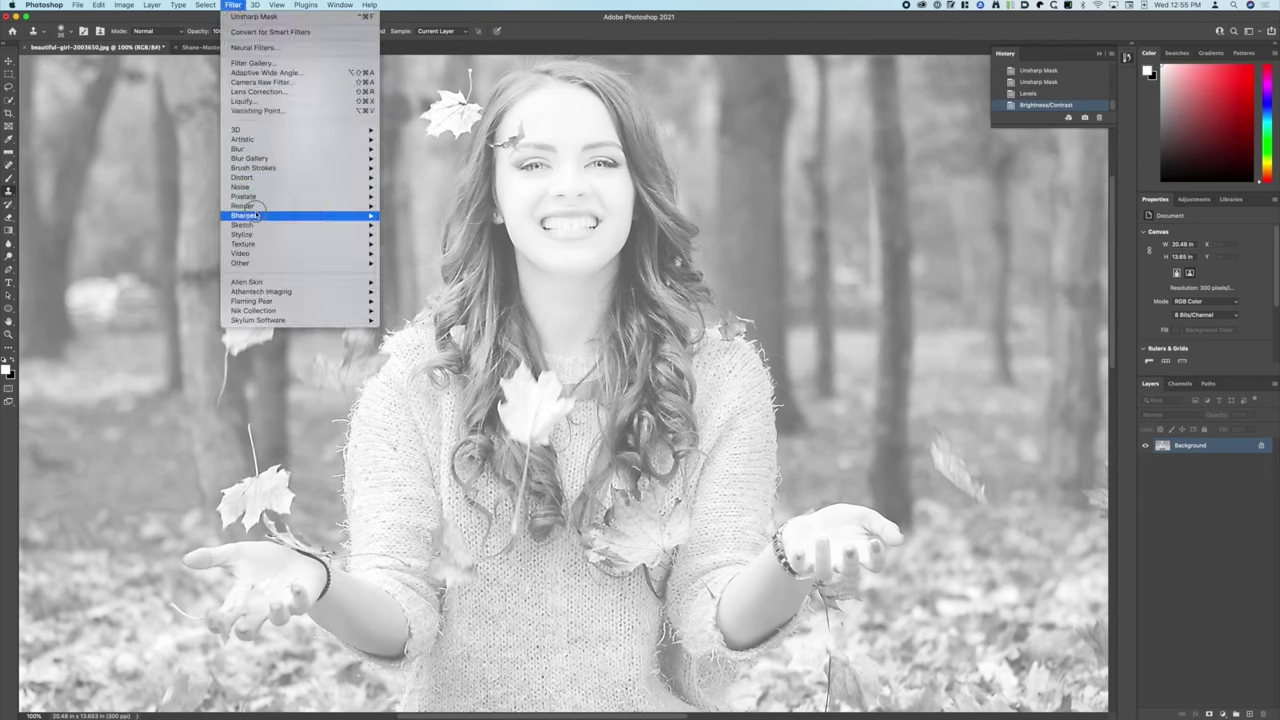
pyautogui.moveTo(255, 216)
pyautogui.click(416, 263)
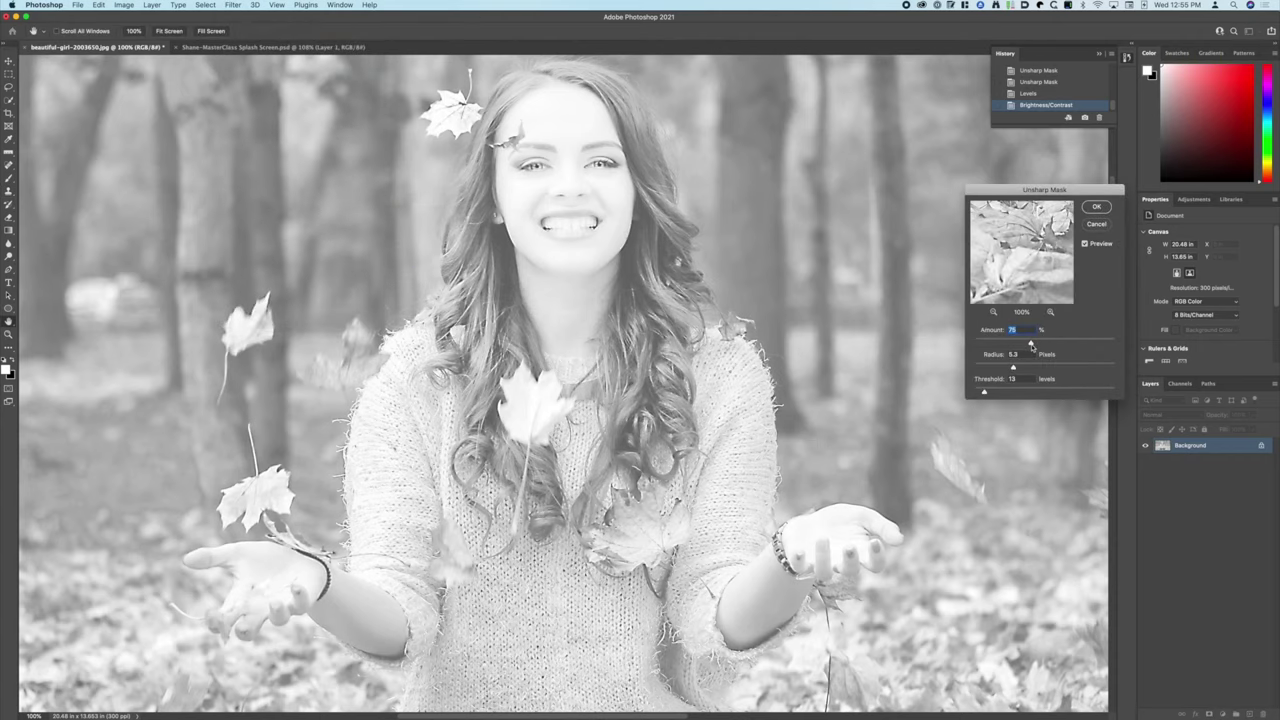
pyautogui.press('alt')
pyautogui.press('super+equal')
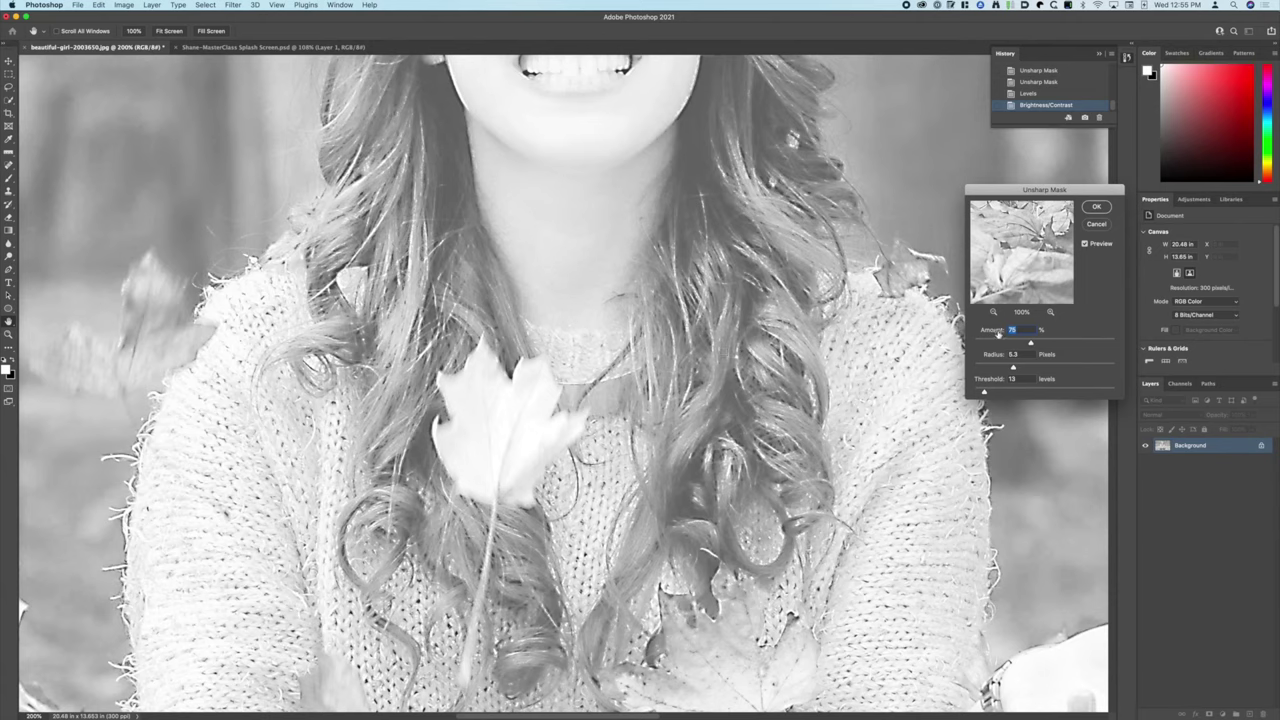
pyautogui.moveTo(1015, 368); pyautogui.dragTo(1049, 344)
pyautogui.moveTo(984, 393); pyautogui.dragTo(982, 393)
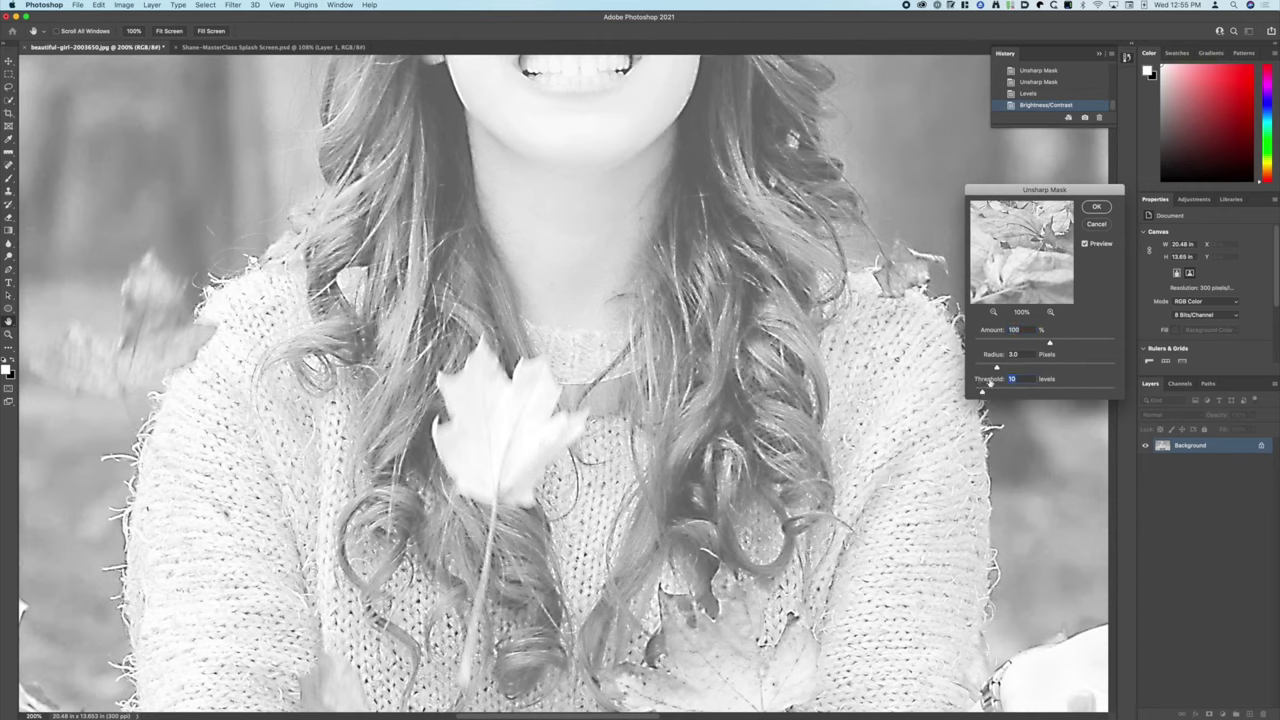
pyautogui.click(1086, 244)
pyautogui.click(1086, 245)
pyautogui.click(1086, 245)
pyautogui.click(1104, 207)
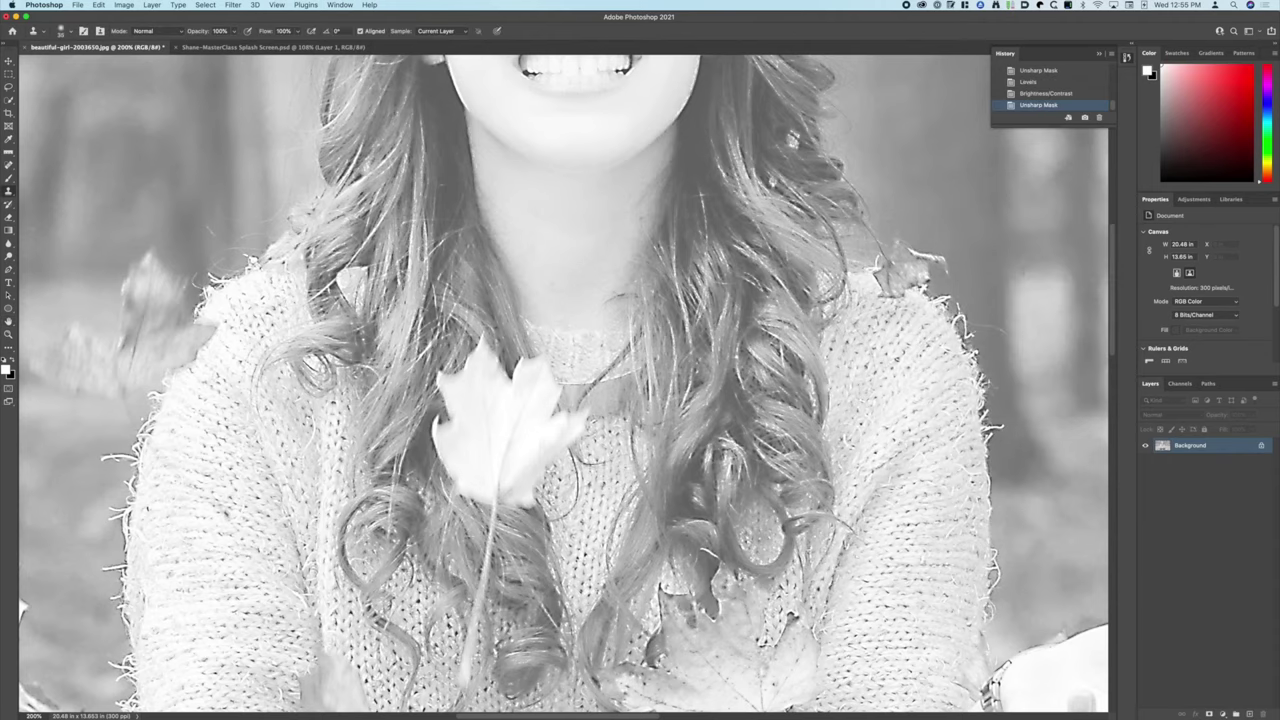
# Inspect the sharpened portrait from a close-up of the face out to the full image
pyautogui.press('super+minus')
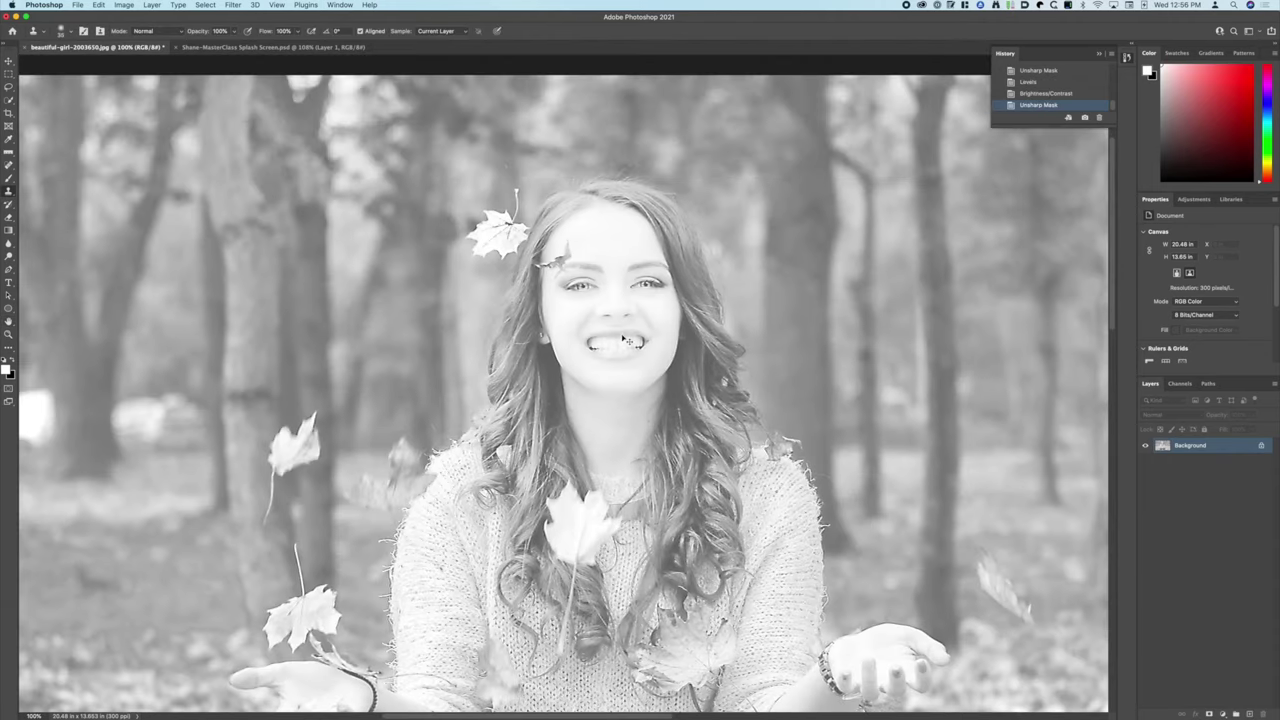
pyautogui.press('super+equal')
pyautogui.press('super+equal')
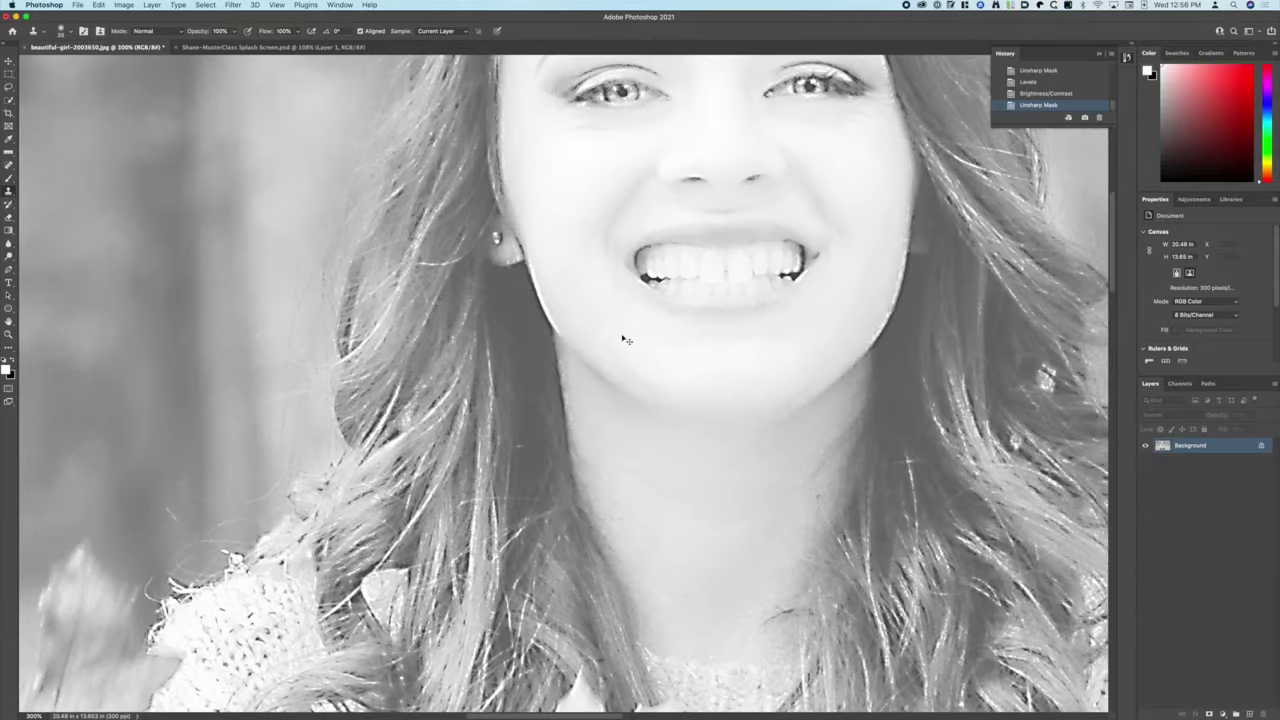
pyautogui.press('super+minus')
pyautogui.press('super+minus')
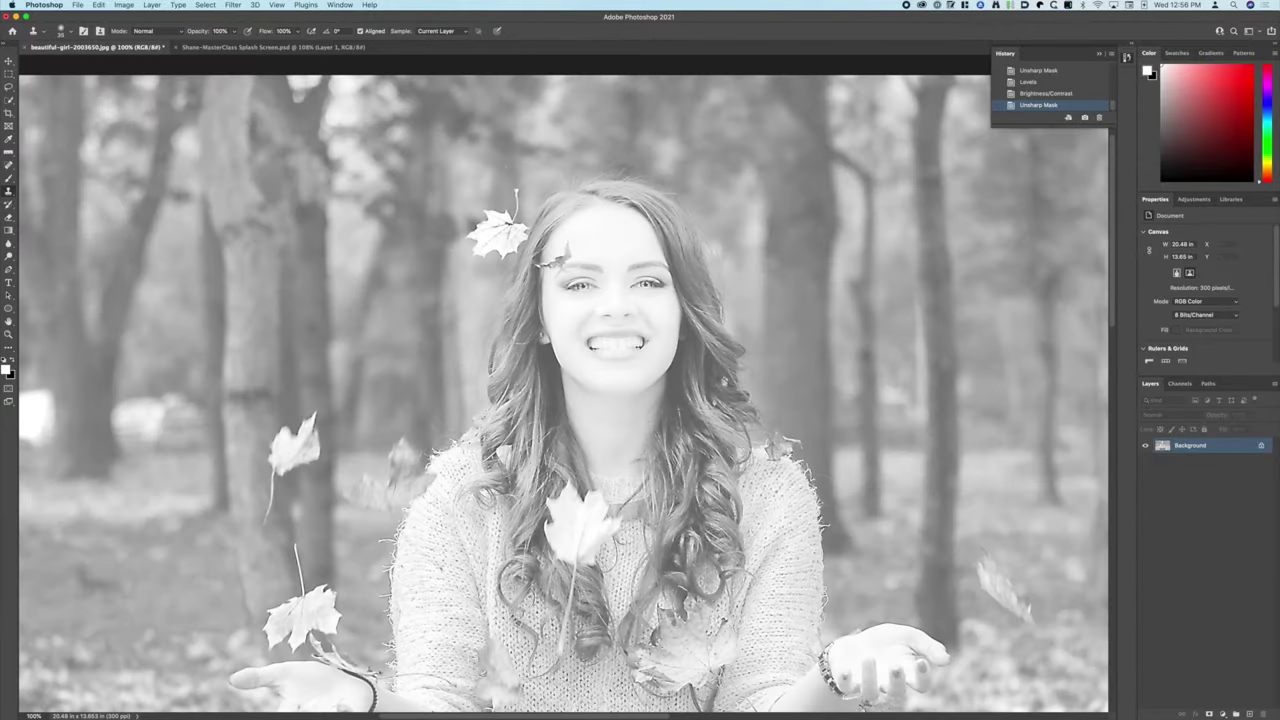
pyautogui.press('super+minus')
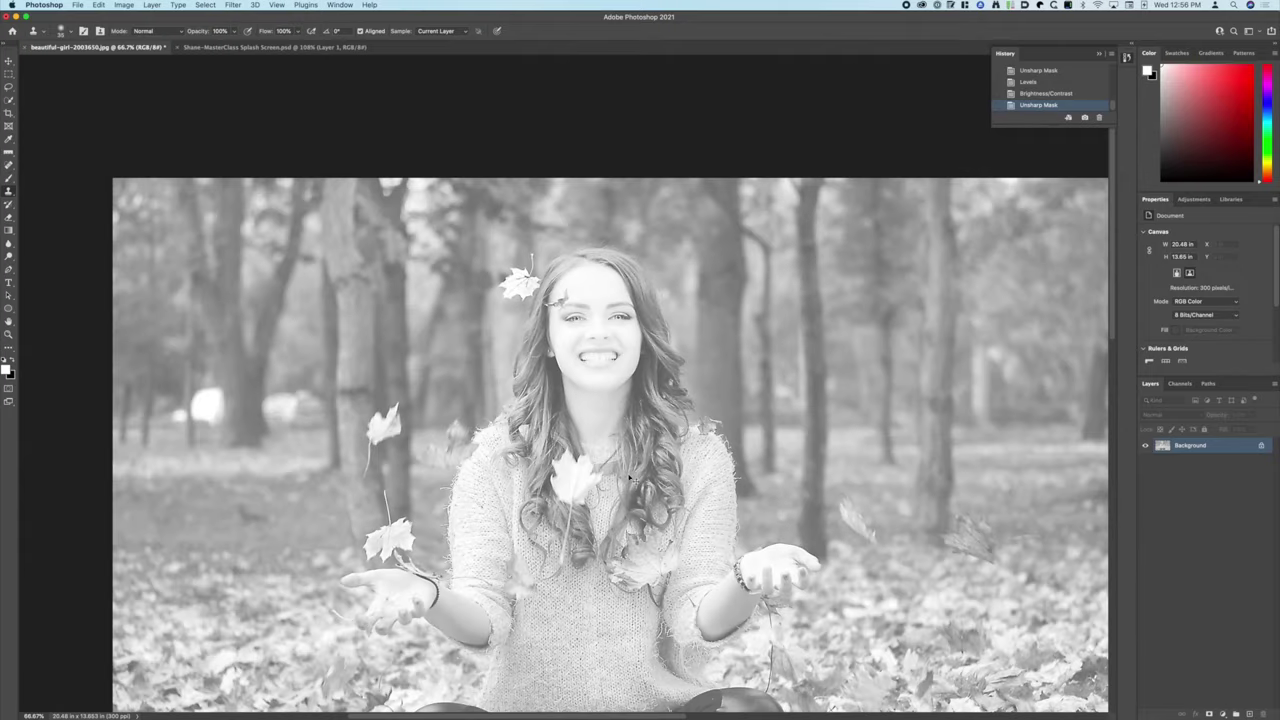
pyautogui.moveTo(697, 566)
pyautogui.mouseDown()
pyautogui.moveTo(657, 400)
pyautogui.moveTo(646, 428)
pyautogui.mouseUp()
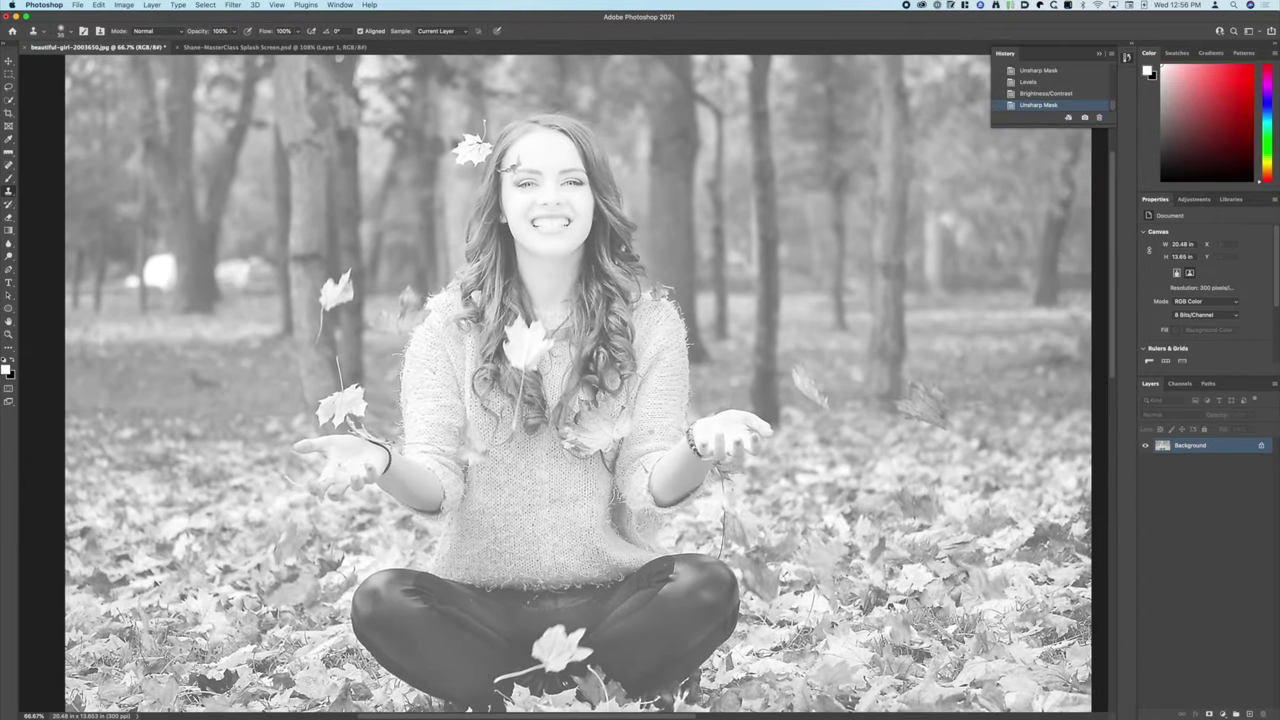
pyautogui.press('super+minus')
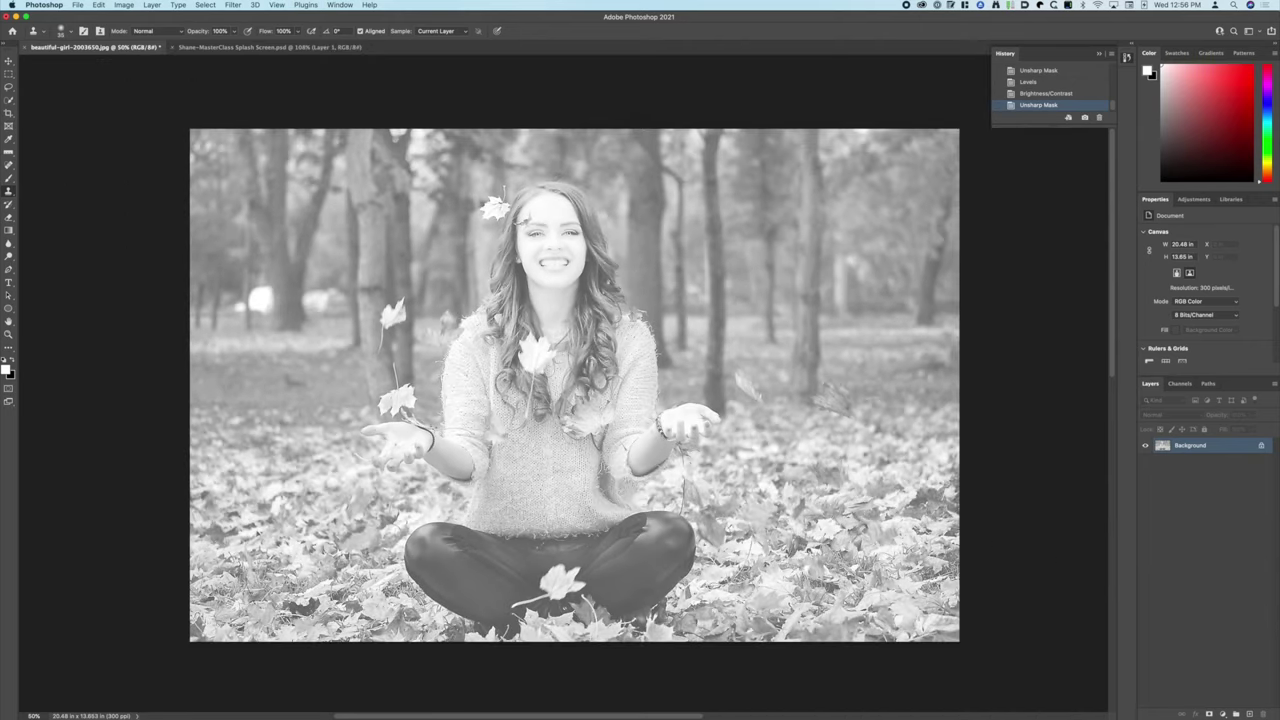
# Crop the portrait to 8 by 10 inches at 425 px/in, framing the seated woman at full image height
pyautogui.click(10, 114)
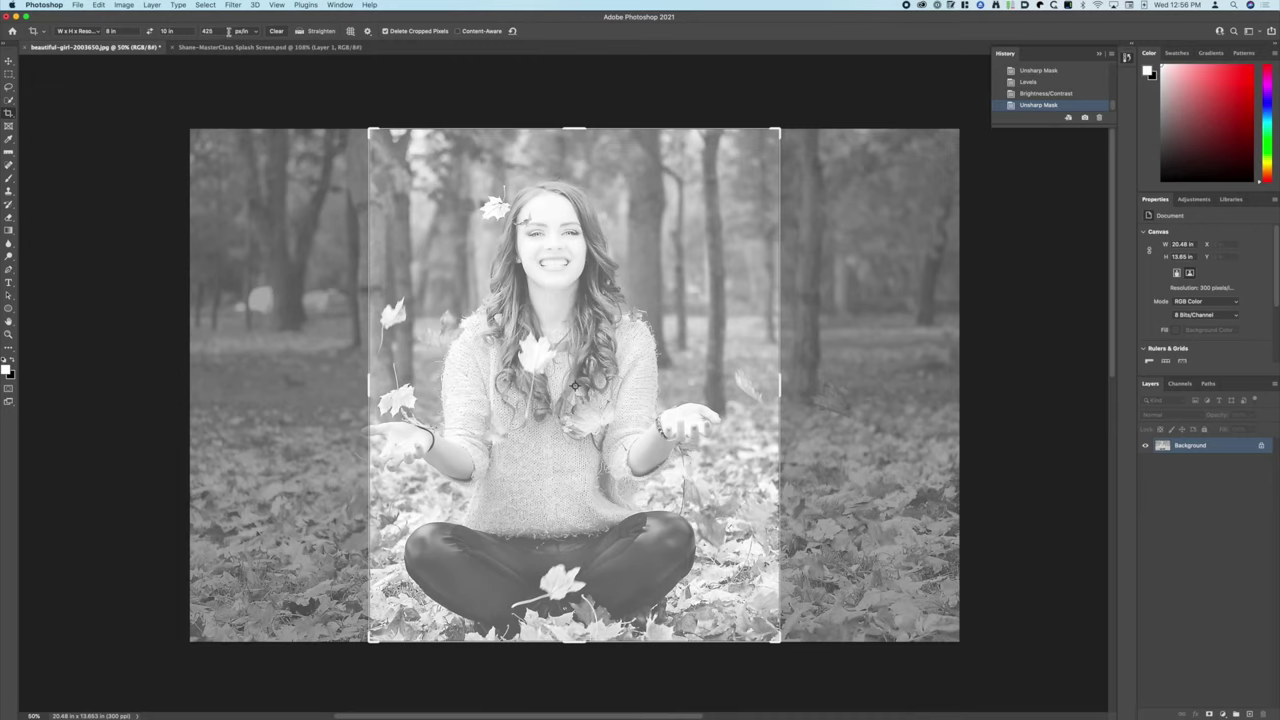
pyautogui.click(110, 31)
pyautogui.write('8')
pyautogui.moveTo(575, 385); pyautogui.dragTo(607, 325)
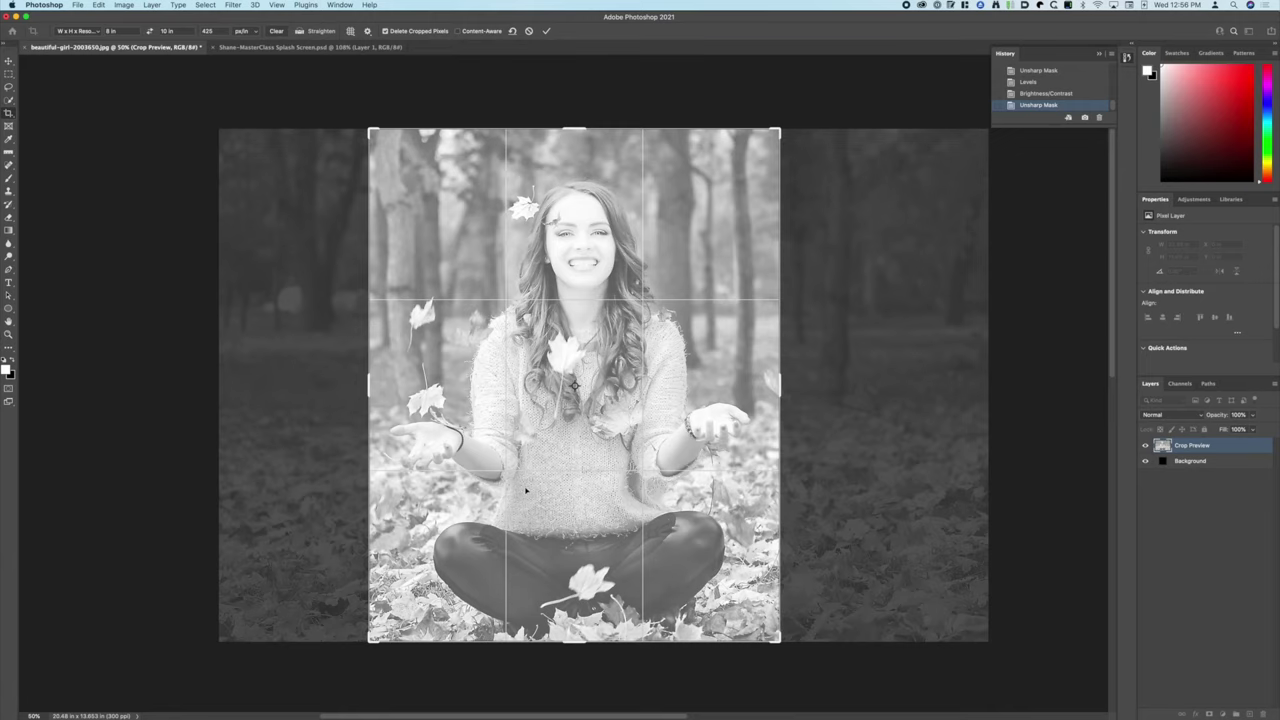
pyautogui.press('Return')
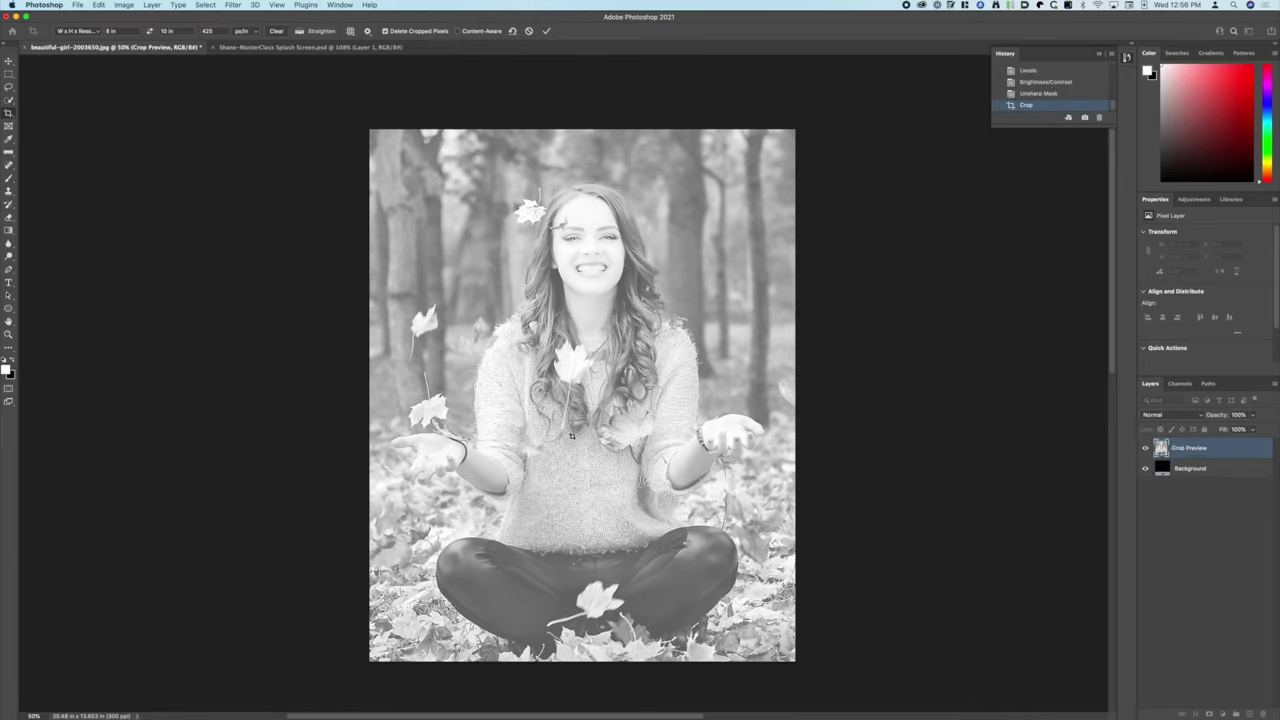
# Inspect the cropped portrait from a close-up of the face out to the full frame
pyautogui.press('super+equal')
pyautogui.press('super+equal')
pyautogui.press('super+equal')
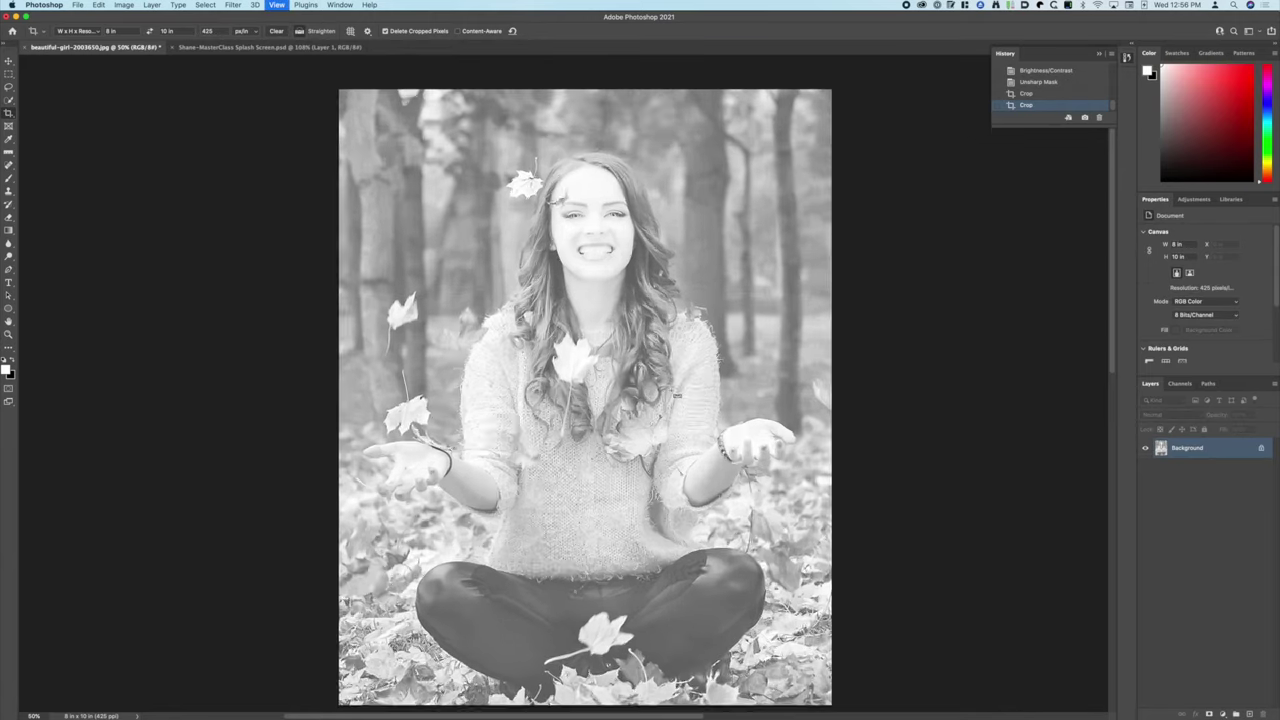
pyautogui.scroll(5, 762, 428)
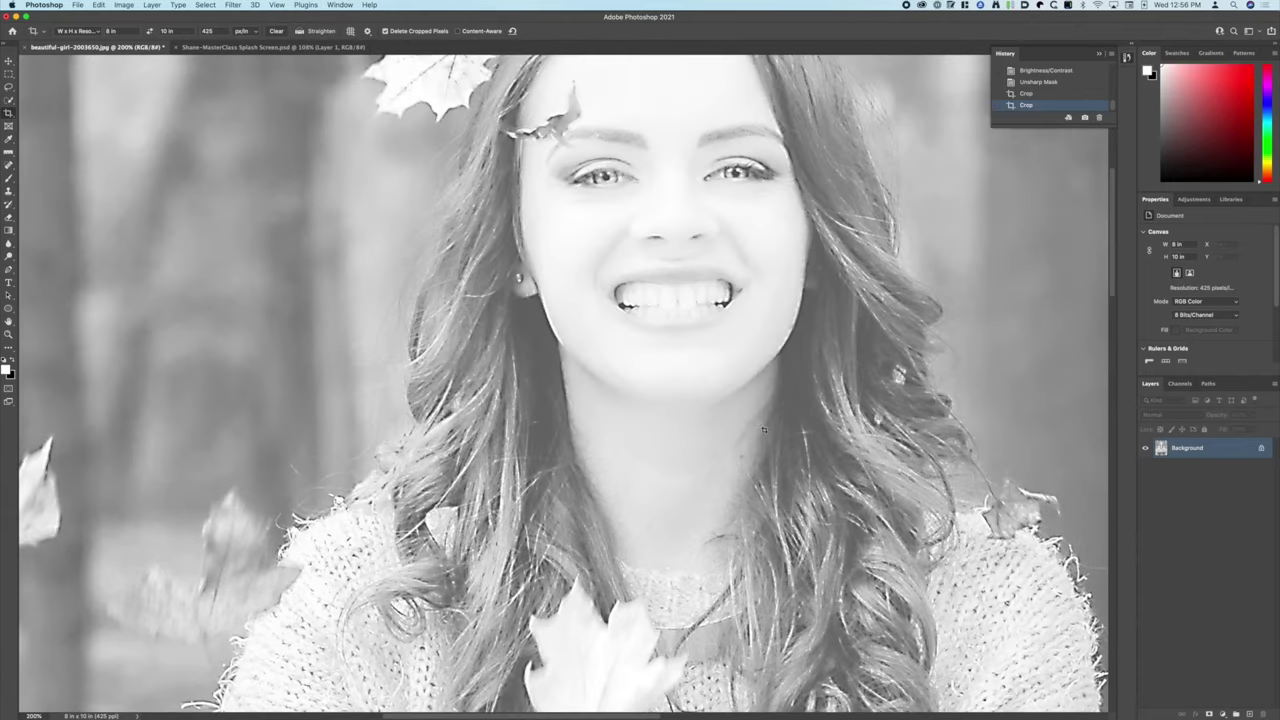
pyautogui.press('super+minus')
pyautogui.press('super+minus')
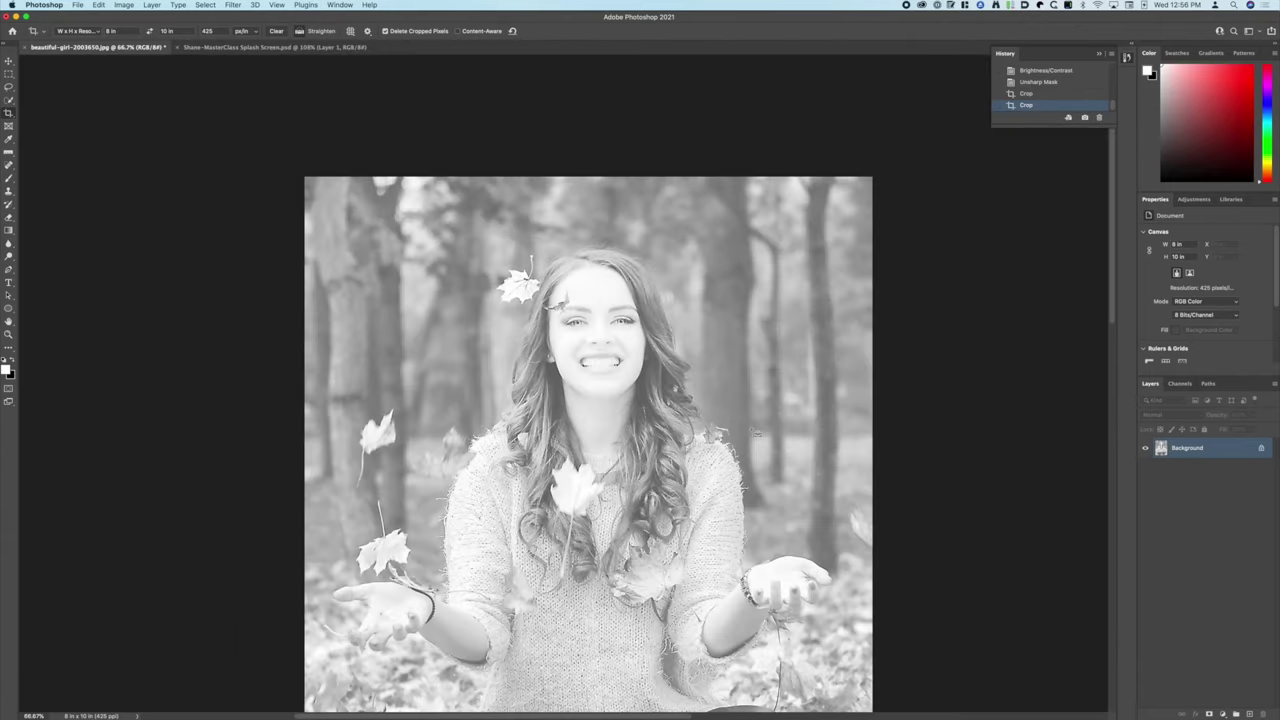
pyautogui.press('super+minus')
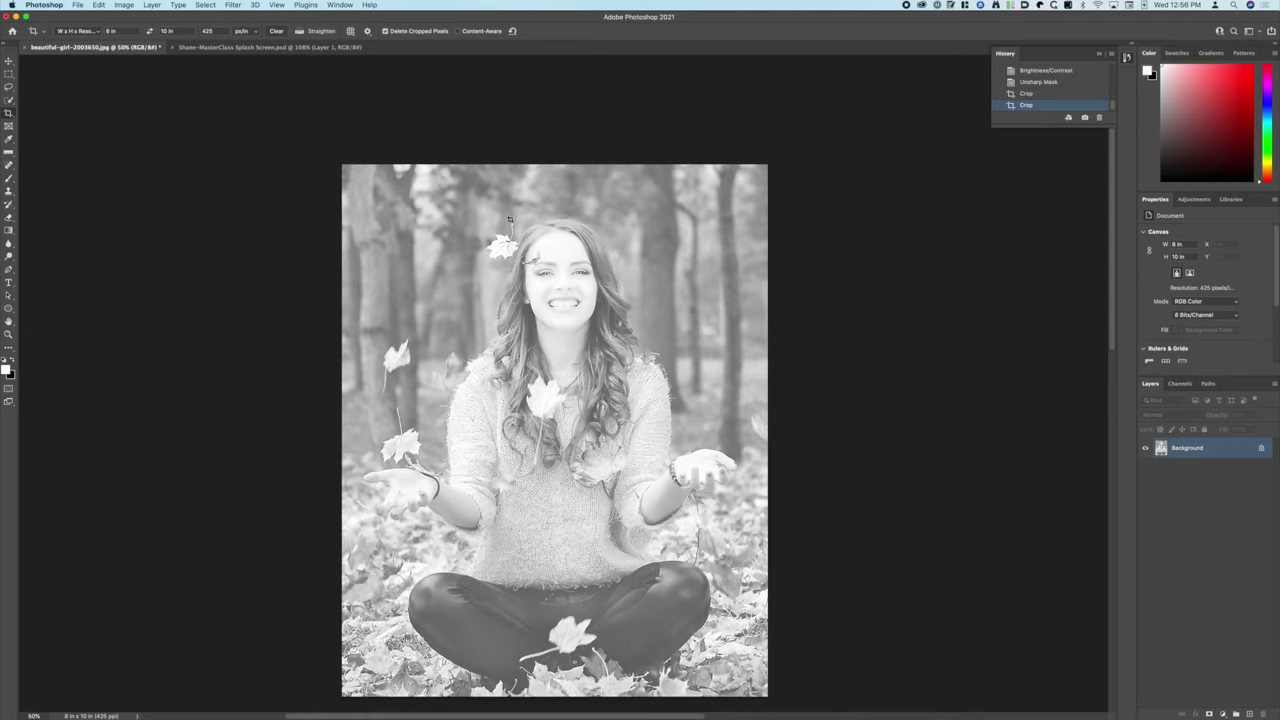
# Convert the portrait's color mode to Grayscale, discarding the color information
pyautogui.click(124, 5)
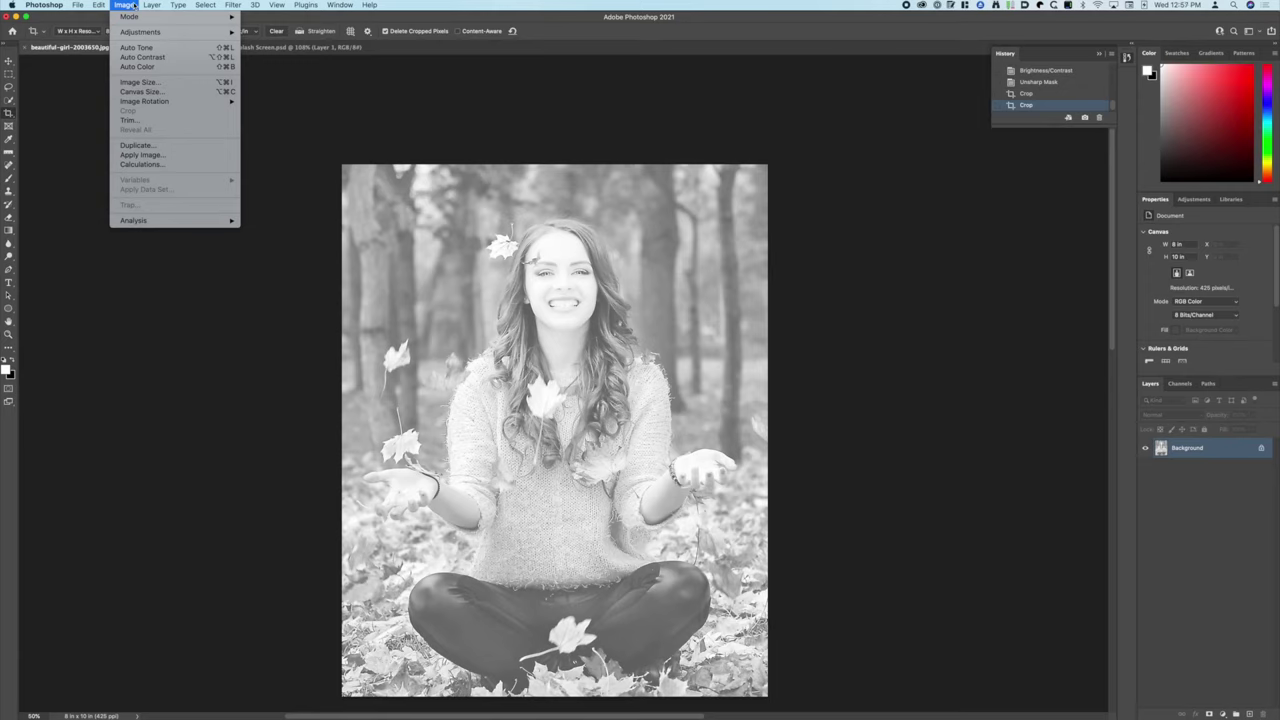
pyautogui.moveTo(136, 17)
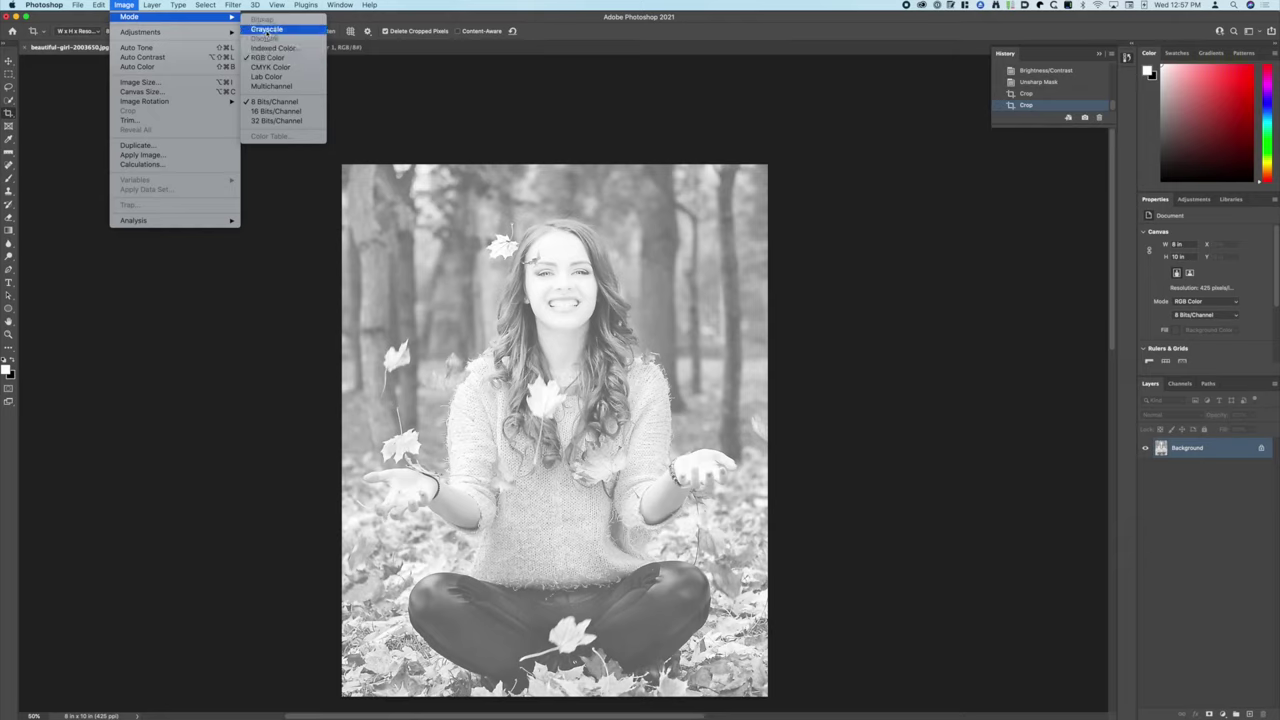
pyautogui.click(266, 32)
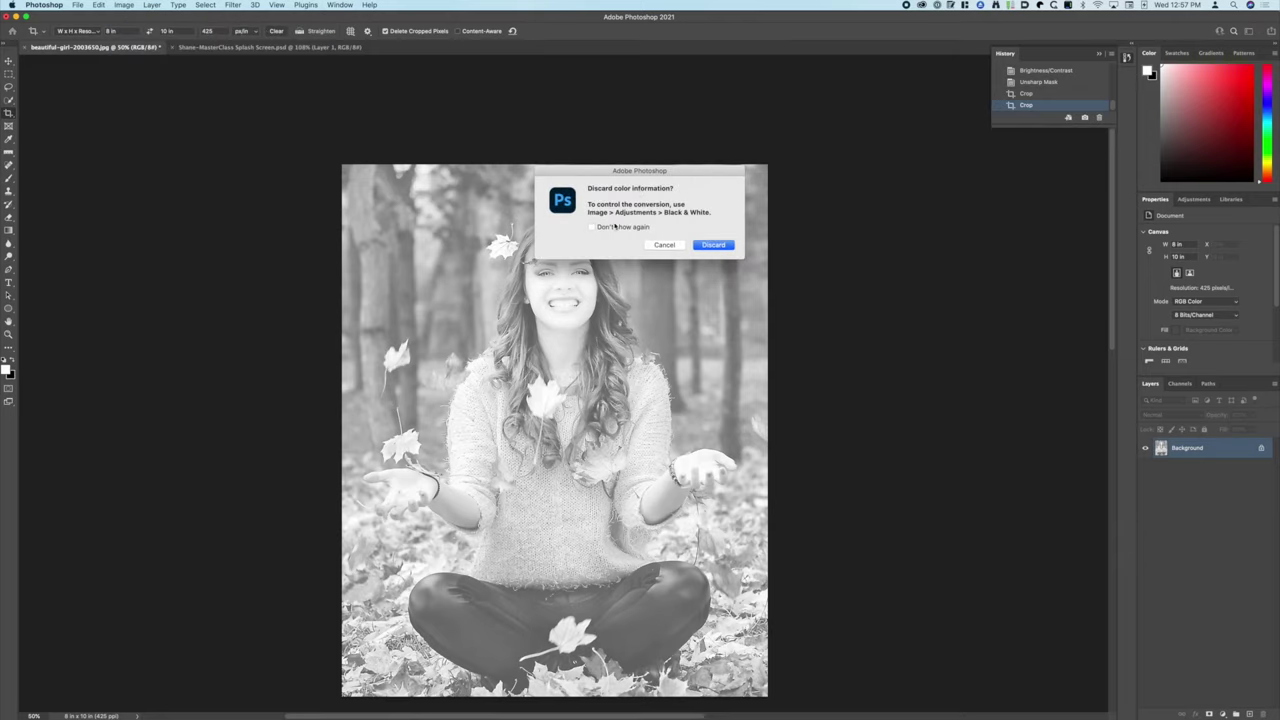
pyautogui.click(615, 227)
pyautogui.click(718, 248)
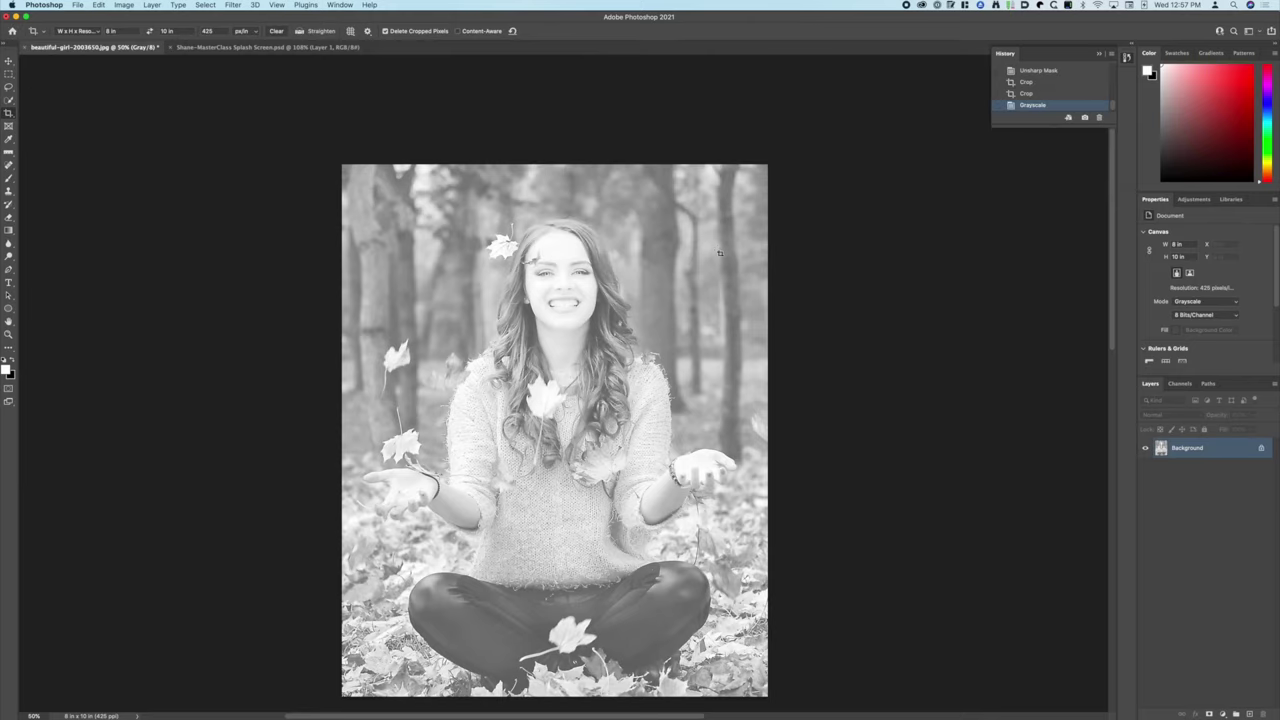
# Convert the portrait to Bitmap mode with a halftone screen of 80 lines/inch, angle -35 degrees and Line shape
pyautogui.click(124, 5)
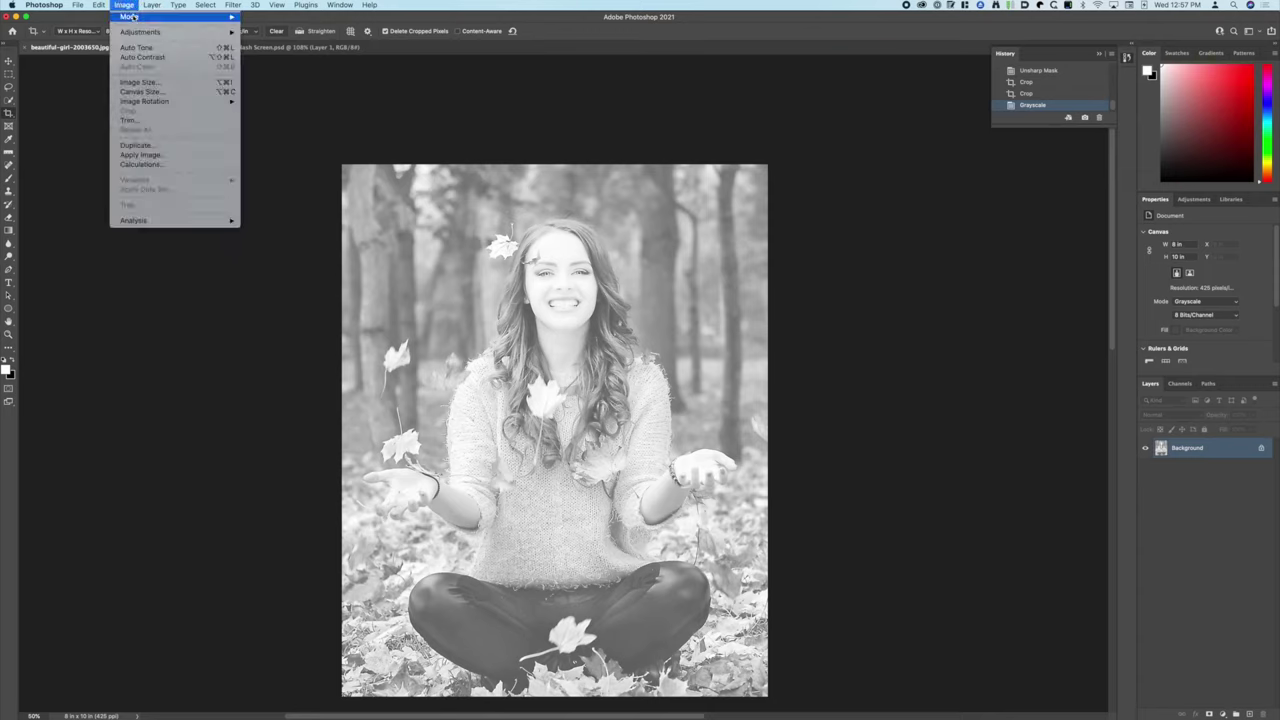
pyautogui.moveTo(135, 17)
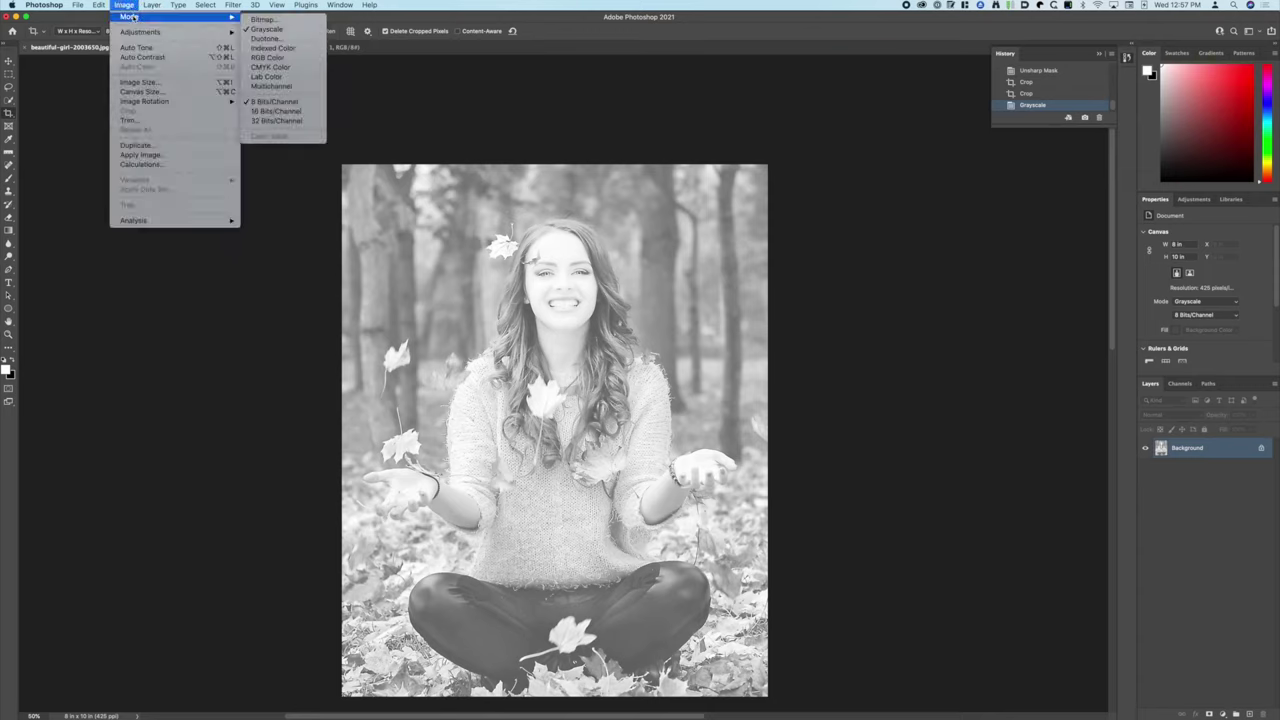
pyautogui.click(267, 20)
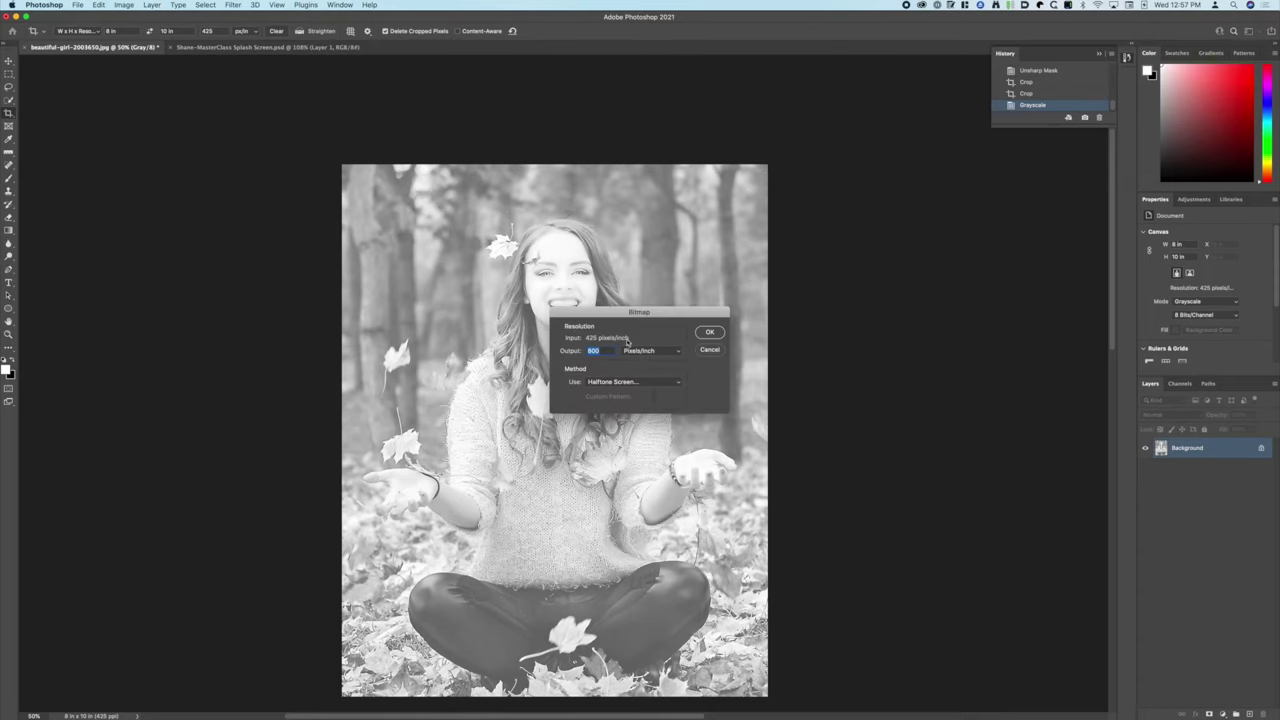
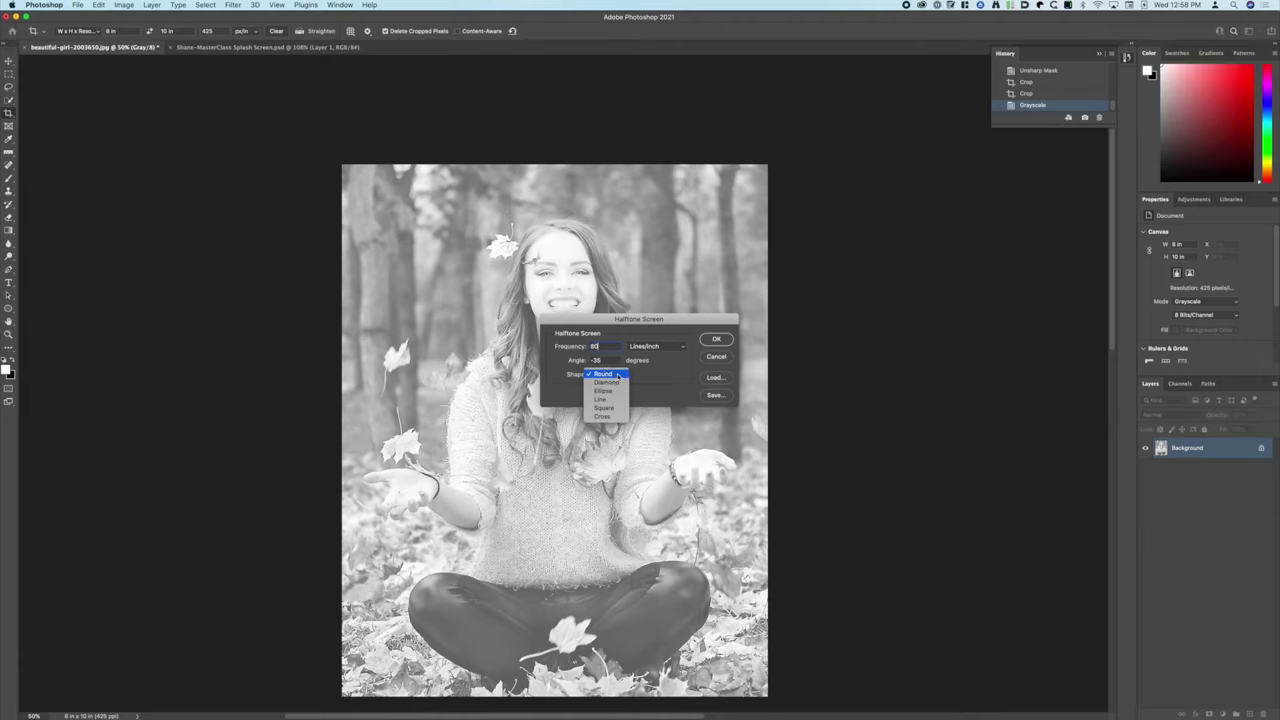
pyautogui.click(610, 399)
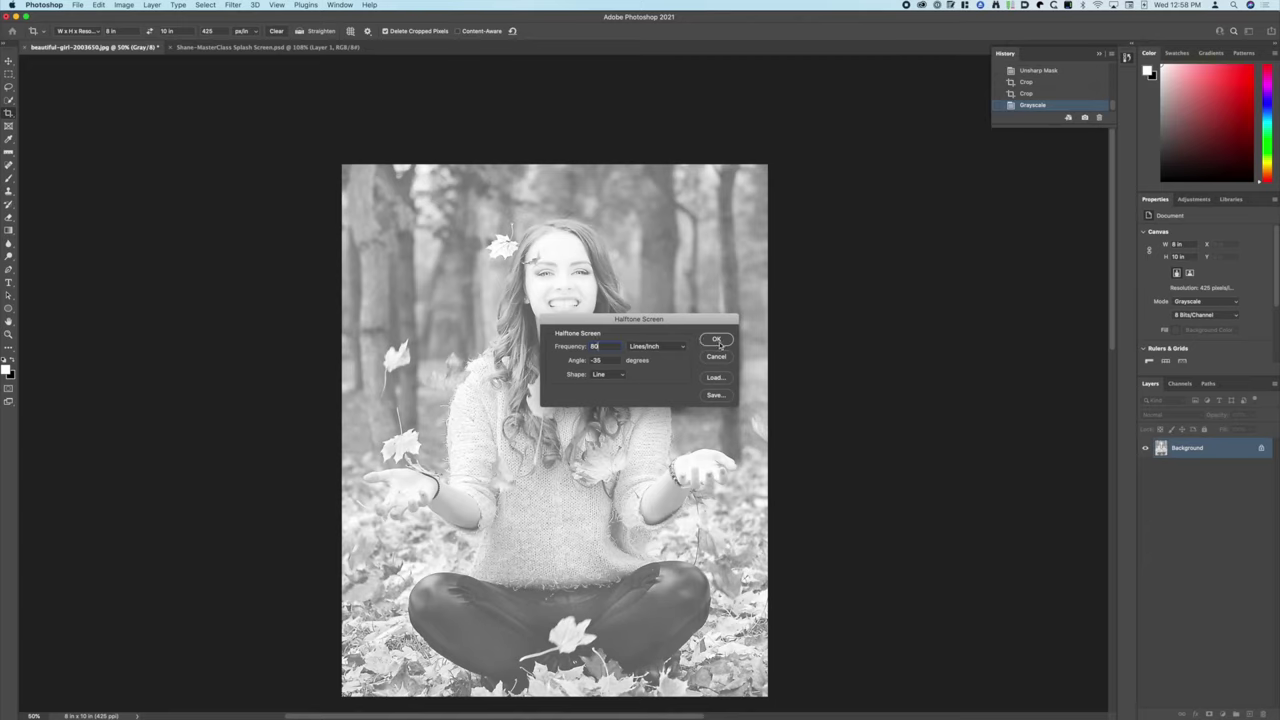
pyautogui.click(719, 342)
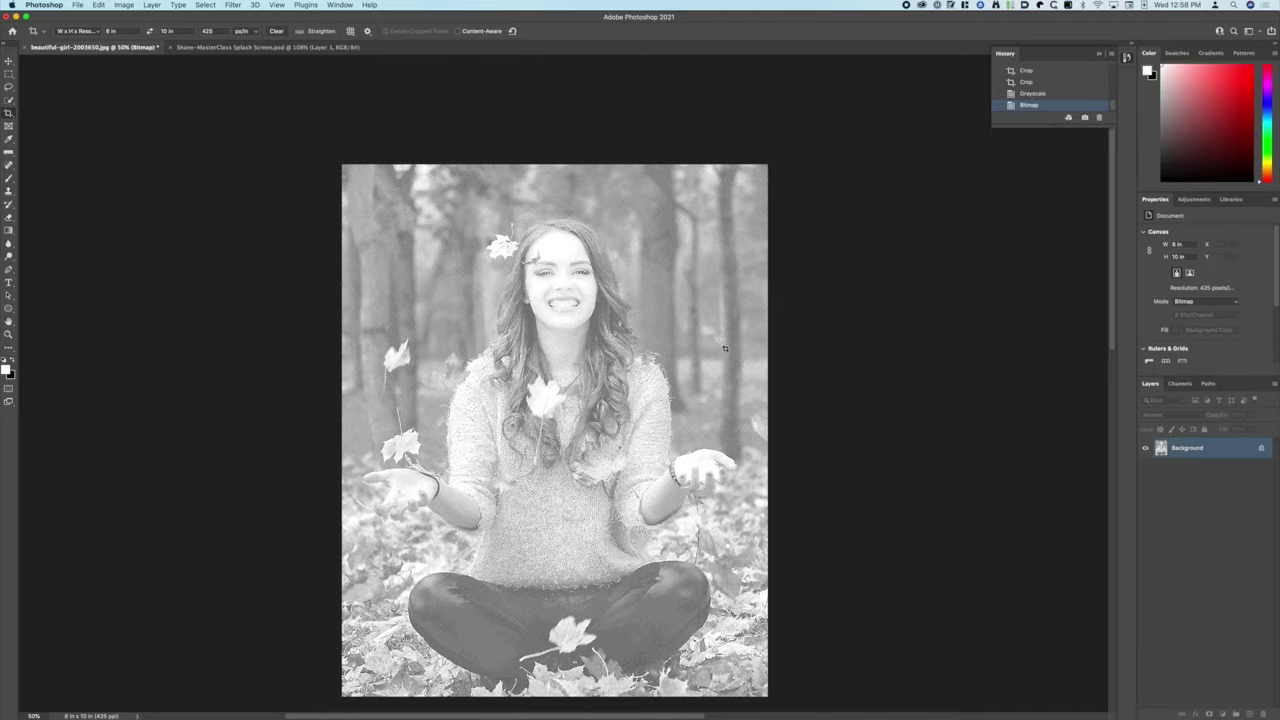
# Examine the halftone line pattern close up, from the leaf and hair at the neck to the face
pyautogui.press('super+plus')
pyautogui.press('super+plus')
pyautogui.press('super+plus')
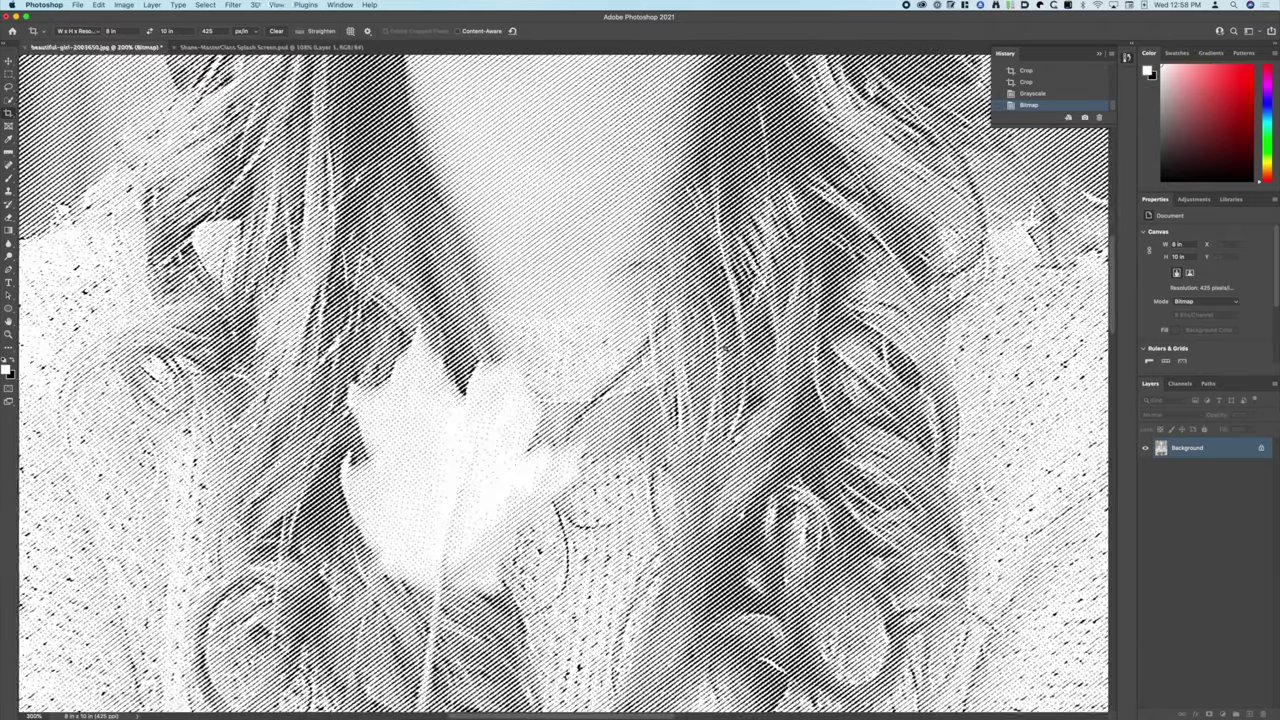
pyautogui.press('super+plus')
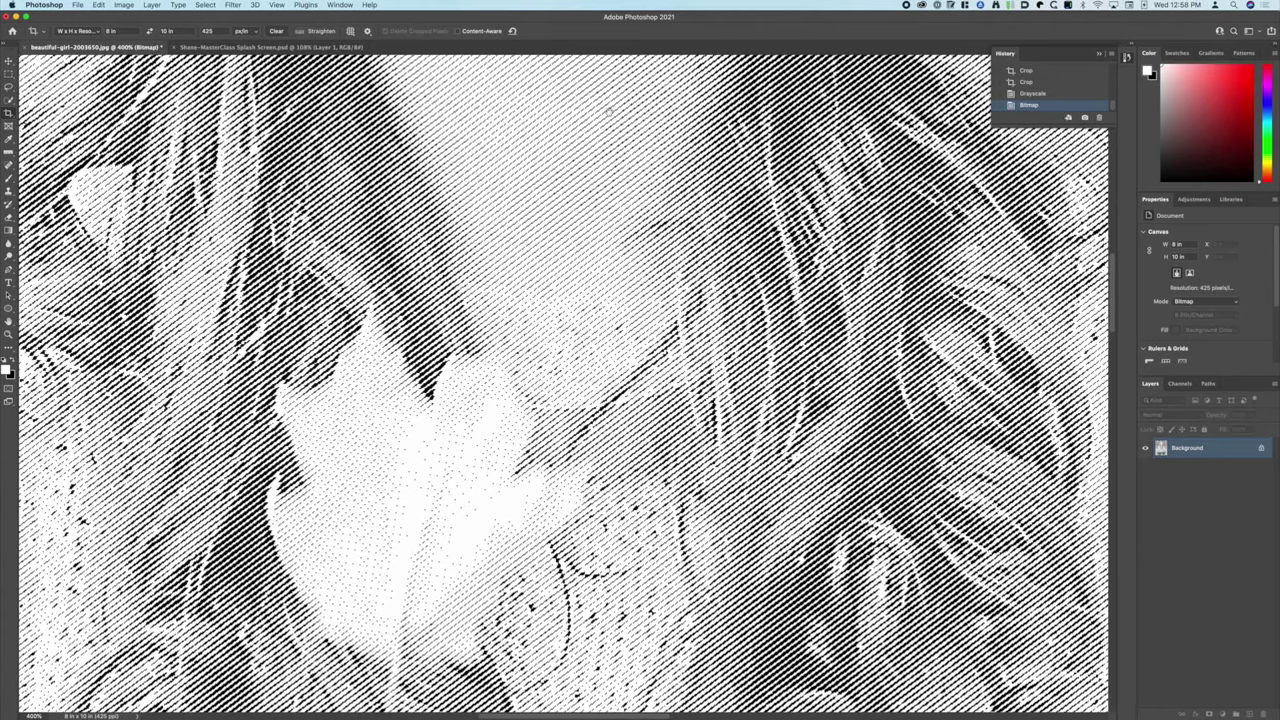
pyautogui.scroll(-10, 660, 540)
pyautogui.scroll(5, 686, 491)
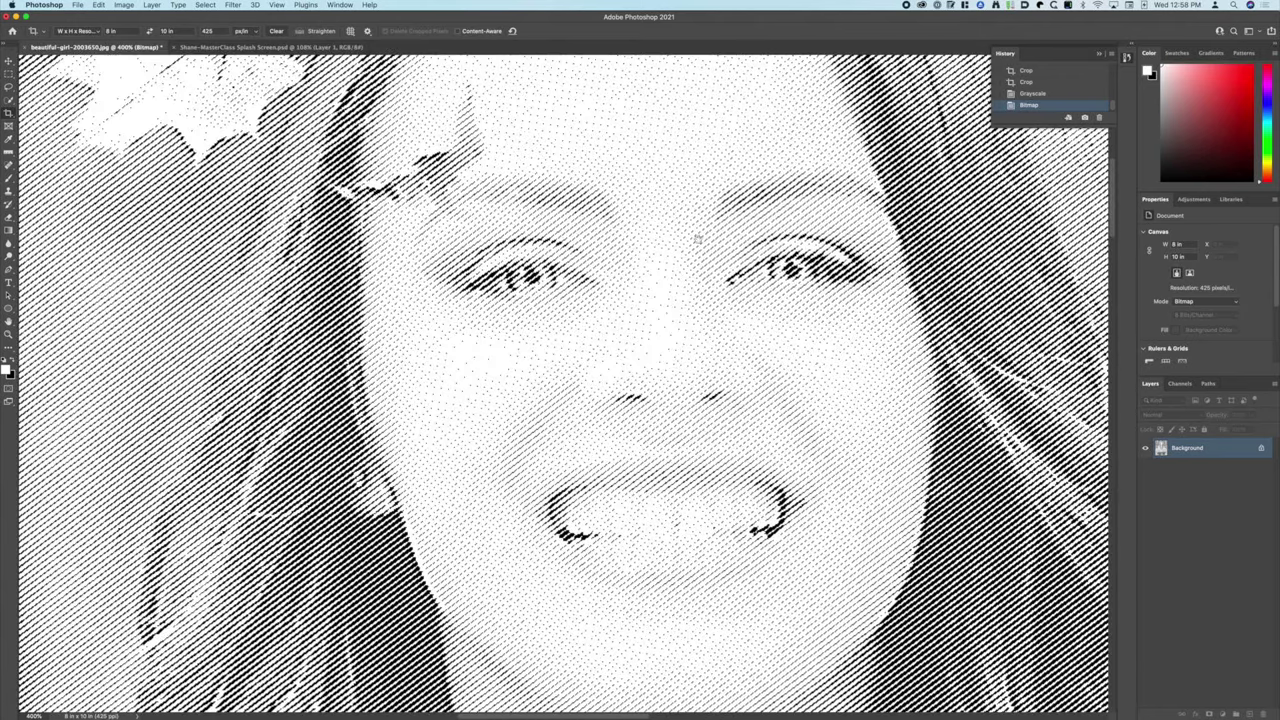
pyautogui.scroll(4, 697, 241)
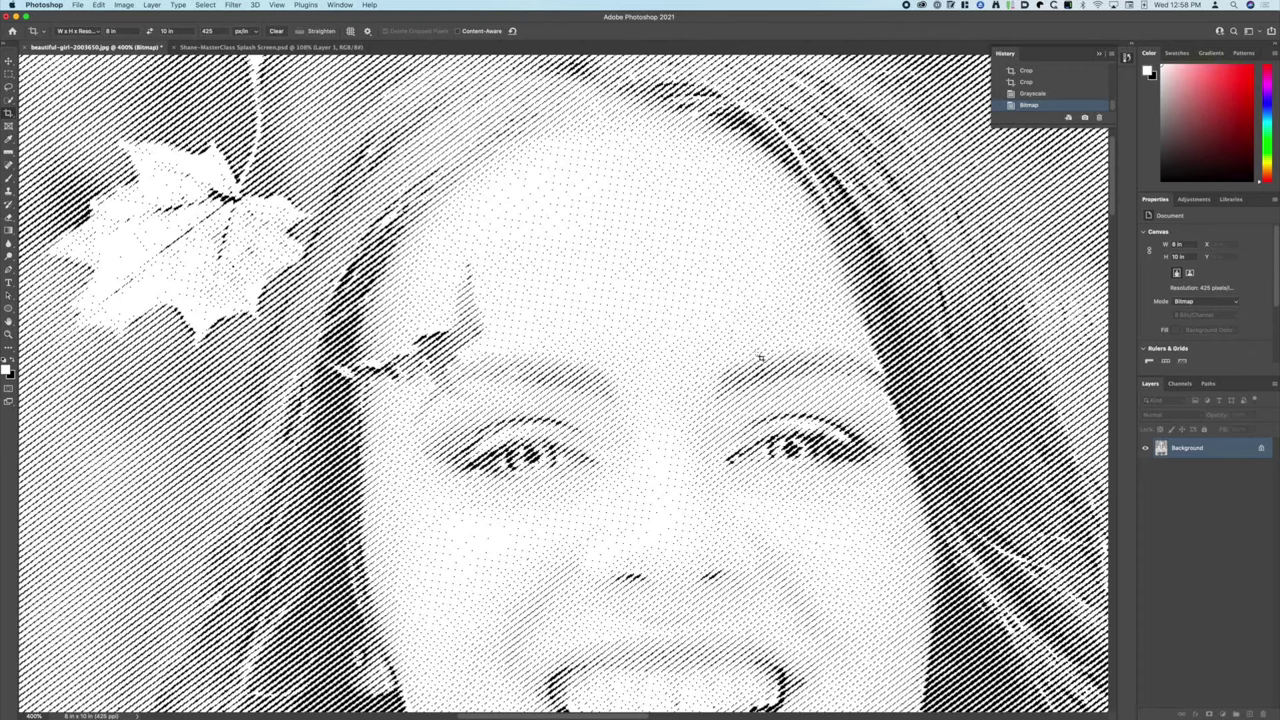
# Compare how the halftone lines render the eyes and forehead at magnifications up to 700%
pyautogui.press('super+equal')
pyautogui.press('super+equal')
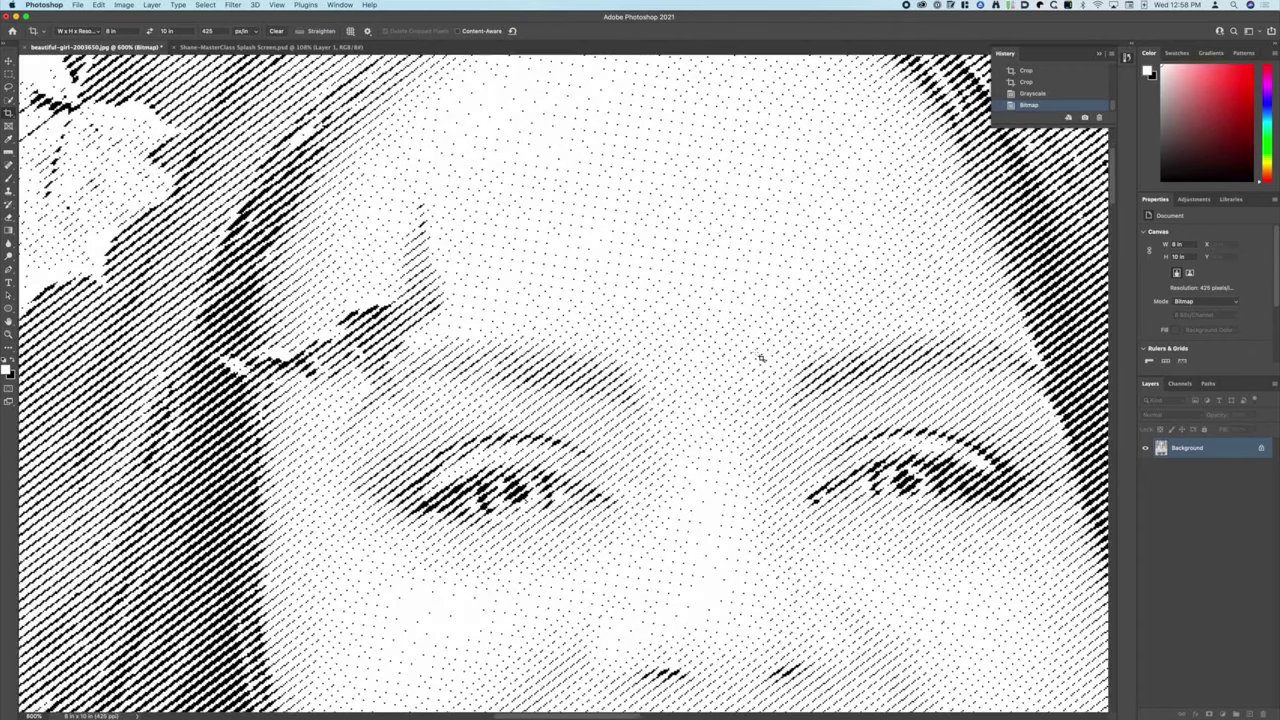
pyautogui.press('super+minus')
pyautogui.press('super+minus')
pyautogui.press('super+minus')
pyautogui.press('super+equal')
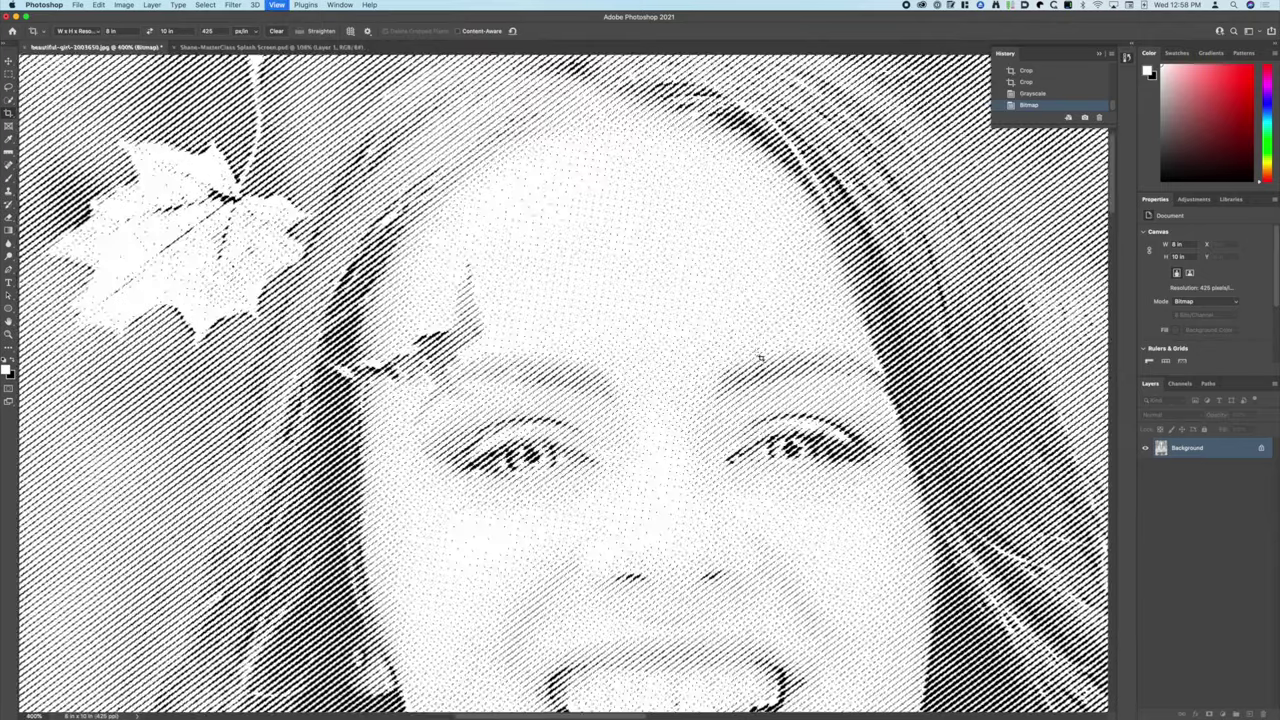
pyautogui.press('super+equal')
pyautogui.press('super+equal')
pyautogui.press('super+equal')
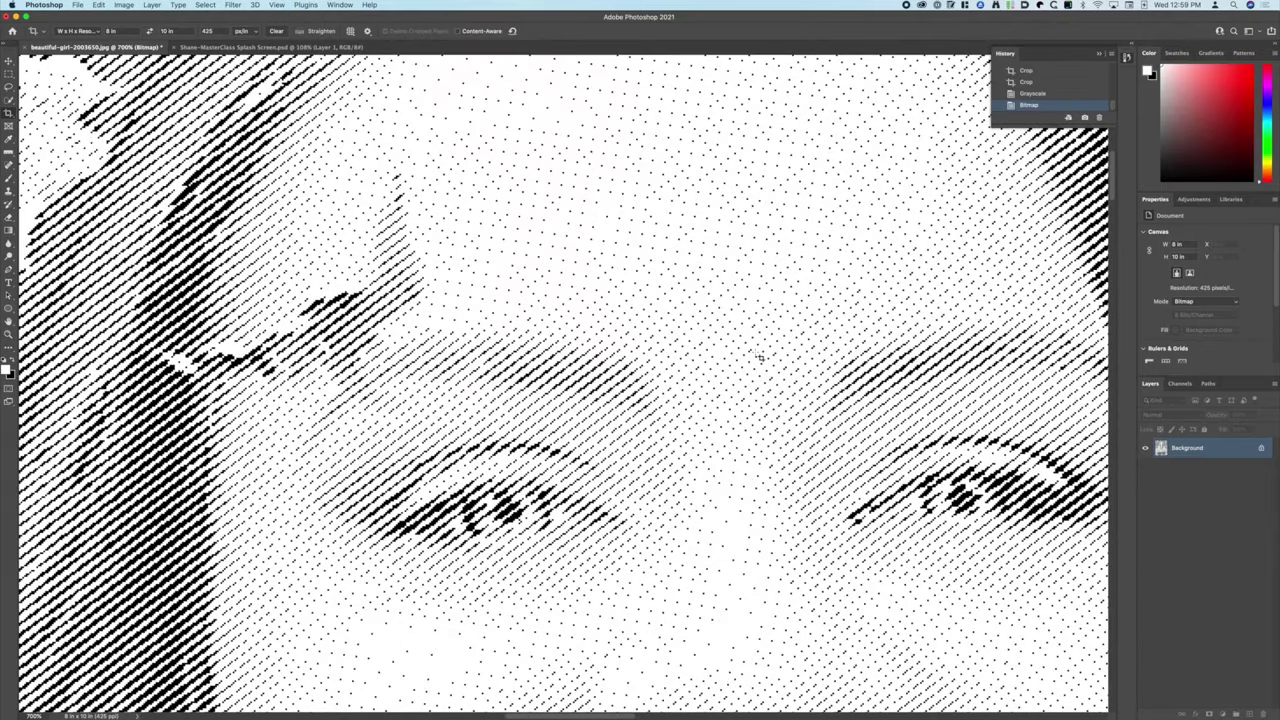
pyautogui.press('super+minus')
pyautogui.press('super+minus')
pyautogui.press('super+minus')
pyautogui.press('super+minus')
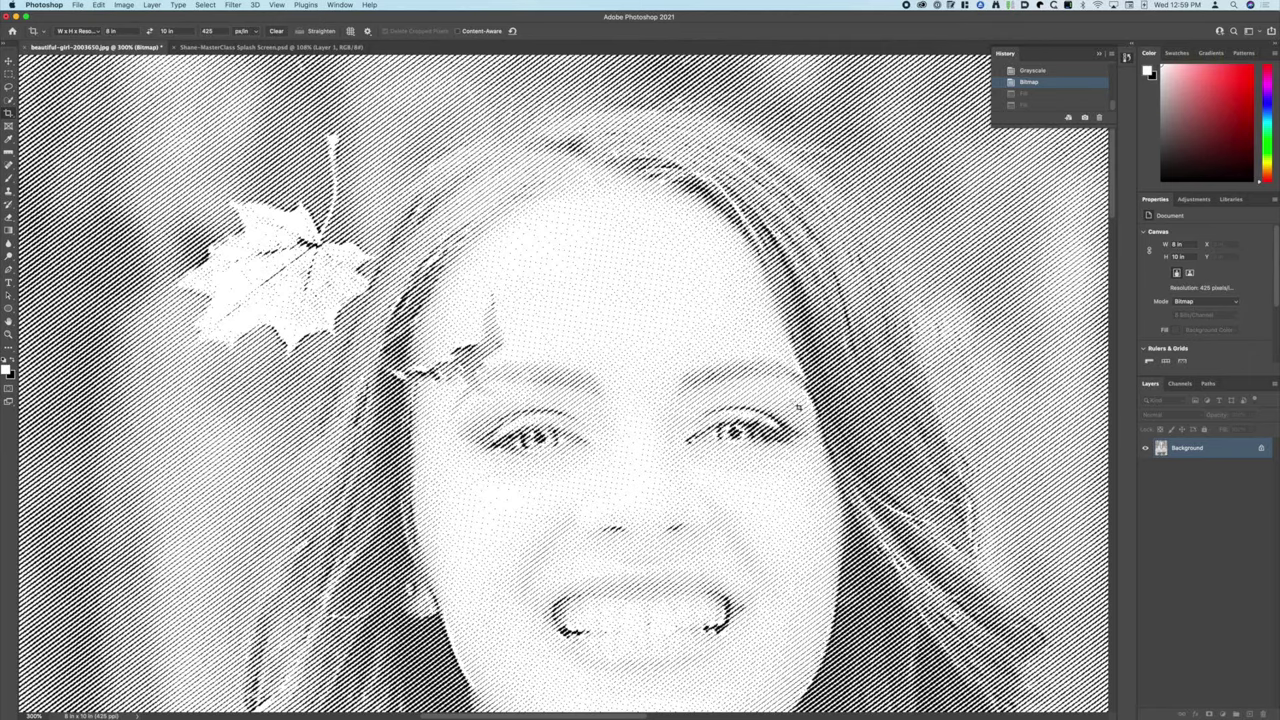
pyautogui.press('super+plus')
pyautogui.press('super+plus')
pyautogui.press('super+plus')
pyautogui.press('super+plus')
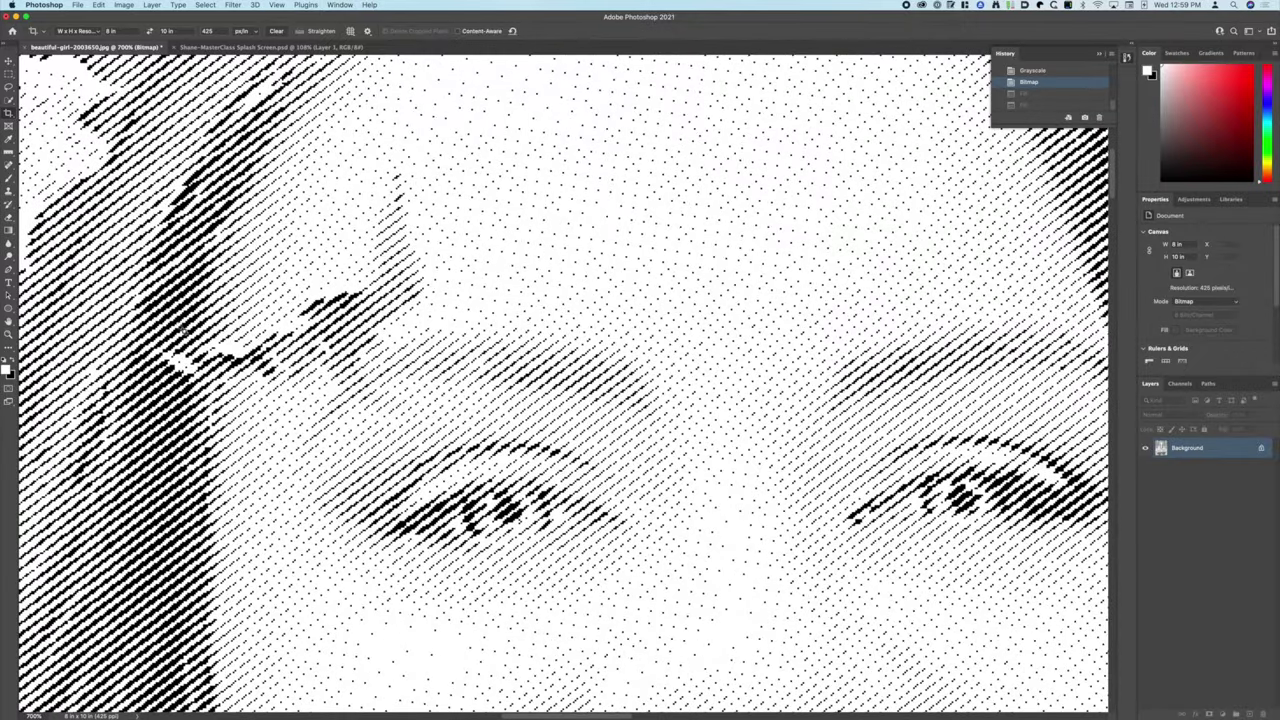
pyautogui.press('super+minus')
pyautogui.press('super+minus')
pyautogui.press('super+minus')
pyautogui.press('super+minus')
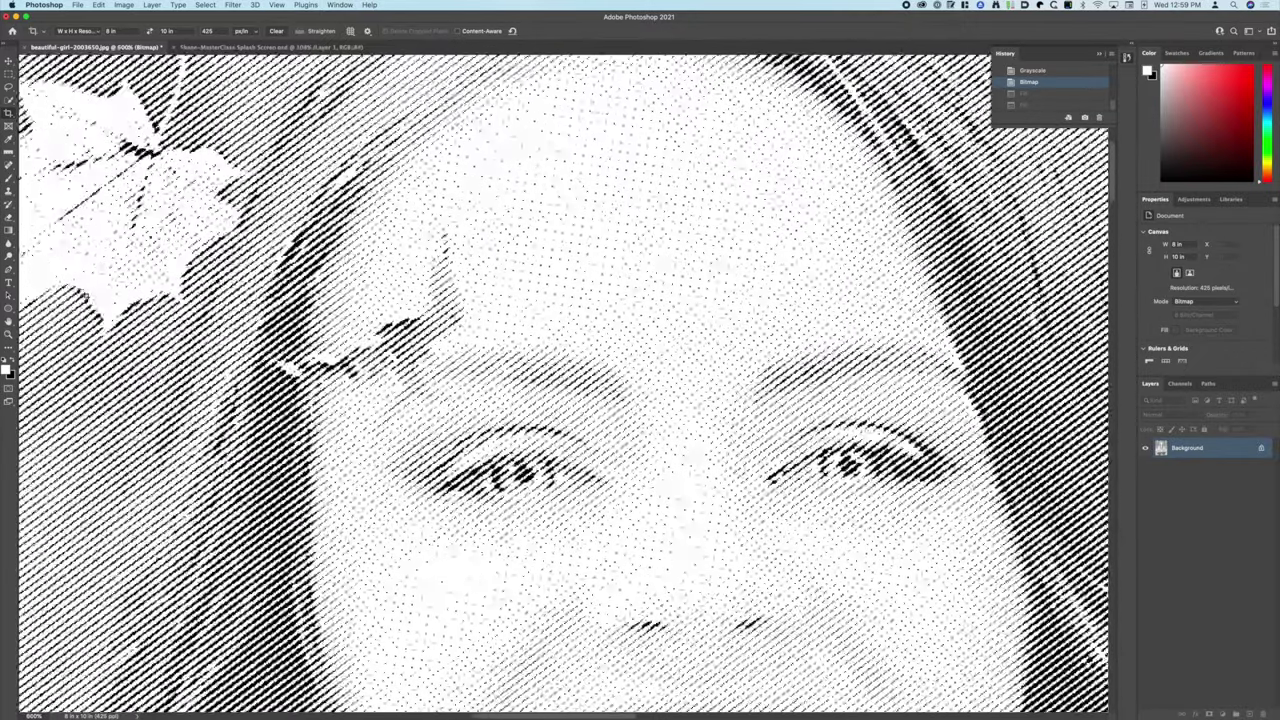
pyautogui.press('super+minus')
pyautogui.press('super+minus')
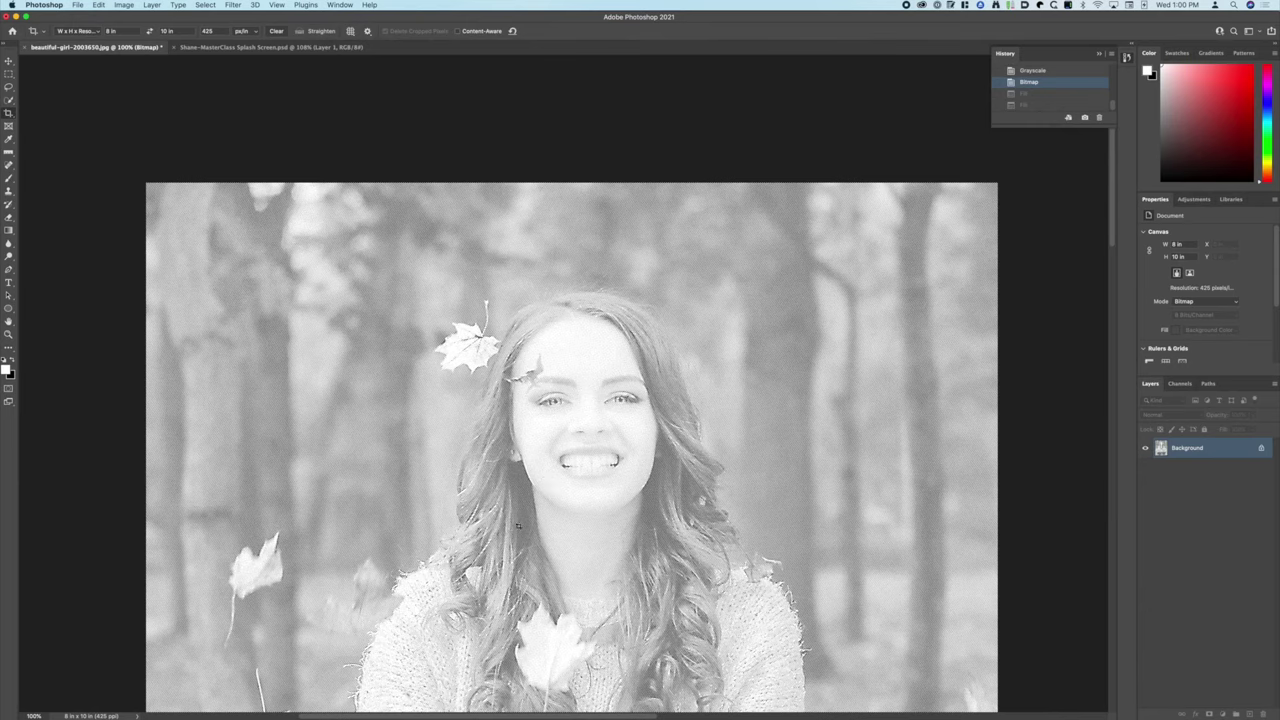
# Judge the halftone effect by alternating between the full portrait and close-ups of the face
pyautogui.press('super+plus')
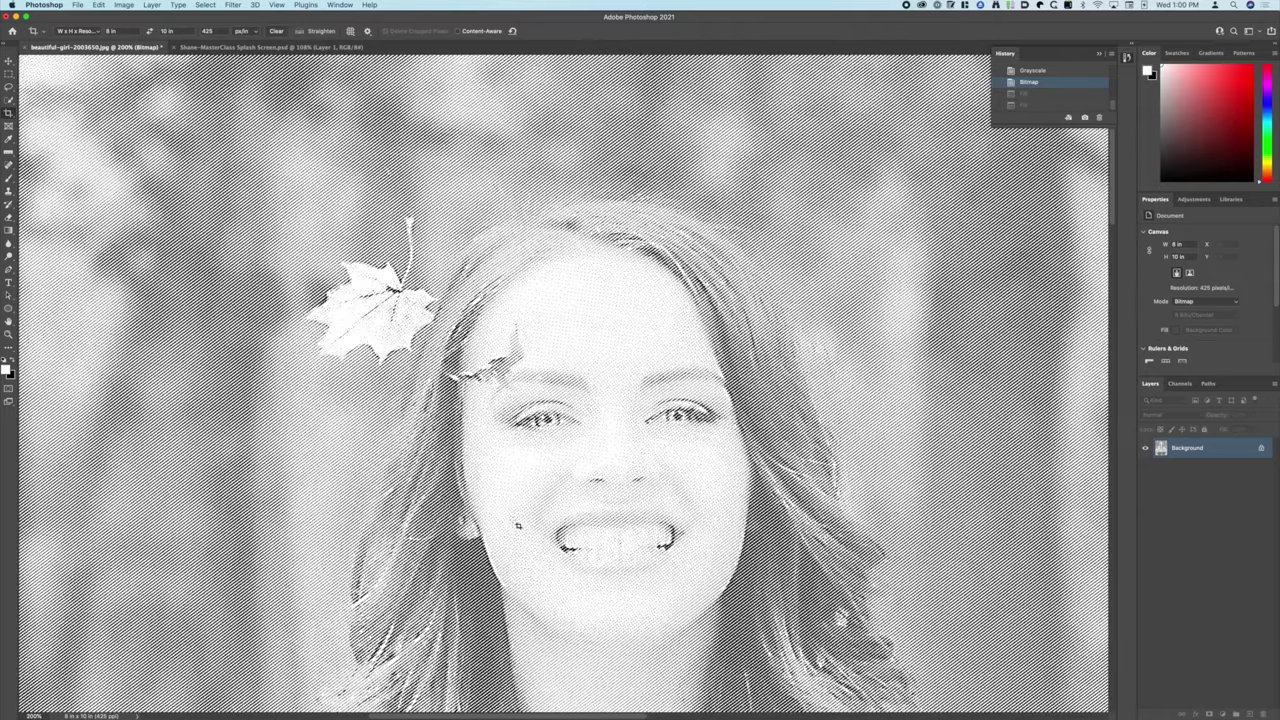
pyautogui.press('super+plus')
pyautogui.press('super+plus')
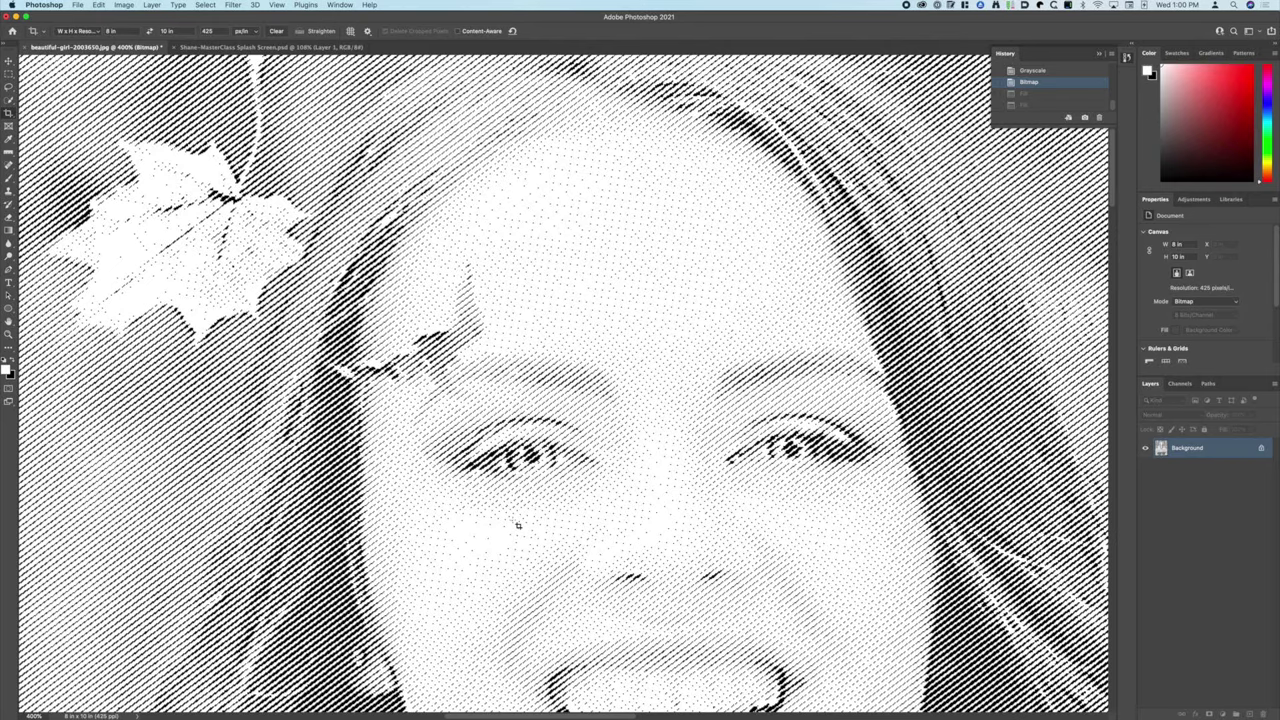
pyautogui.press('super+0')
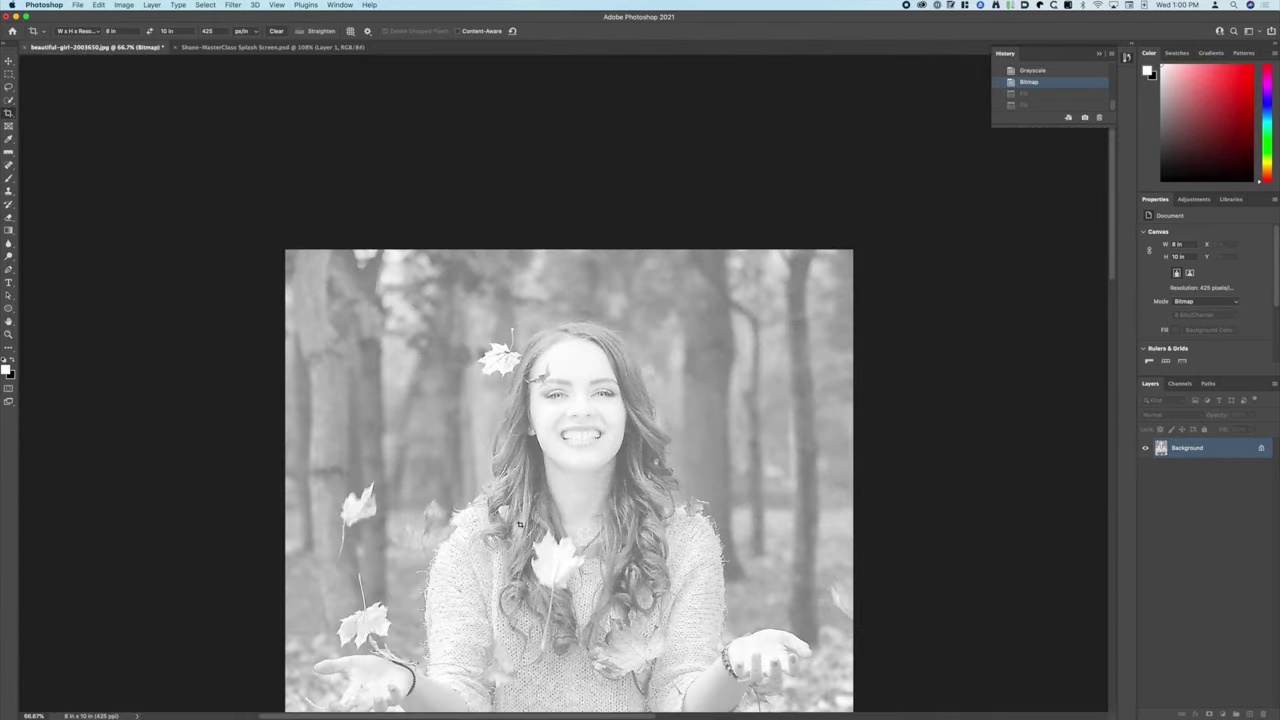
pyautogui.press('super+minus')
pyautogui.press('super+minus')
pyautogui.press('super+minus')
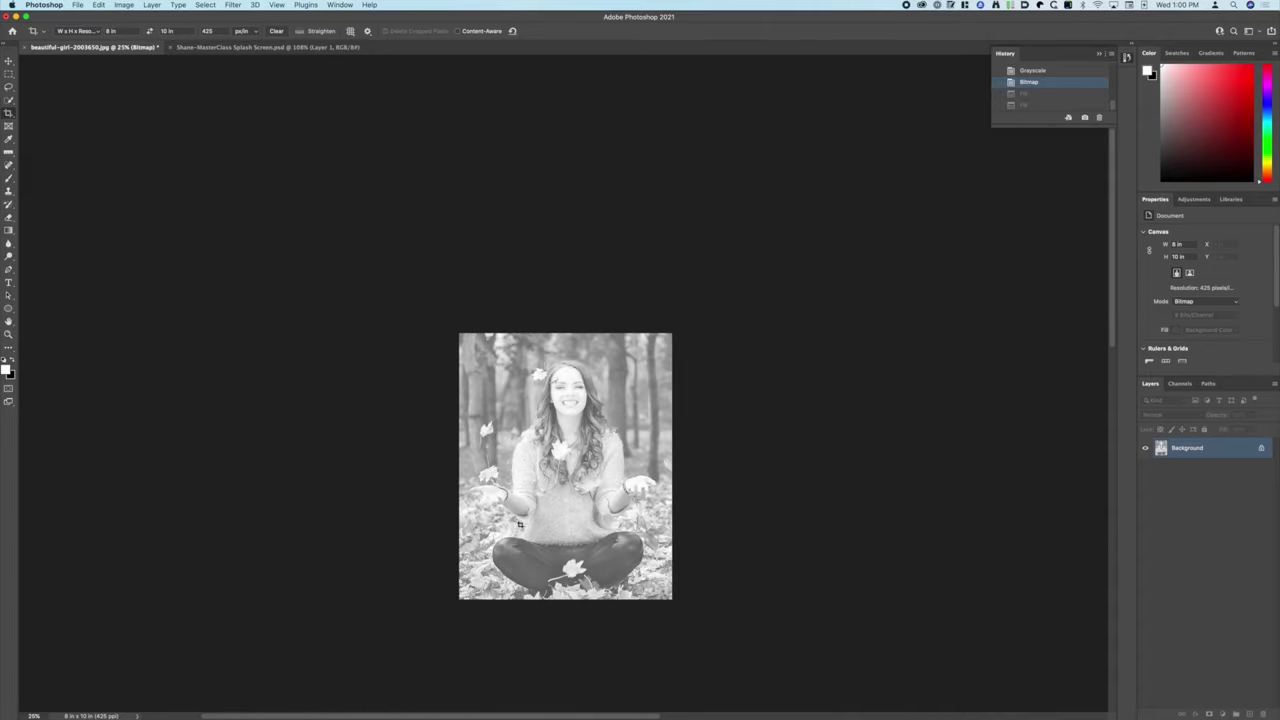
pyautogui.press('super+plus')
pyautogui.press('super+plus')
pyautogui.press('super+plus')
pyautogui.press('super+plus')
pyautogui.press('super+plus')
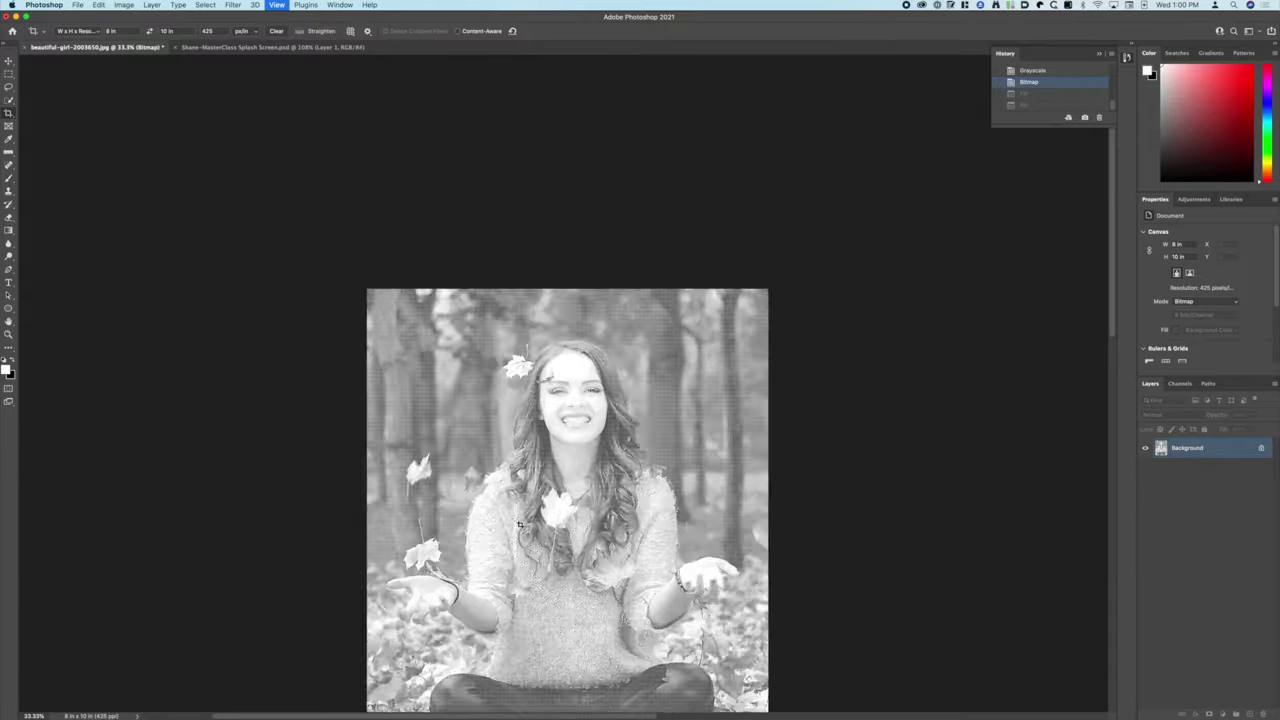
pyautogui.press('super+plus')
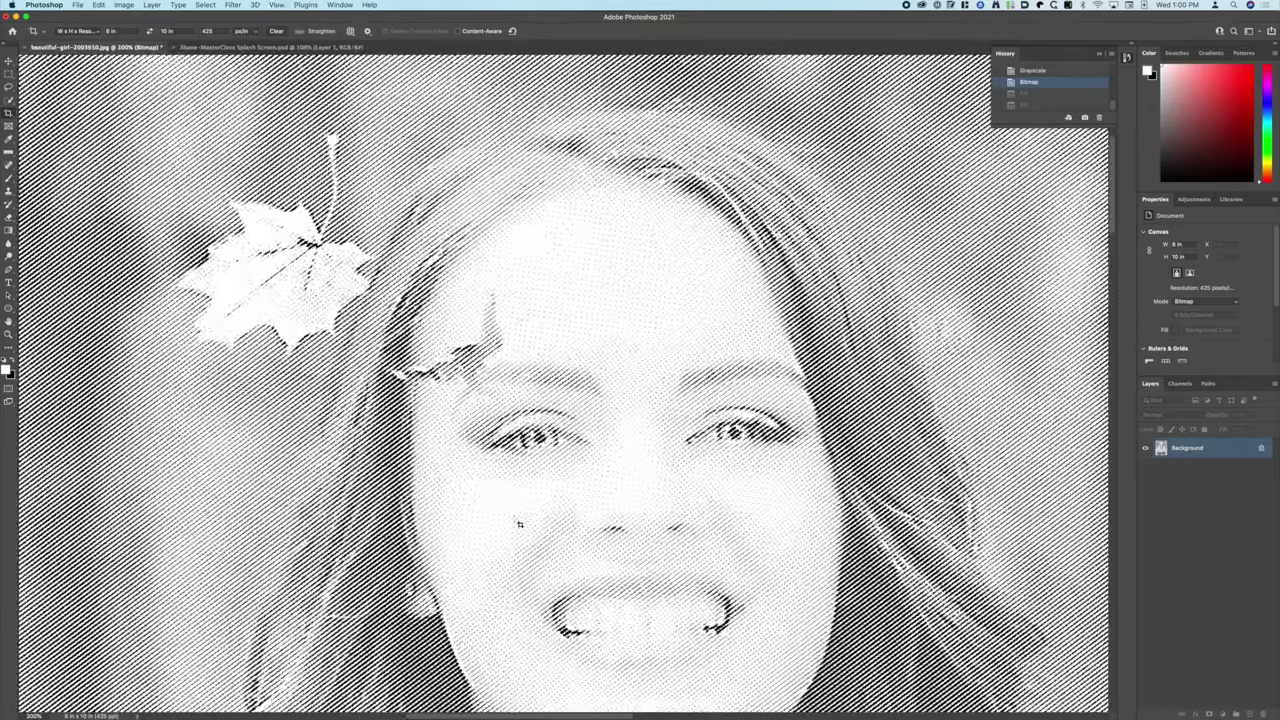
pyautogui.press('super+minus')
pyautogui.scroll(-5, 622, 446)
pyautogui.hscroll(-2, 622, 446)
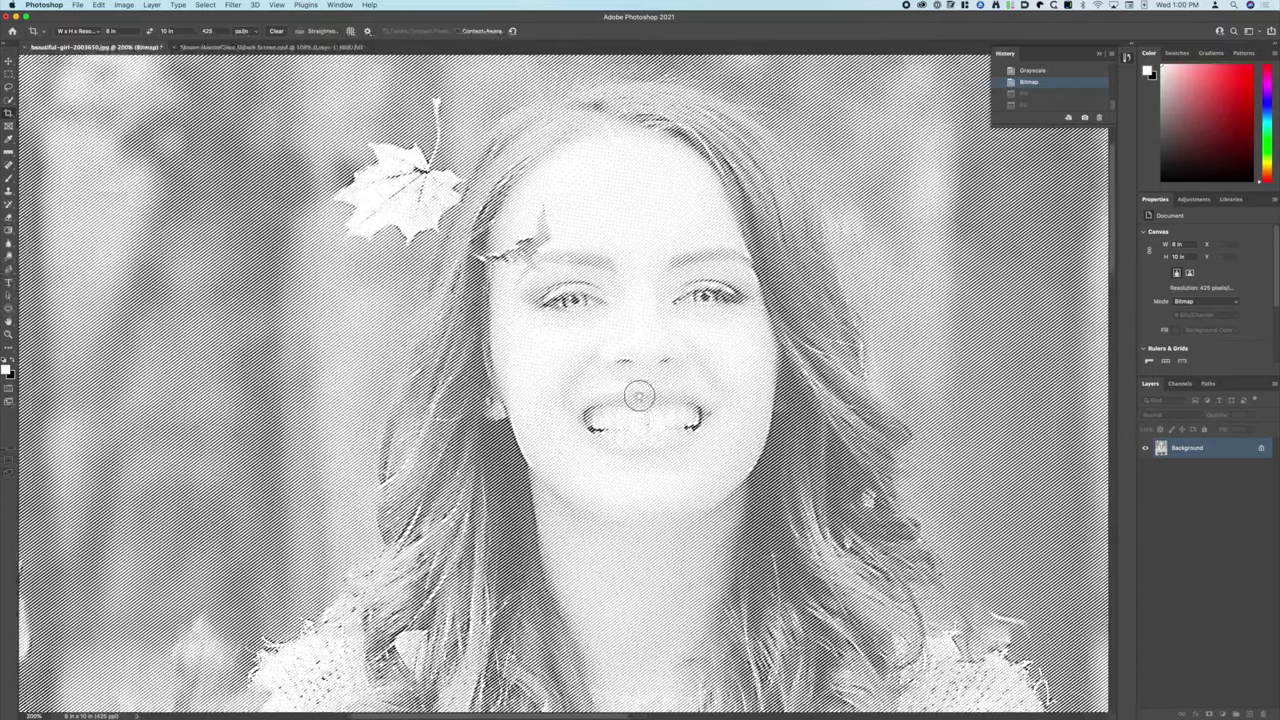
# Save the halftone portrait as the PNG file 8x10 Girl Example in the Being Printed folder, using the large file size option
pyautogui.click(78, 5)
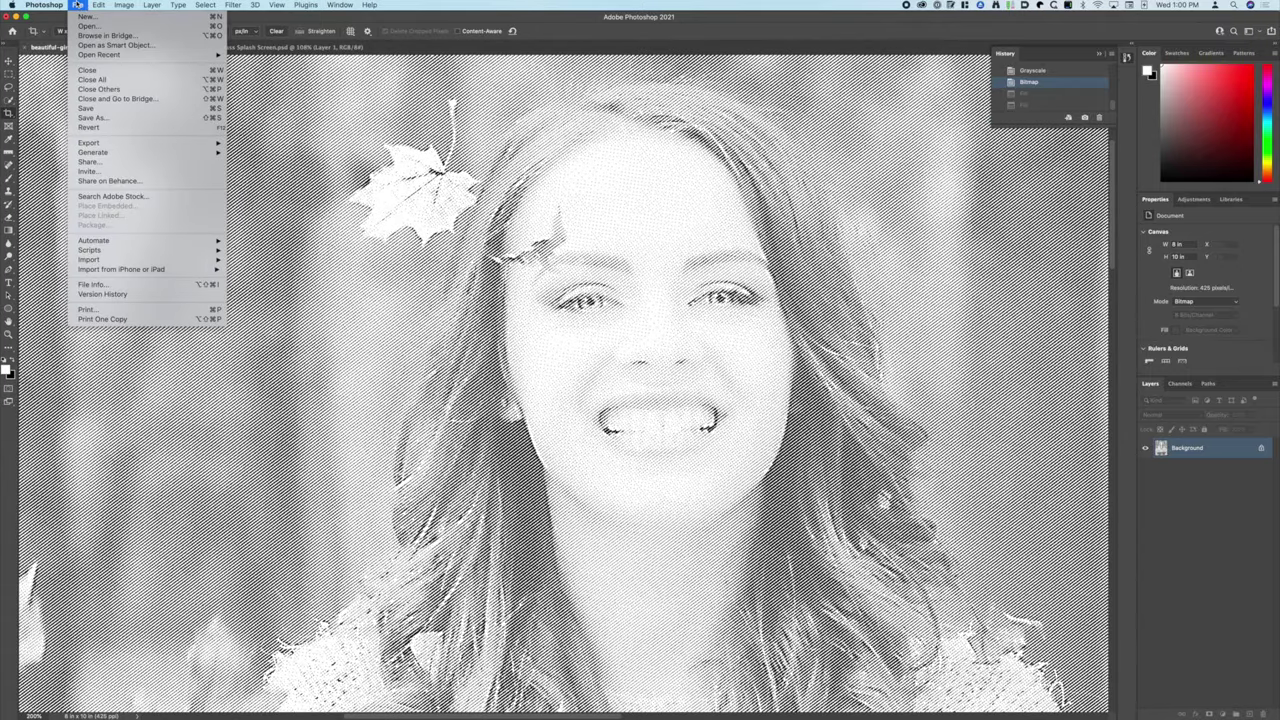
pyautogui.click(104, 121)
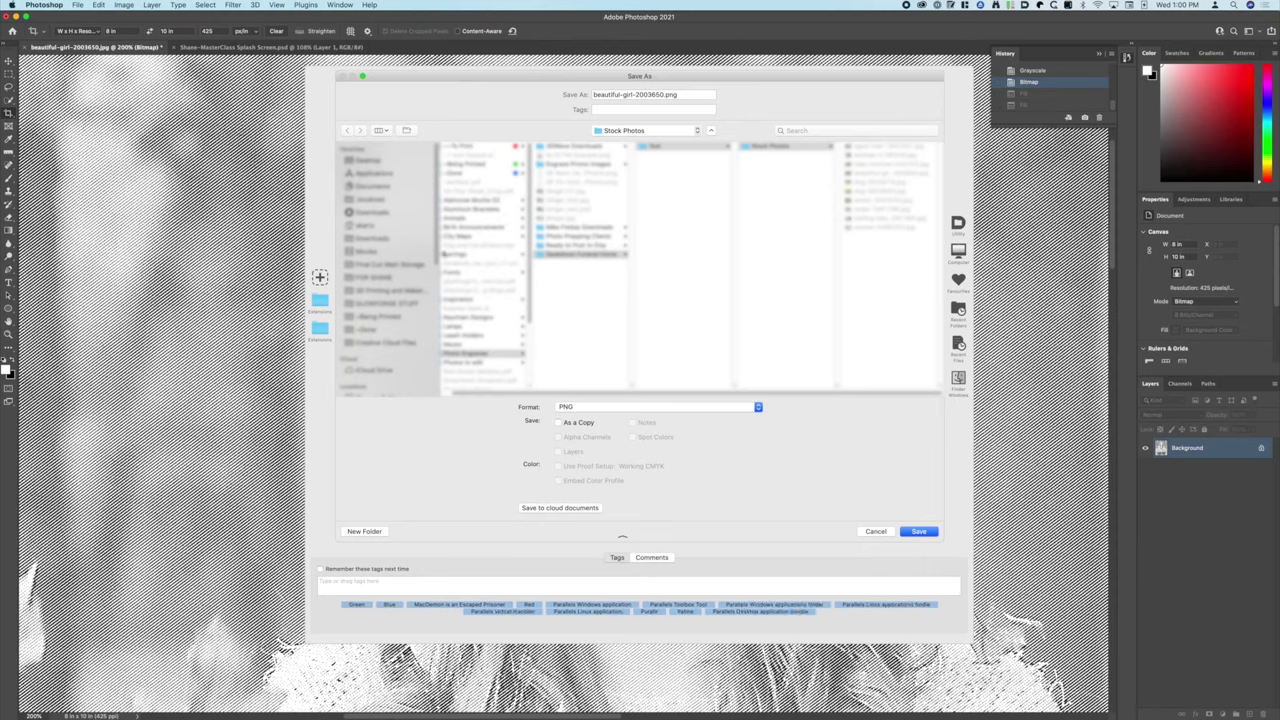
pyautogui.click(383, 316)
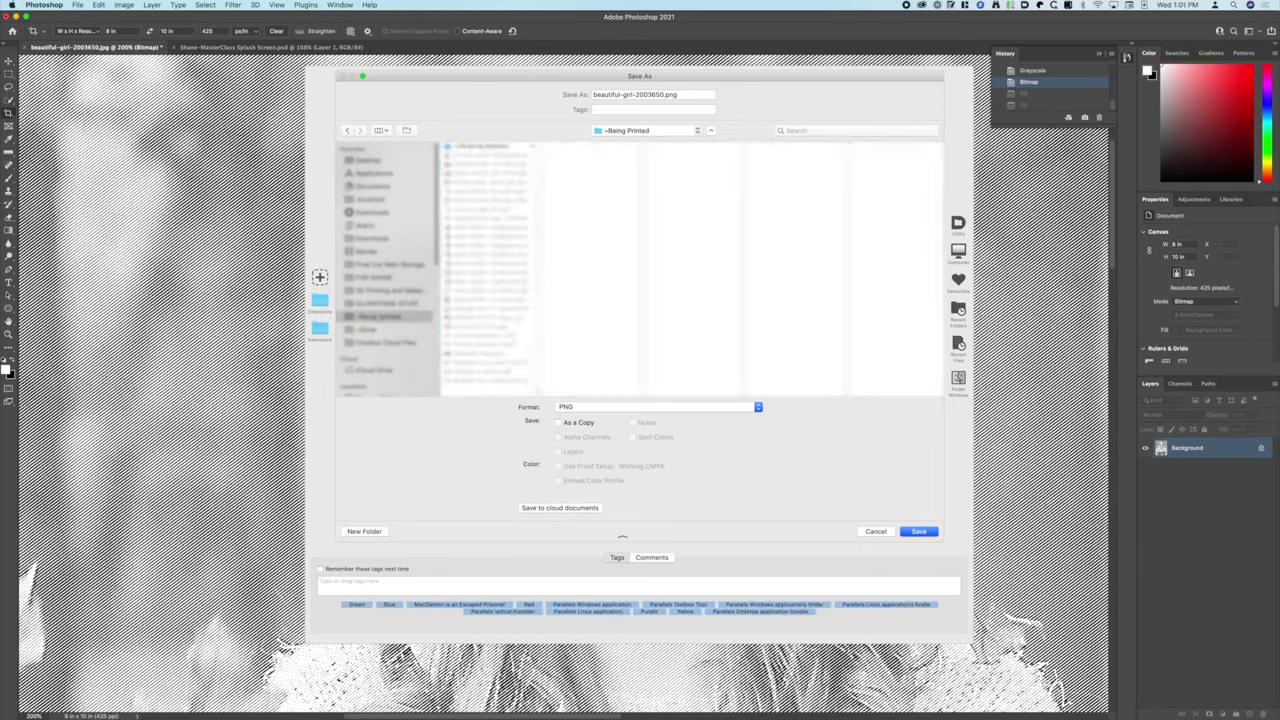
pyautogui.click(662, 94)
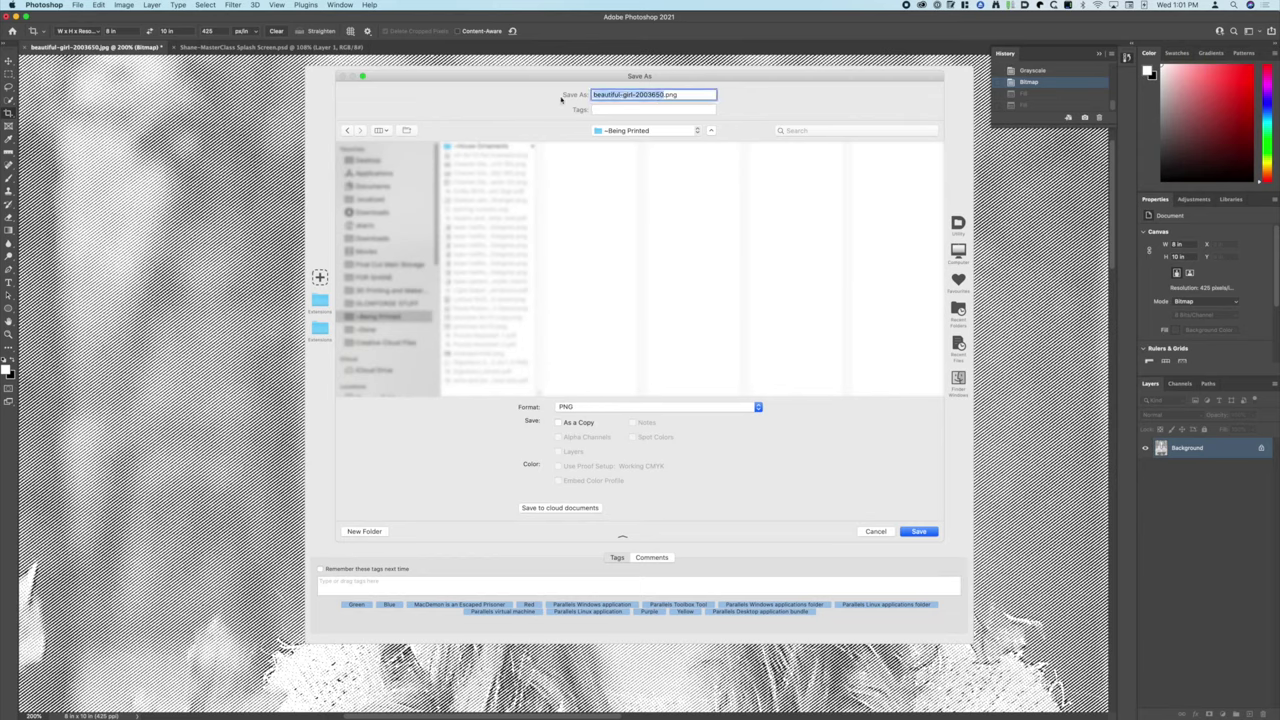
pyautogui.write('8x10 Girl Example')
pyautogui.click(927, 532)
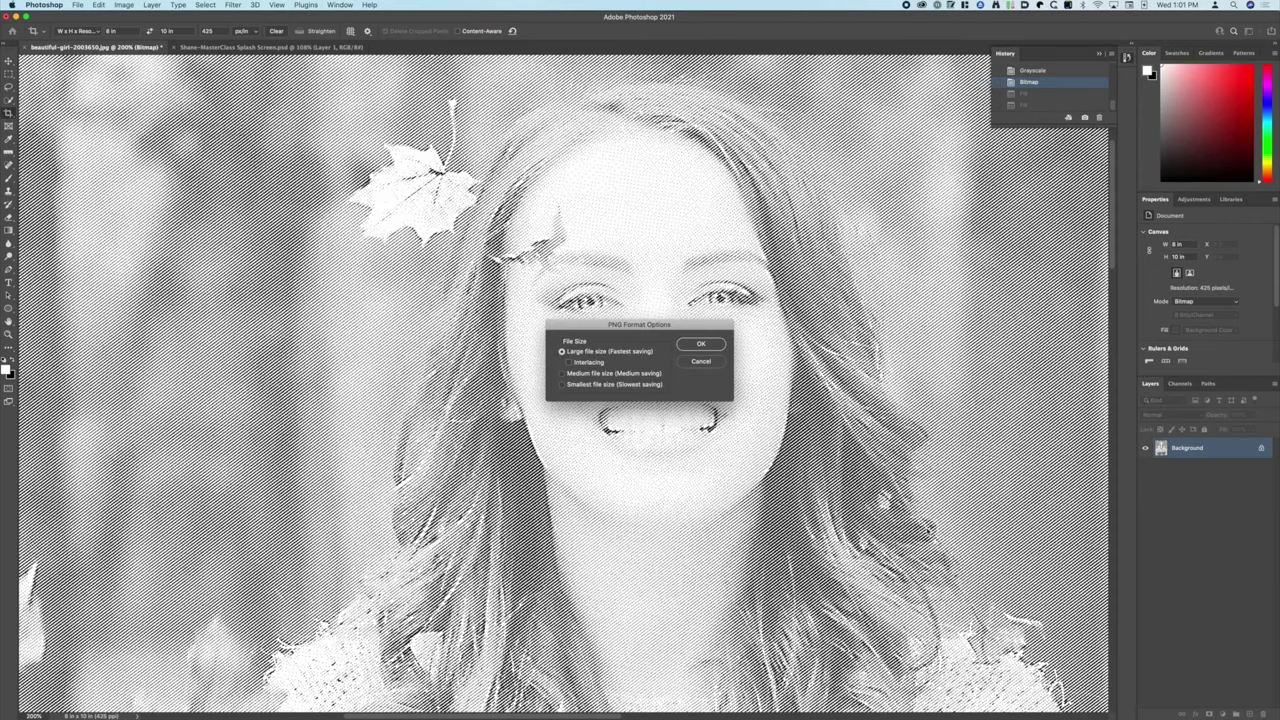
pyautogui.click(701, 344)
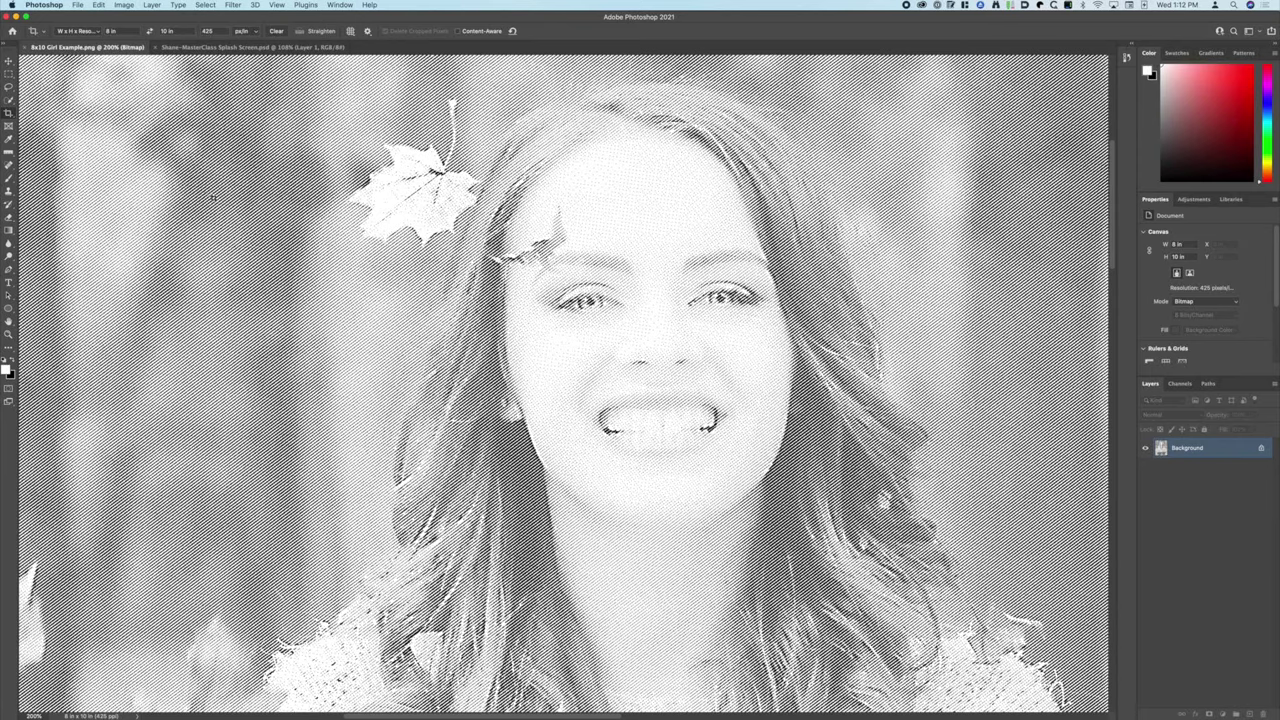
# Convert the saved bitmap portrait to Grayscale mode with a size ratio of 1
pyautogui.press('super+minus')
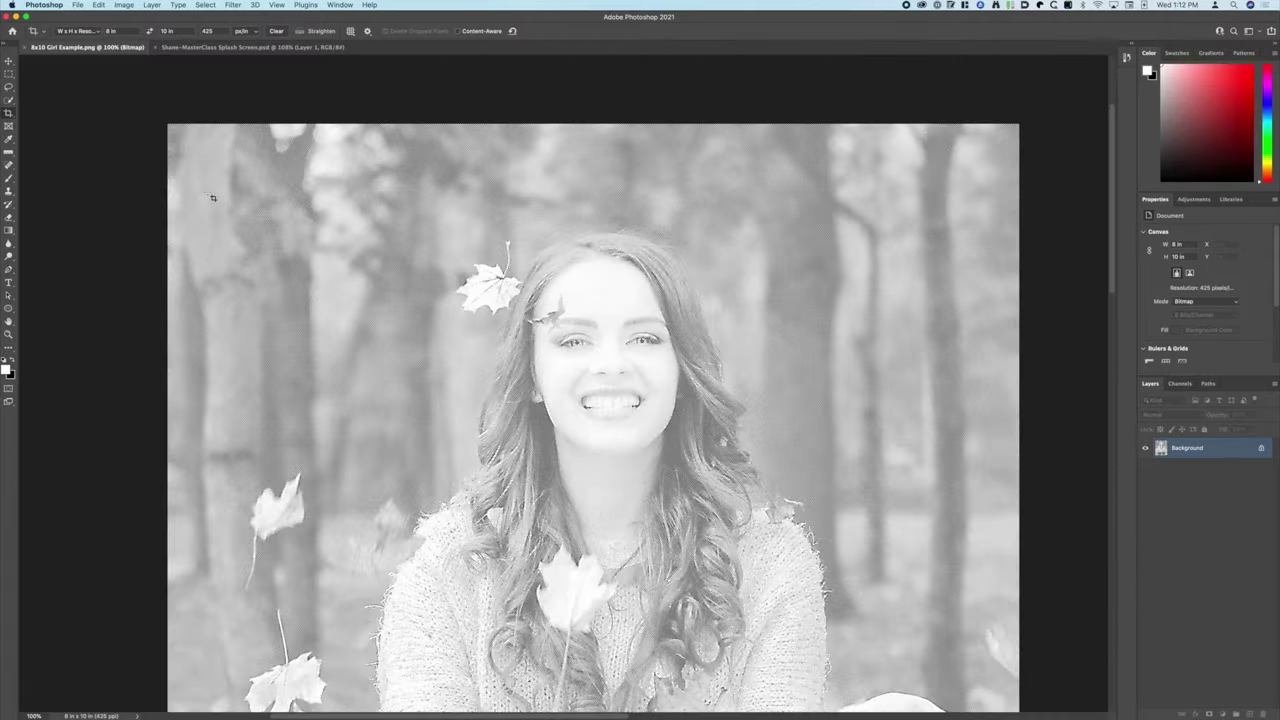
pyautogui.press('super+minus')
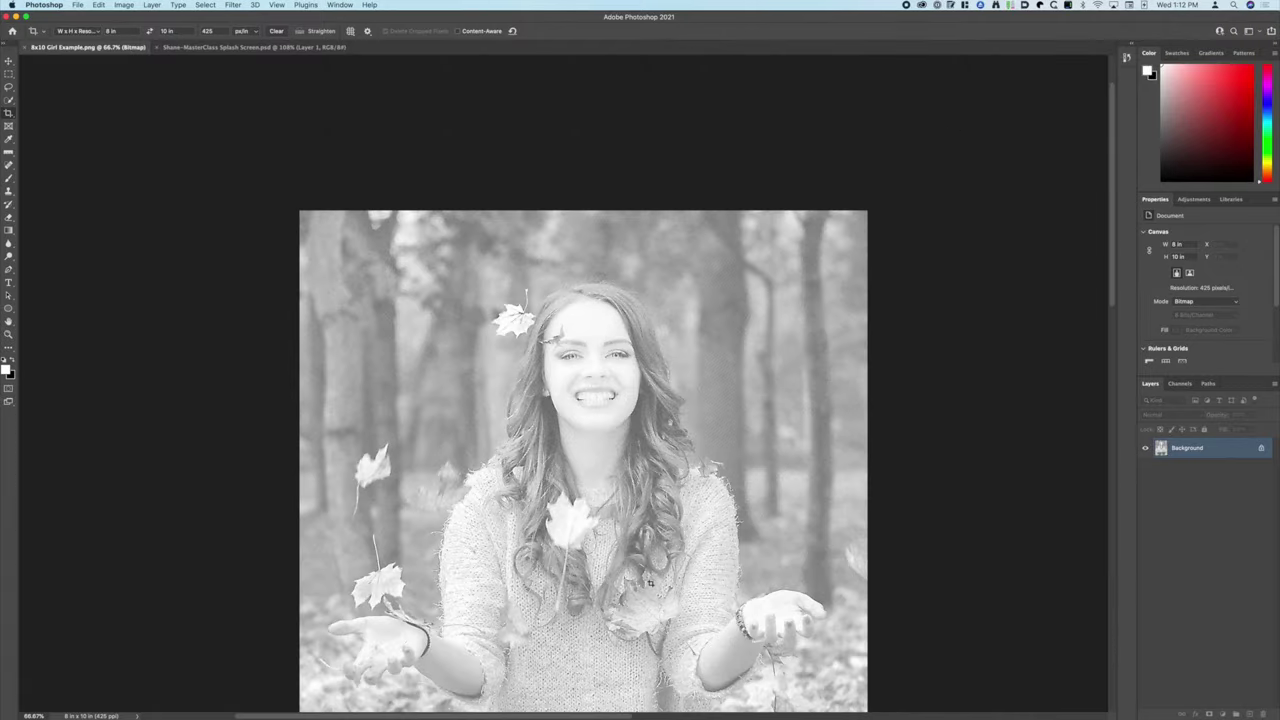
pyautogui.scroll(-5, 632, 615)
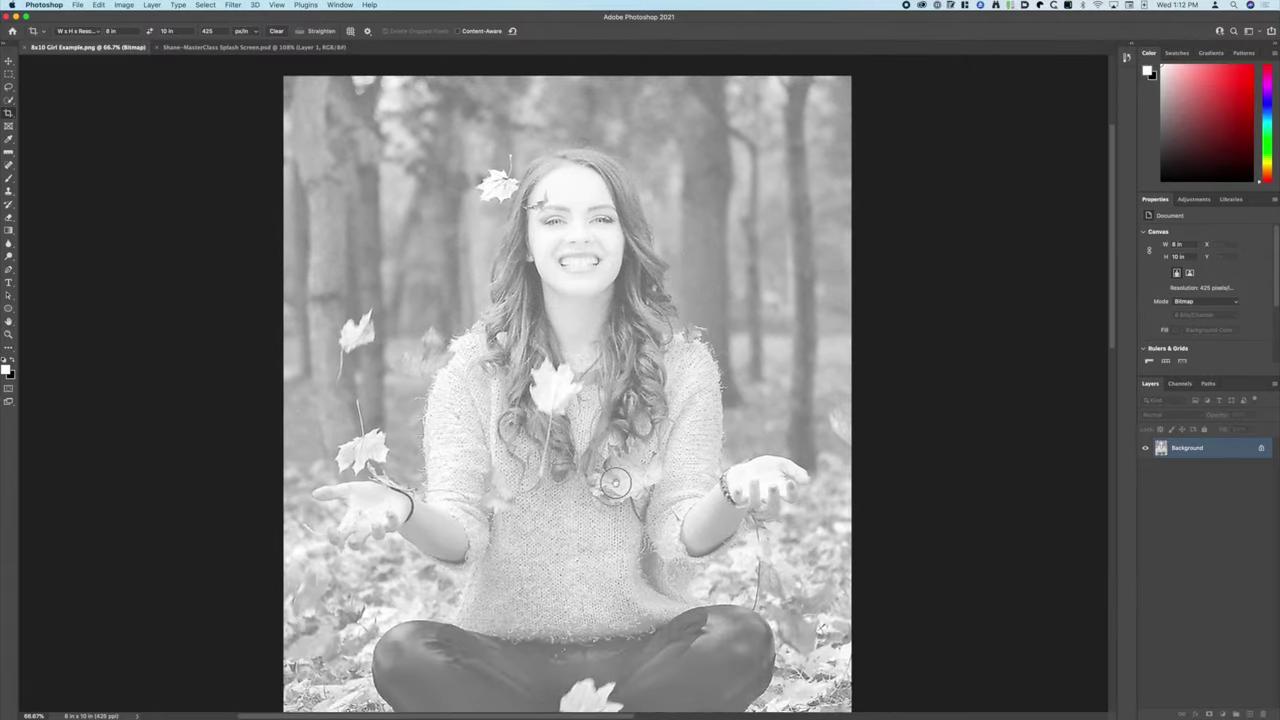
pyautogui.press('Return')
pyautogui.press('v')
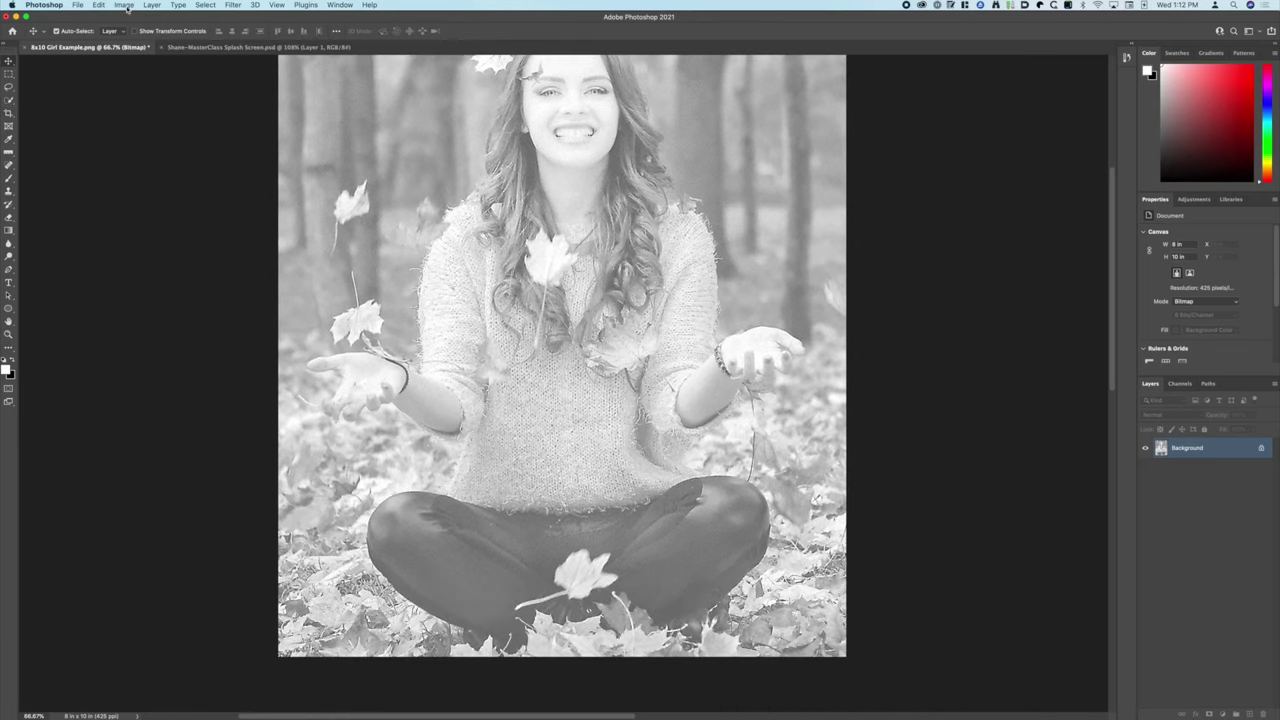
pyautogui.click(126, 6)
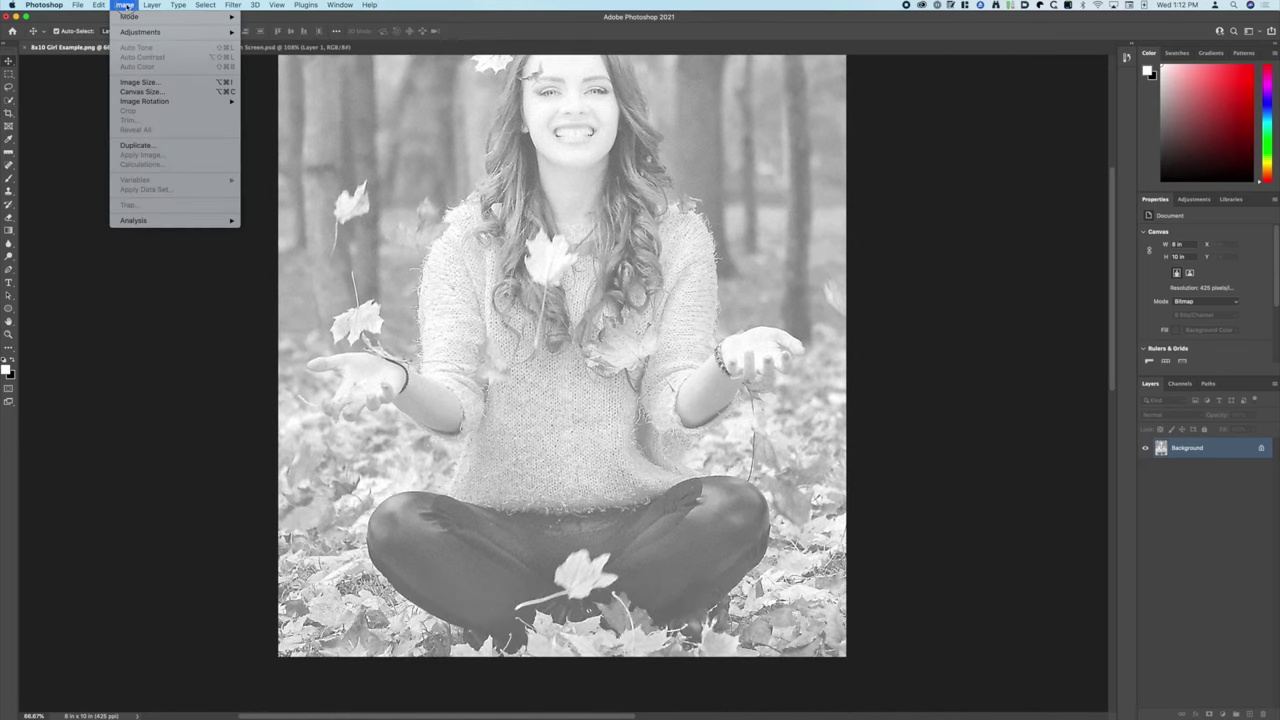
pyautogui.moveTo(150, 17)
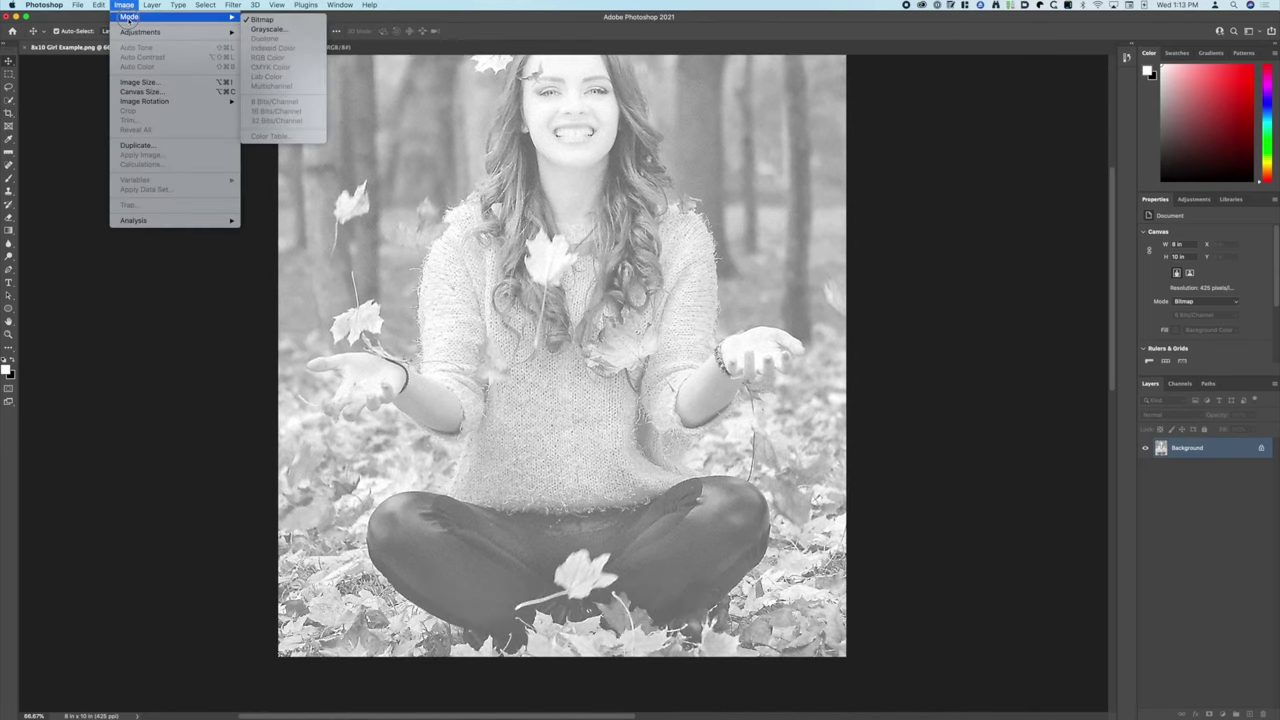
pyautogui.click(268, 31)
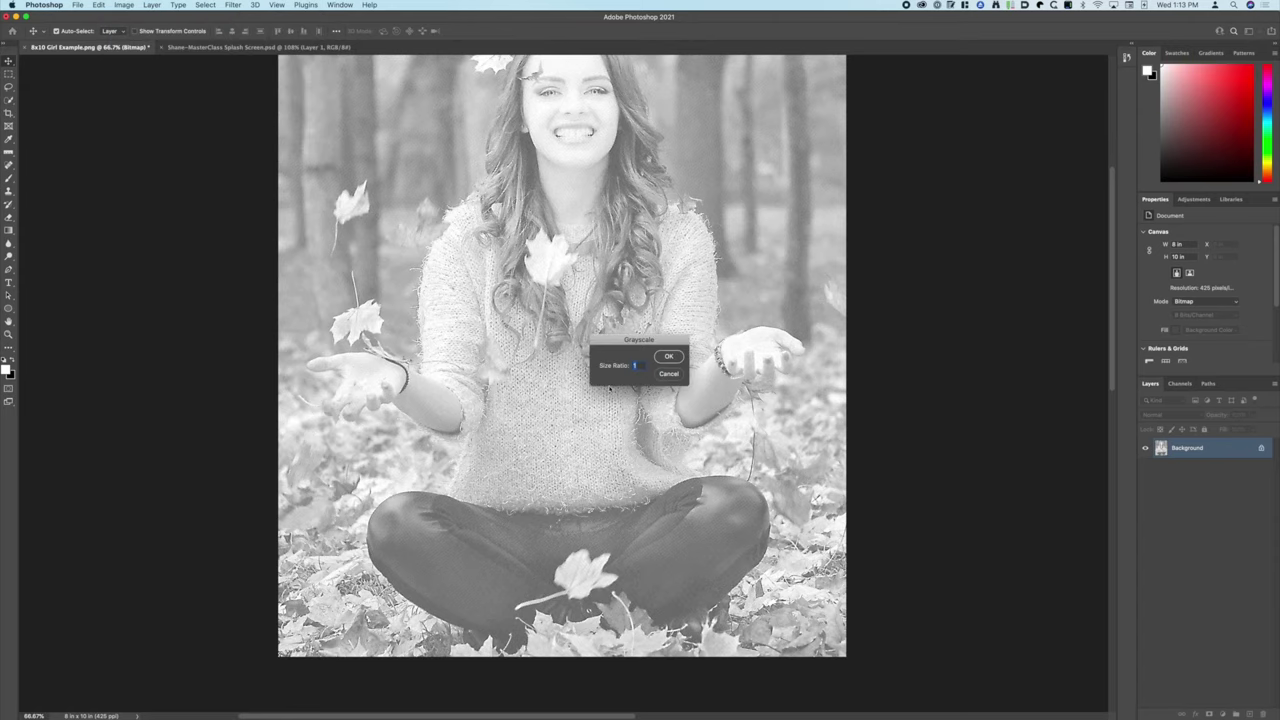
pyautogui.click(670, 358)
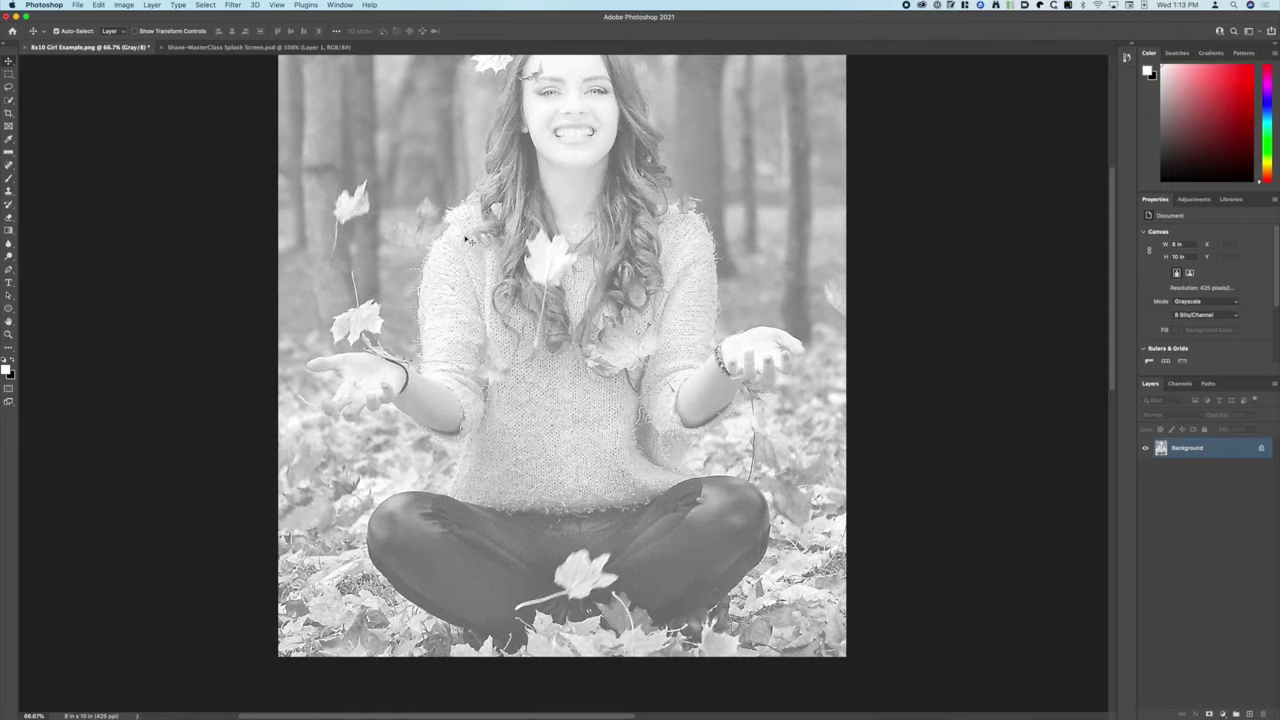
# Examine the halftone lines of the grayscale portrait at 300% on the sweater and face, and compare with the full view
pyautogui.press('super+equal')
pyautogui.press('super+equal')
pyautogui.press('super+equal')
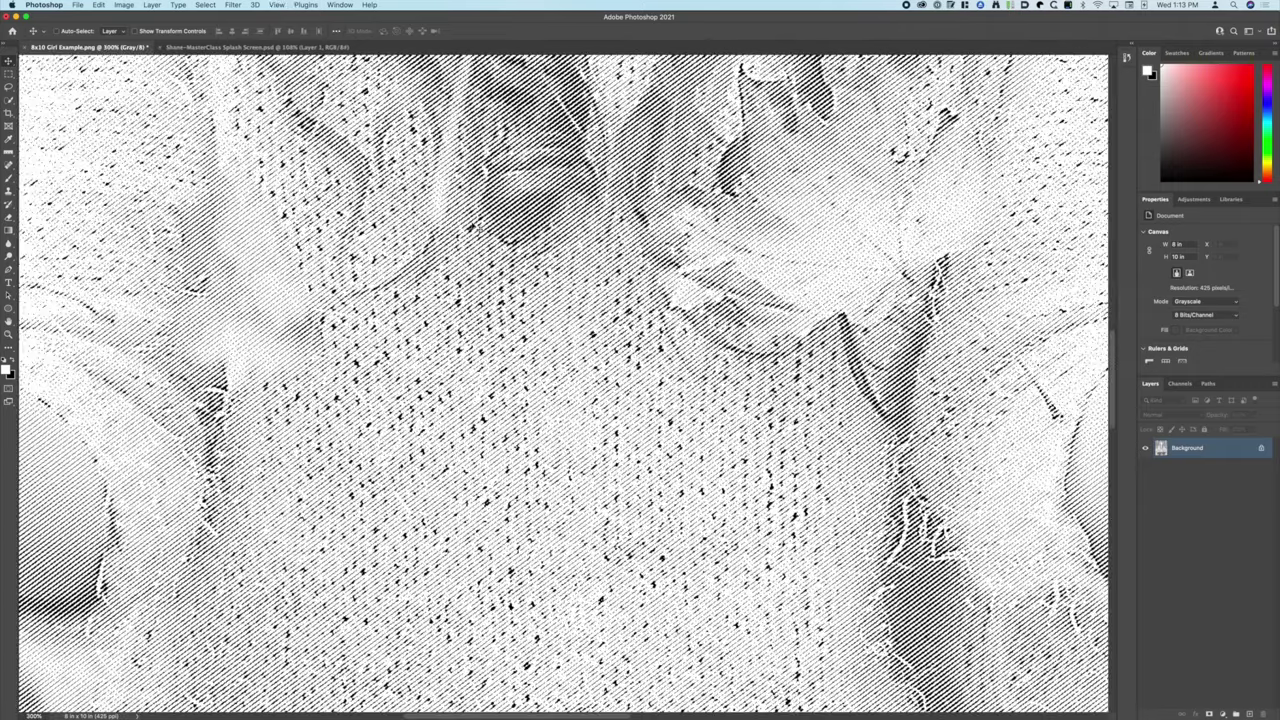
pyautogui.moveTo(478, 228); pyautogui.dragTo(484, 242)
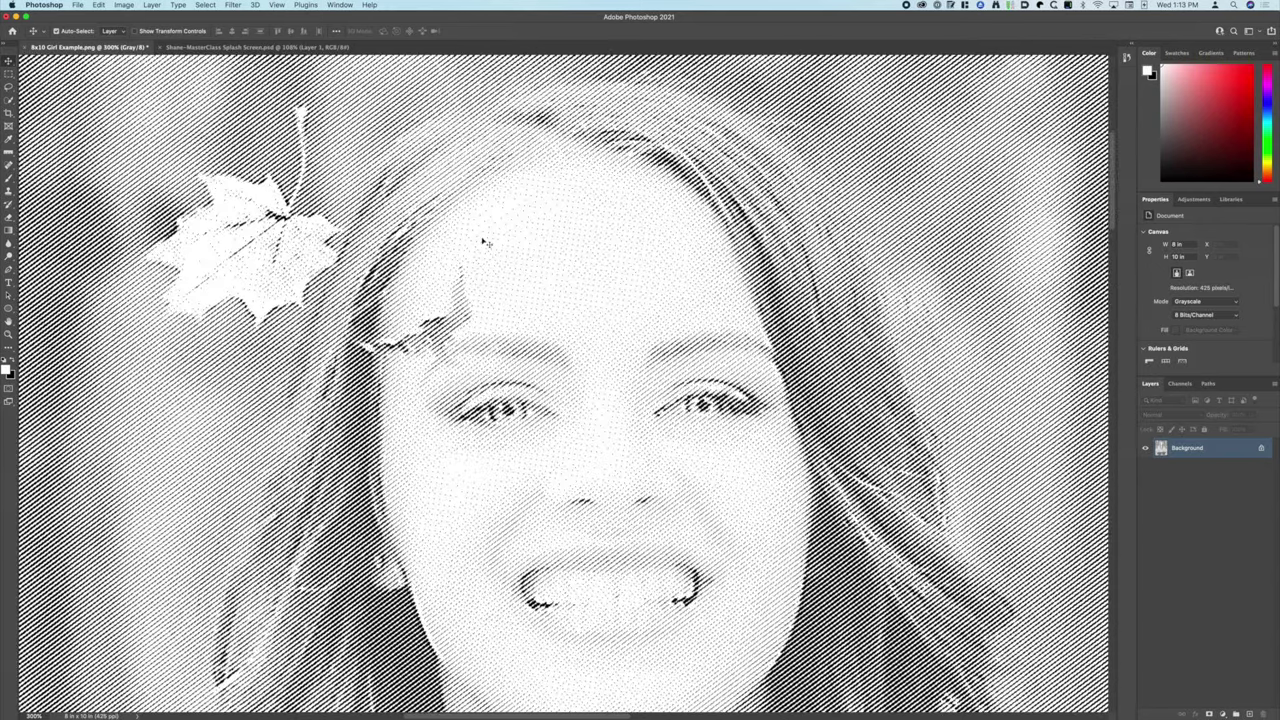
pyautogui.press('super+minus')
pyautogui.press('super+minus')
pyautogui.press('super+minus')
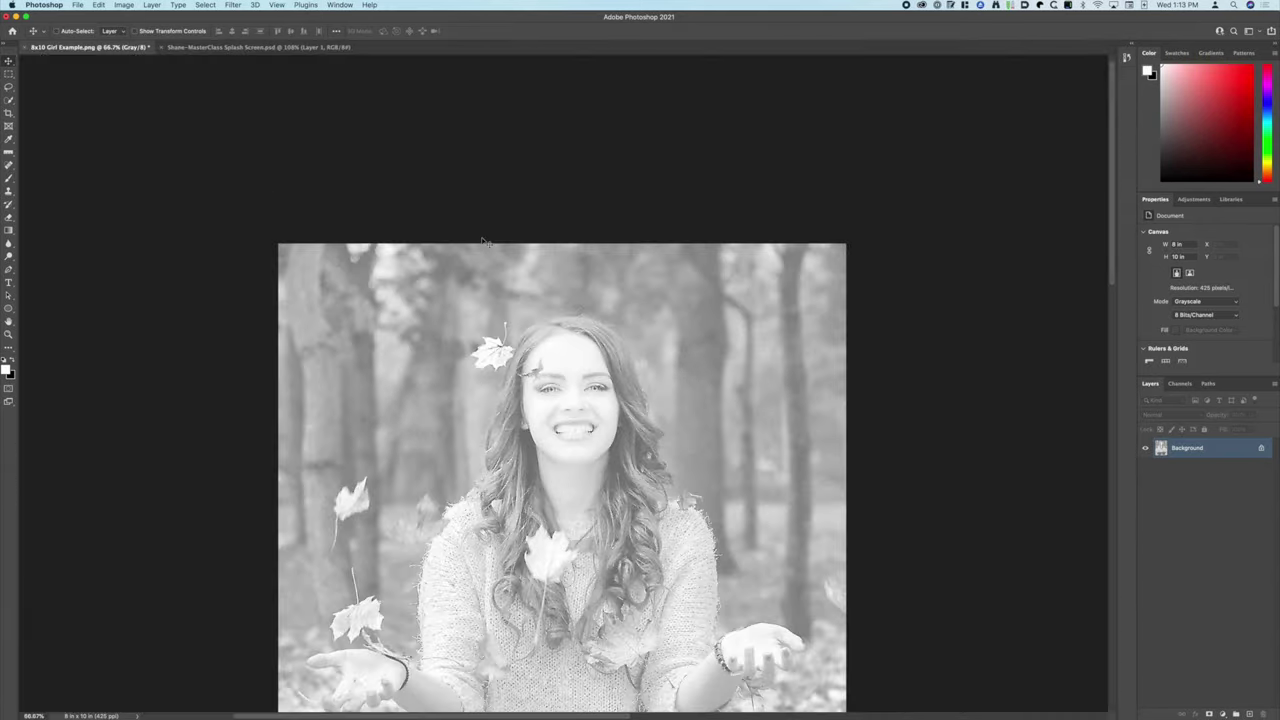
pyautogui.scroll(-5, 518, 276)
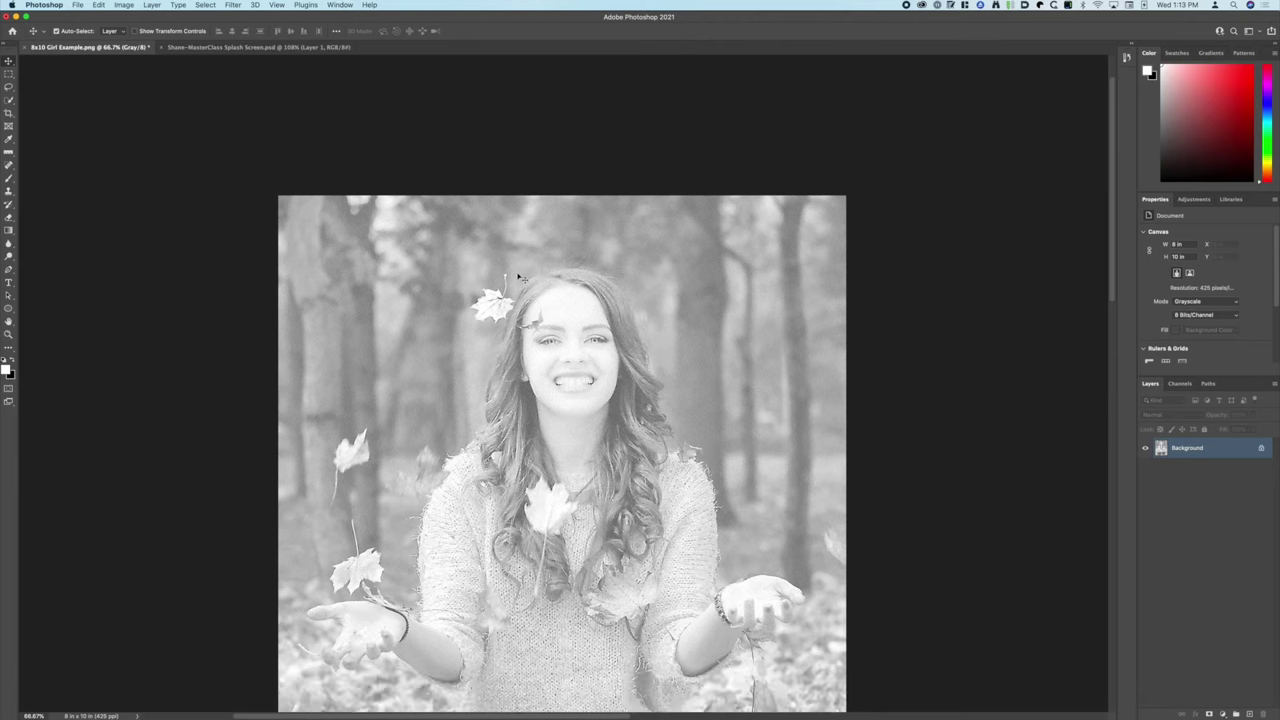
pyautogui.scroll(-5, 518, 276)
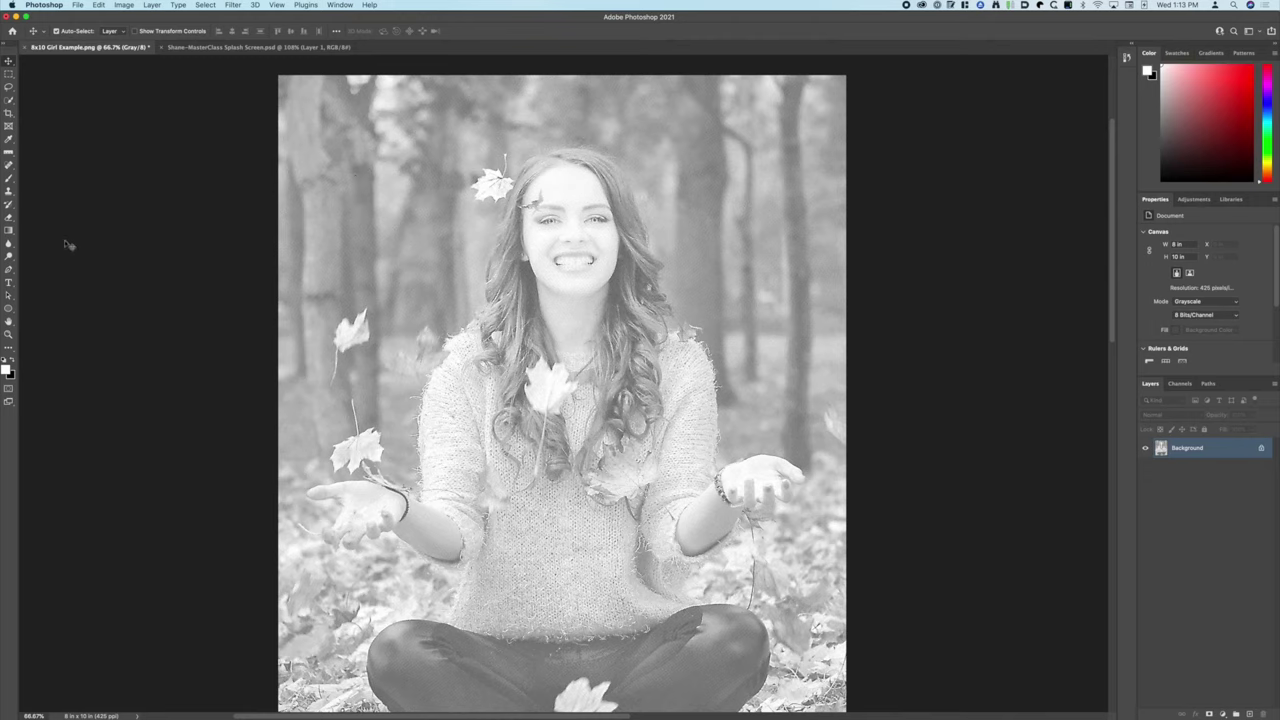
# Draw a white-filled ellipse shape about 7.76 by 8.63 in over the portrait with the Ellipse tool
pyautogui.click(9, 316)
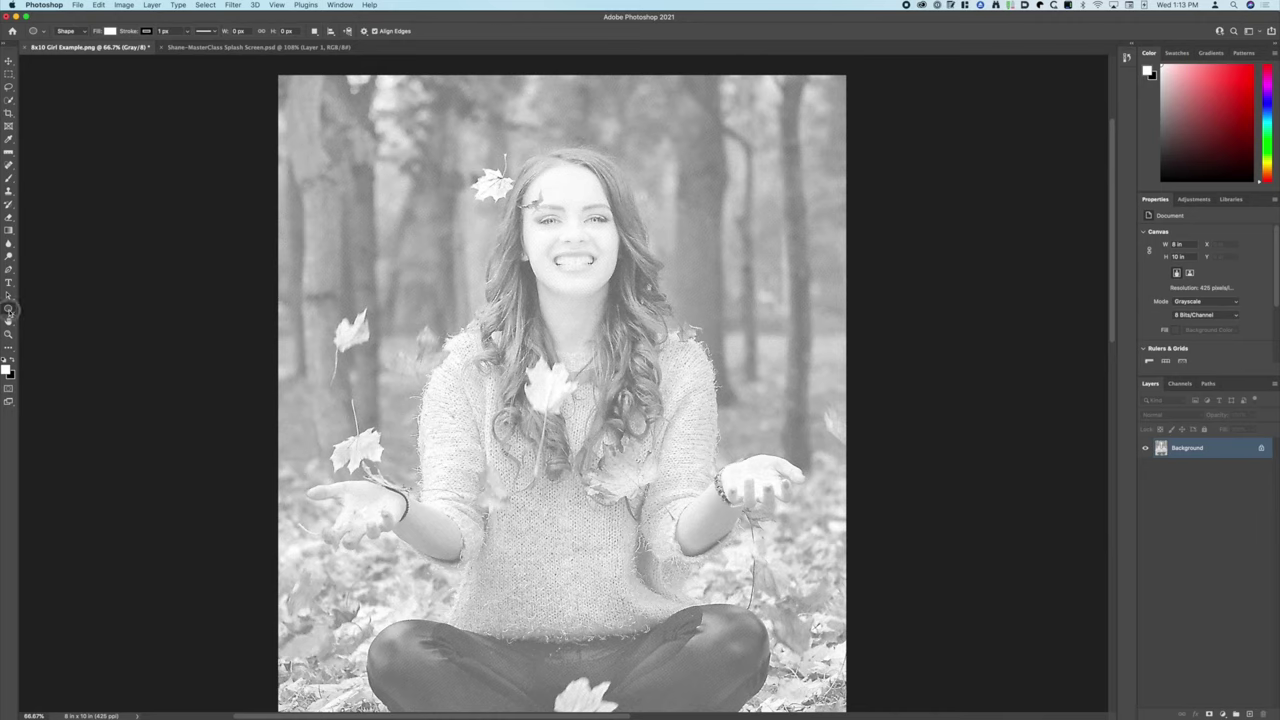
pyautogui.rightClick(9, 309)
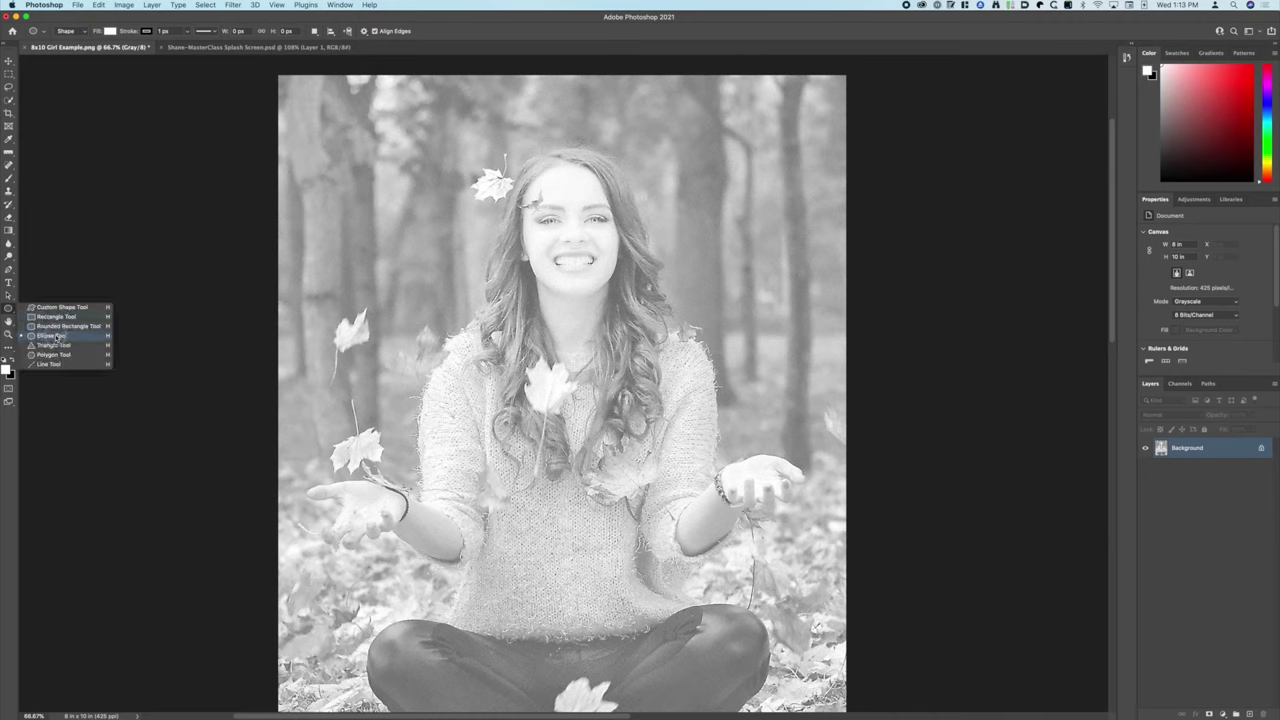
pyautogui.click(48, 336)
pyautogui.moveTo(280, 78); pyautogui.dragTo(844, 691)
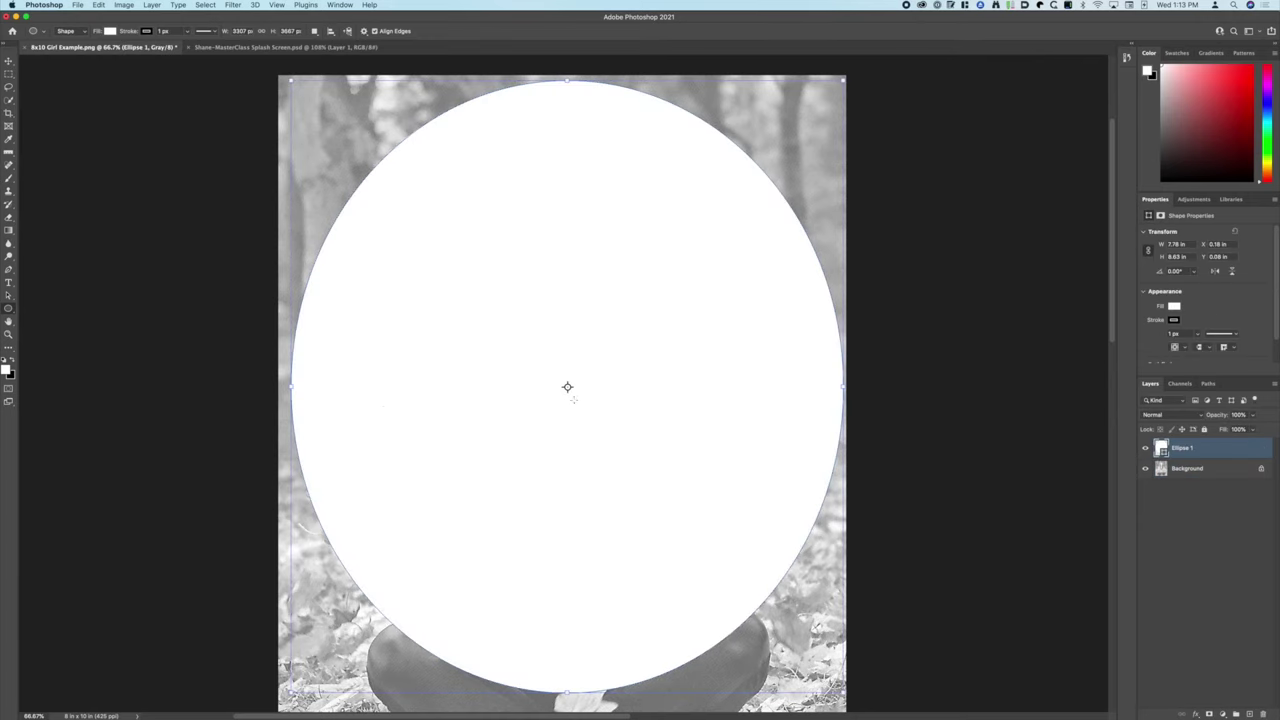
# Stretch the ellipse to all four edges of the canvas, making it 8 in wide and 10 in high
pyautogui.moveTo(289, 387); pyautogui.dragTo(278, 386)
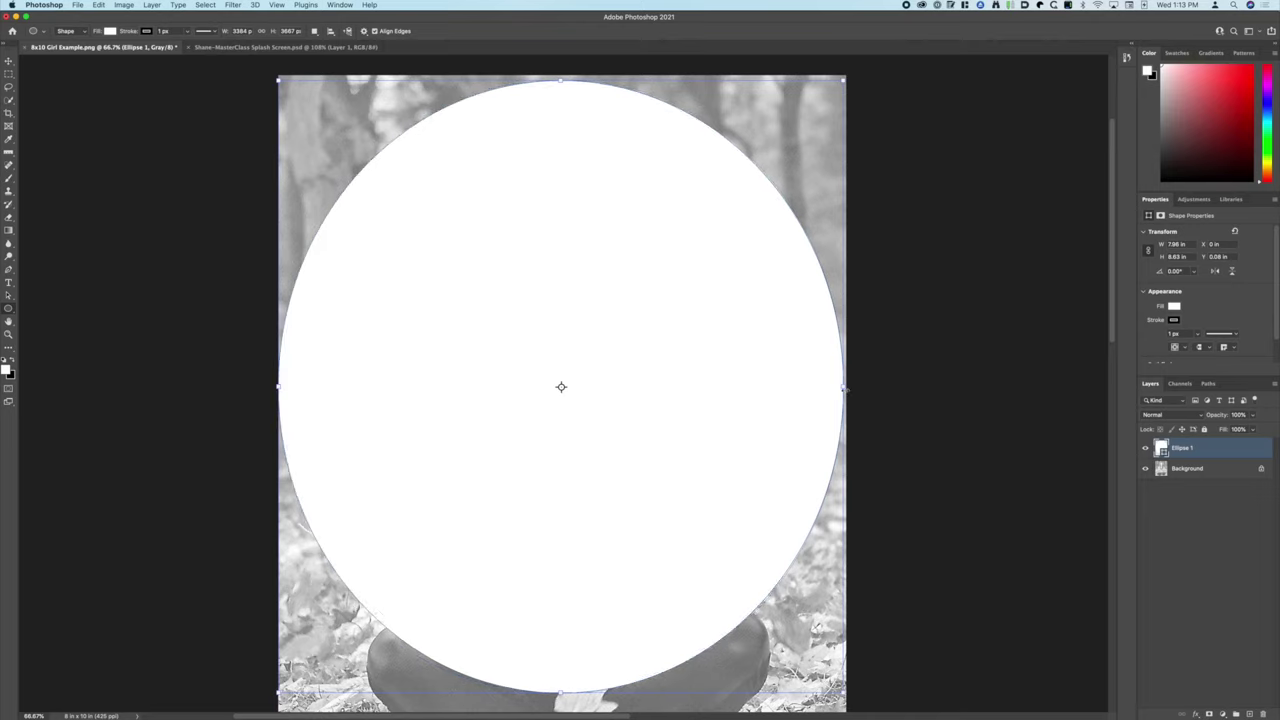
pyautogui.moveTo(843, 386); pyautogui.dragTo(847, 386)
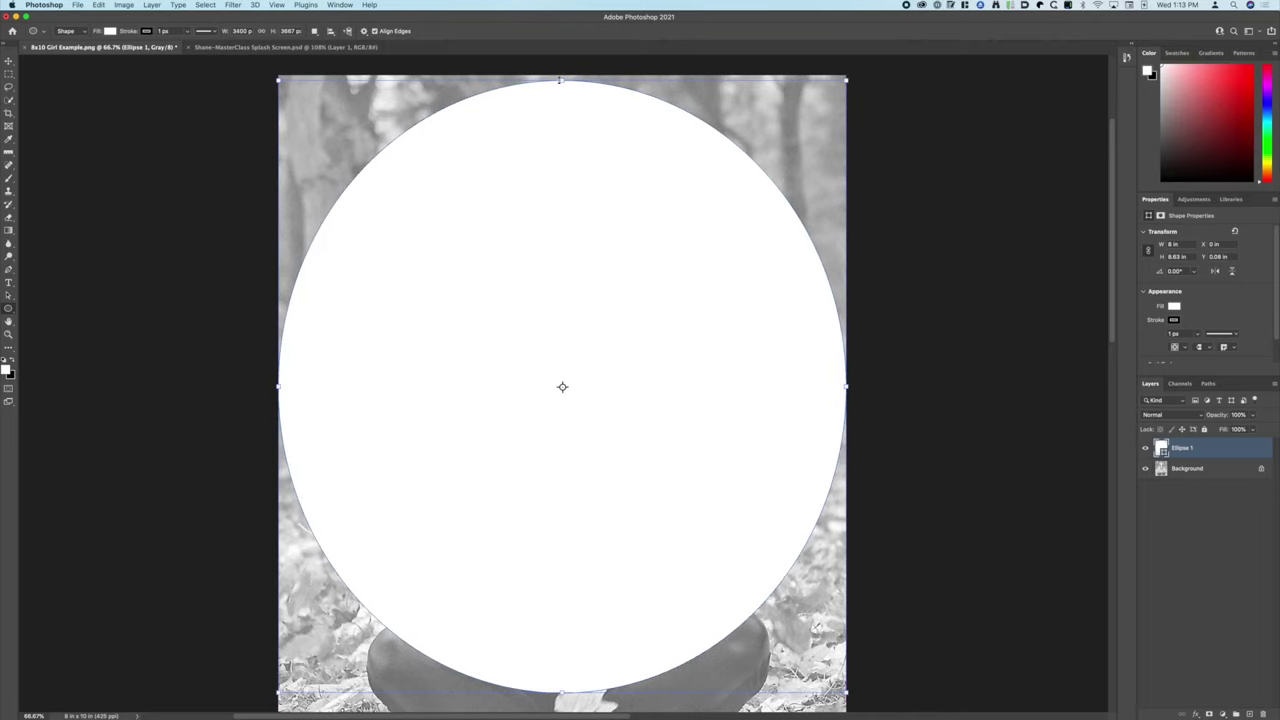
pyautogui.moveTo(561, 81); pyautogui.dragTo(561, 77)
pyautogui.scroll(-5, 562, 380)
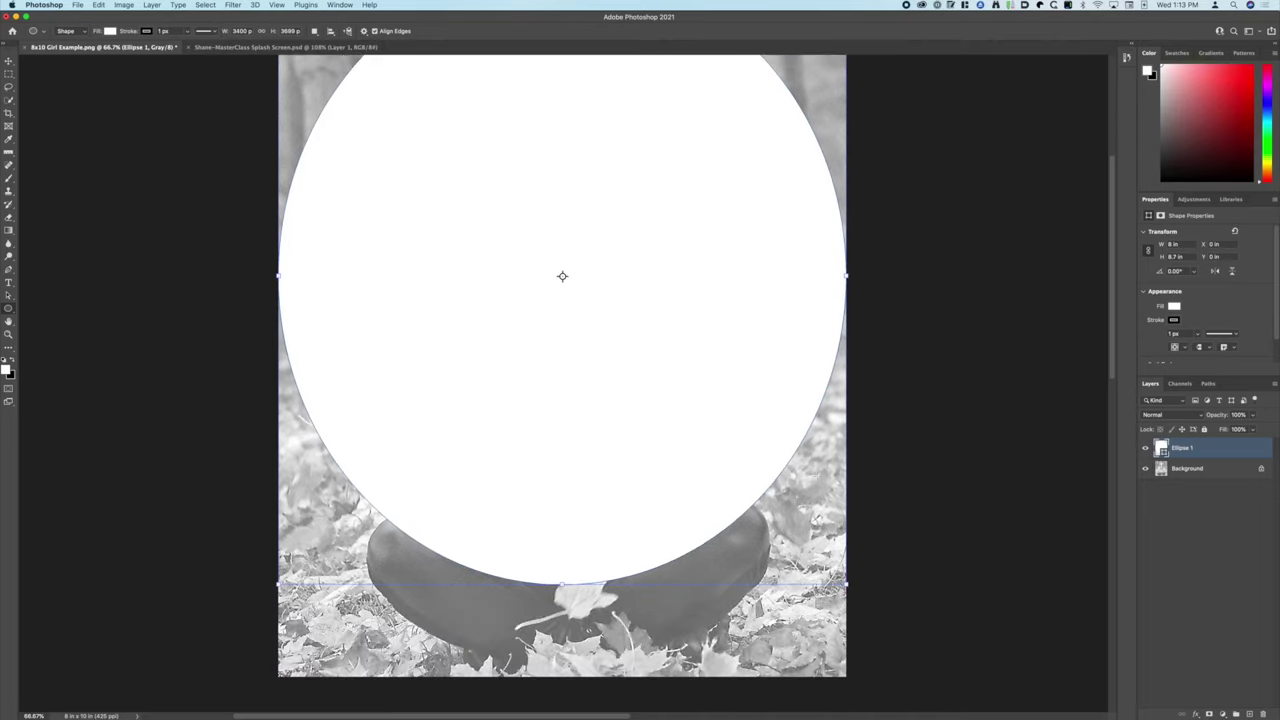
pyautogui.moveTo(562, 562); pyautogui.dragTo(560, 652)
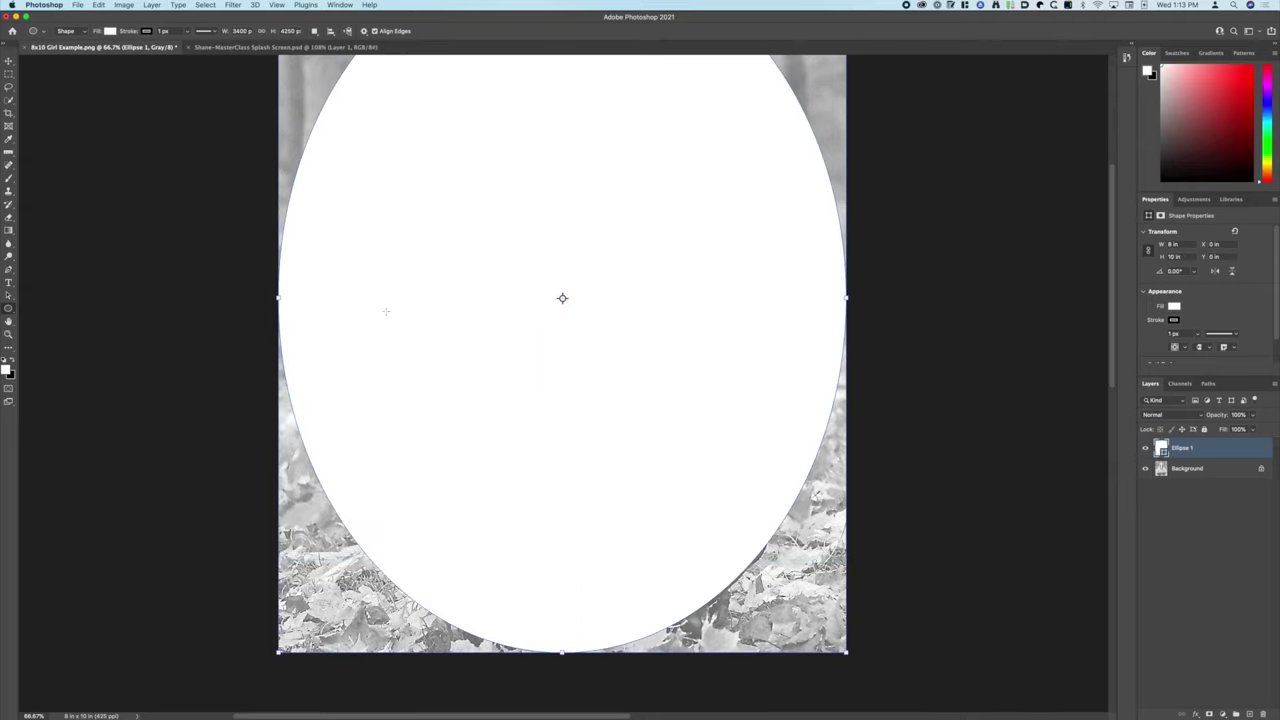
pyautogui.click(277, 5)
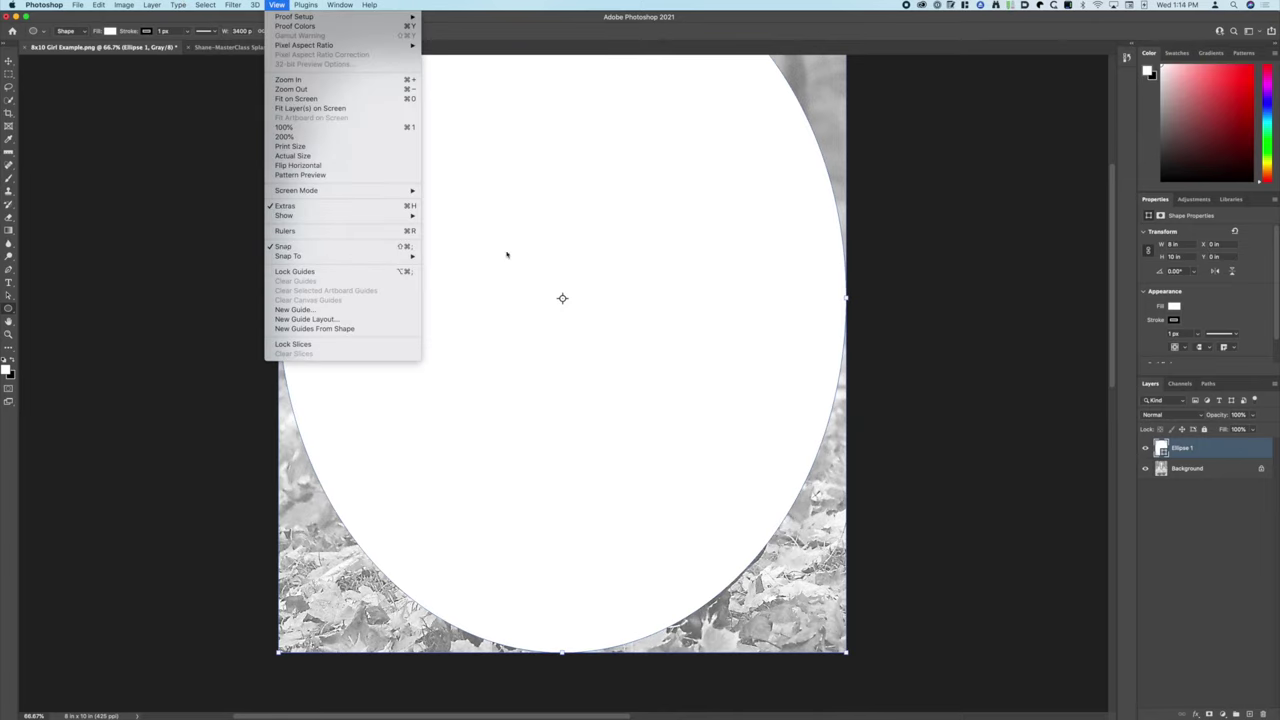
pyautogui.click(884, 190)
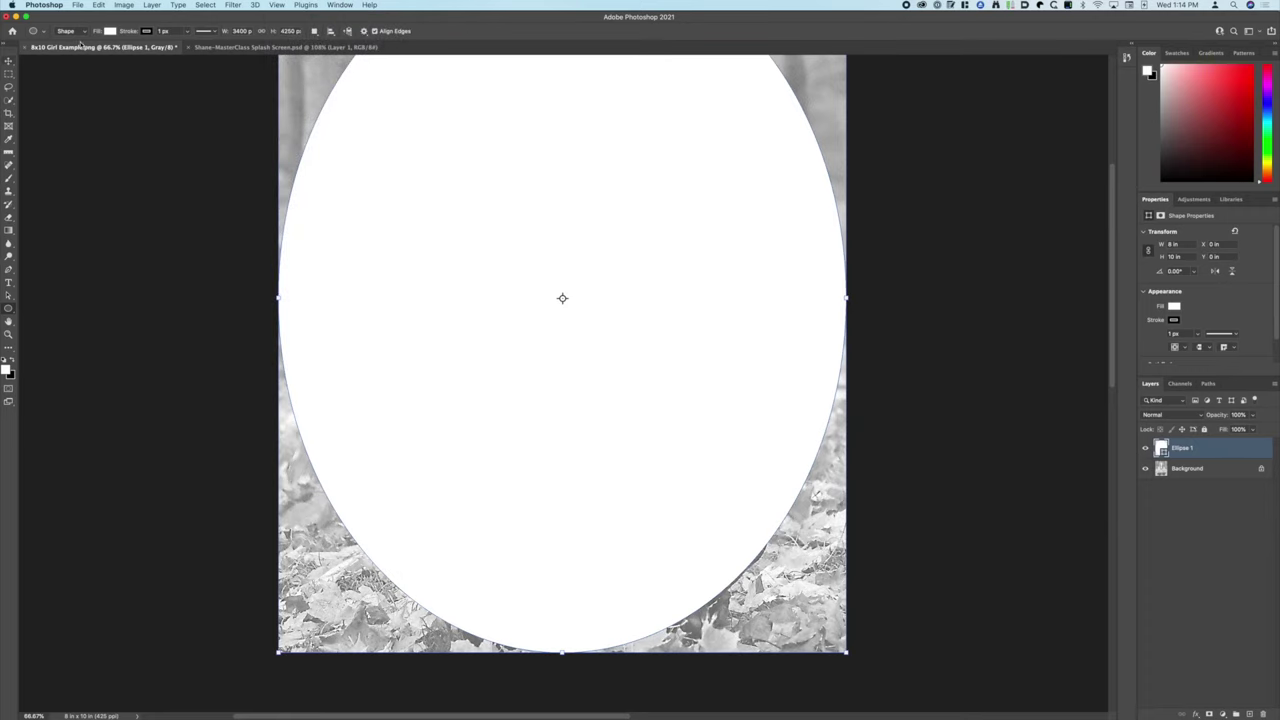
# Set the ellipse's fill to none, leaving only its 1 px outline over the portrait
pyautogui.click(111, 31)
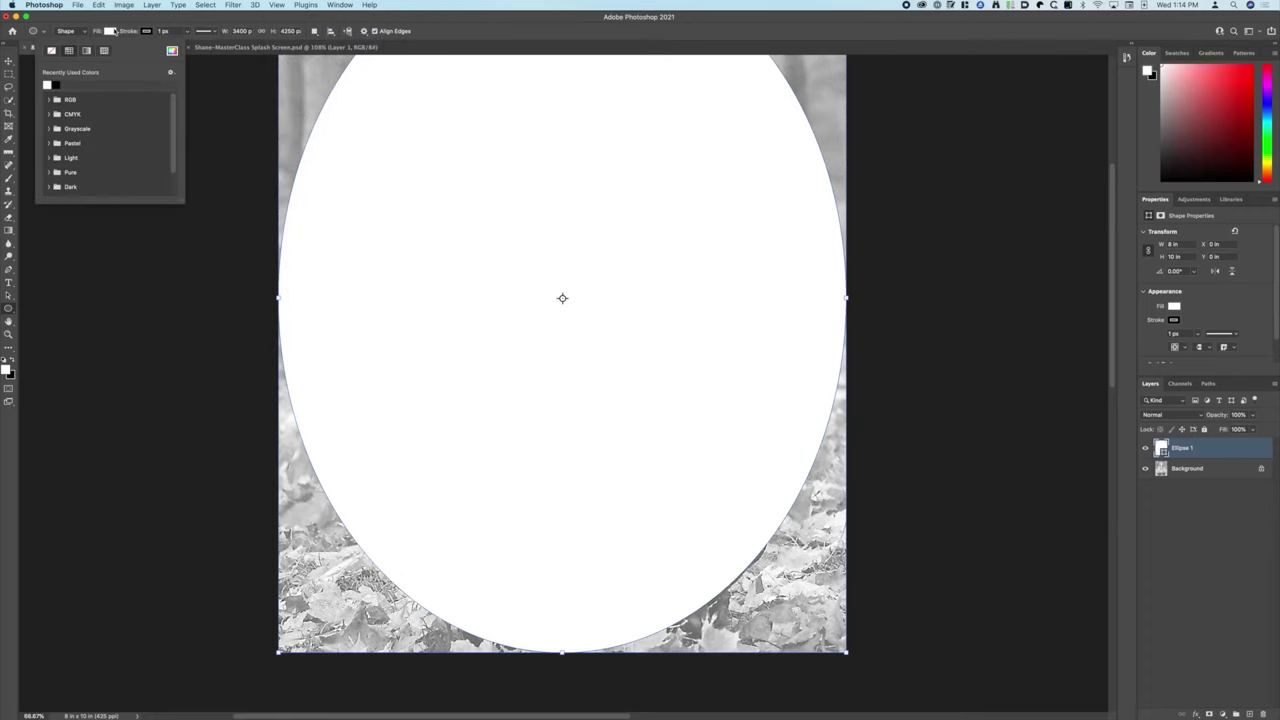
pyautogui.click(51, 51)
pyautogui.scroll(5, 562, 384)
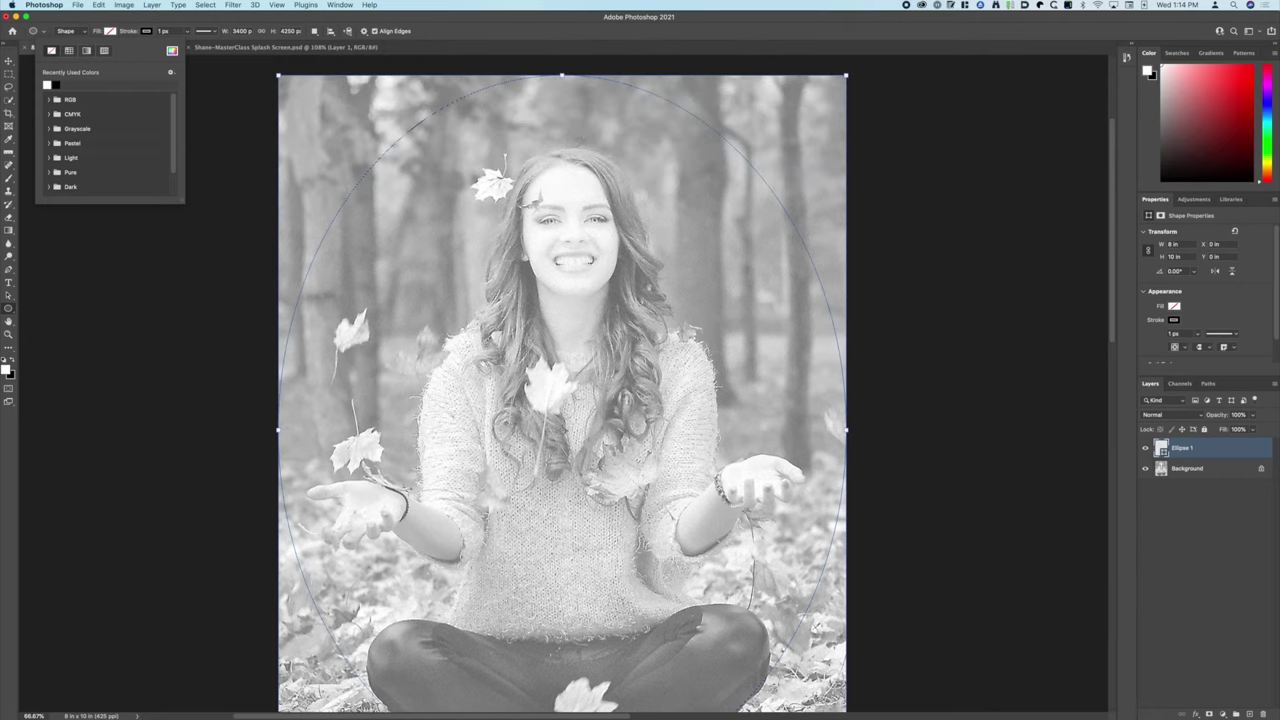
pyautogui.click(865, 300)
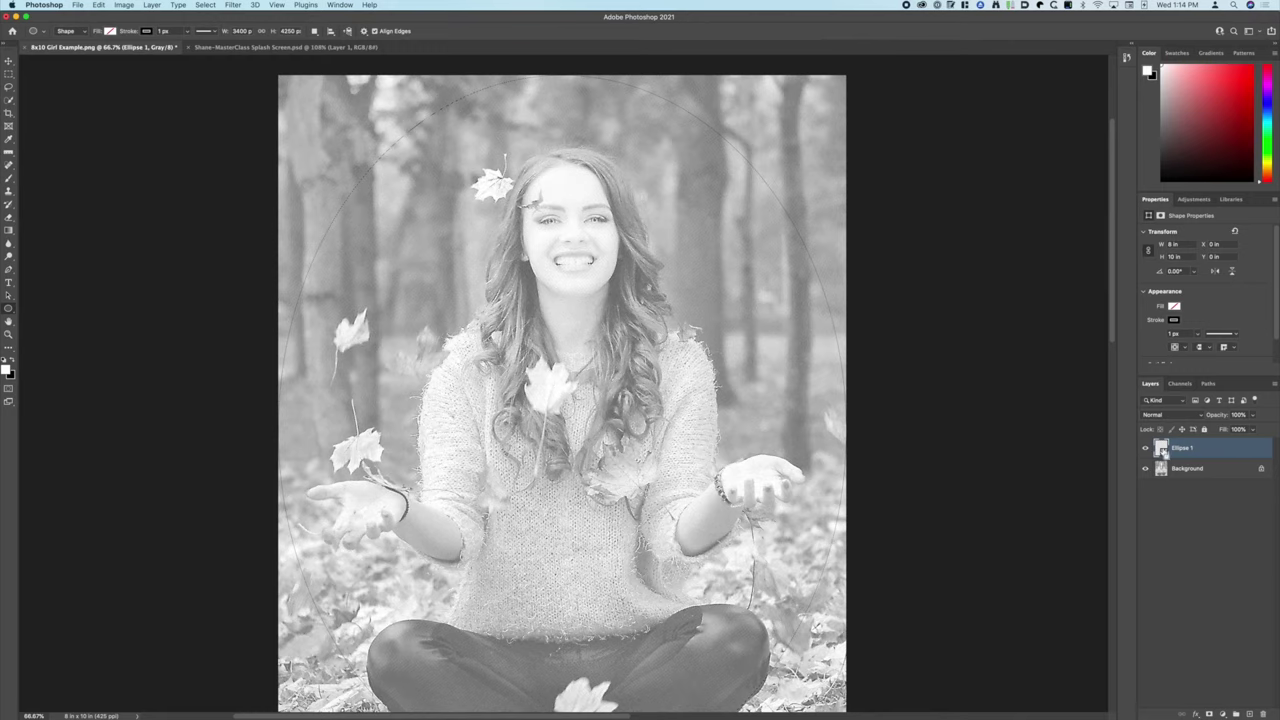
# Load the ellipse's outline as a selection and invert it to select the corners outside the oval
pyautogui.keyDown('super'); pyautogui.click(1161, 452); pyautogui.keyUp('super')
pyautogui.click(205, 5)
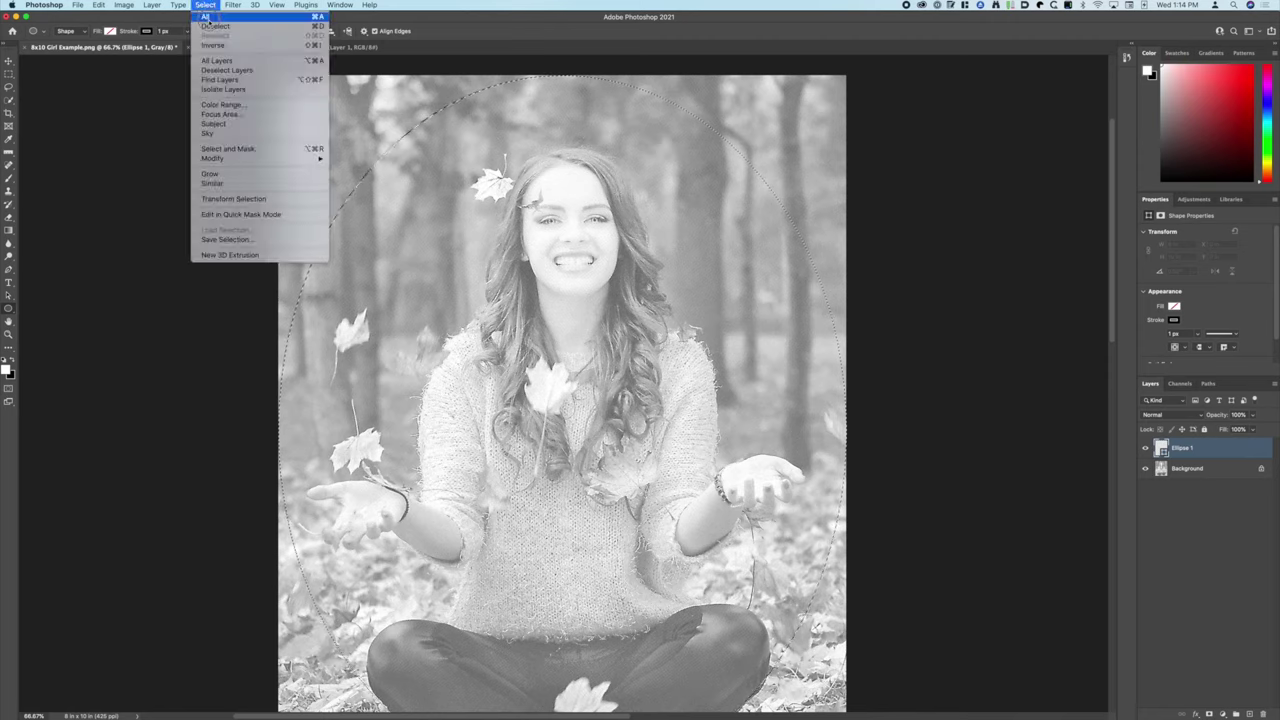
pyautogui.click(212, 45)
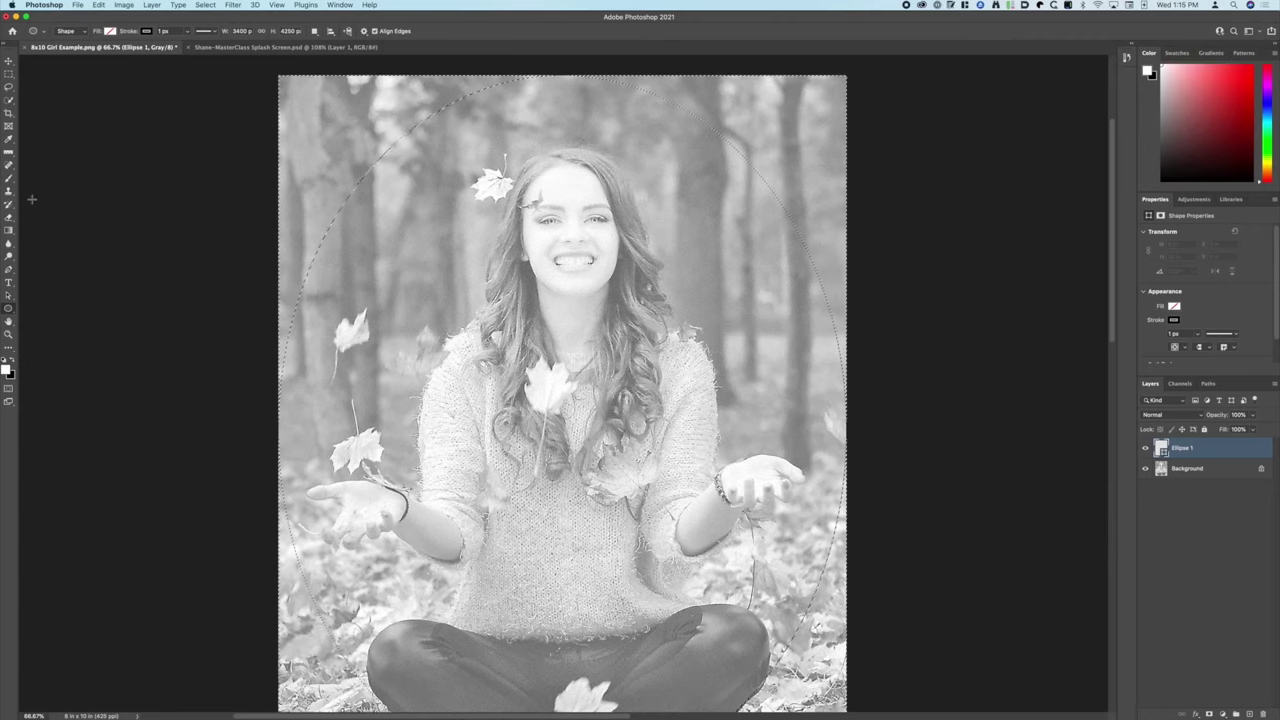
# Fill the selected corners outside the oval on the Background layer with the white foreground color
pyautogui.click(1196, 472)
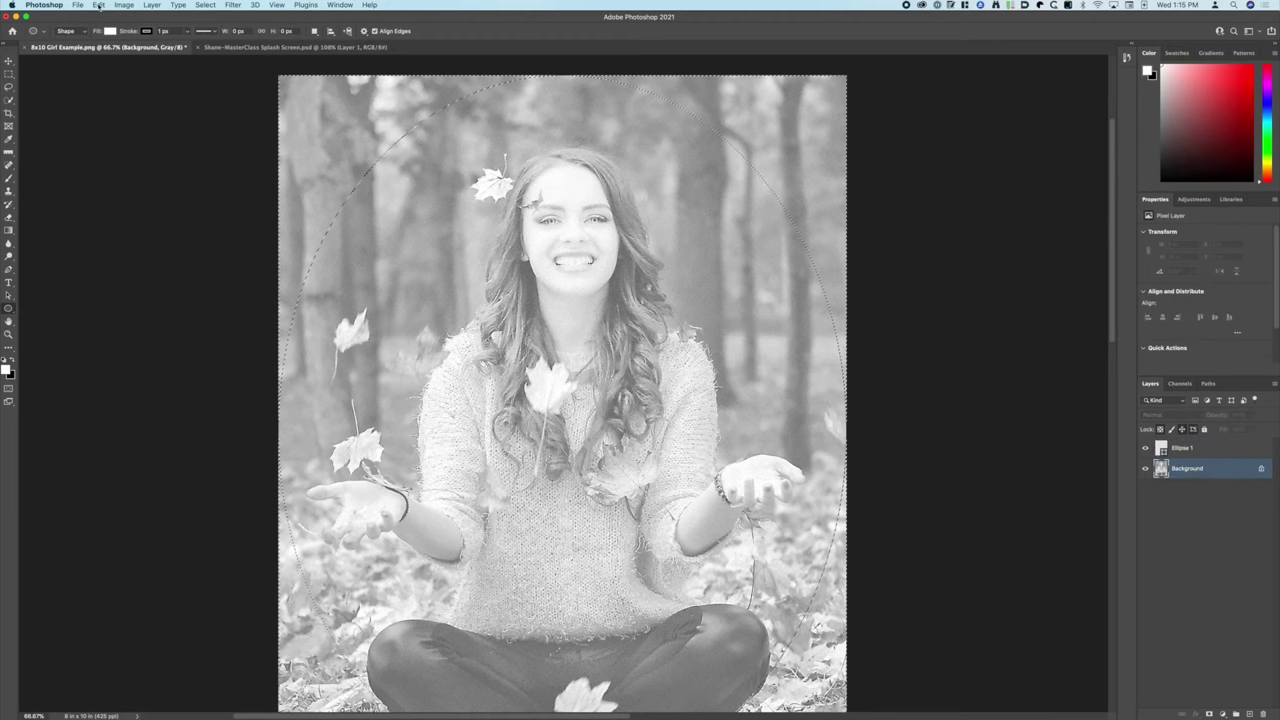
pyautogui.click(99, 5)
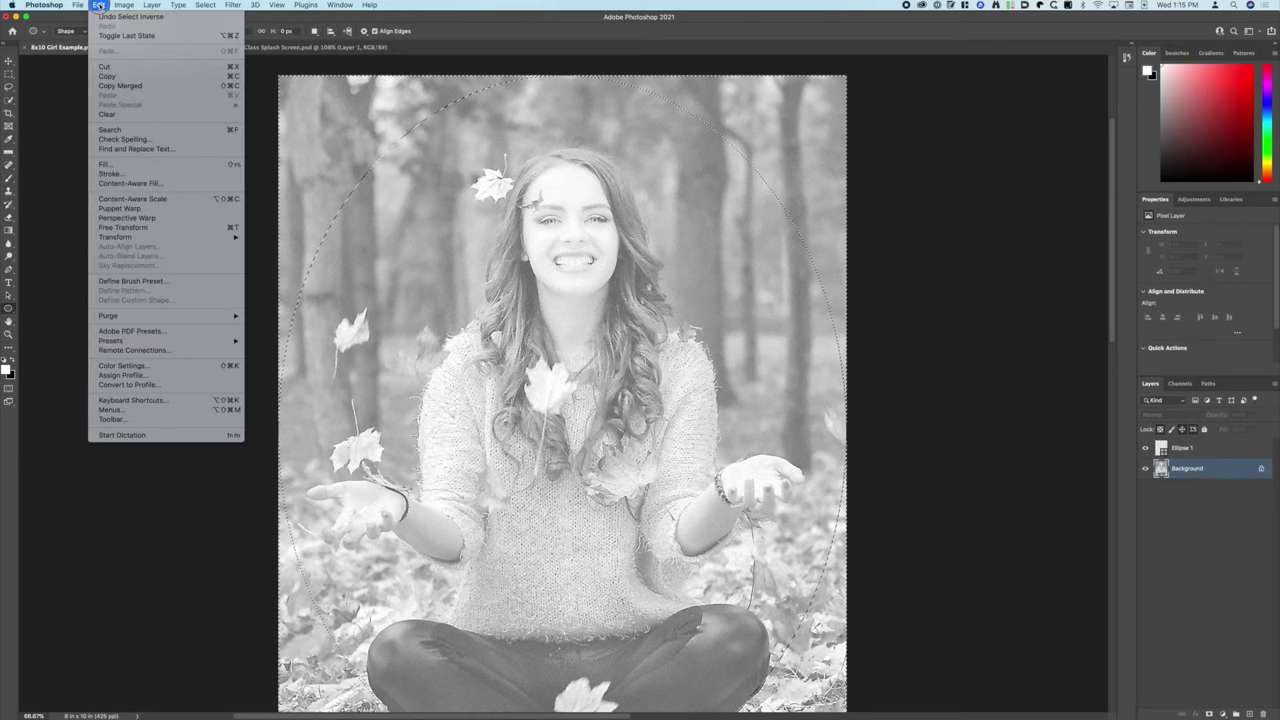
pyautogui.click(122, 165)
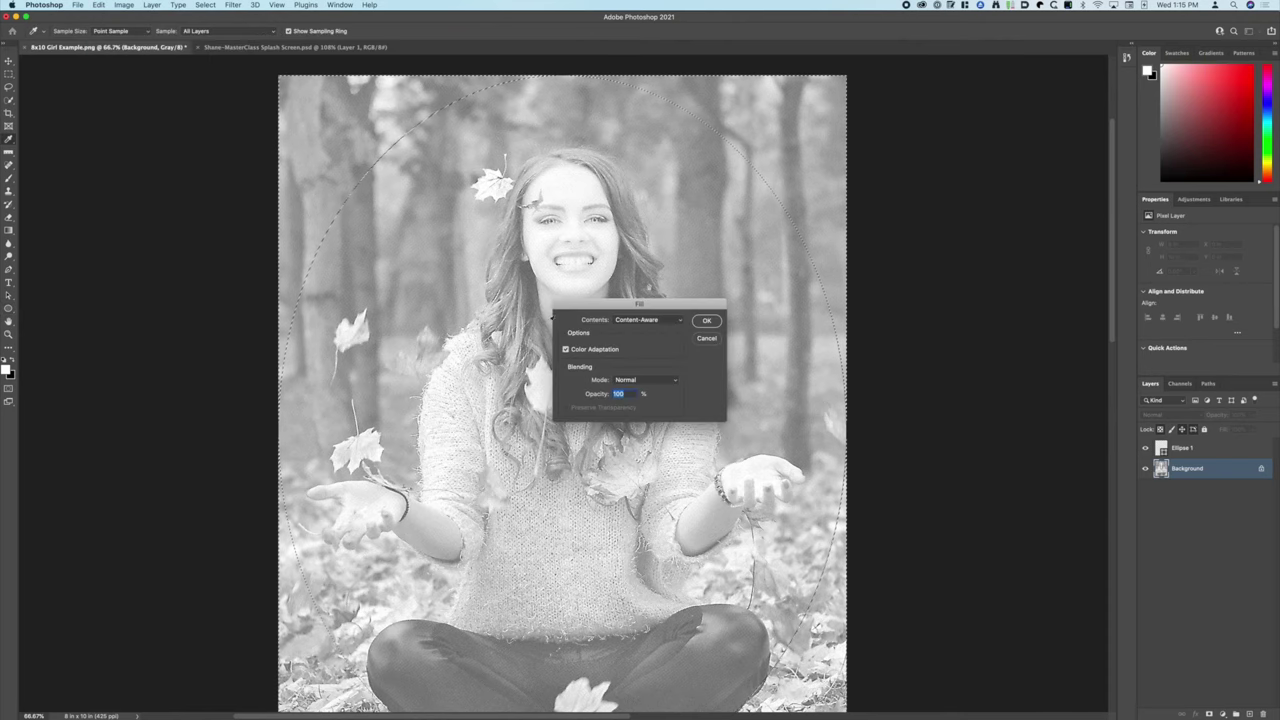
pyautogui.click(640, 320)
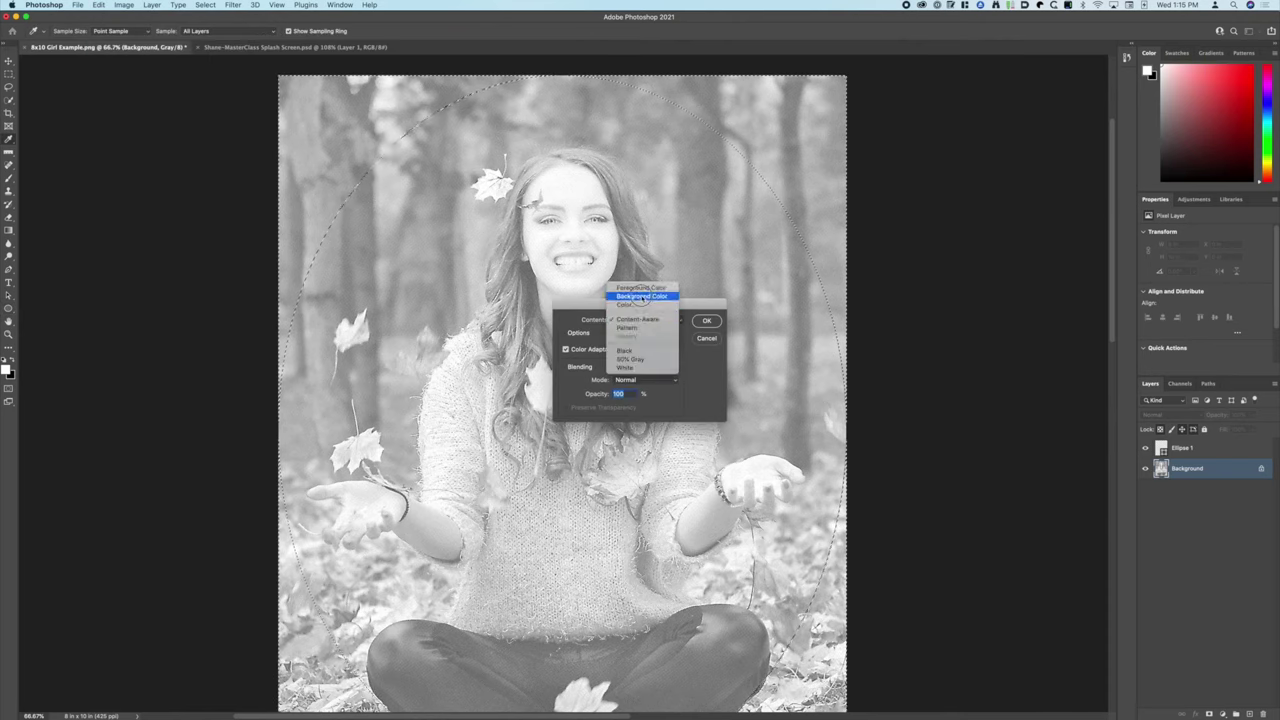
pyautogui.click(640, 288)
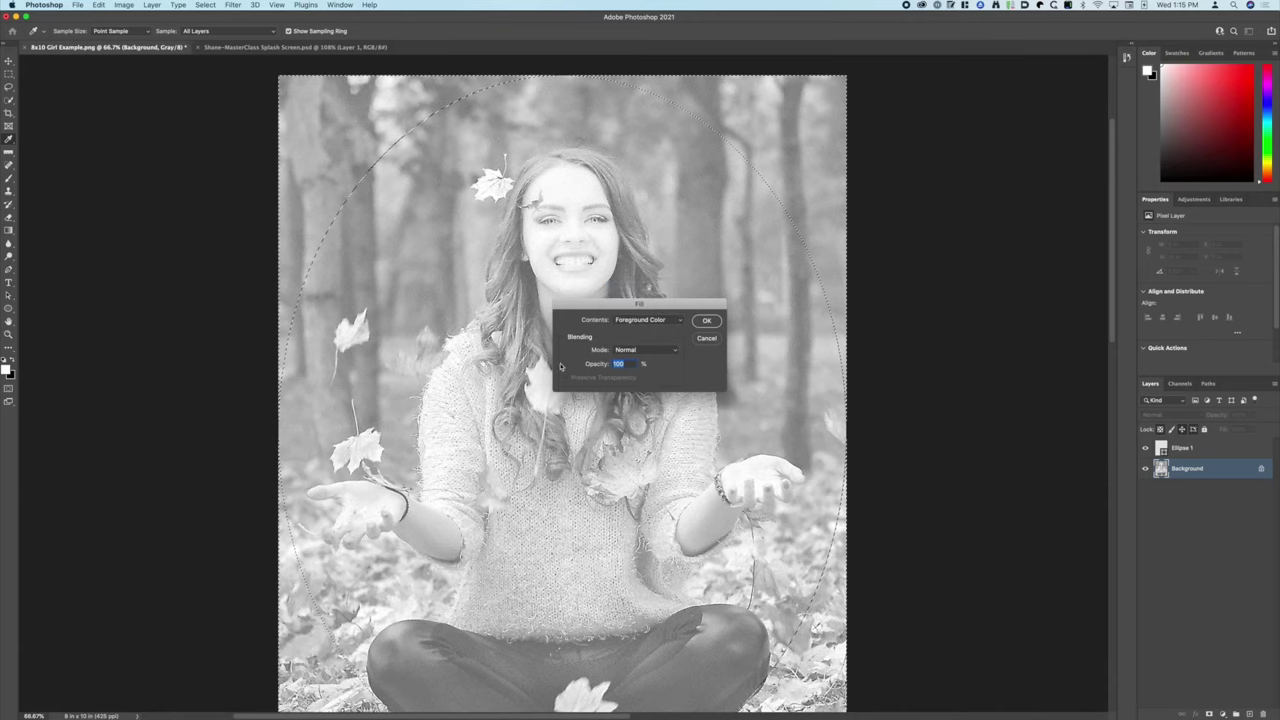
pyautogui.click(706, 320)
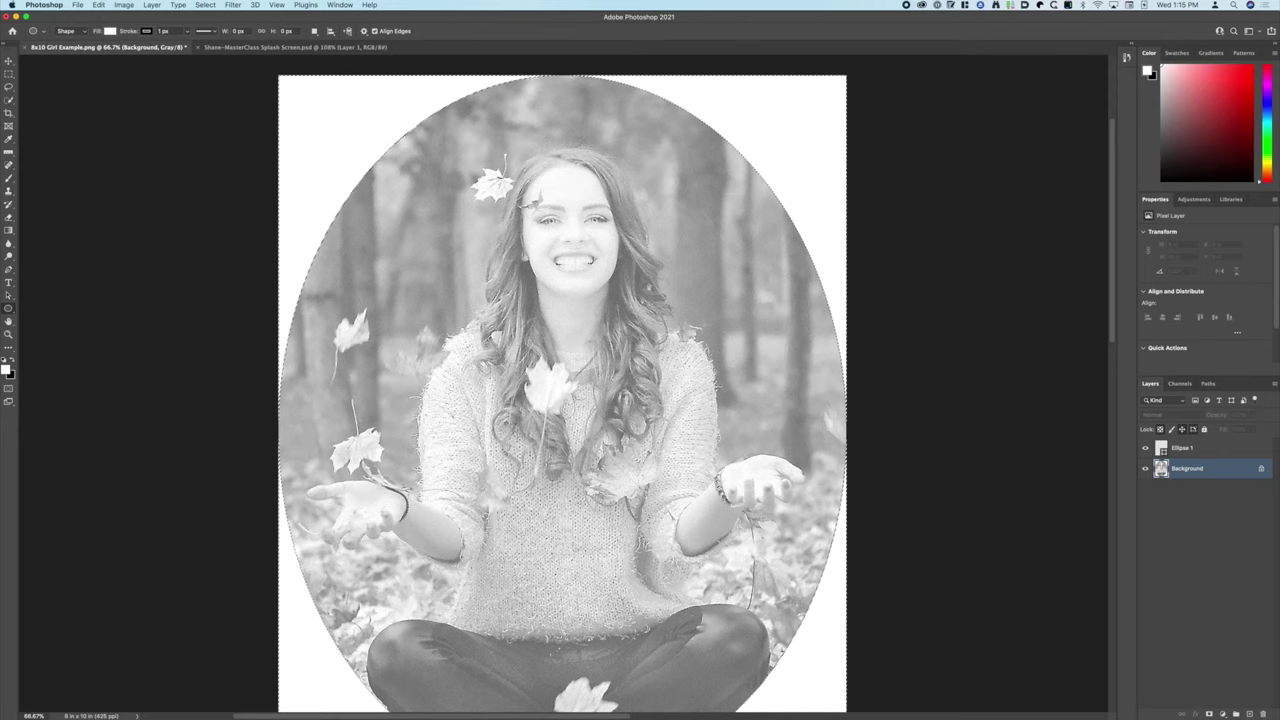
# Save the ellipse layer's shape path as a new path named Cutline
pyautogui.click(1163, 451)
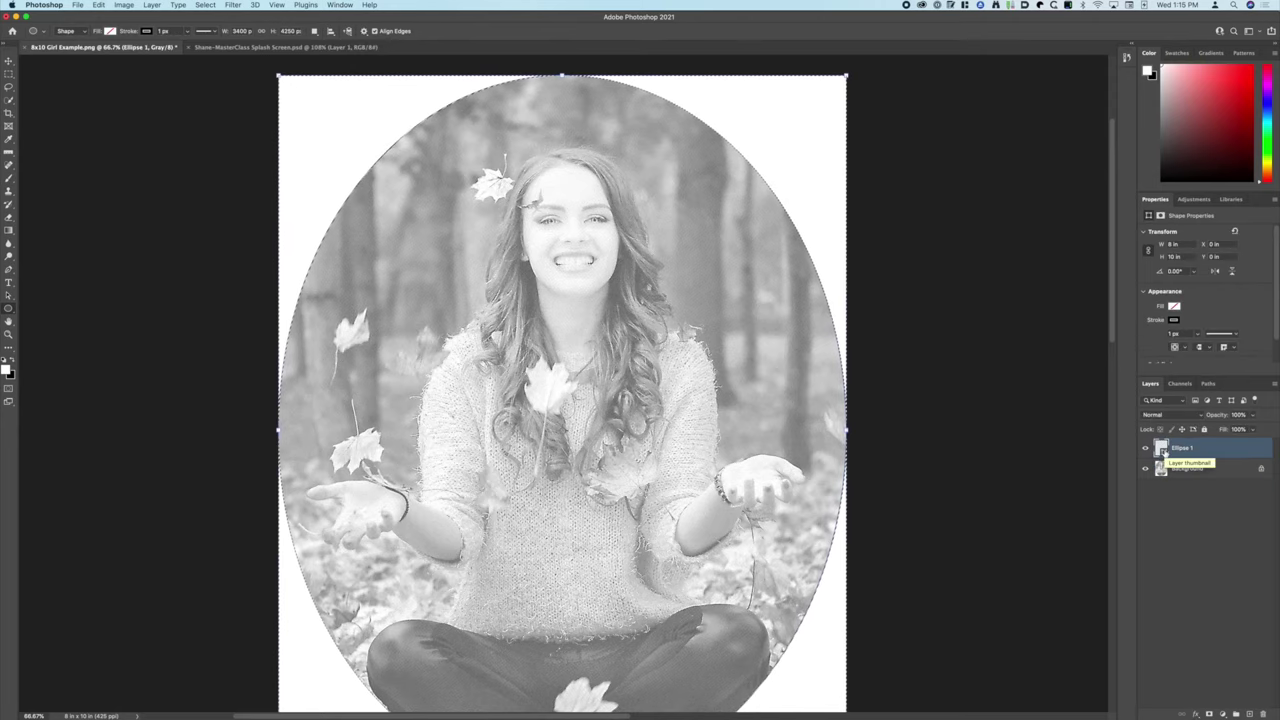
pyautogui.click(1210, 384)
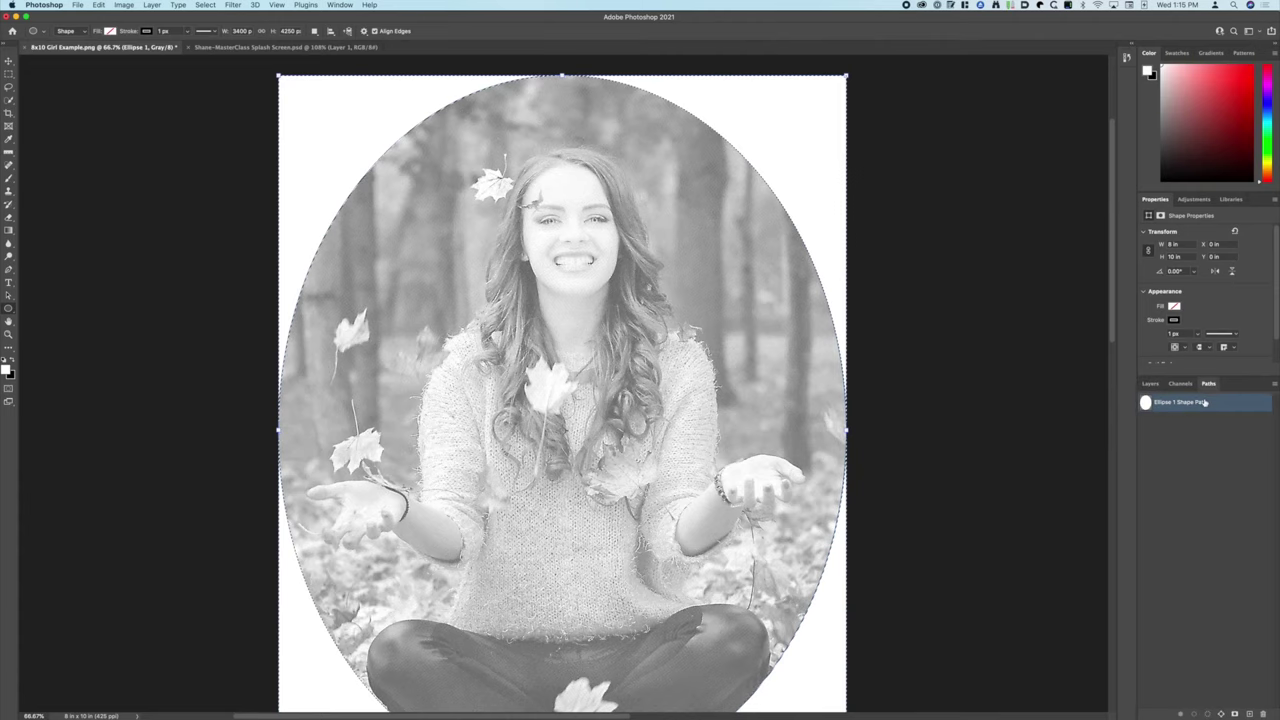
pyautogui.click(1273, 387)
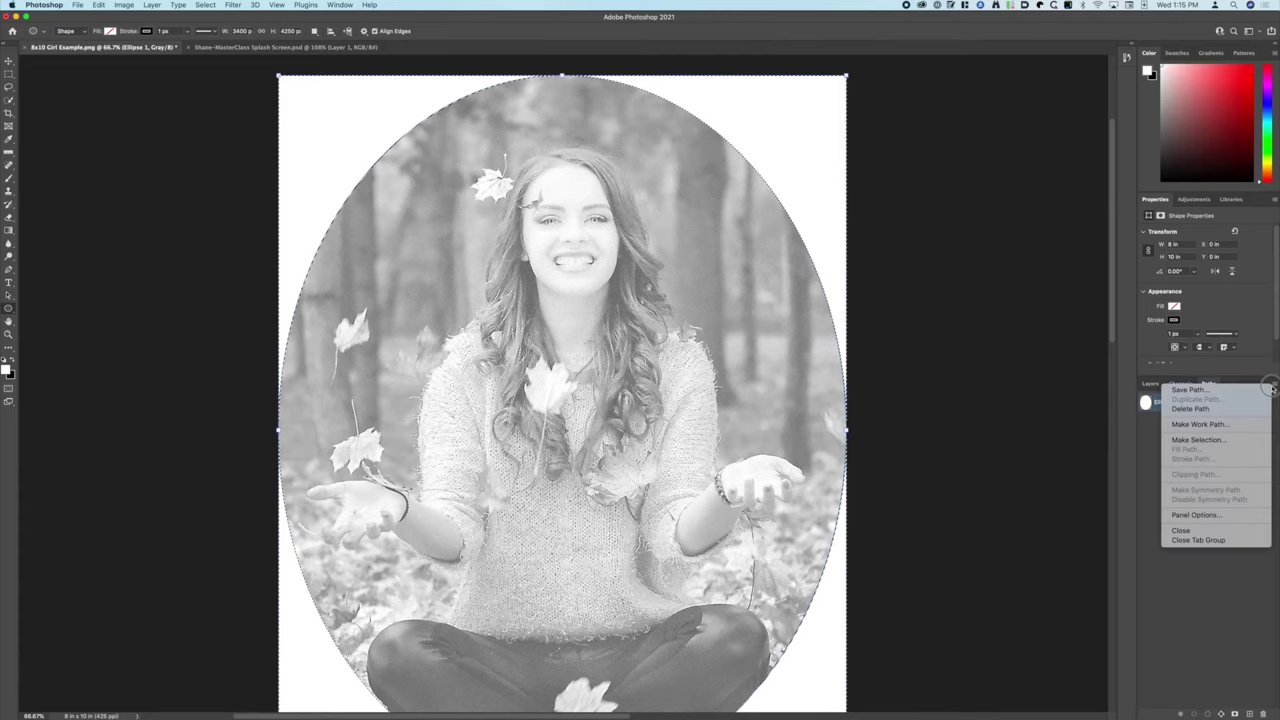
pyautogui.click(1172, 386)
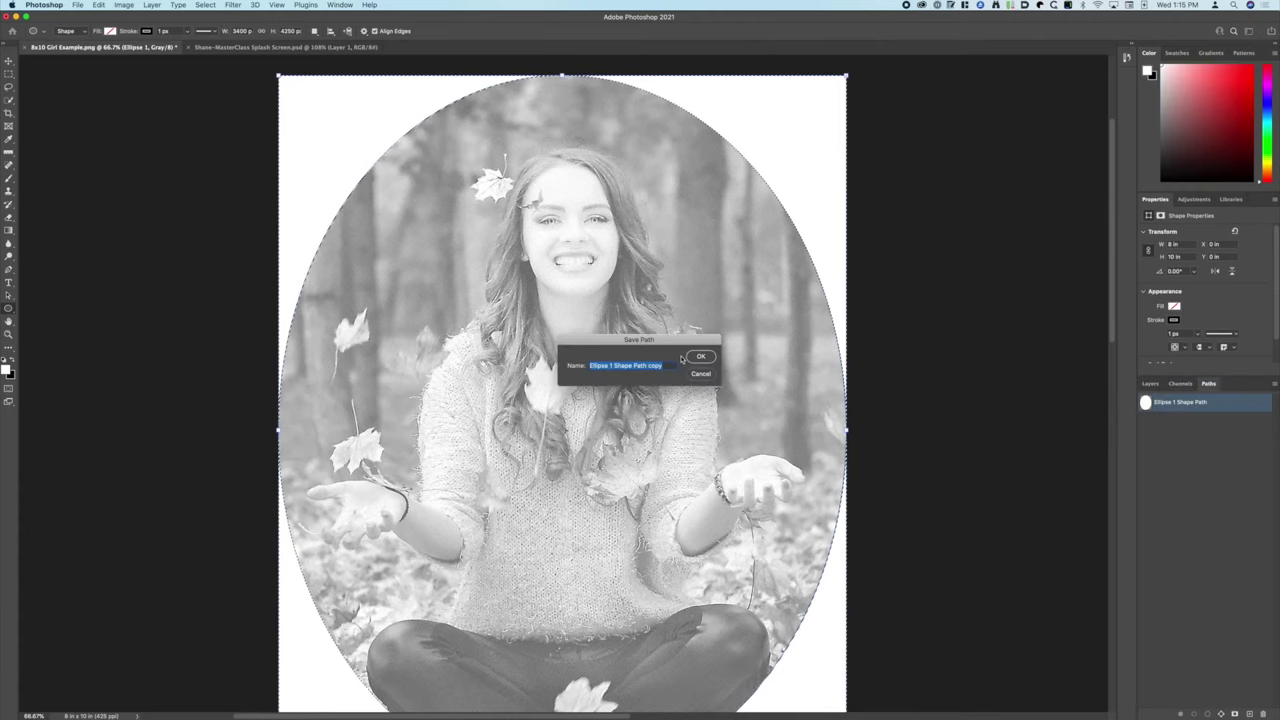
pyautogui.write('Outline')
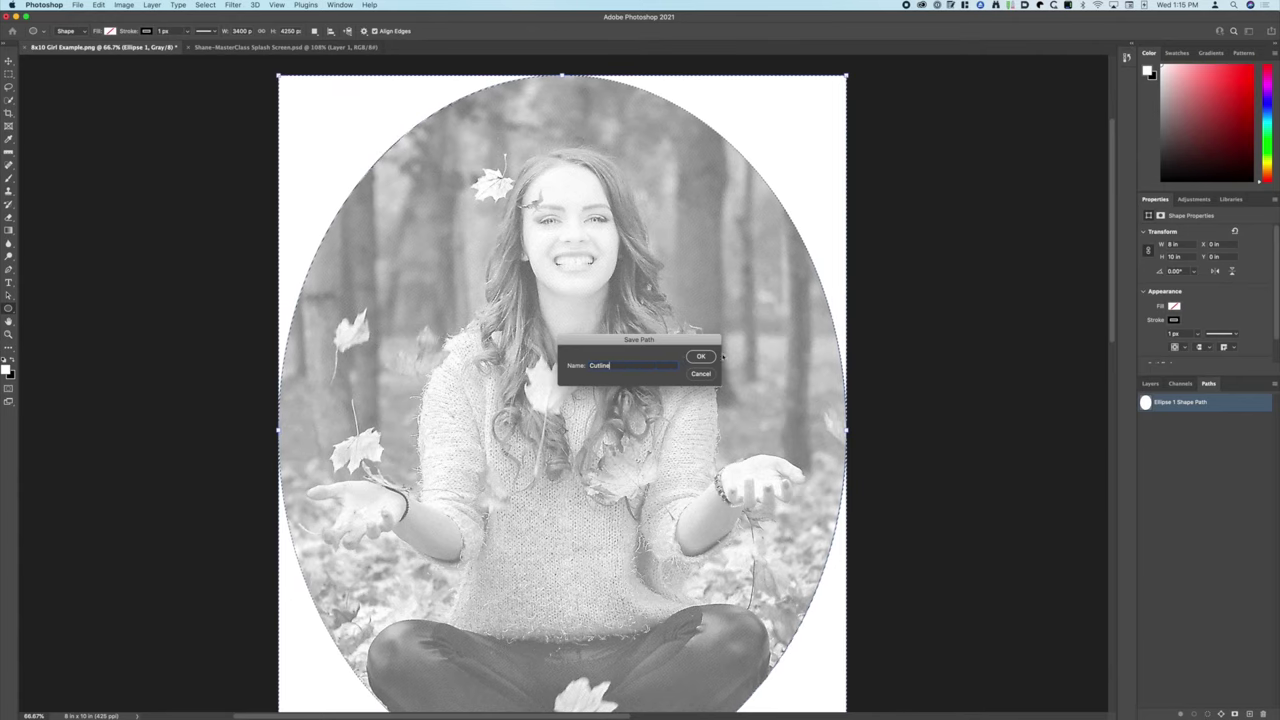
pyautogui.click(700, 357)
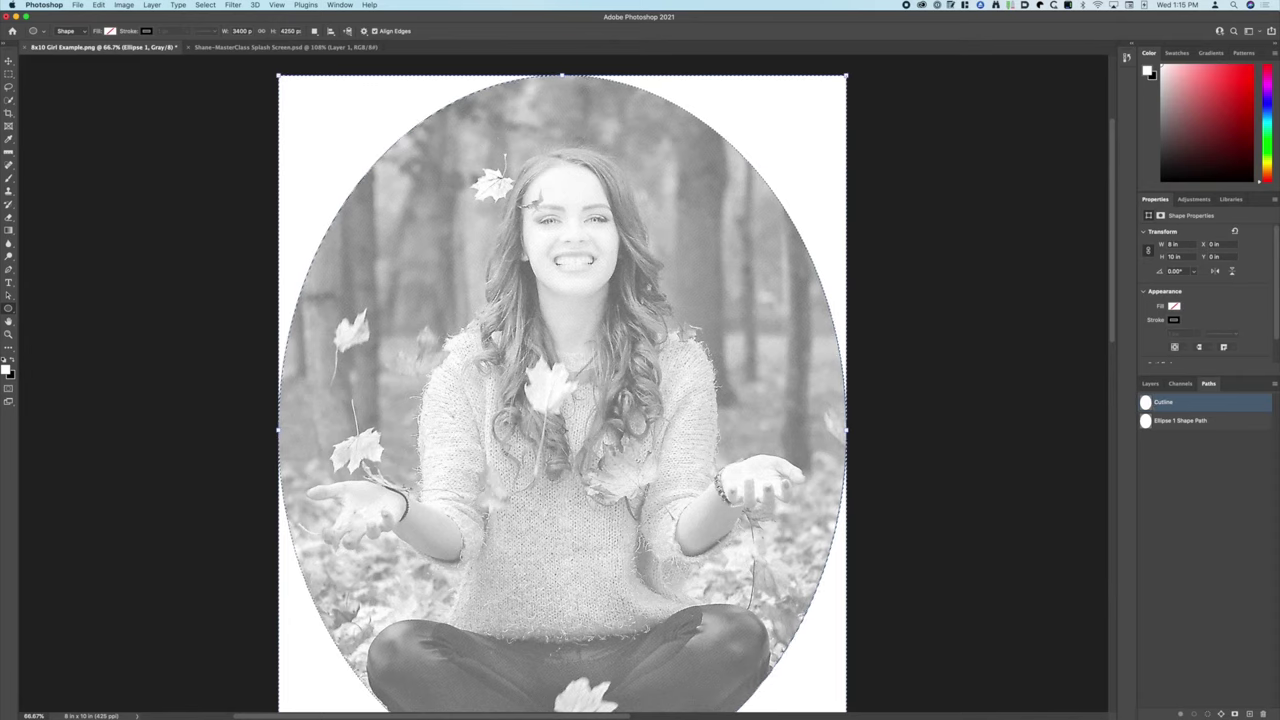
# Export the Cutline path to an Illustrator file named 8x10 Girl Cutline.ai in the ~Being Printed folder
pyautogui.click(9, 62)
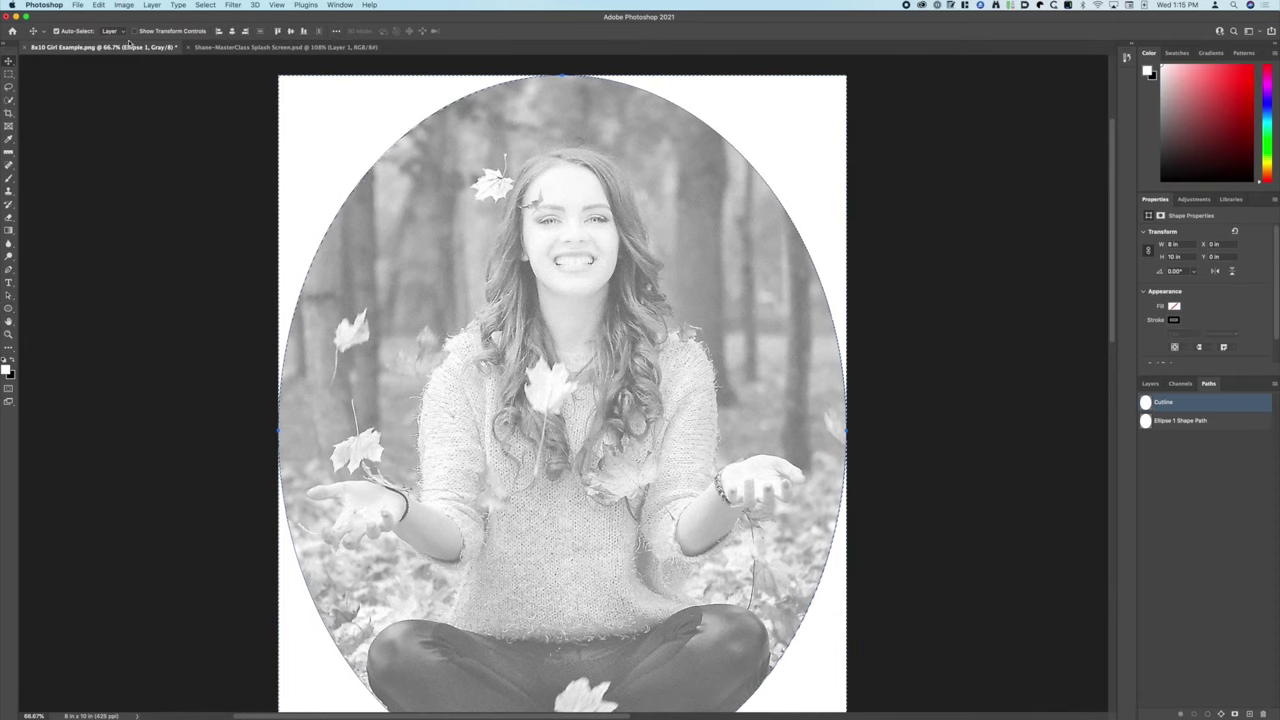
pyautogui.click(99, 5)
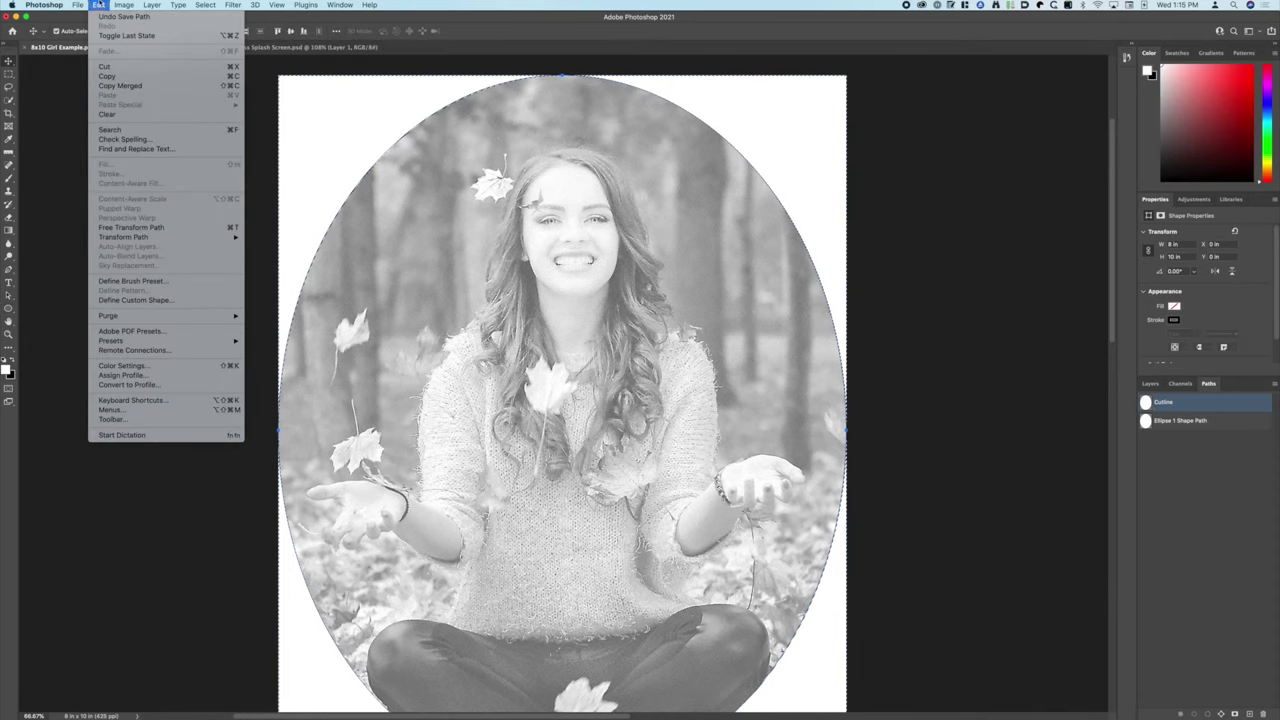
pyautogui.moveTo(77, 5)
pyautogui.moveTo(88, 143)
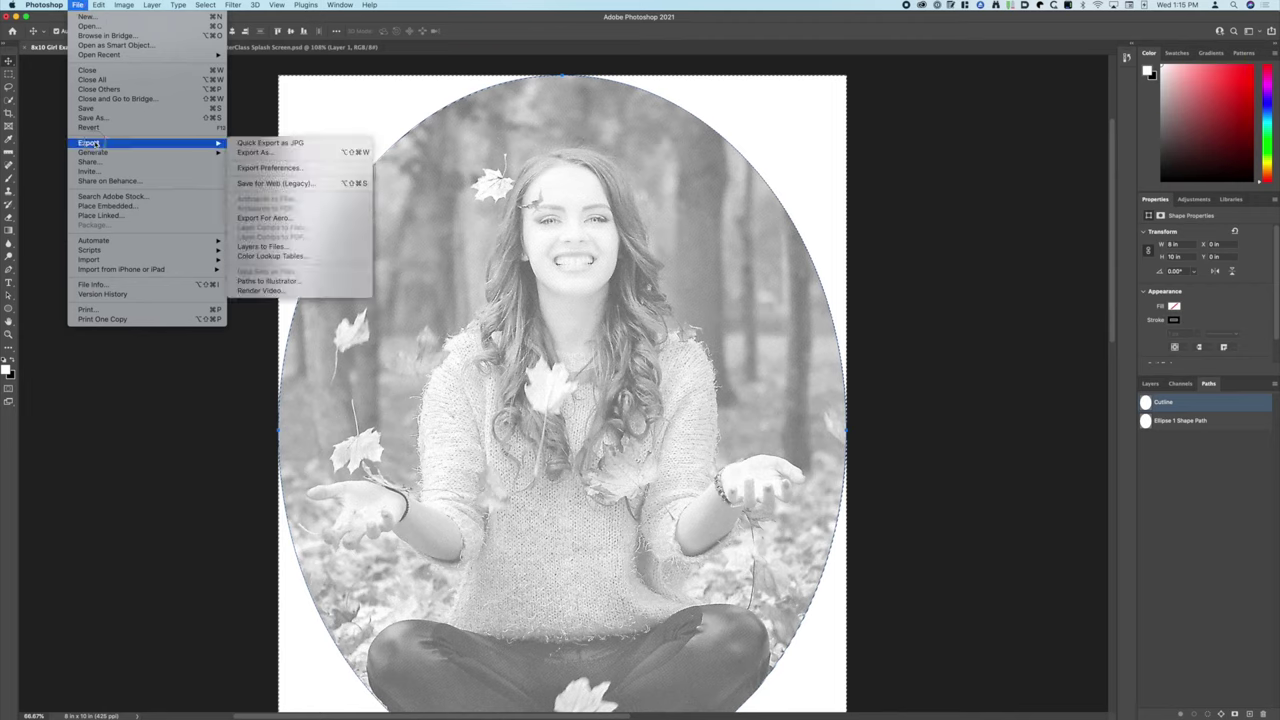
pyautogui.click(268, 281)
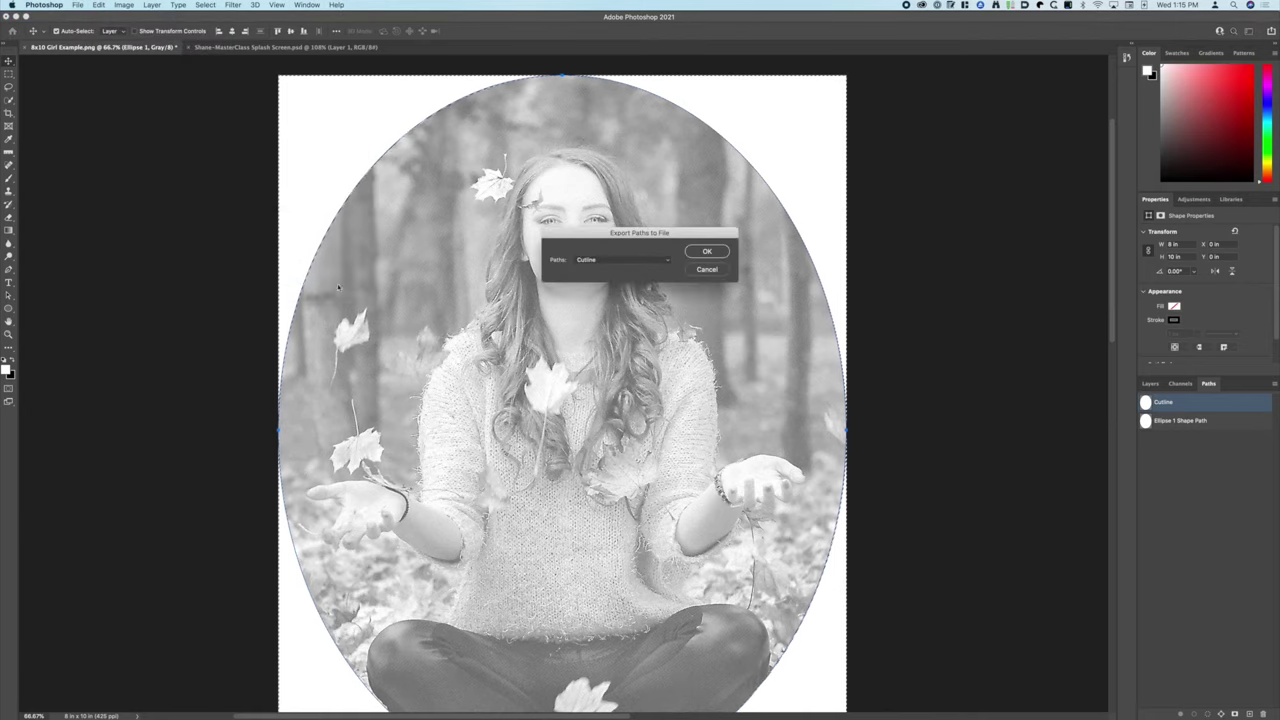
pyautogui.click(707, 251)
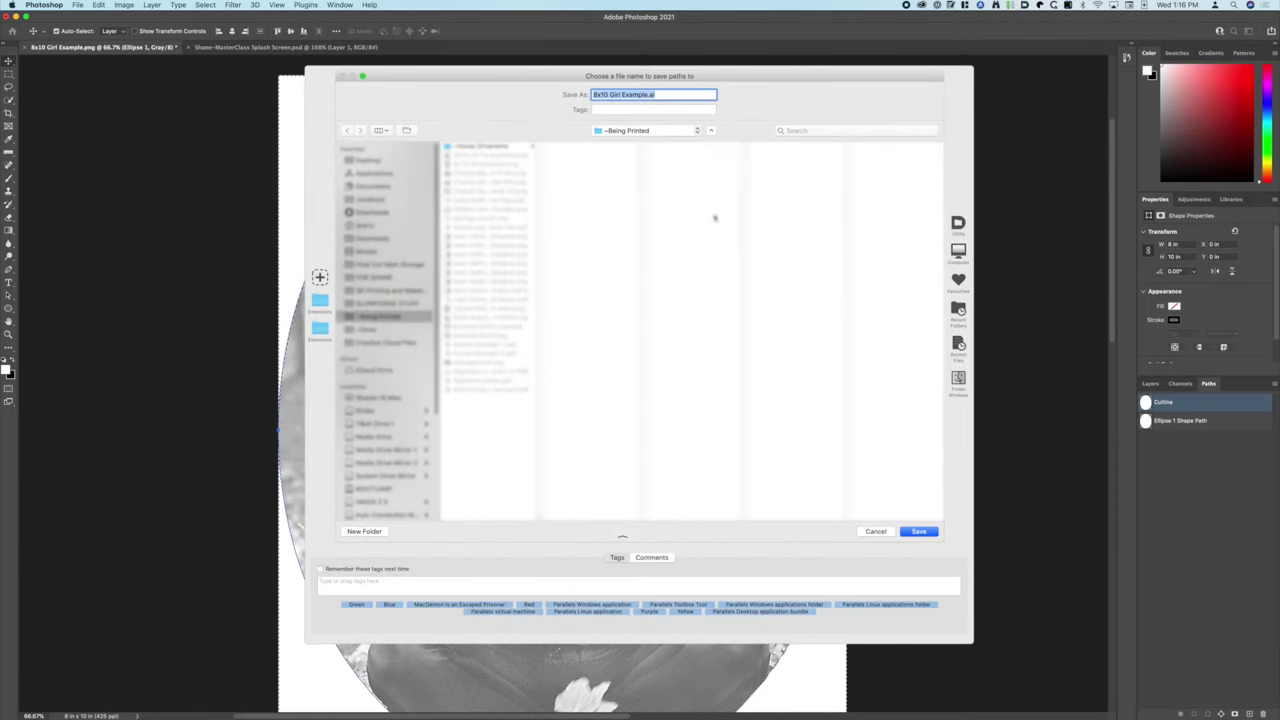
pyautogui.click(646, 94)
pyautogui.doubleClick(646, 94)
pyautogui.write('Cu')
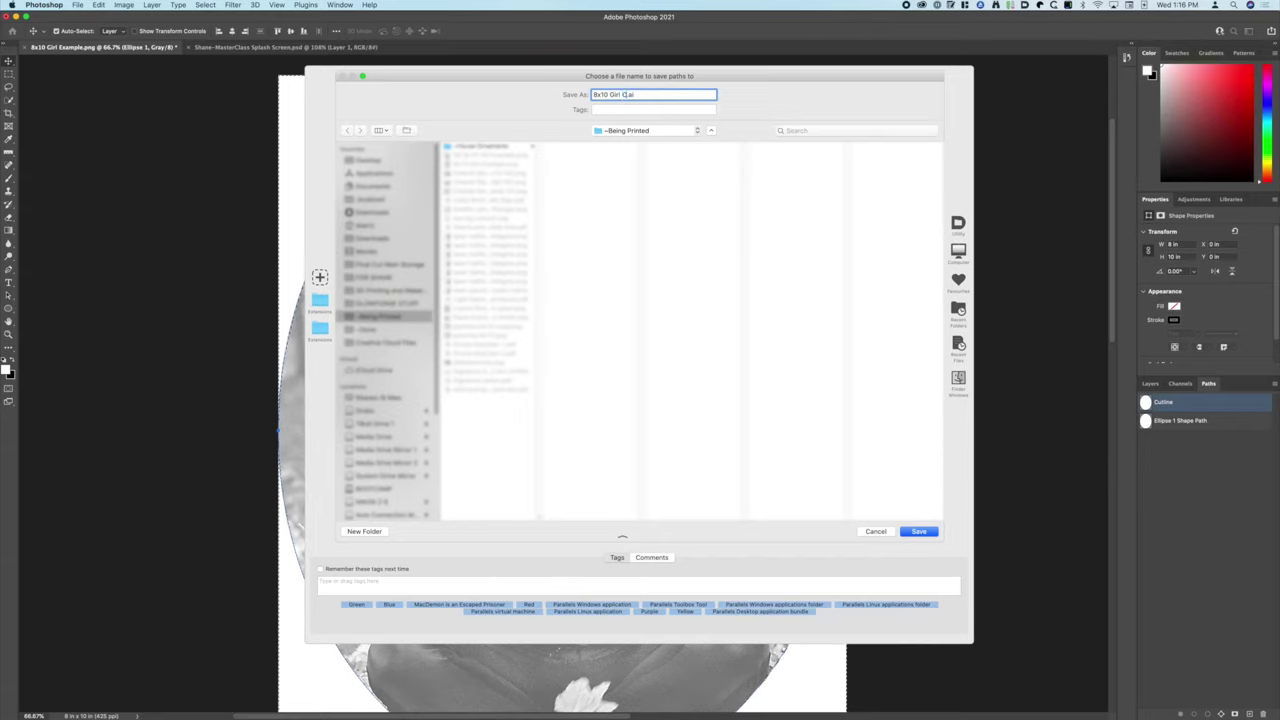
pyautogui.write('tlin')
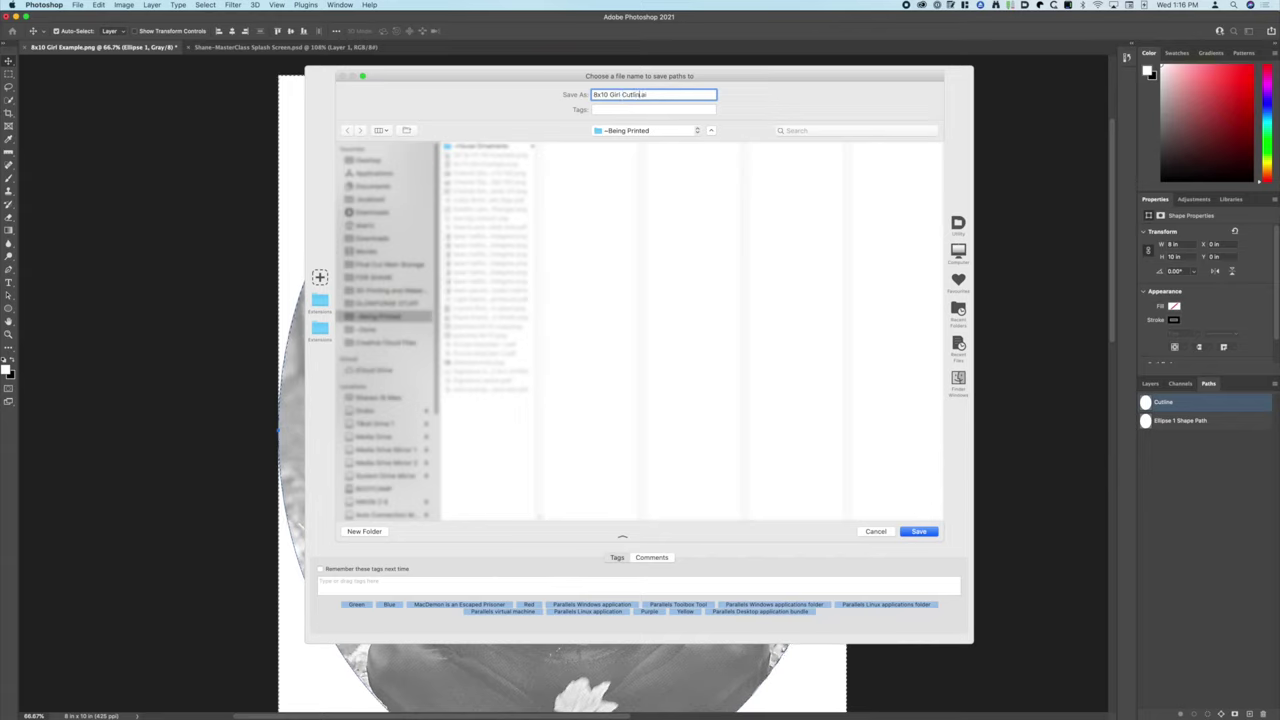
pyautogui.click(915, 532)
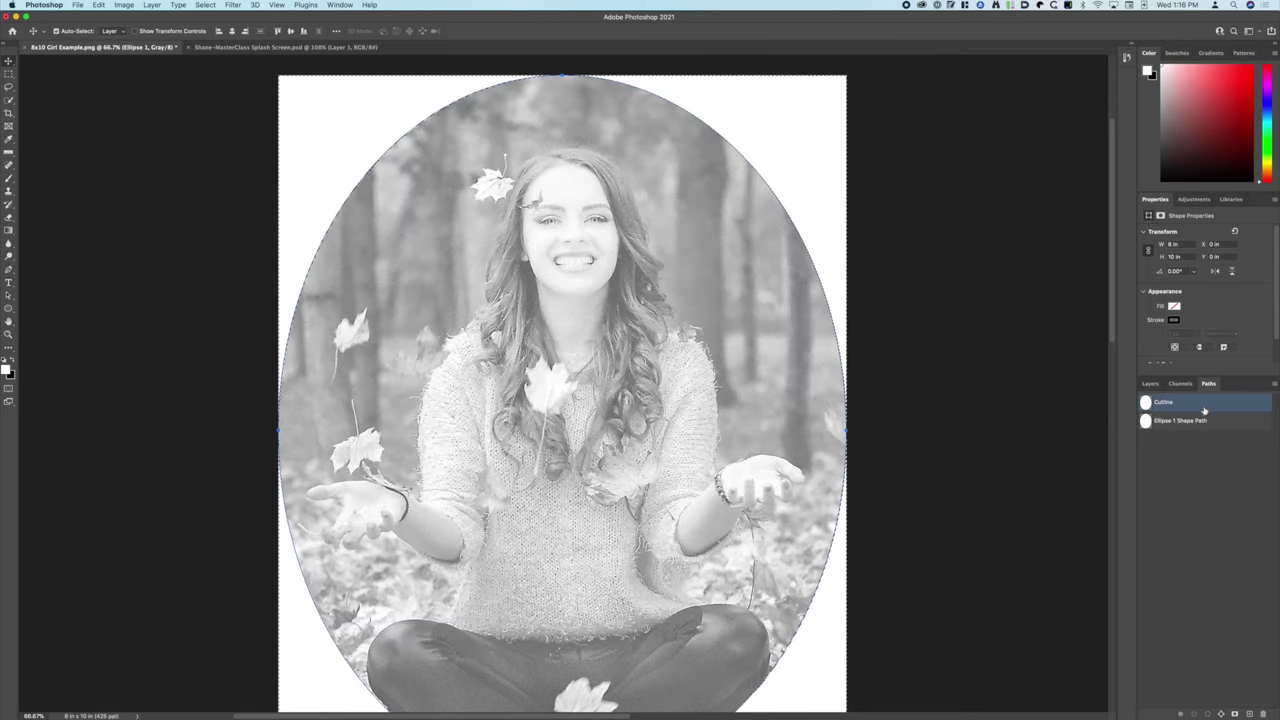
# Delete the Cutline path and the ellipse shape path along with its layer, and save 8x10 Girl Example.png
pyautogui.keyDown('shift'); pyautogui.click(1213, 421); pyautogui.keyUp('shift')
pyautogui.moveTo(1213, 428); pyautogui.dragTo(1262, 712)
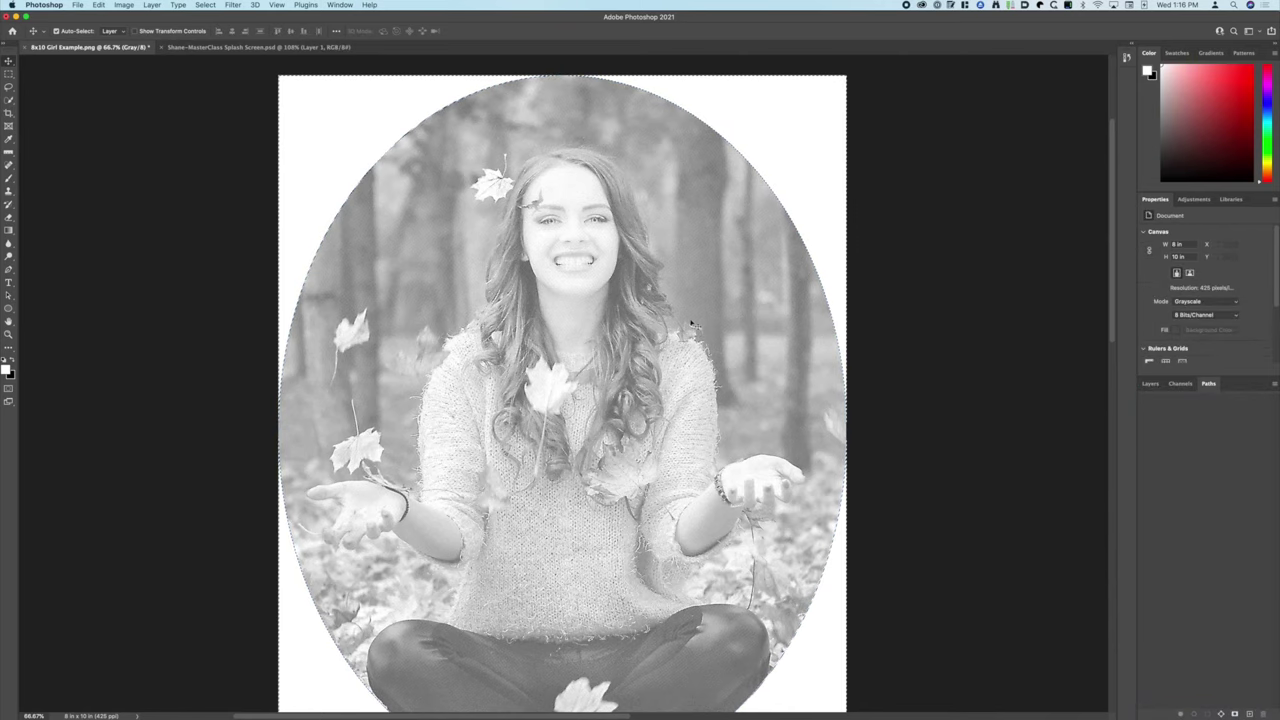
pyautogui.click(1148, 384)
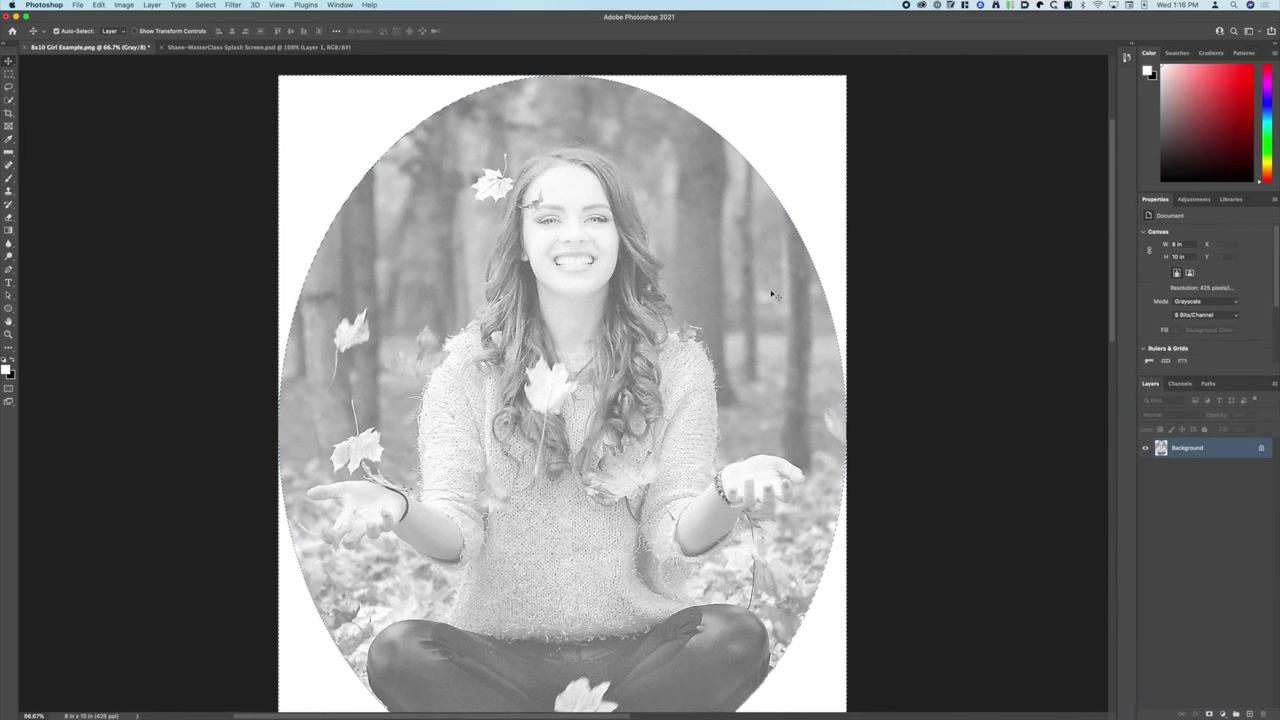
pyautogui.click(78, 5)
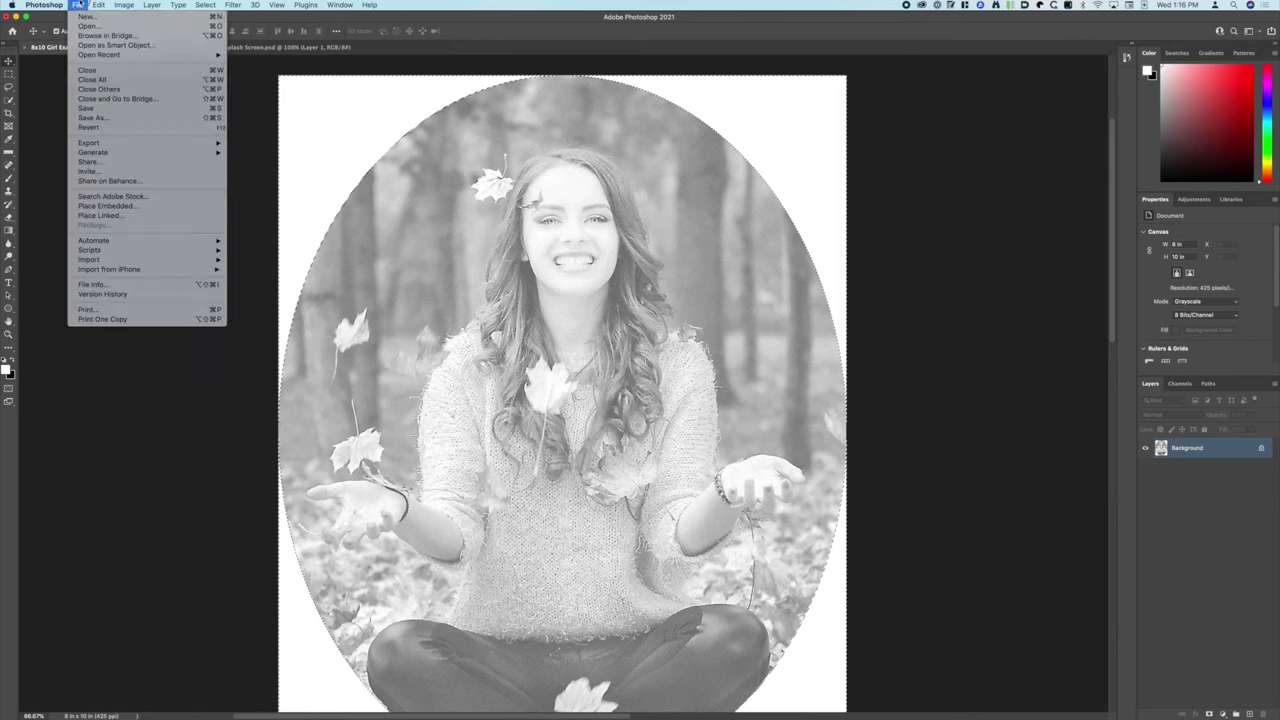
pyautogui.click(88, 108)
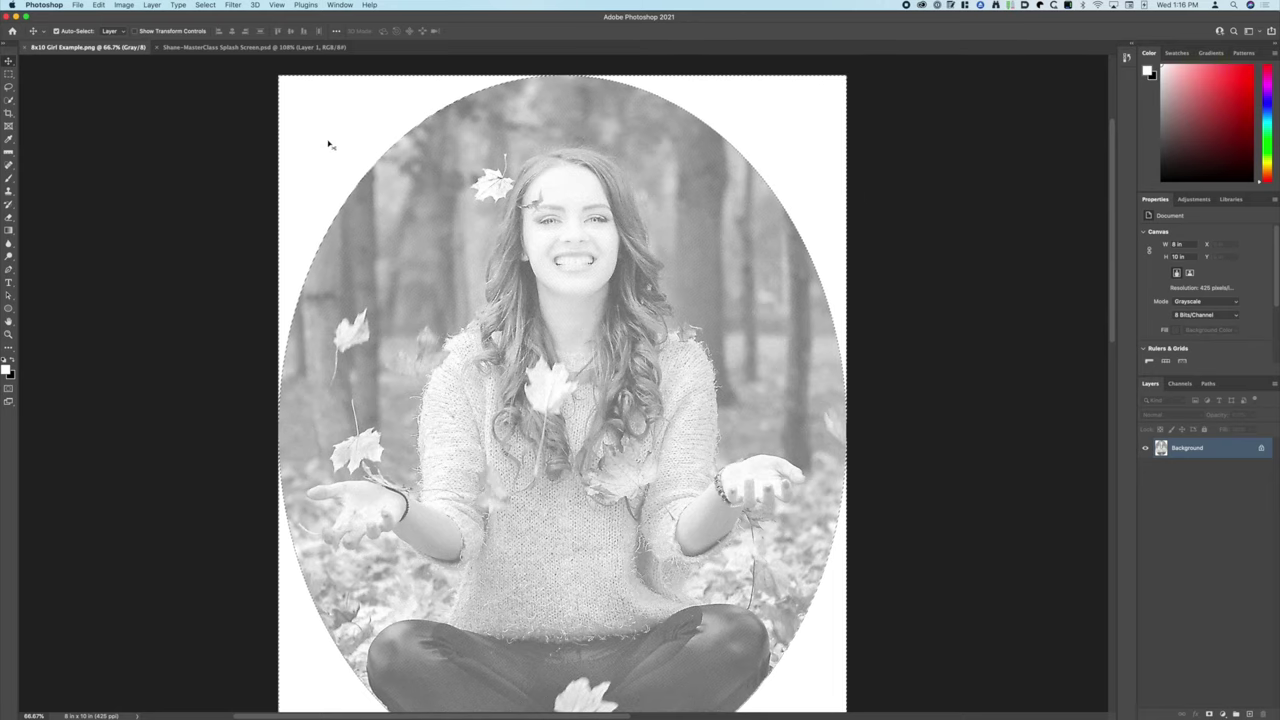
# Switch to Illustrator
pyautogui.scroll(-3, 345, 650)
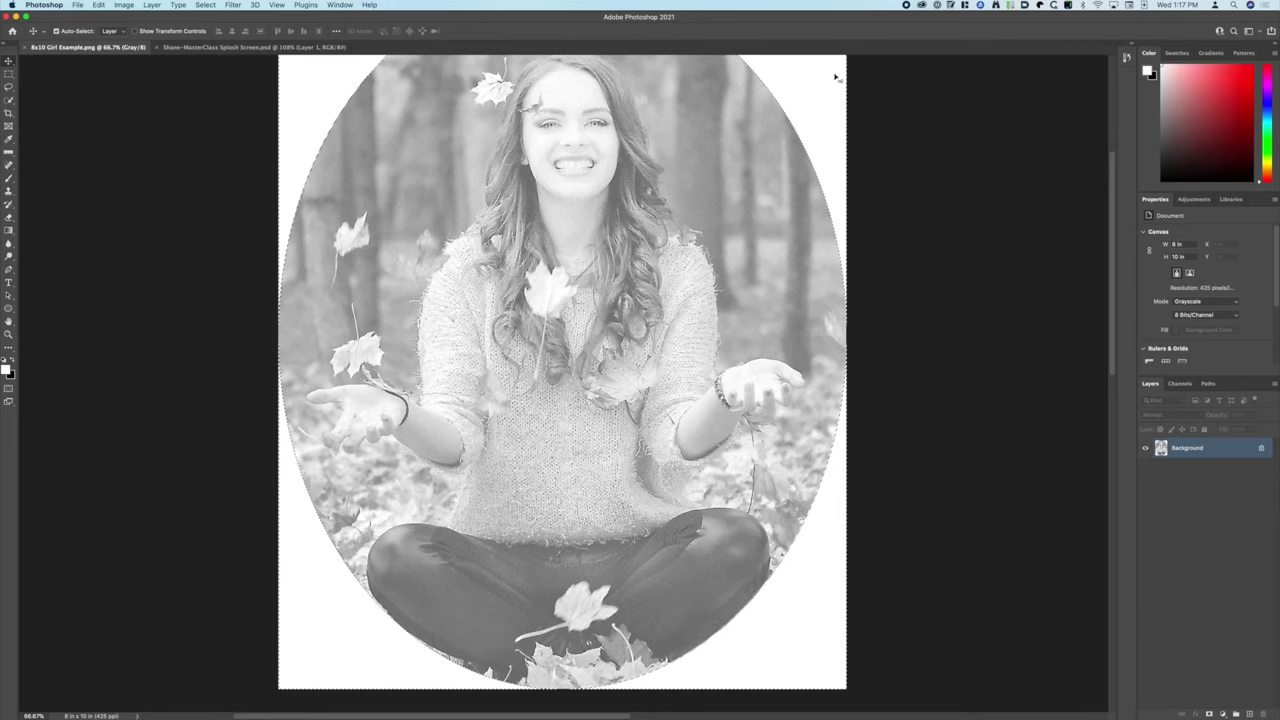
pyautogui.scroll(5, 825, 614)
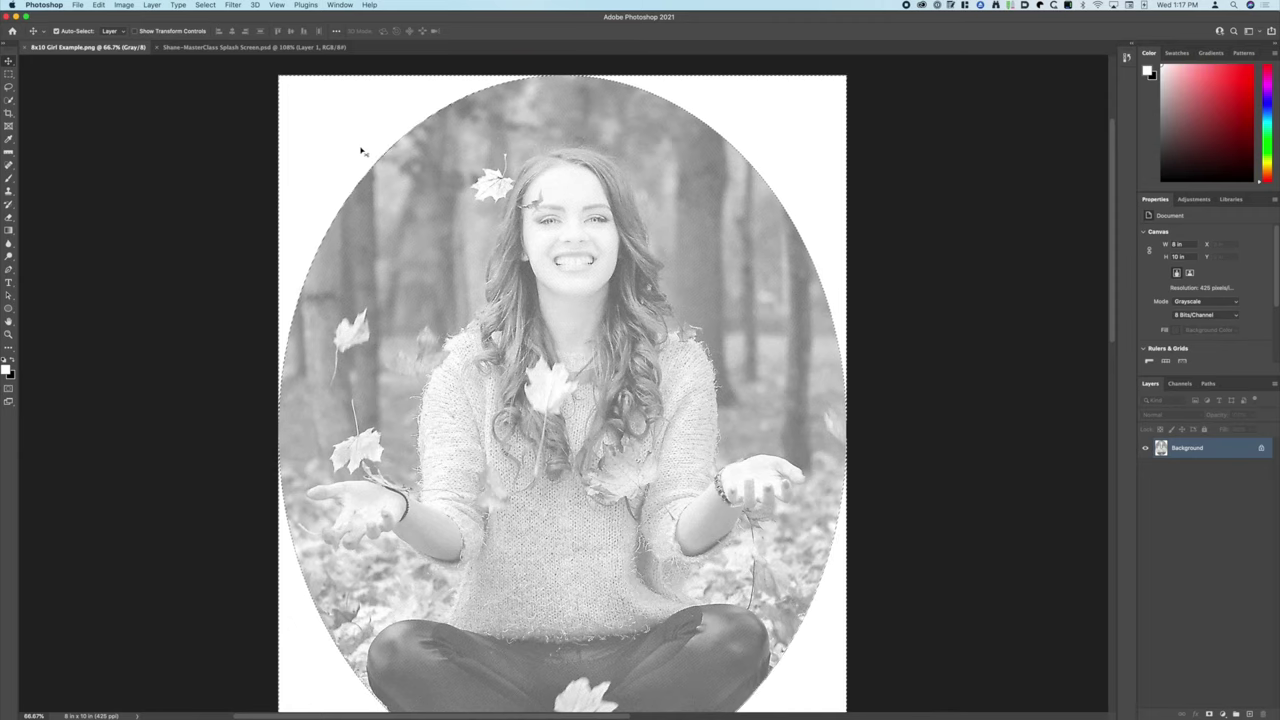
pyautogui.moveTo(640, 712)
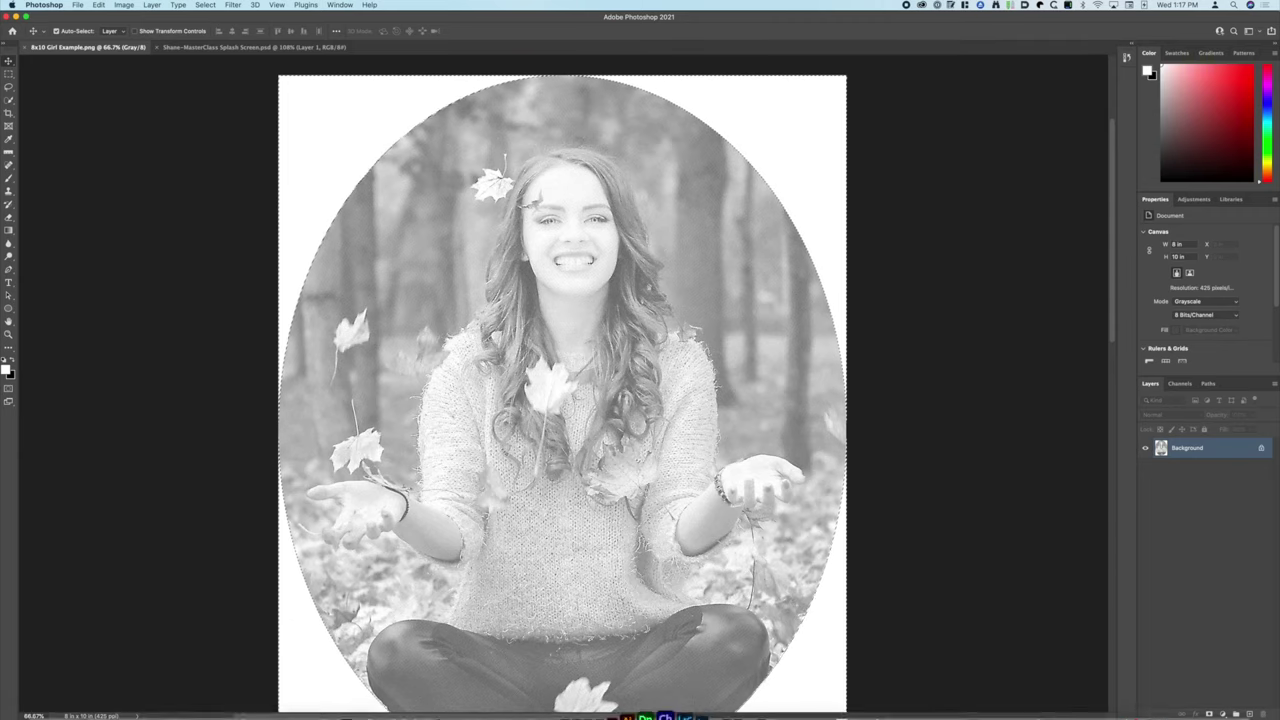
pyautogui.click(643, 704)
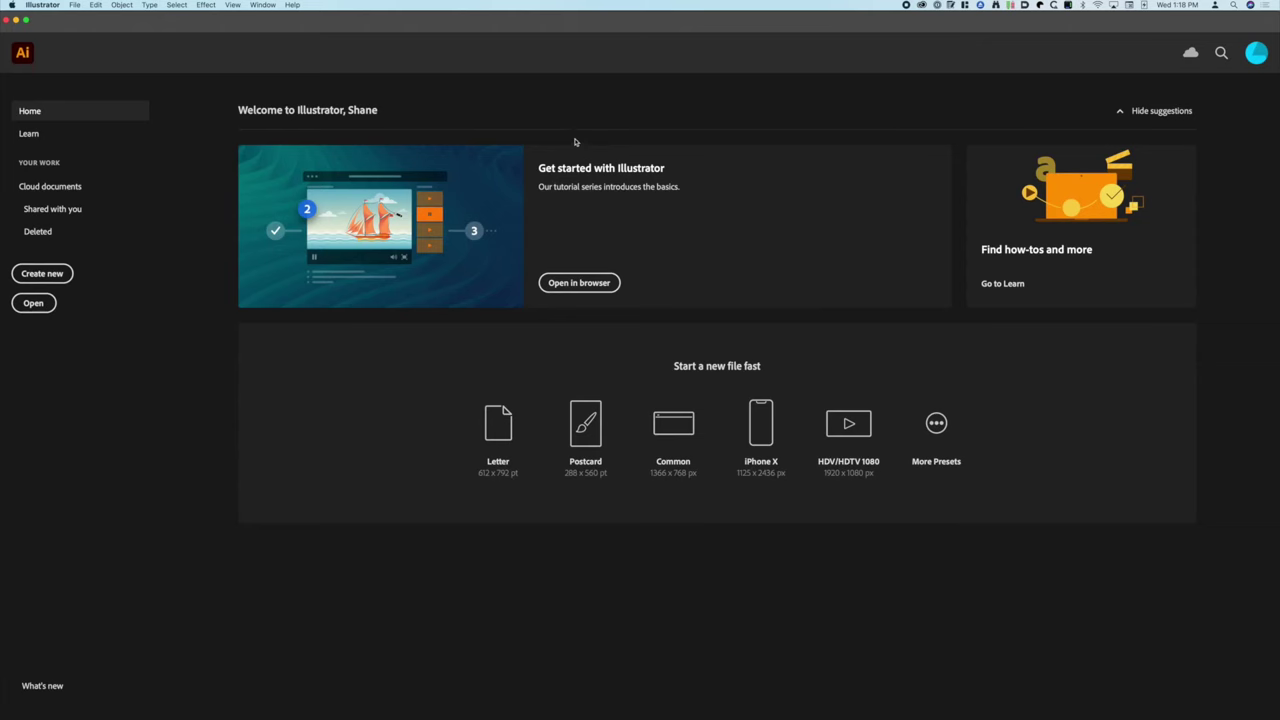
pyautogui.click(965, 172)
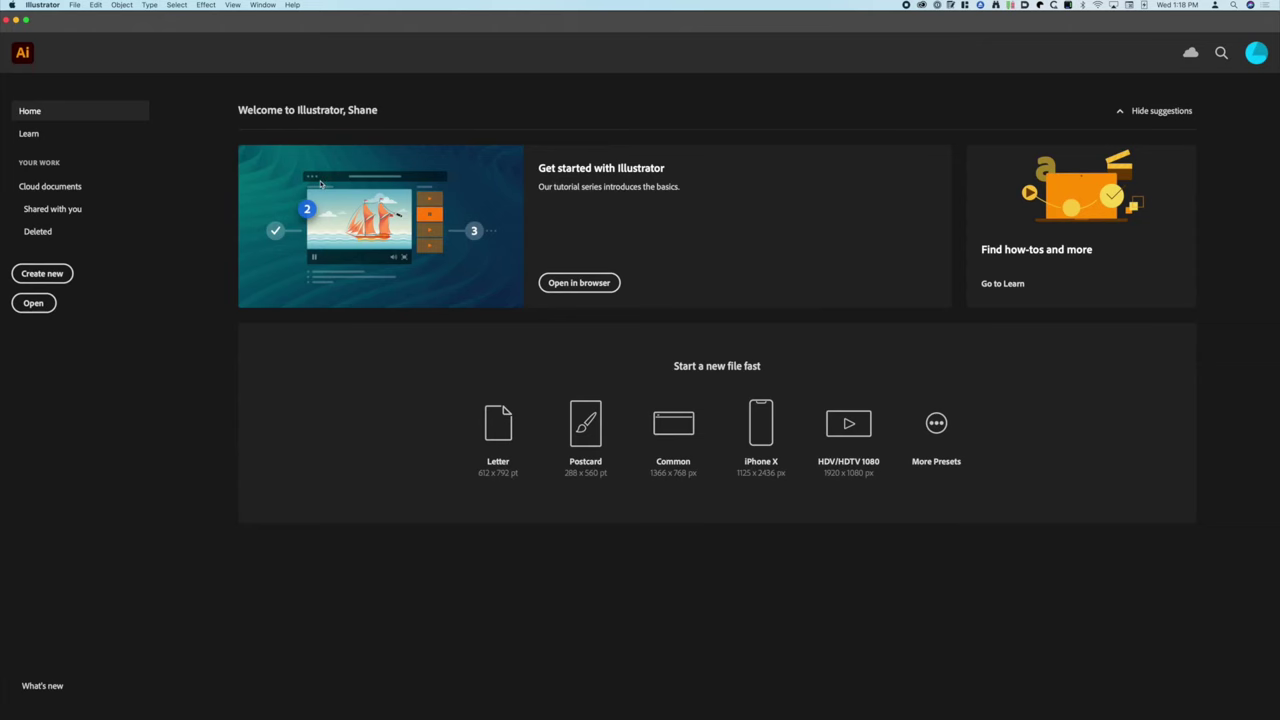
pyautogui.click(75, 5)
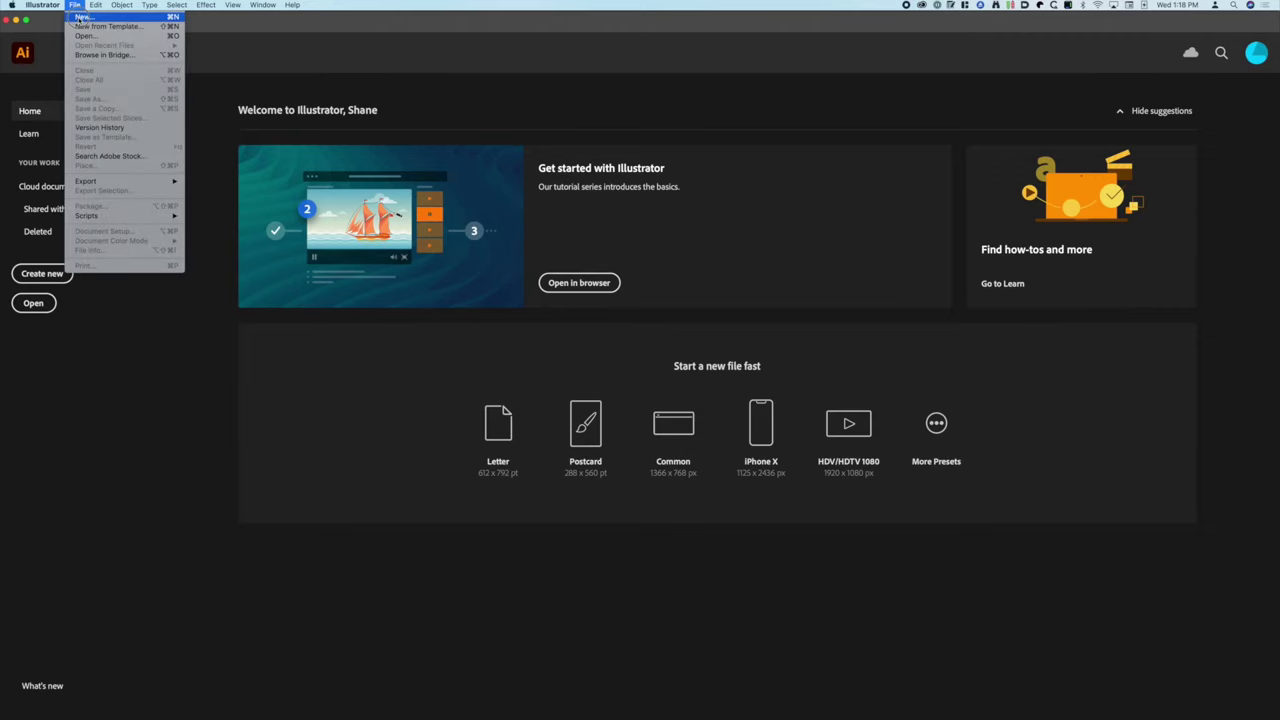
pyautogui.click(79, 21)
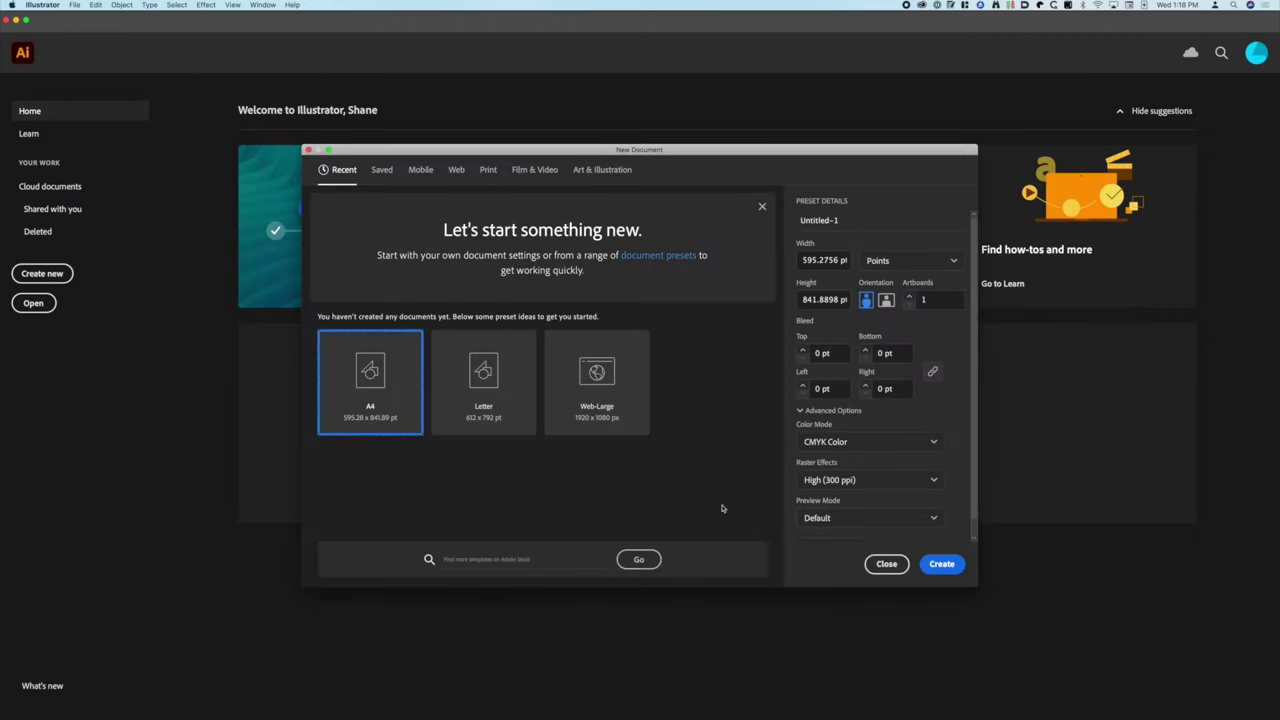
pyautogui.click(888, 564)
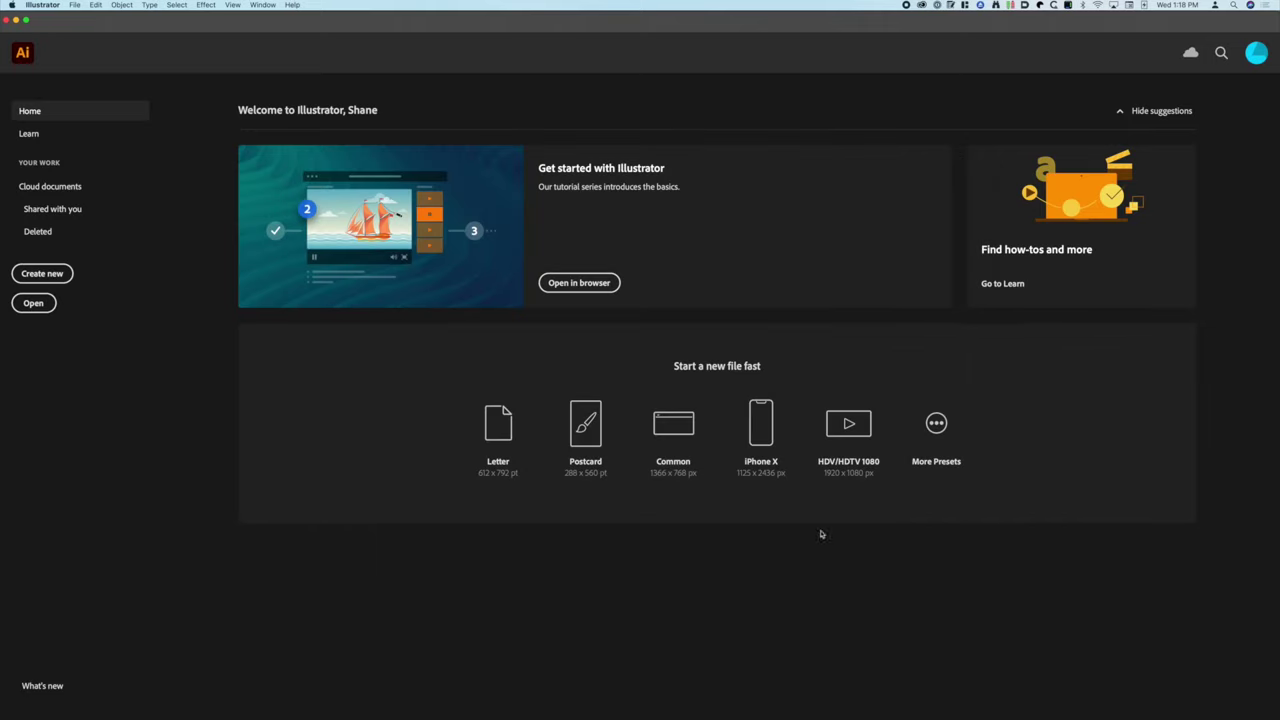
# Open 8x10 Girl Cutline.ai from the ~Being Printed folder, converting its legacy artboard and crop area to artboards
pyautogui.click(75, 5)
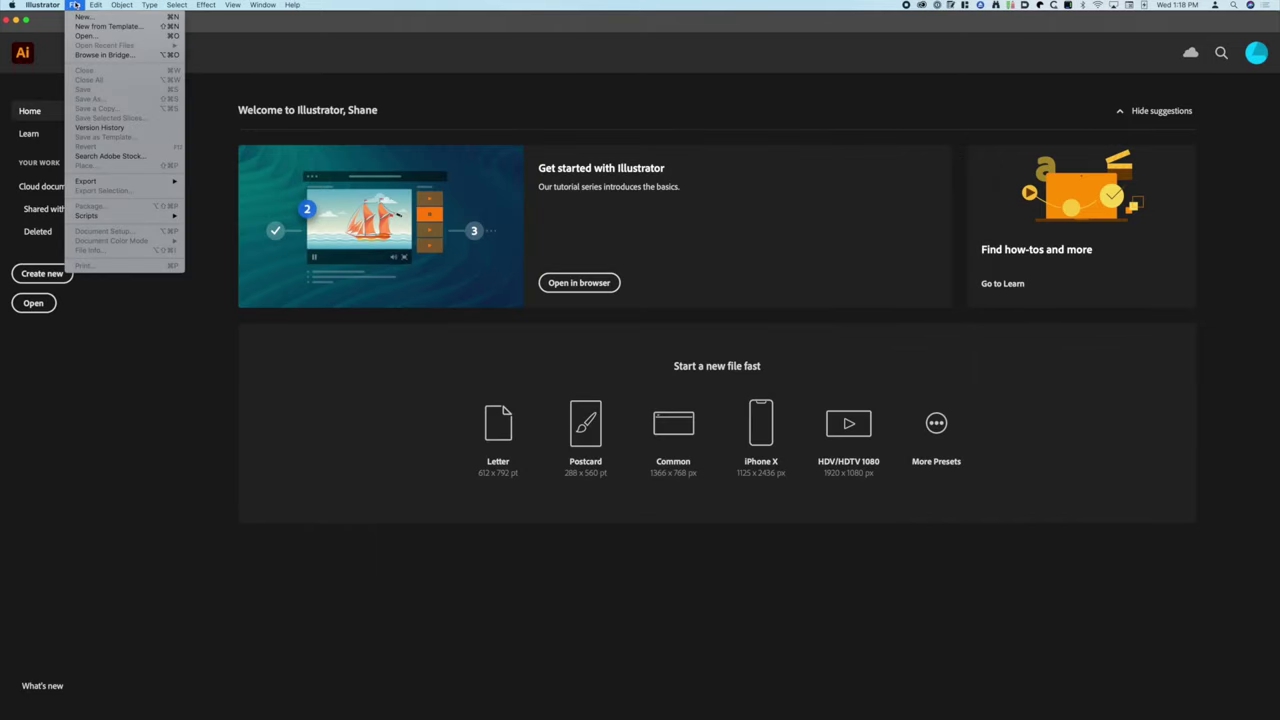
pyautogui.click(74, 36)
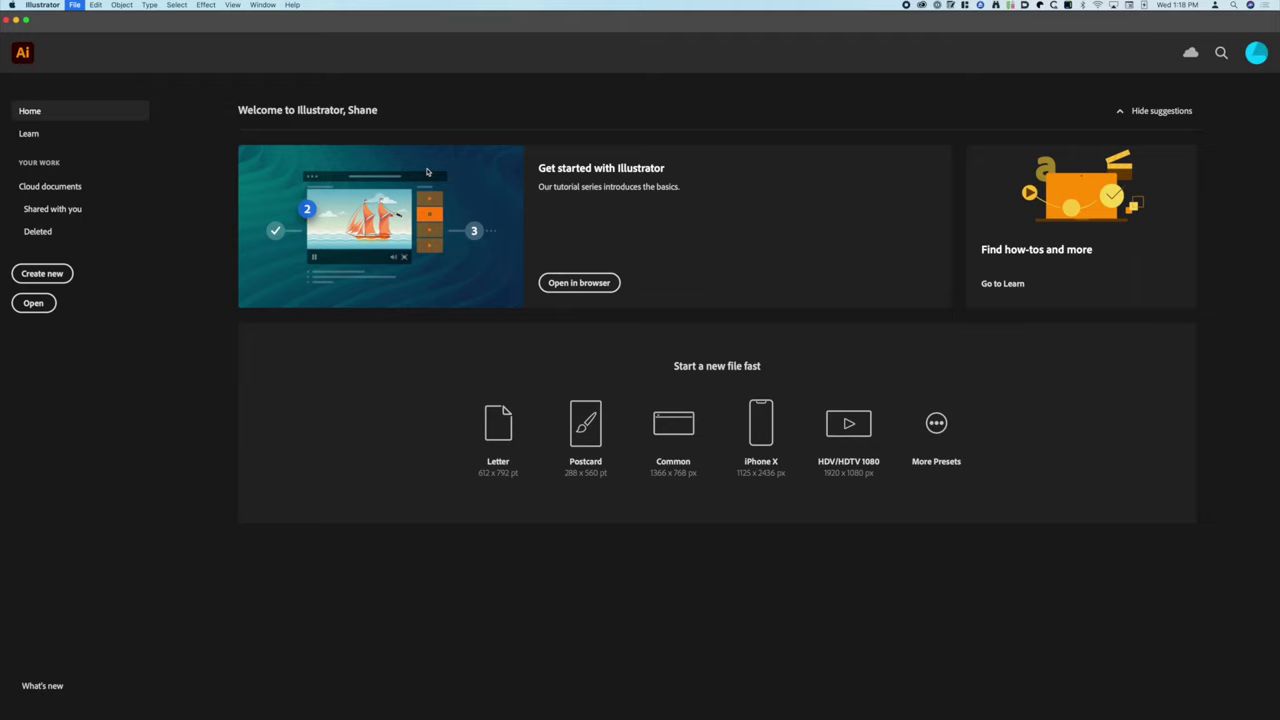
pyautogui.press('super+o')
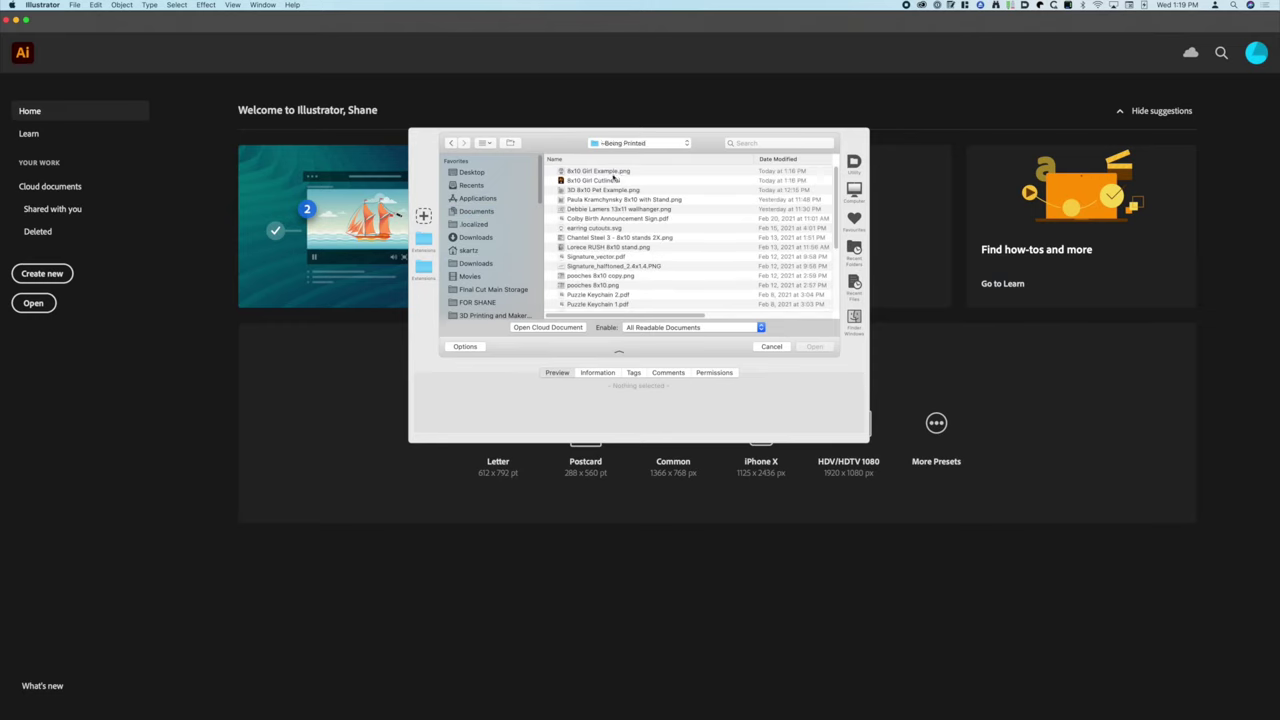
pyautogui.click(607, 179)
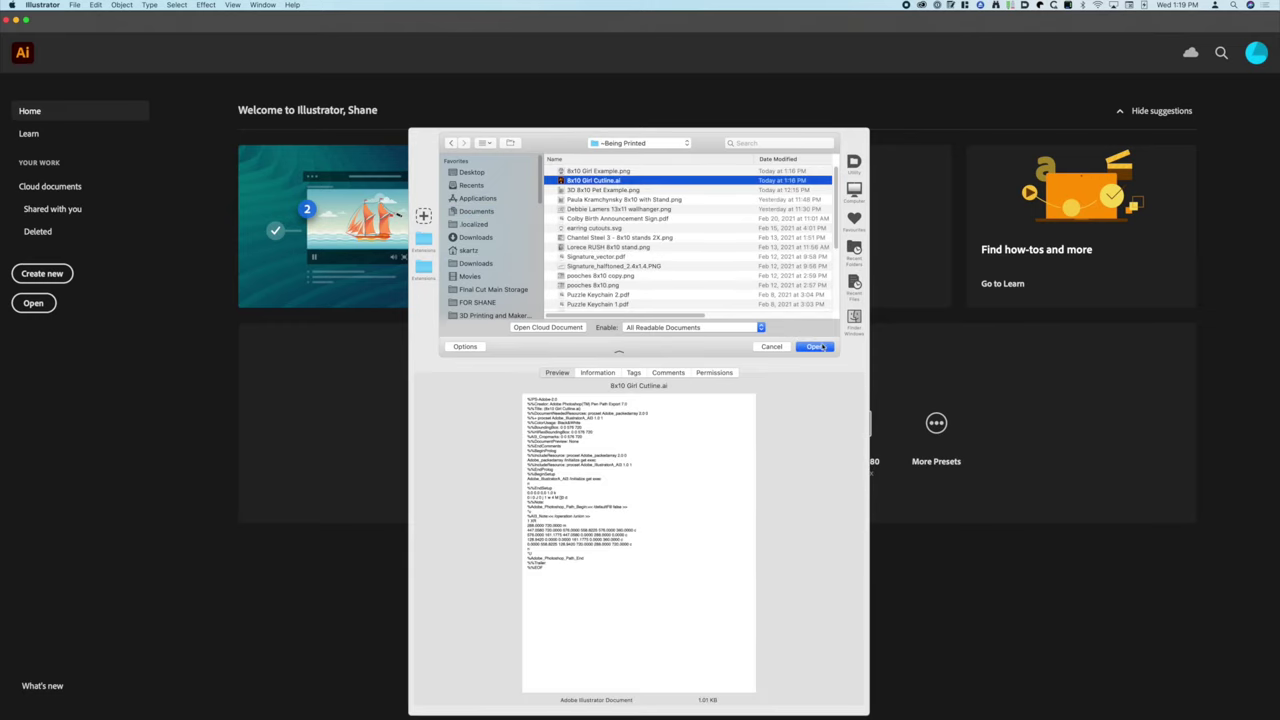
pyautogui.click(816, 347)
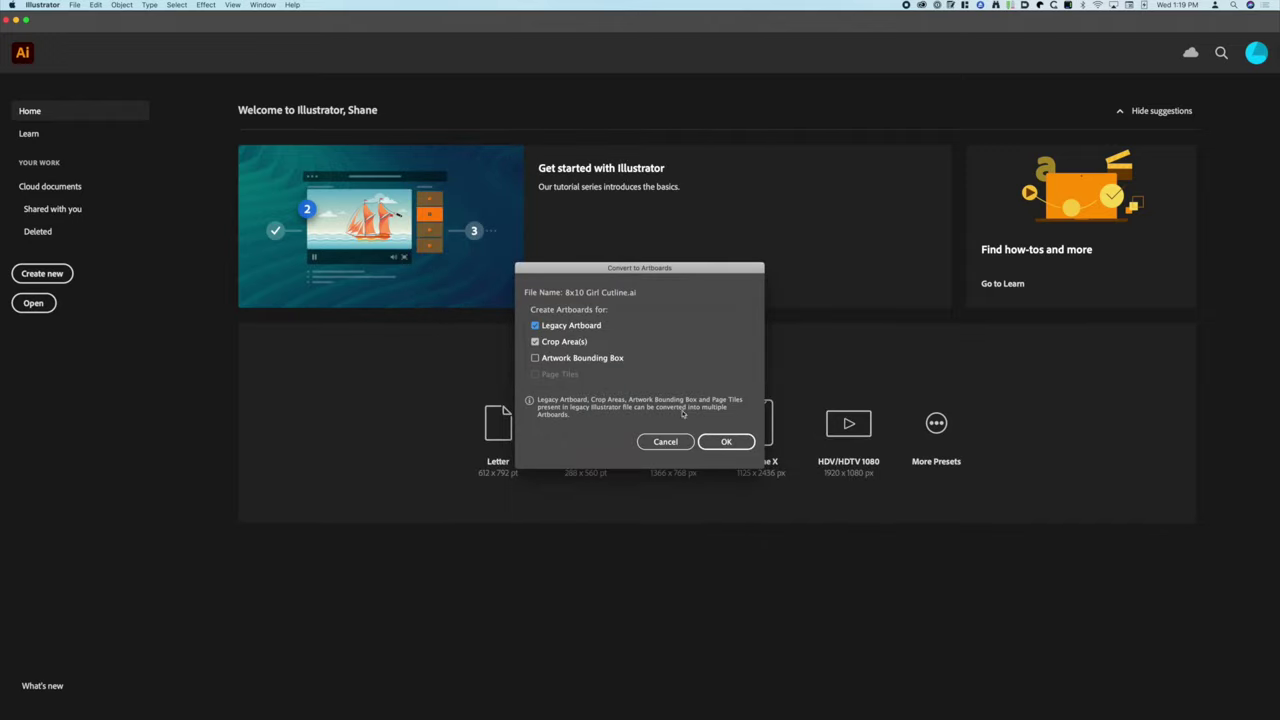
pyautogui.click(737, 443)
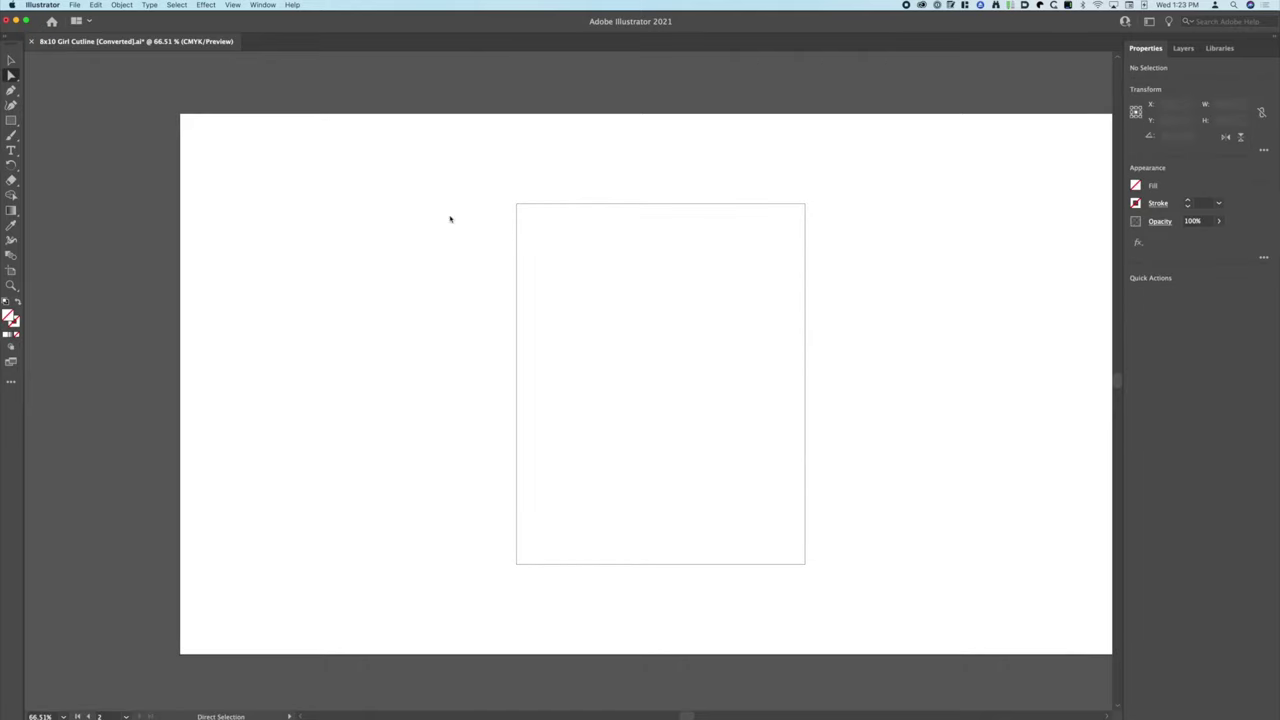
# Select the oval cutline path and give it a black 1 pt stroke with no fill
pyautogui.moveTo(609, 214); pyautogui.dragTo(869, 580)
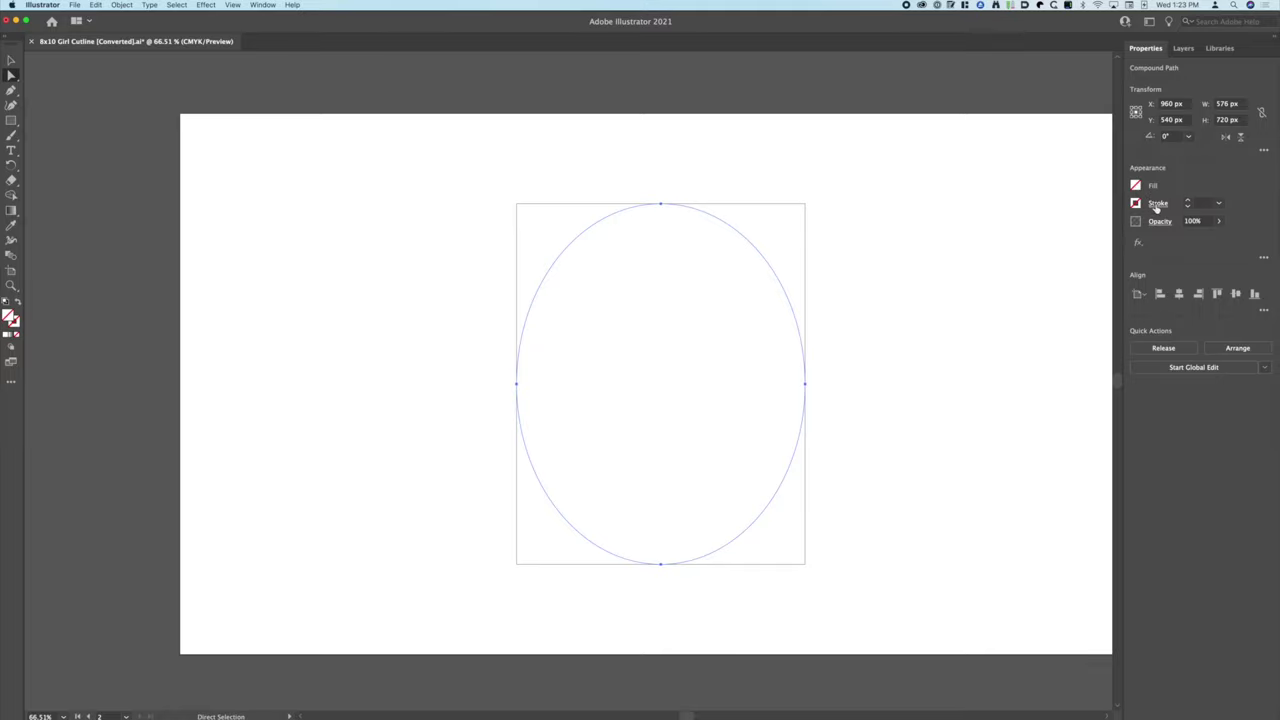
pyautogui.click(1135, 203)
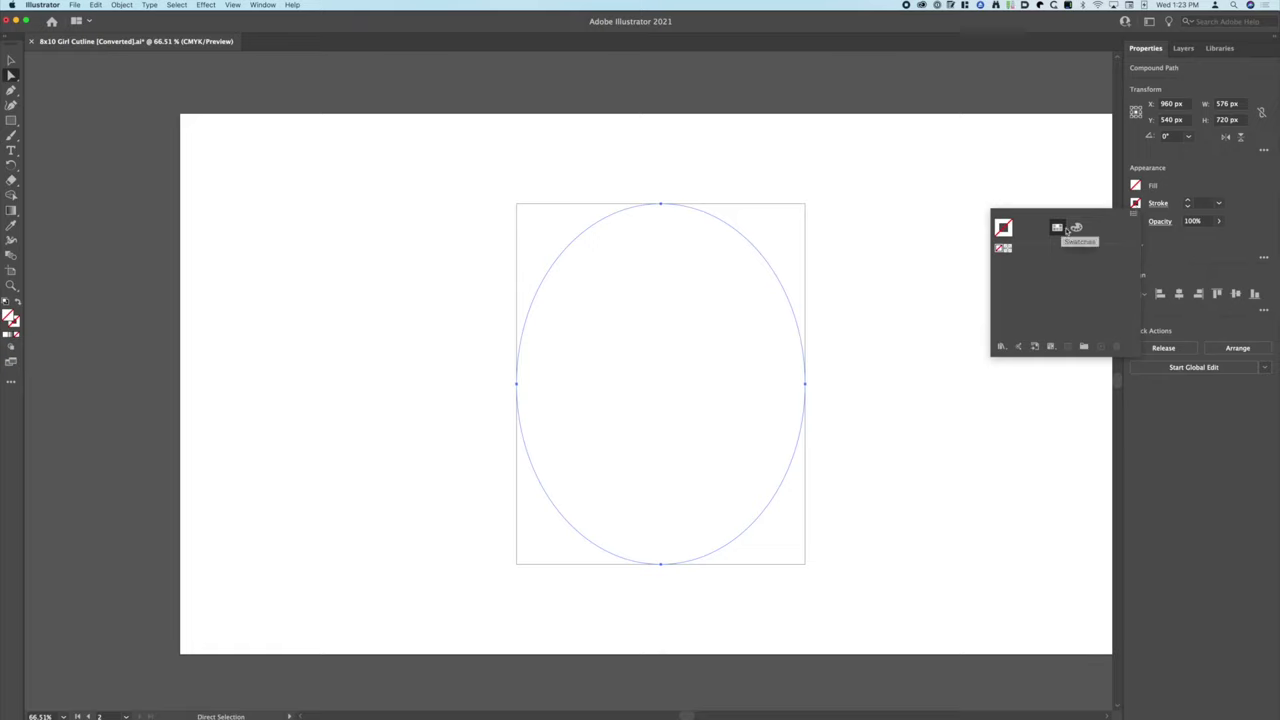
pyautogui.click(1076, 227)
pyautogui.click(1008, 312)
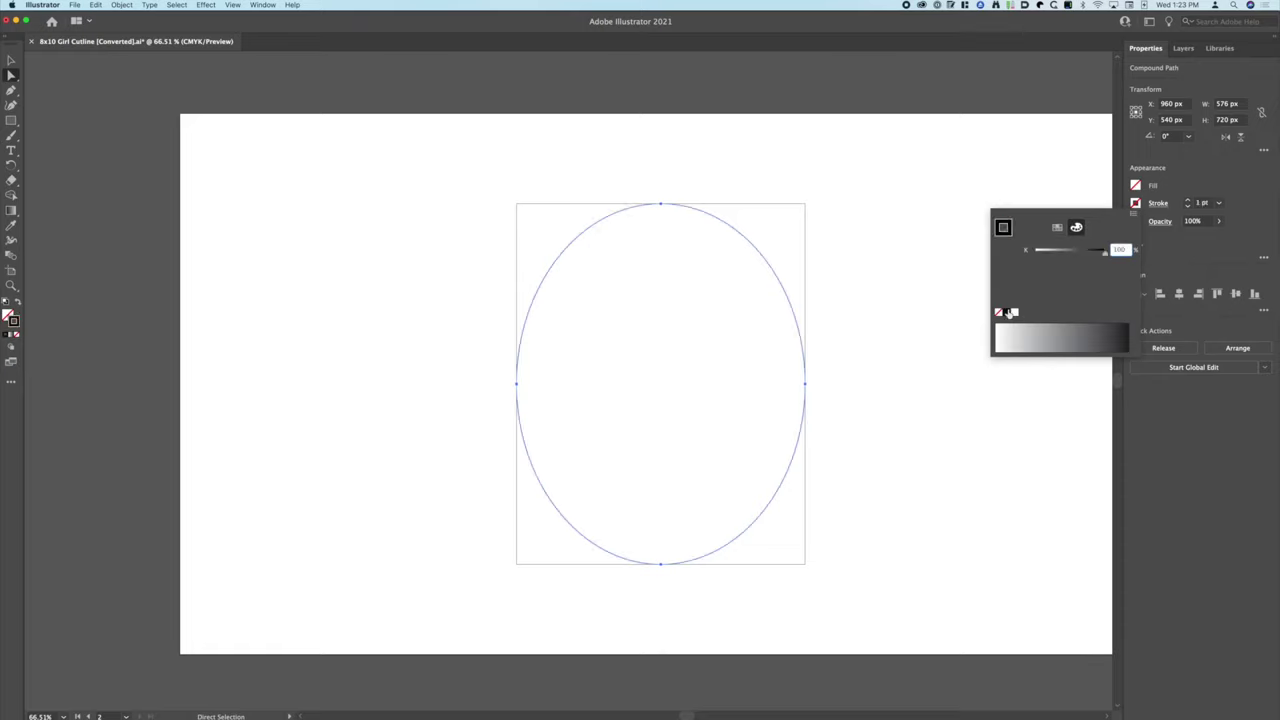
pyautogui.click(958, 190)
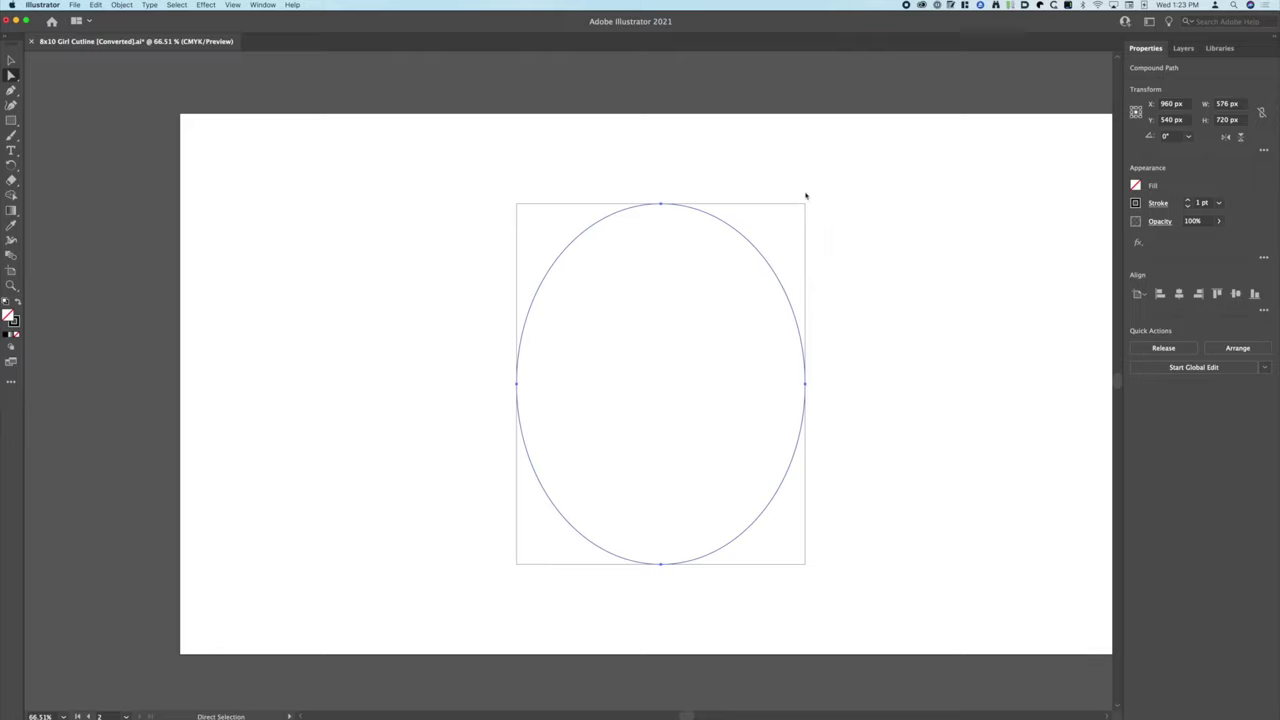
pyautogui.click(755, 190)
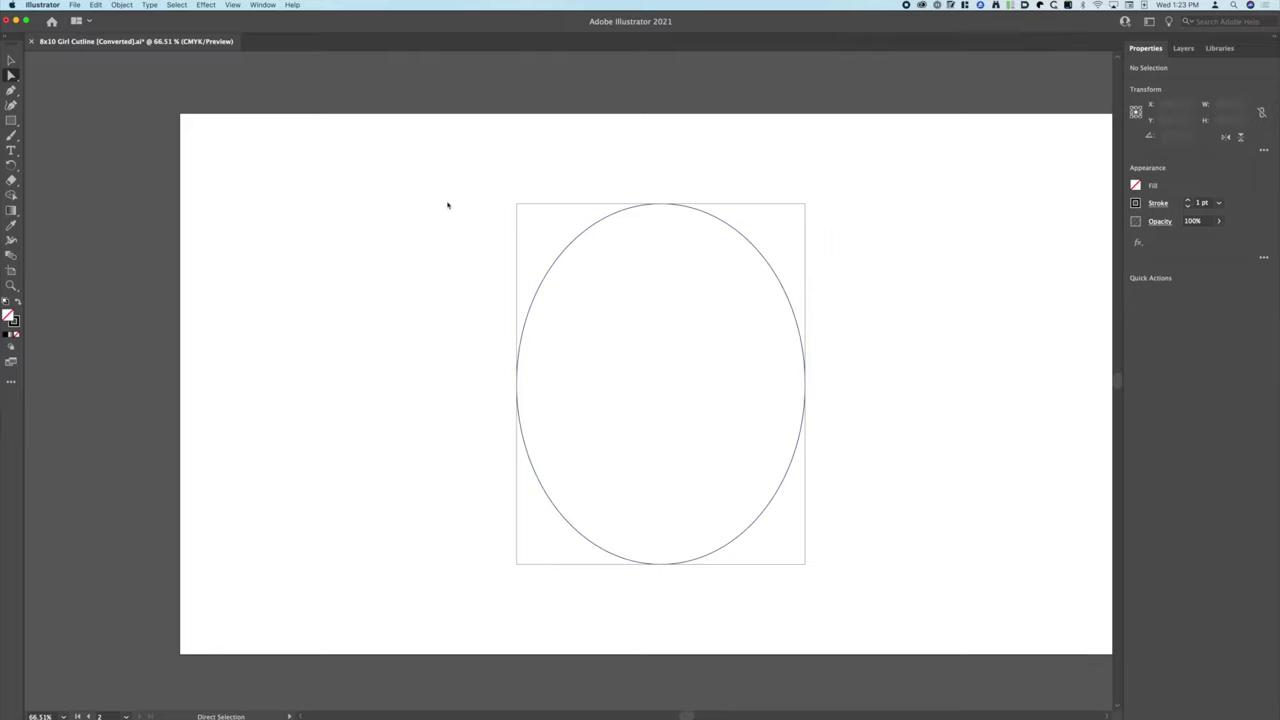
# Start a Save As of the converted cutline document
pyautogui.click(75, 5)
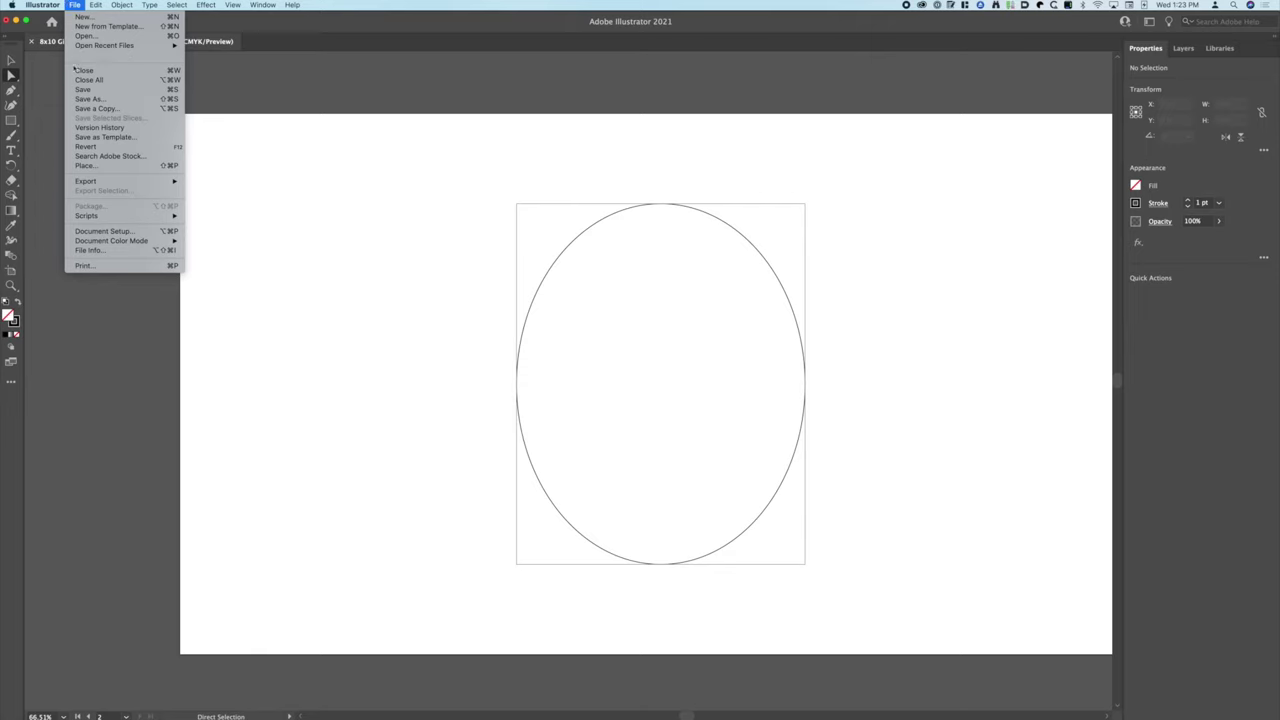
pyautogui.click(81, 102)
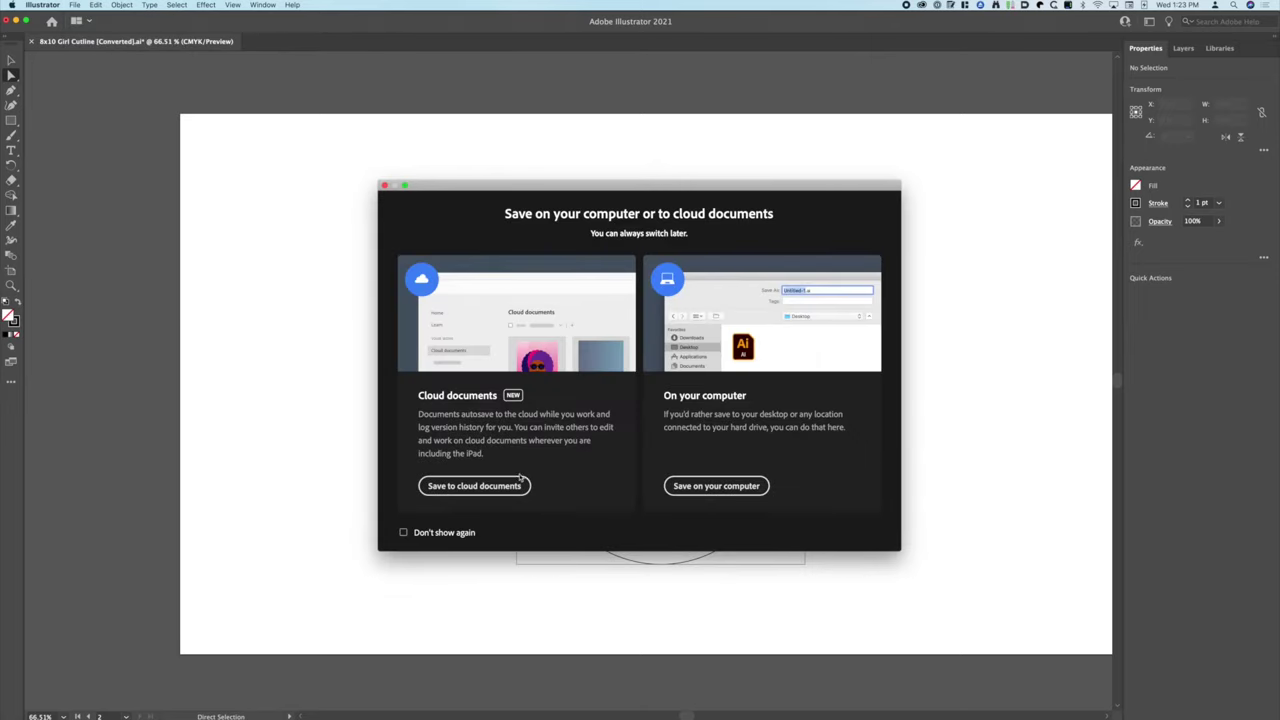
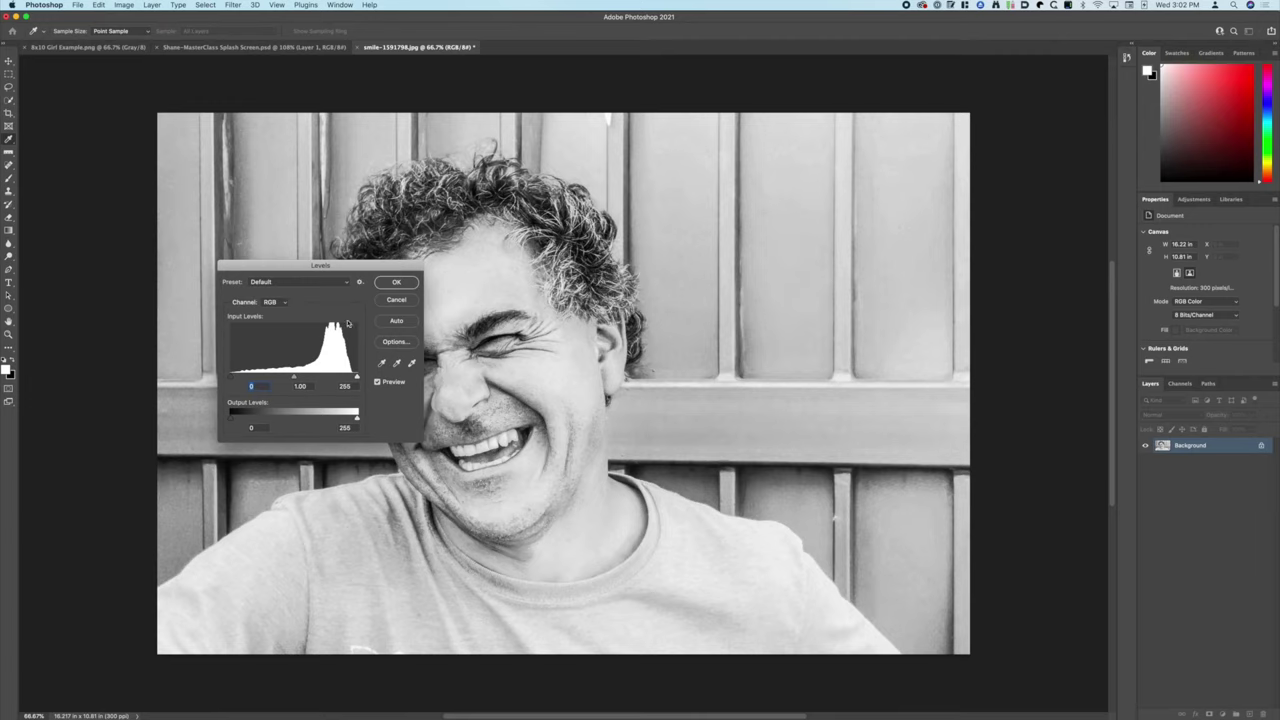
# Check the Levels histogram of smile-1591798.jpg and leave the adjustment without applying it
pyautogui.moveTo(356, 378)
pyautogui.mouseDown()
pyautogui.moveTo(345, 378)
pyautogui.moveTo(357, 378)
pyautogui.mouseUp()
pyautogui.click(402, 301)
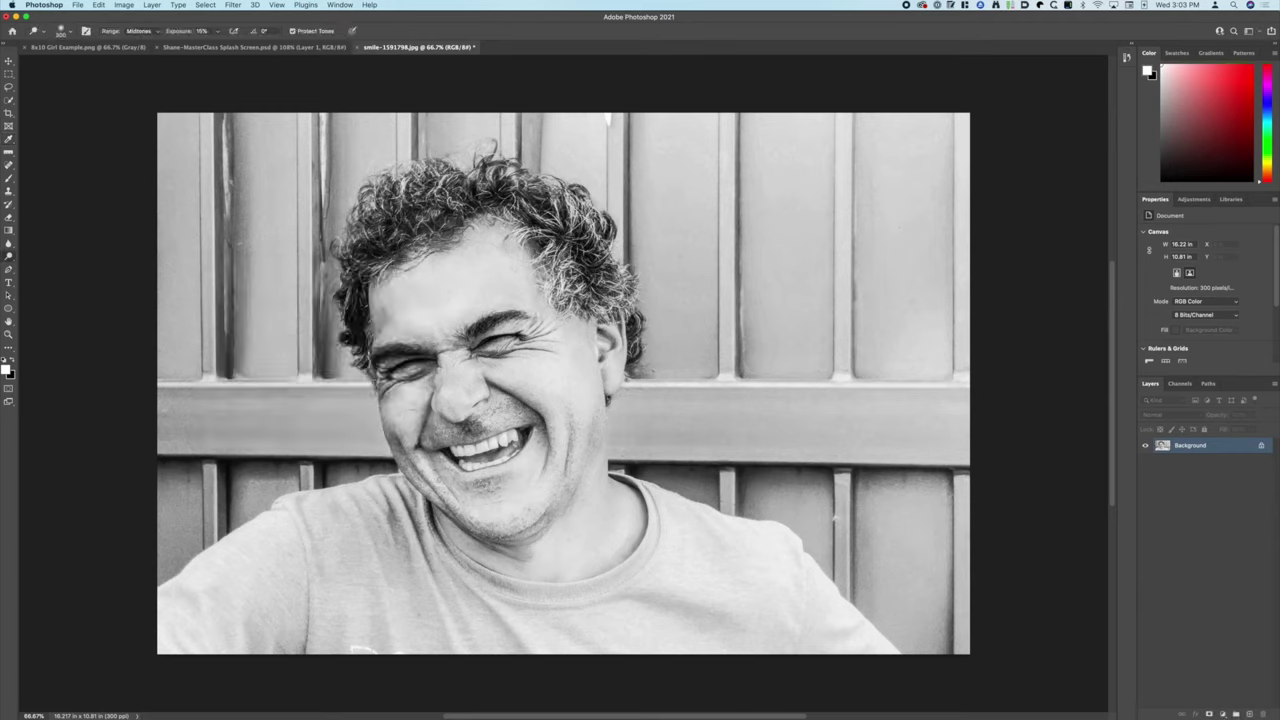
# Retouch the wall around the man's head and neck with the Dodge tool and a 600 px brush
pyautogui.press('[')
pyautogui.press('[')
pyautogui.press('[')
pyautogui.press(']')
pyautogui.press(']')
pyautogui.press(']')
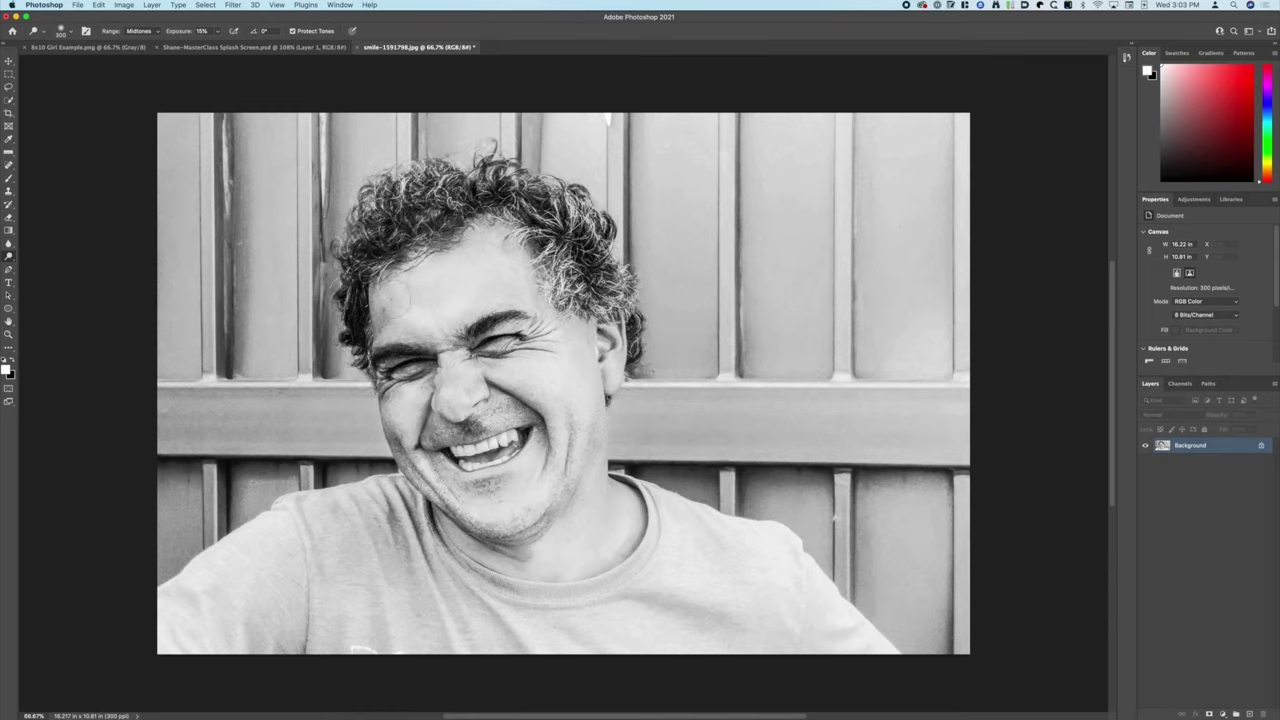
pyautogui.press('[')
pyautogui.press('[')
pyautogui.press('[')
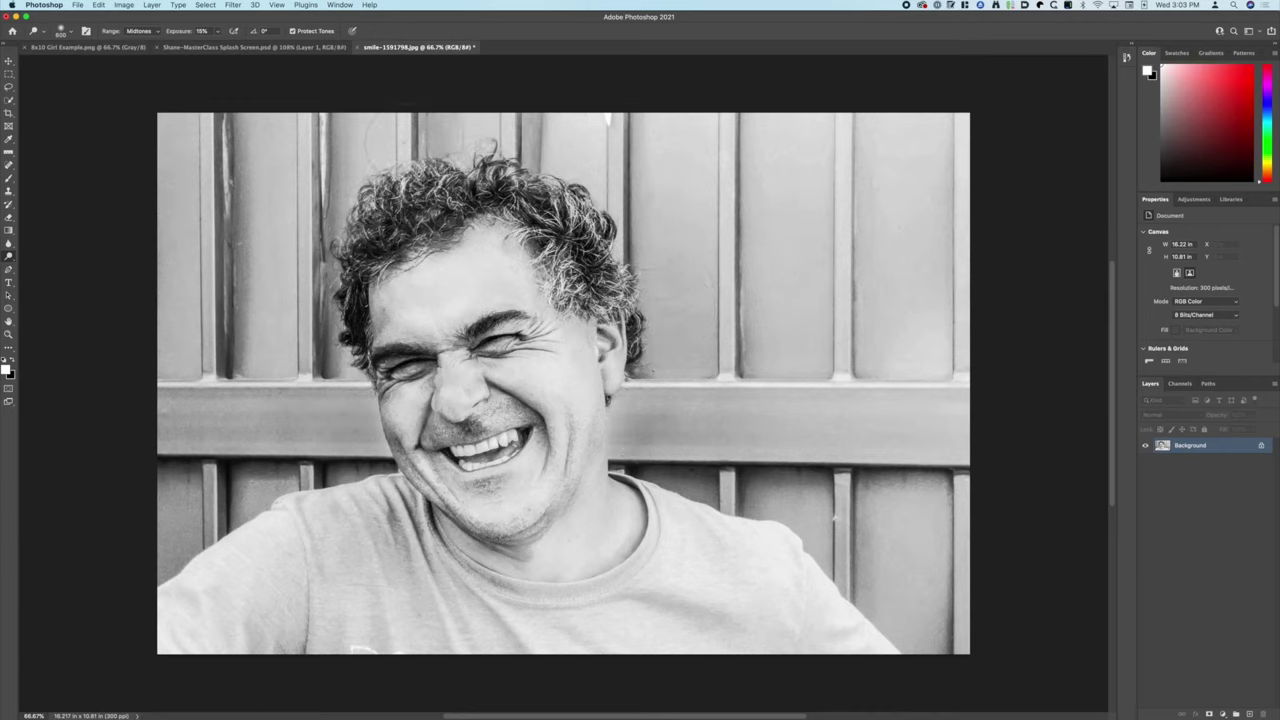
pyautogui.moveTo(375, 146); pyautogui.dragTo(318, 205)
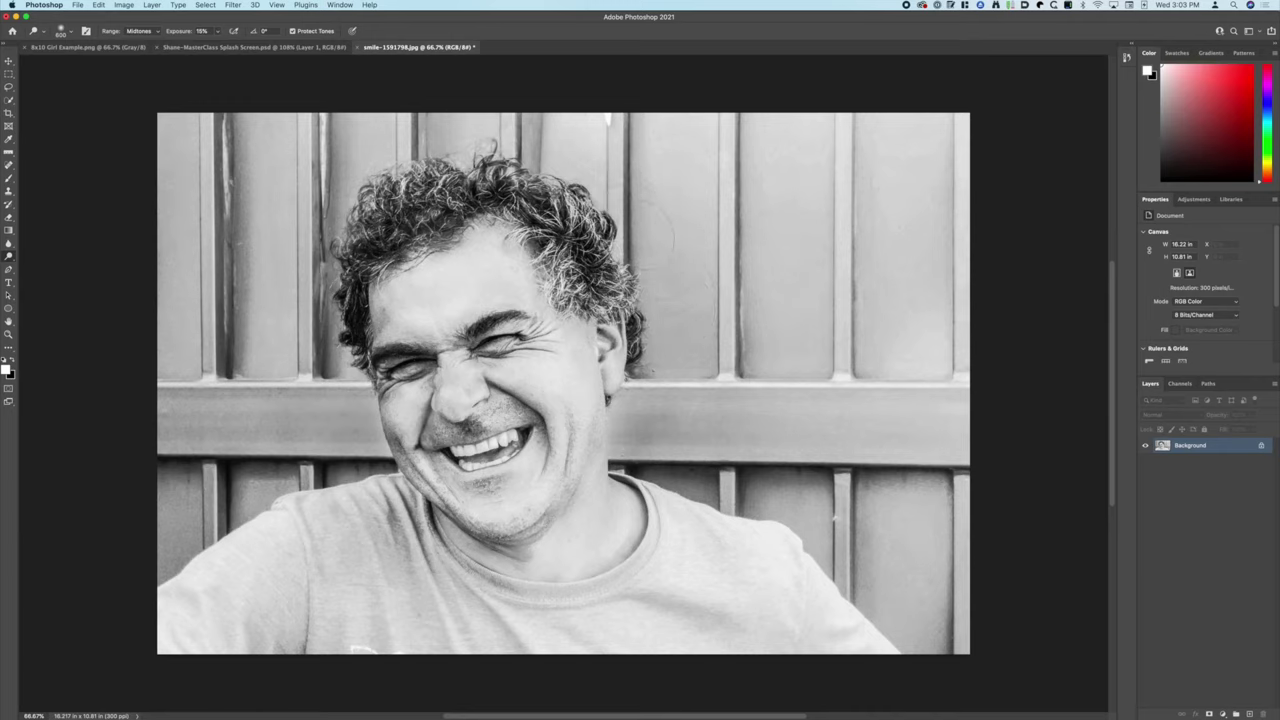
pyautogui.moveTo(655, 242); pyautogui.dragTo(605, 152)
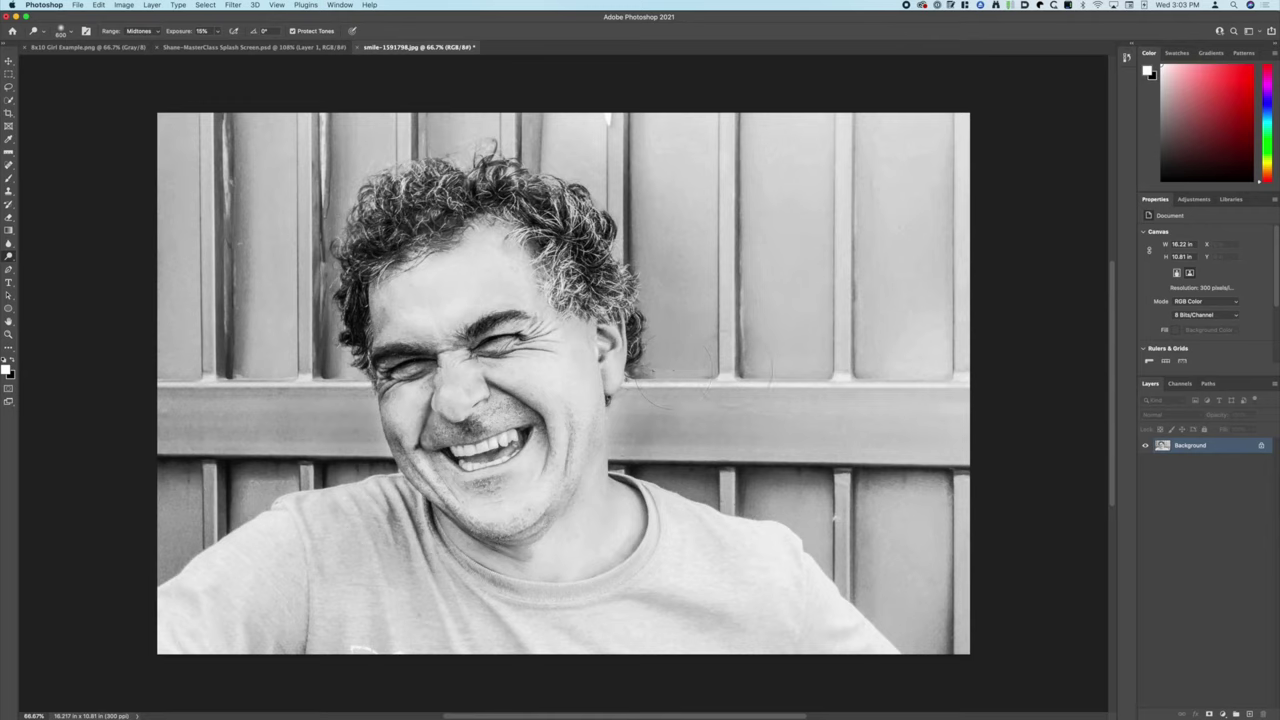
pyautogui.moveTo(703, 325)
pyautogui.mouseDown()
pyautogui.moveTo(675, 312)
pyautogui.moveTo(645, 265)
pyautogui.moveTo(640, 222)
pyautogui.moveTo(588, 145)
pyautogui.mouseUp()
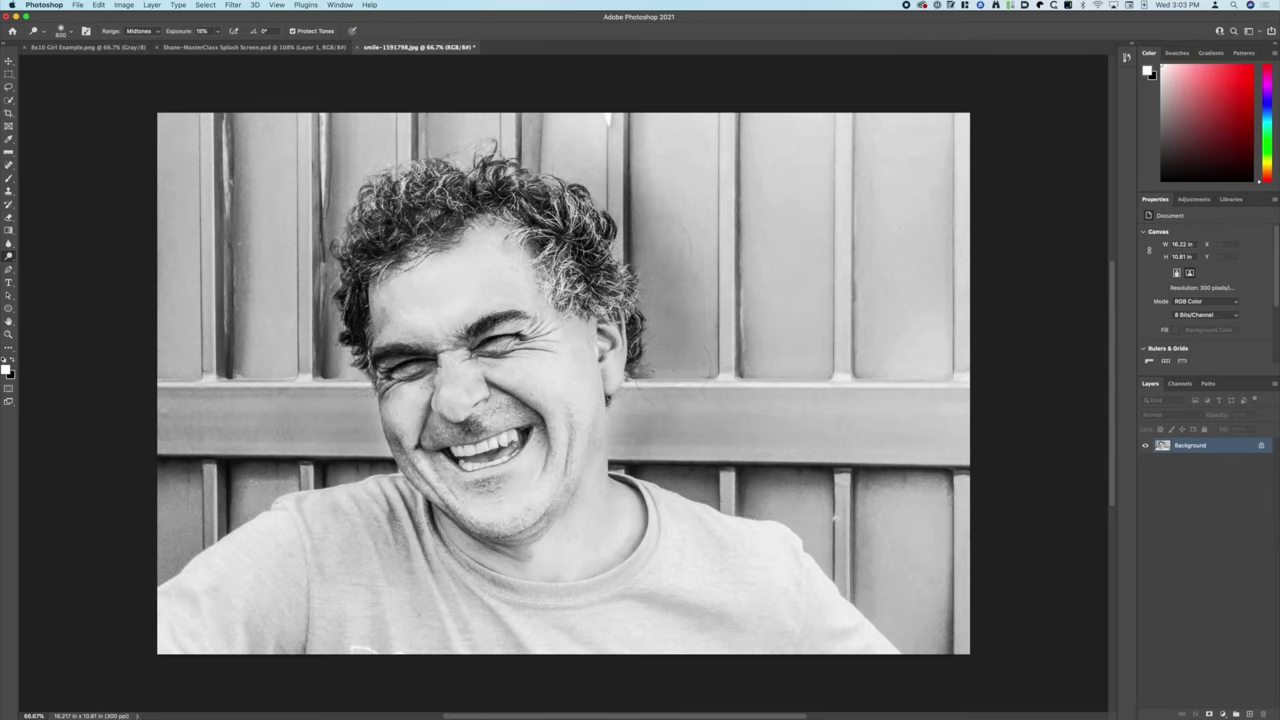
pyautogui.moveTo(642, 256); pyautogui.dragTo(690, 328)
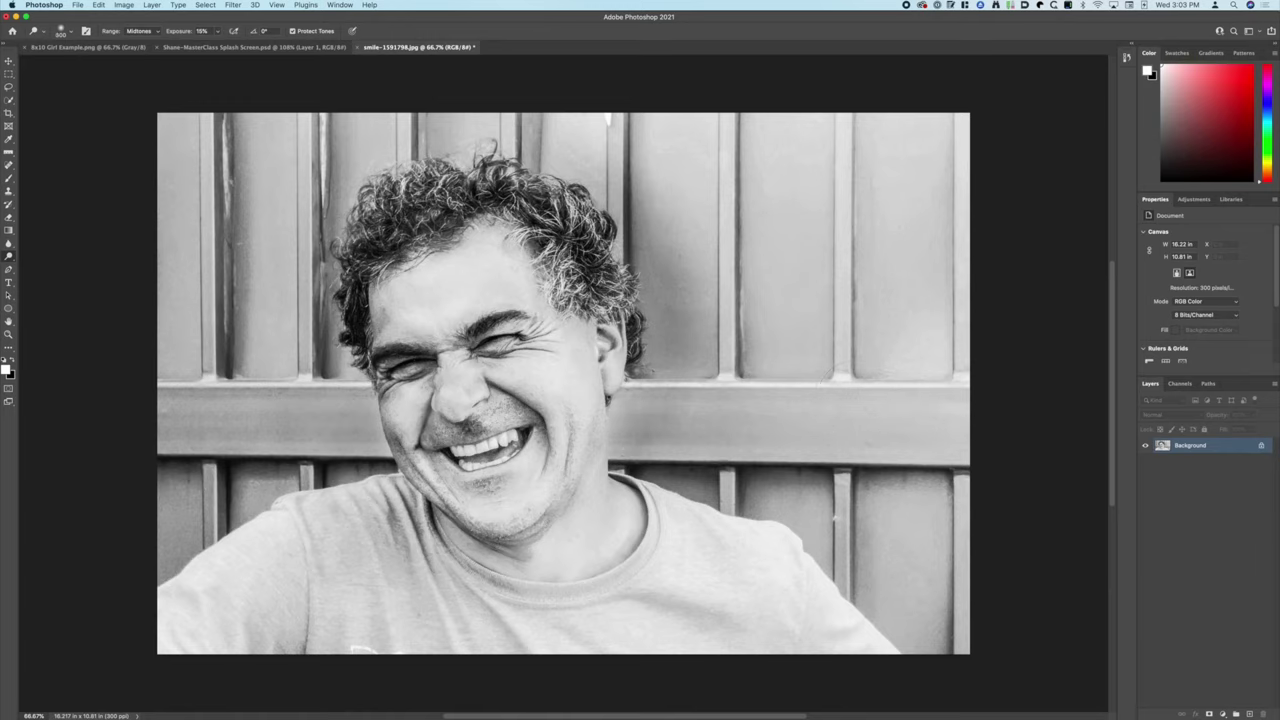
pyautogui.moveTo(605, 410)
pyautogui.mouseDown()
pyautogui.moveTo(586, 400)
pyautogui.moveTo(600, 428)
pyautogui.moveTo(594, 400)
pyautogui.moveTo(637, 382)
pyautogui.moveTo(615, 395)
pyautogui.moveTo(615, 455)
pyautogui.moveTo(650, 472)
pyautogui.mouseUp()
pyautogui.moveTo(641, 356); pyautogui.dragTo(656, 392)
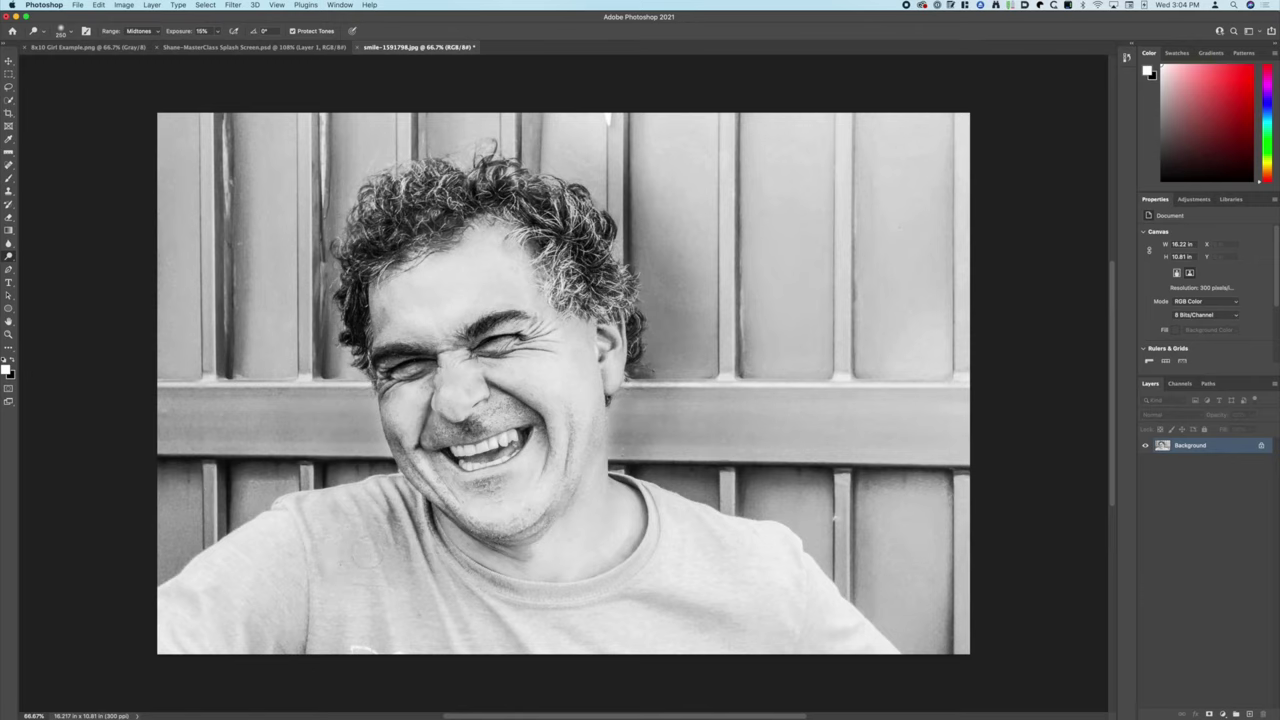
# Retouch the midtones across both sides of the man's shirt with the Dodge tool
pyautogui.moveTo(360, 538)
pyautogui.mouseDown()
pyautogui.moveTo(395, 613)
pyautogui.moveTo(354, 535)
pyautogui.moveTo(365, 640)
pyautogui.moveTo(365, 615)
pyautogui.moveTo(302, 560)
pyautogui.moveTo(268, 585)
pyautogui.moveTo(256, 571)
pyautogui.moveTo(244, 595)
pyautogui.moveTo(337, 593)
pyautogui.mouseUp()
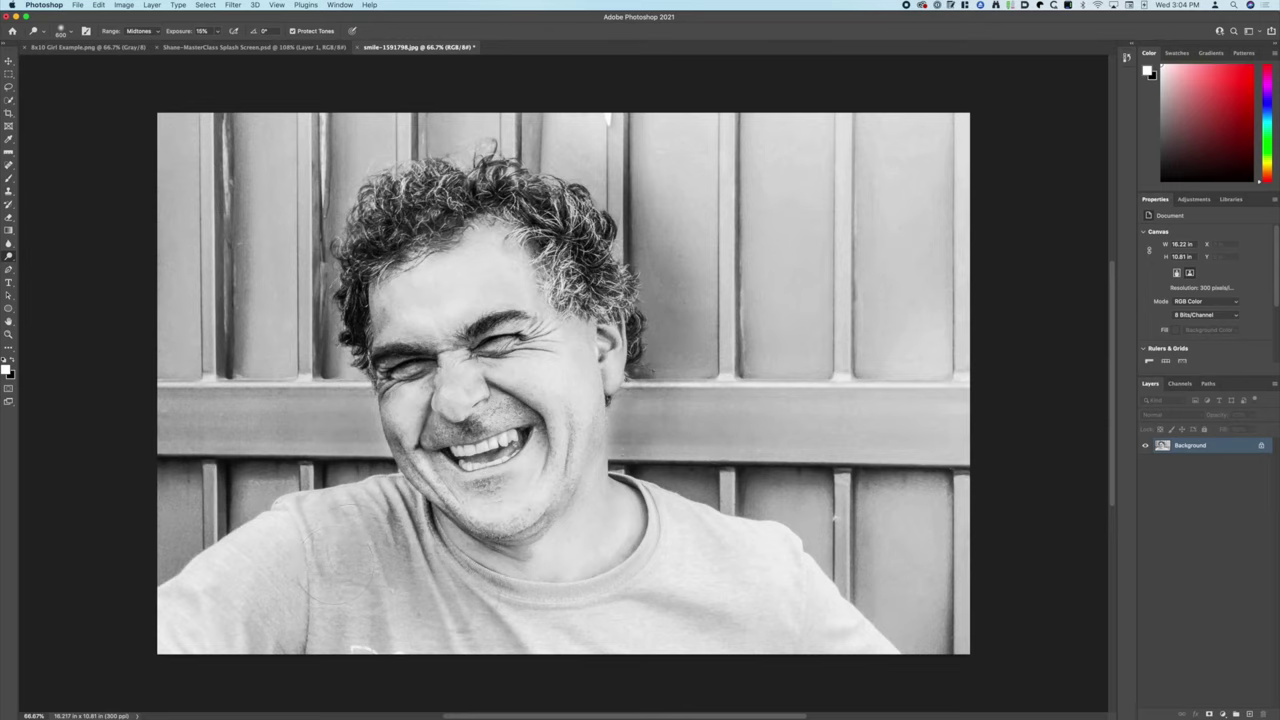
pyautogui.moveTo(258, 553)
pyautogui.mouseDown()
pyautogui.moveTo(178, 607)
pyautogui.moveTo(195, 614)
pyautogui.moveTo(205, 599)
pyautogui.moveTo(245, 614)
pyautogui.moveTo(230, 599)
pyautogui.moveTo(205, 617)
pyautogui.moveTo(240, 625)
pyautogui.mouseUp()
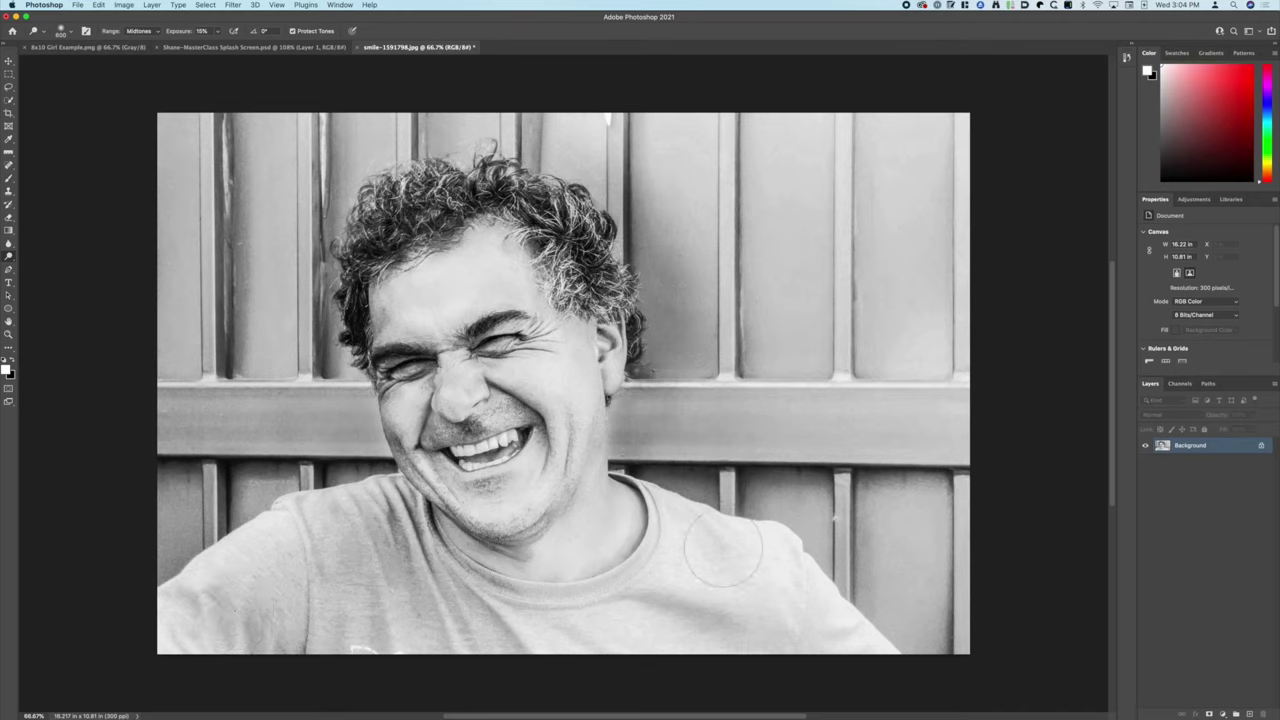
pyautogui.moveTo(724, 549)
pyautogui.mouseDown()
pyautogui.moveTo(690, 545)
pyautogui.moveTo(812, 596)
pyautogui.moveTo(818, 622)
pyautogui.moveTo(775, 575)
pyautogui.moveTo(720, 575)
pyautogui.moveTo(688, 593)
pyautogui.mouseUp()
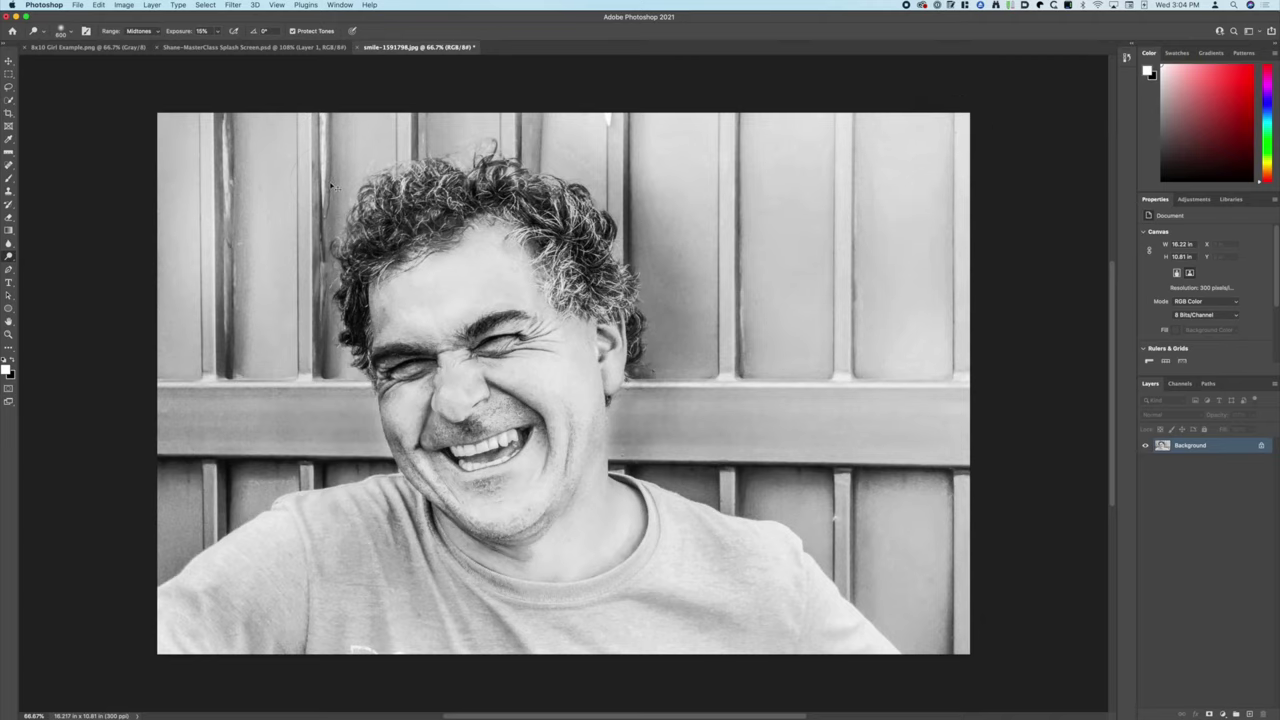
# Brighten the man's teeth and retouch the smile crease beside his upper lip with a smaller Dodge brush
pyautogui.press('super+equal')
pyautogui.press('super+equal')
pyautogui.press('super+equal')
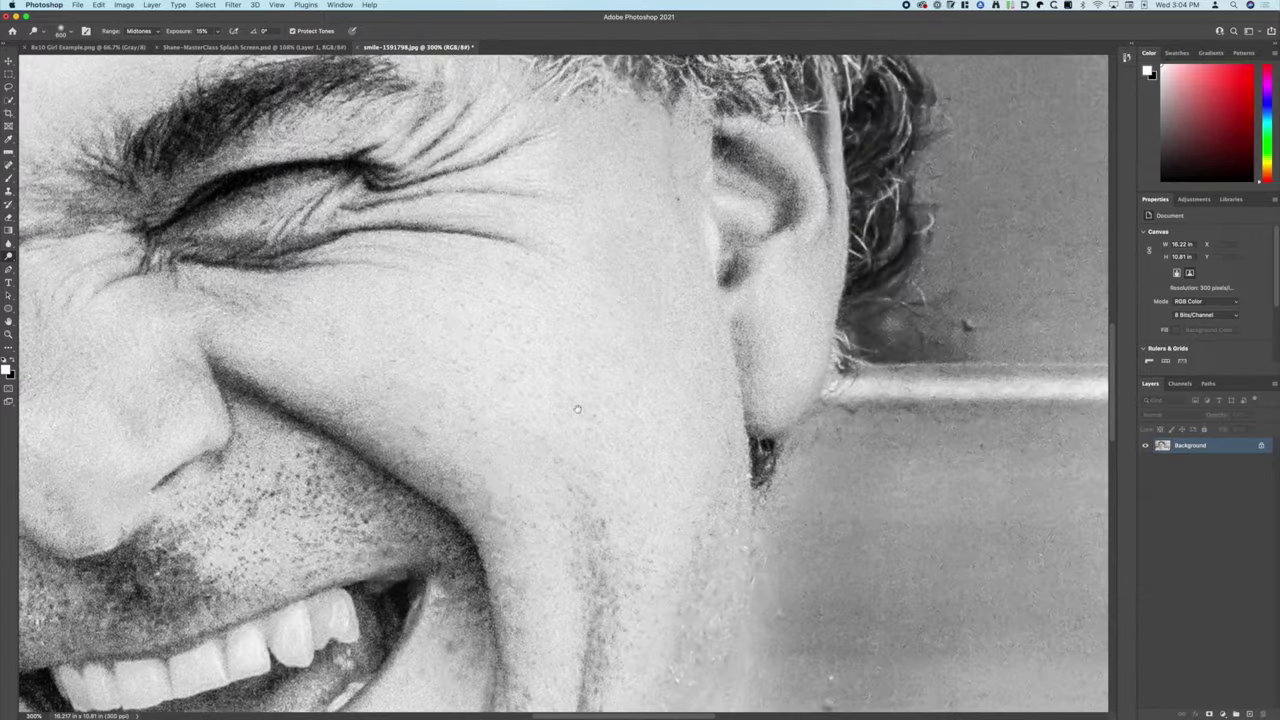
pyautogui.scroll(-2, 551, 397)
pyautogui.moveTo(551, 397); pyautogui.dragTo(889, 251)
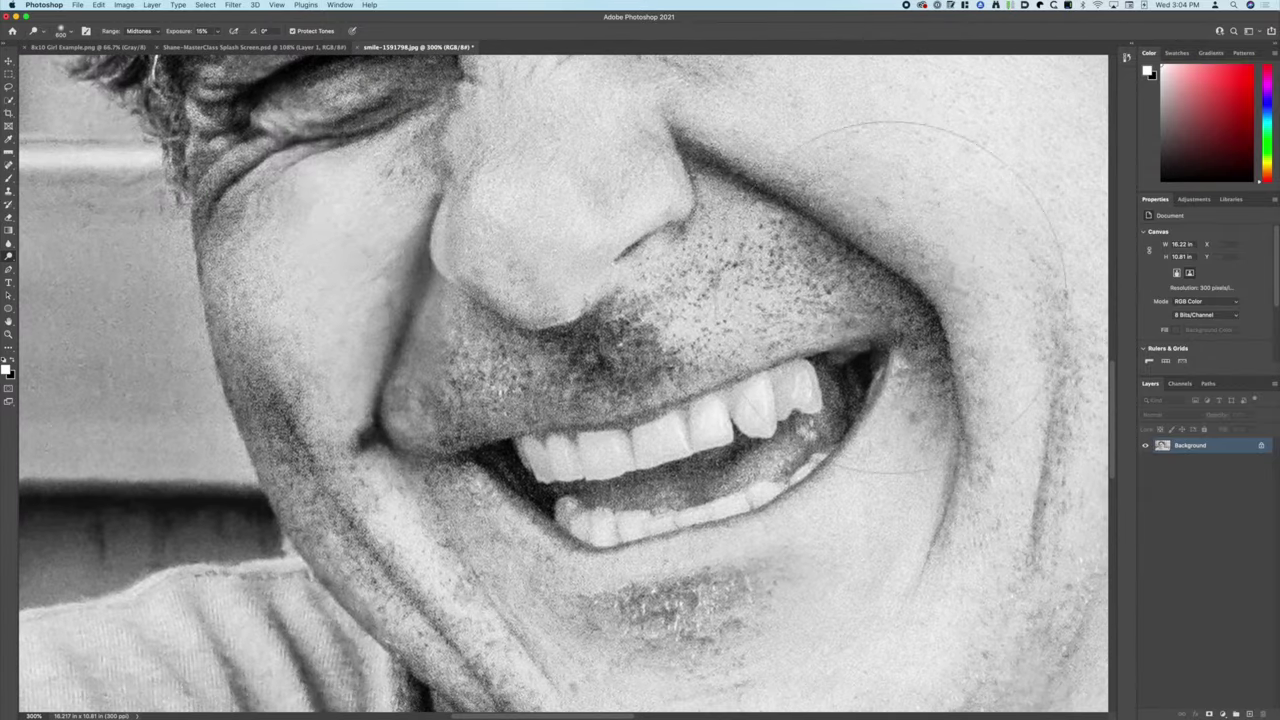
pyautogui.scroll(-3, 760, 430)
pyautogui.hscroll(2, 760, 430)
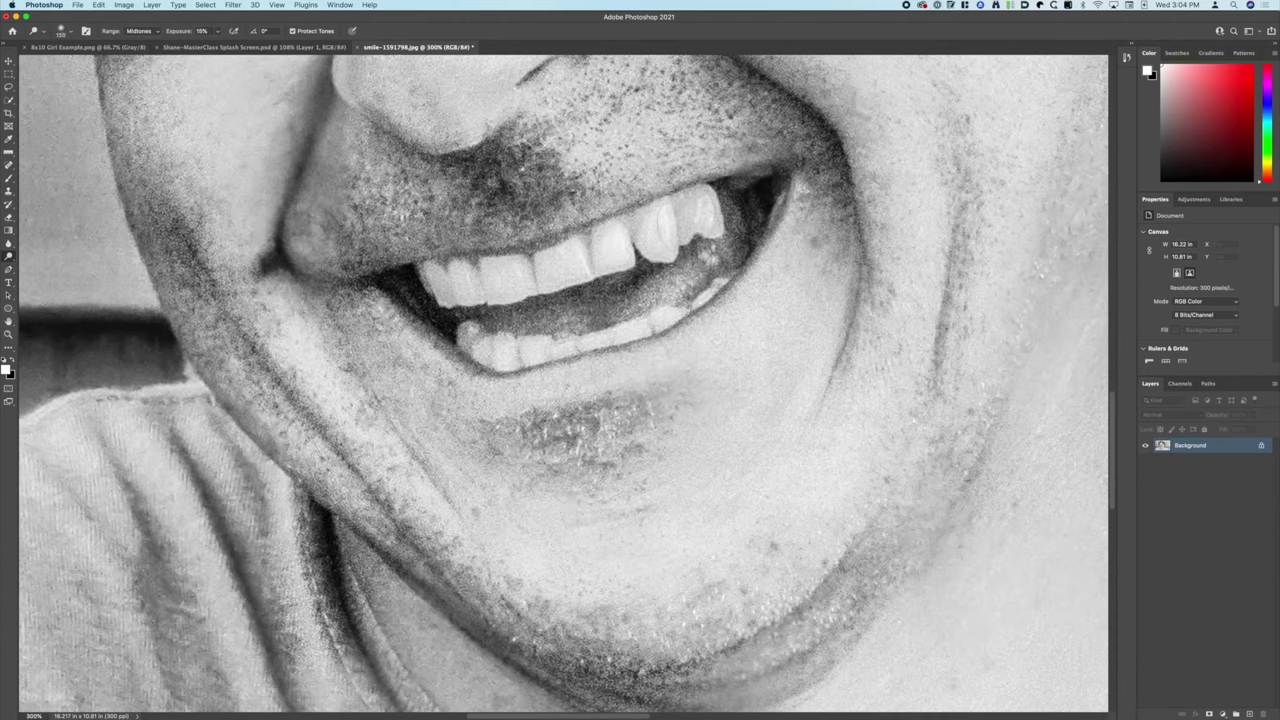
pyautogui.moveTo(743, 214)
pyautogui.mouseDown()
pyautogui.moveTo(458, 296)
pyautogui.moveTo(690, 220)
pyautogui.moveTo(502, 278)
pyautogui.mouseUp()
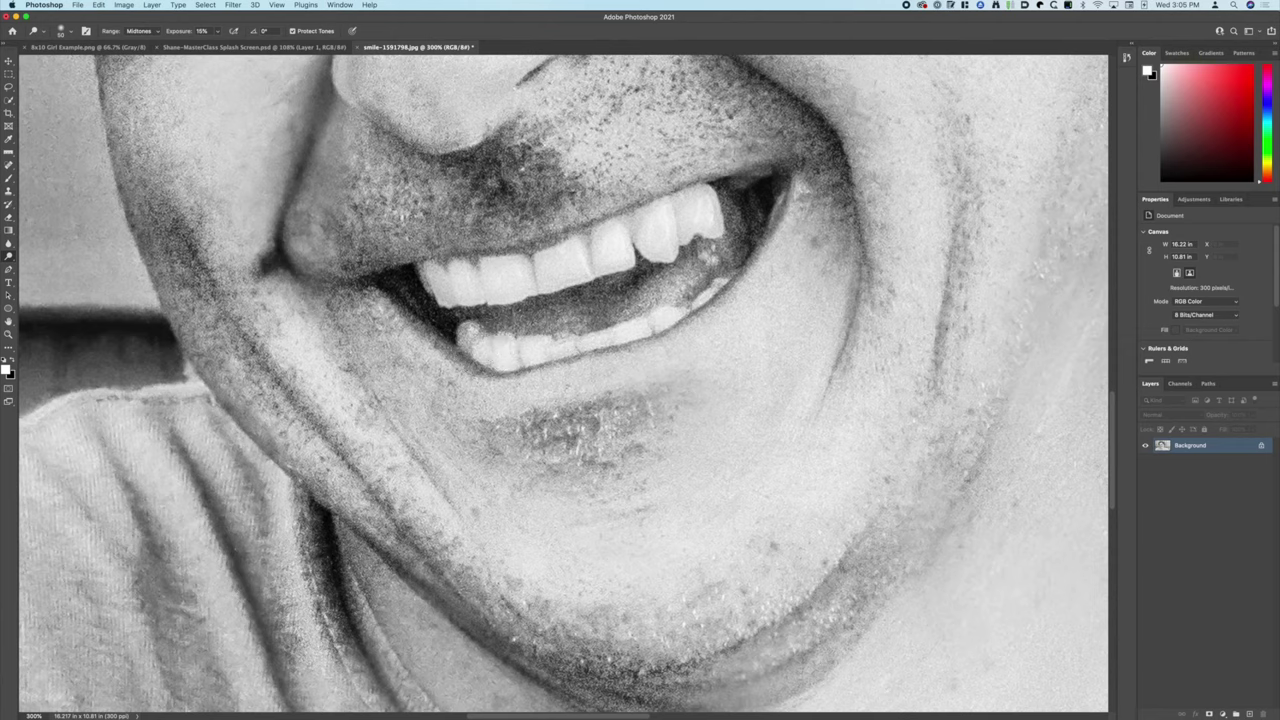
pyautogui.moveTo(694, 205)
pyautogui.mouseDown()
pyautogui.moveTo(686, 225)
pyautogui.moveTo(618, 232)
pyautogui.moveTo(627, 226)
pyautogui.mouseUp()
pyautogui.moveTo(508, 283); pyautogui.dragTo(462, 286)
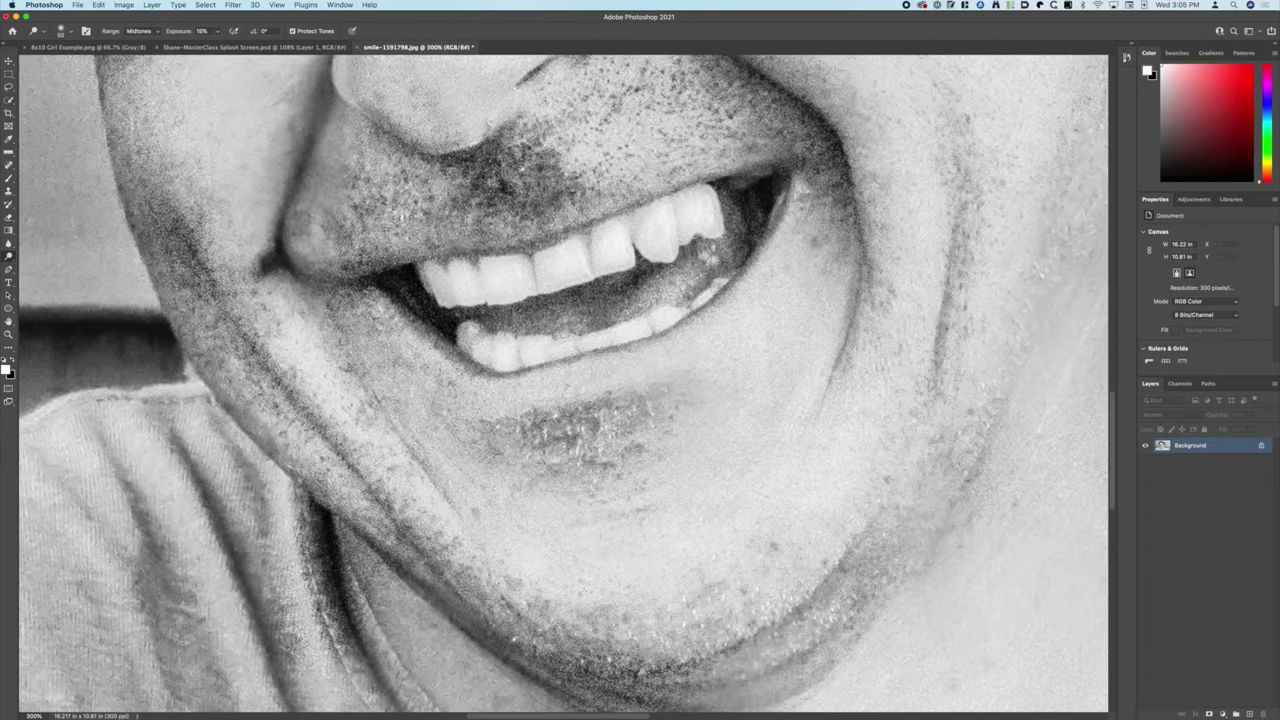
pyautogui.scroll(5, 786, 166)
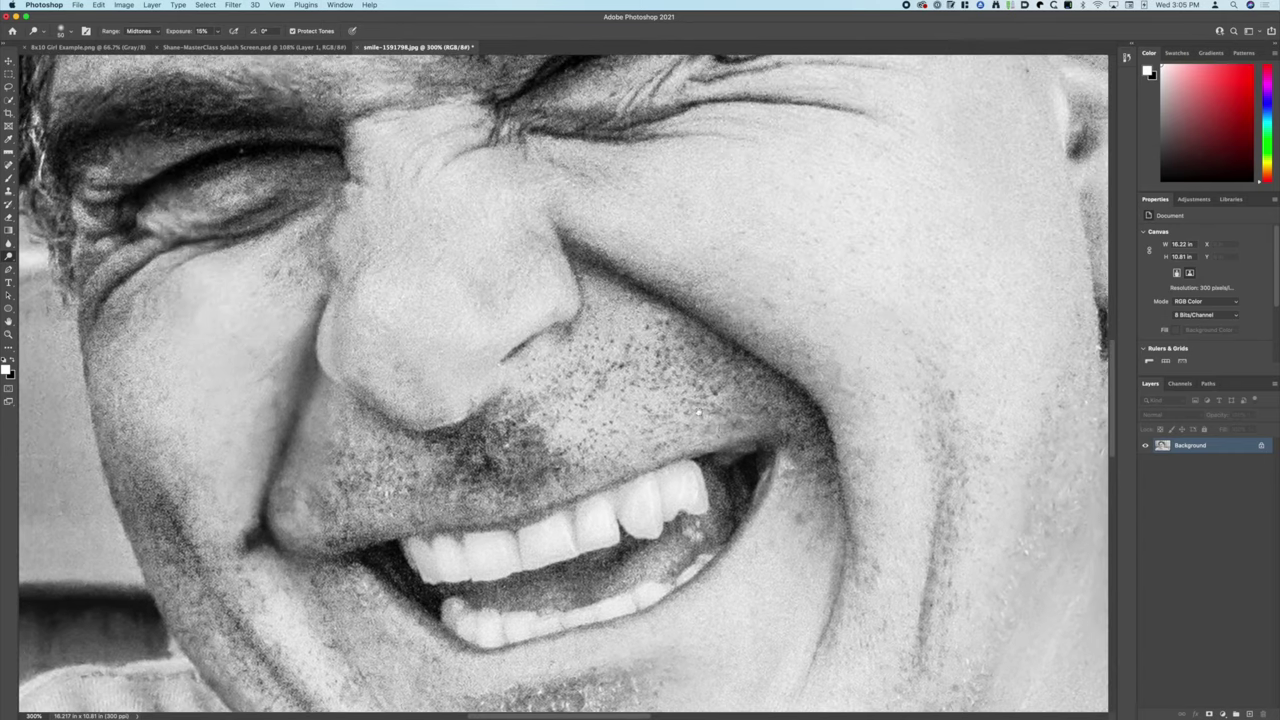
pyautogui.moveTo(816, 450)
pyautogui.mouseDown()
pyautogui.moveTo(700, 345)
pyautogui.moveTo(828, 455)
pyautogui.moveTo(765, 438)
pyautogui.moveTo(665, 375)
pyautogui.mouseUp()
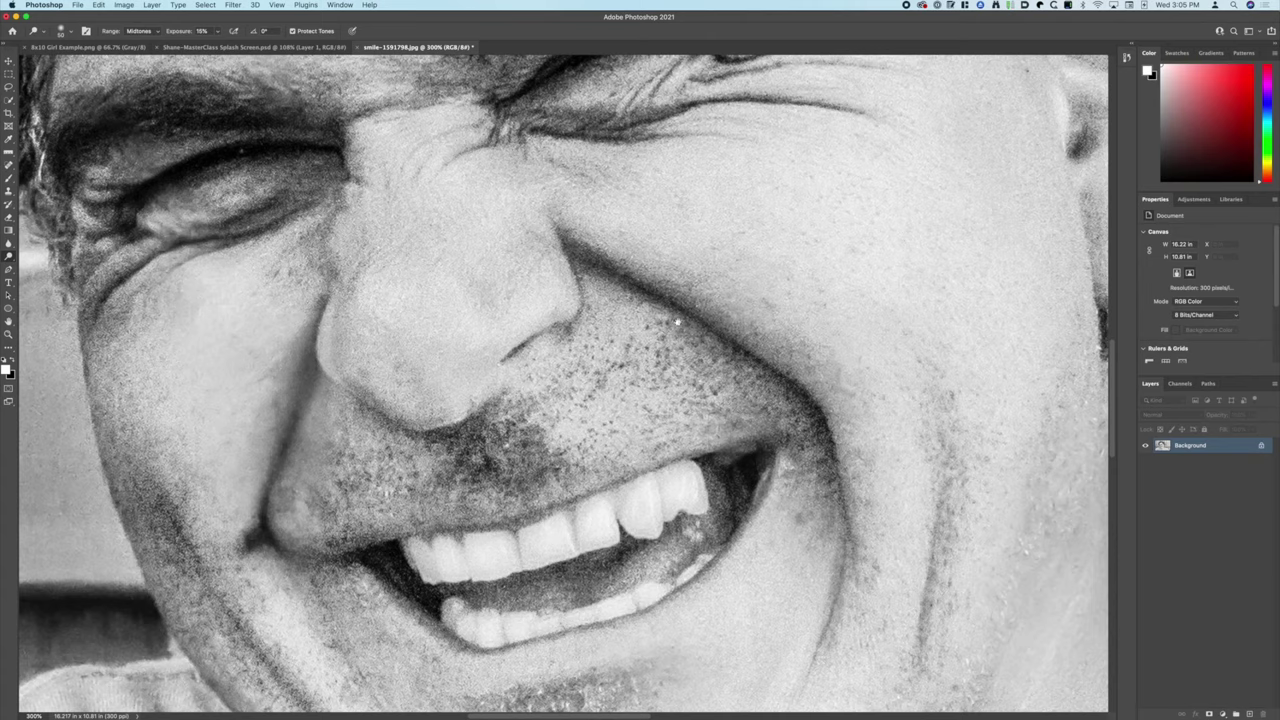
# Set up the Brush tool for the eye area with white paint at 20% opacity
pyautogui.moveTo(677, 322); pyautogui.dragTo(727, 492)
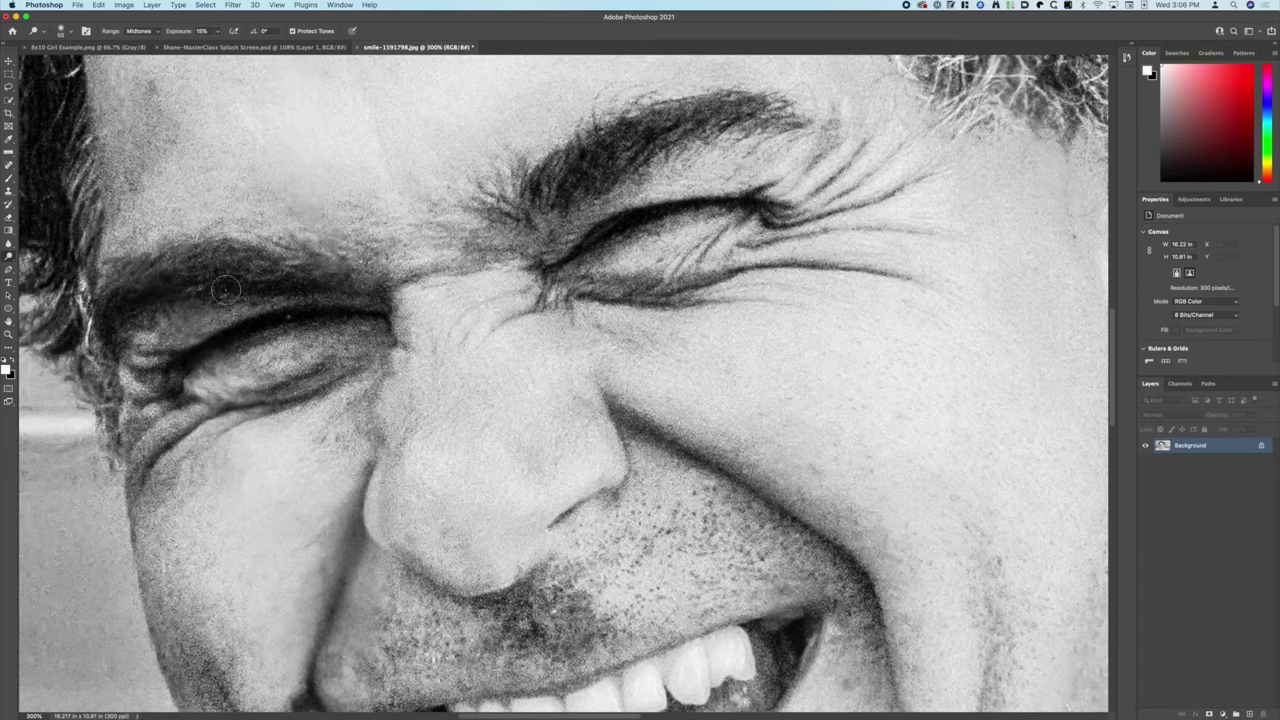
pyautogui.press('b')
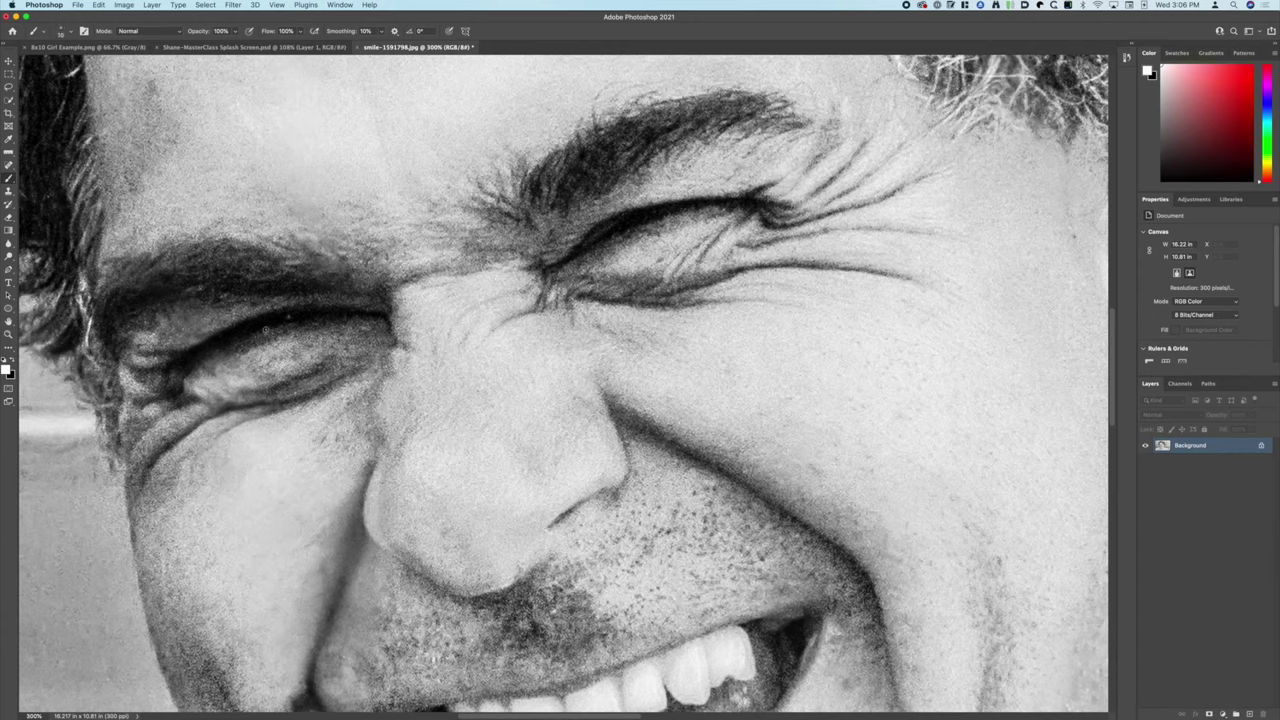
pyautogui.click(235, 32)
pyautogui.moveTo(235, 43); pyautogui.dragTo(190, 45)
pyautogui.write('5')
pyautogui.press('Return')
pyautogui.click(217, 31)
pyautogui.write('20')
pyautogui.write('3')
pyautogui.scroll(-6, 685, 375)
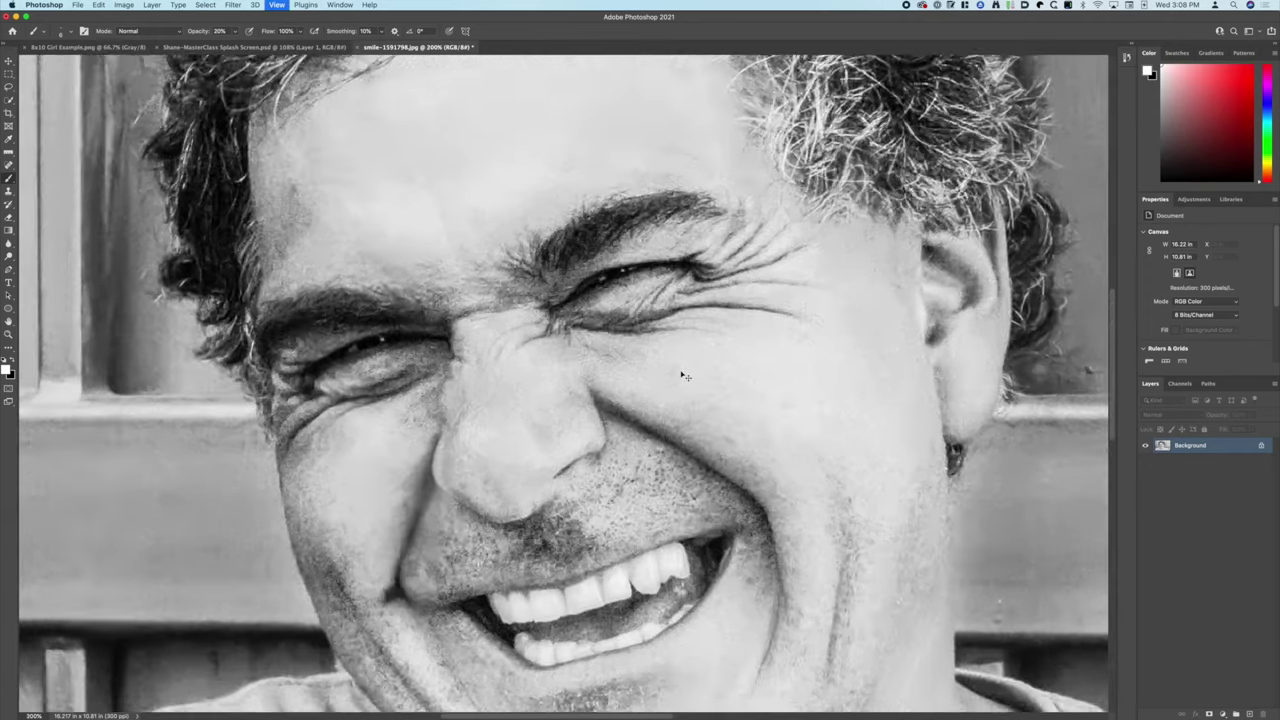
# Examine the retouched eyes and face up close and compare them with the whole portrait
pyautogui.scroll(1, 685, 375)
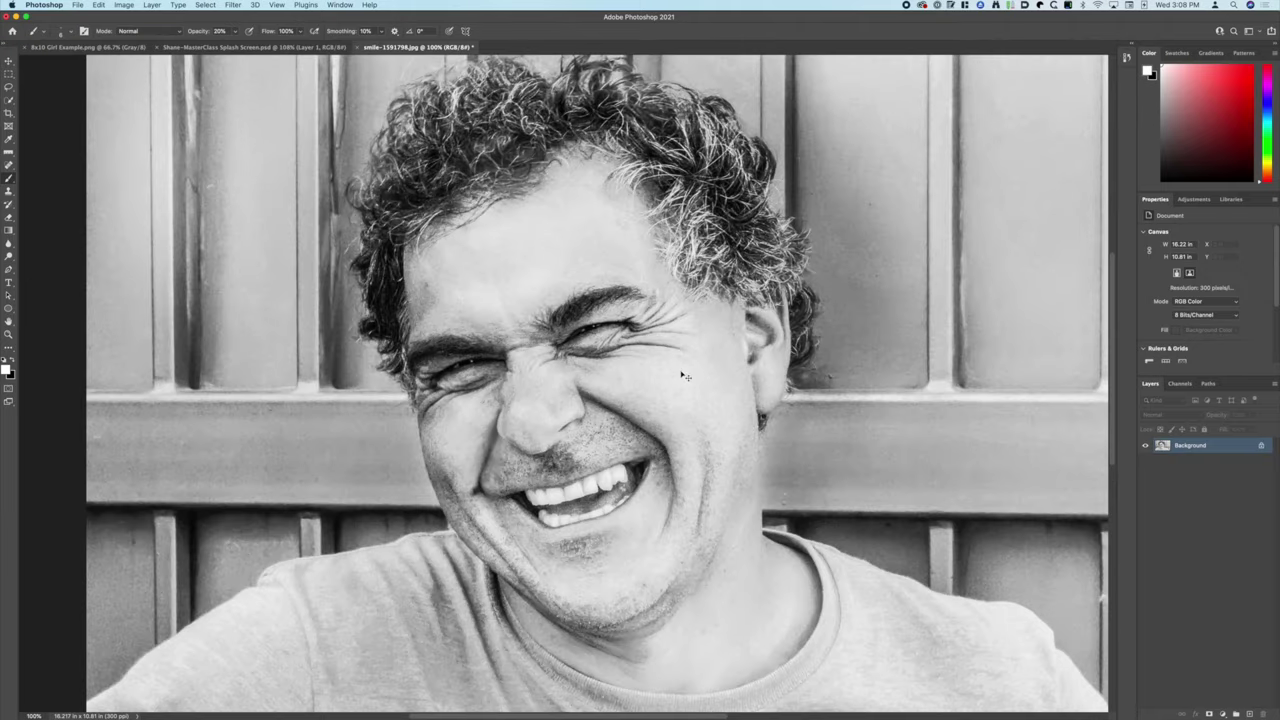
pyautogui.scroll(1, 683, 374)
pyautogui.scroll(-1, 685, 375)
pyautogui.scroll(2, 685, 376)
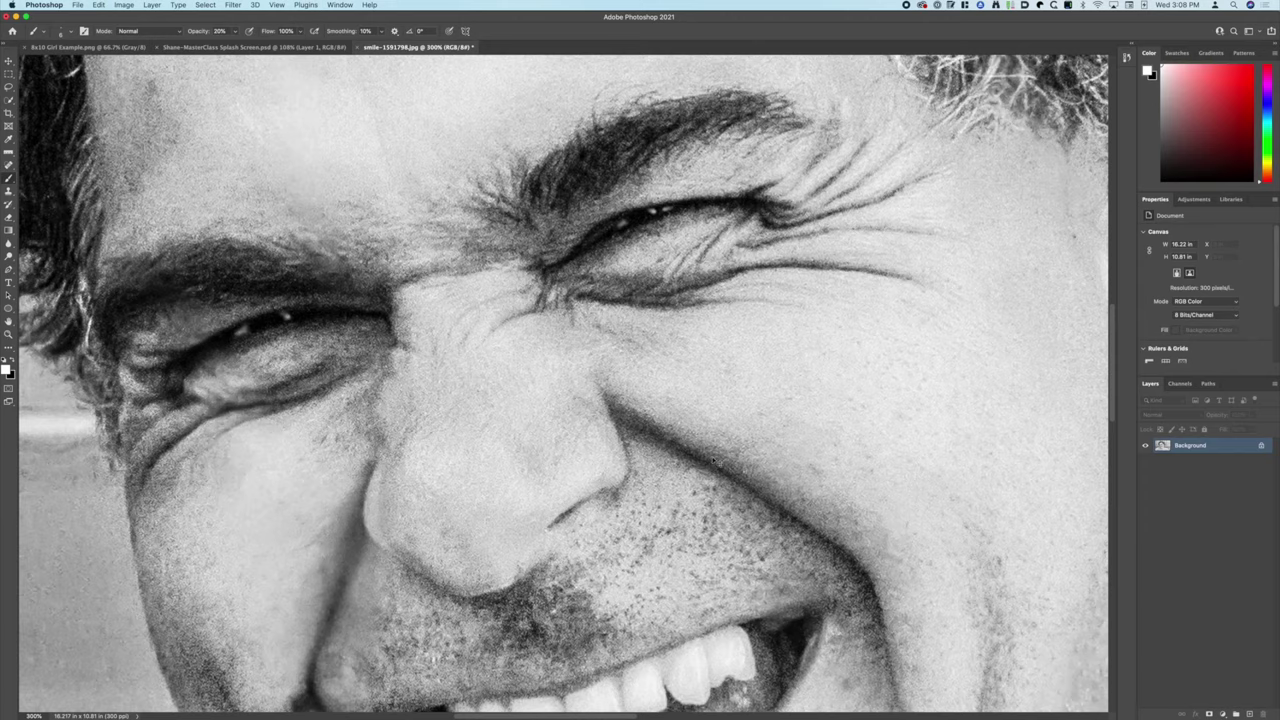
pyautogui.press('super+minus')
pyautogui.press('super+minus')
pyautogui.press('super+minus')
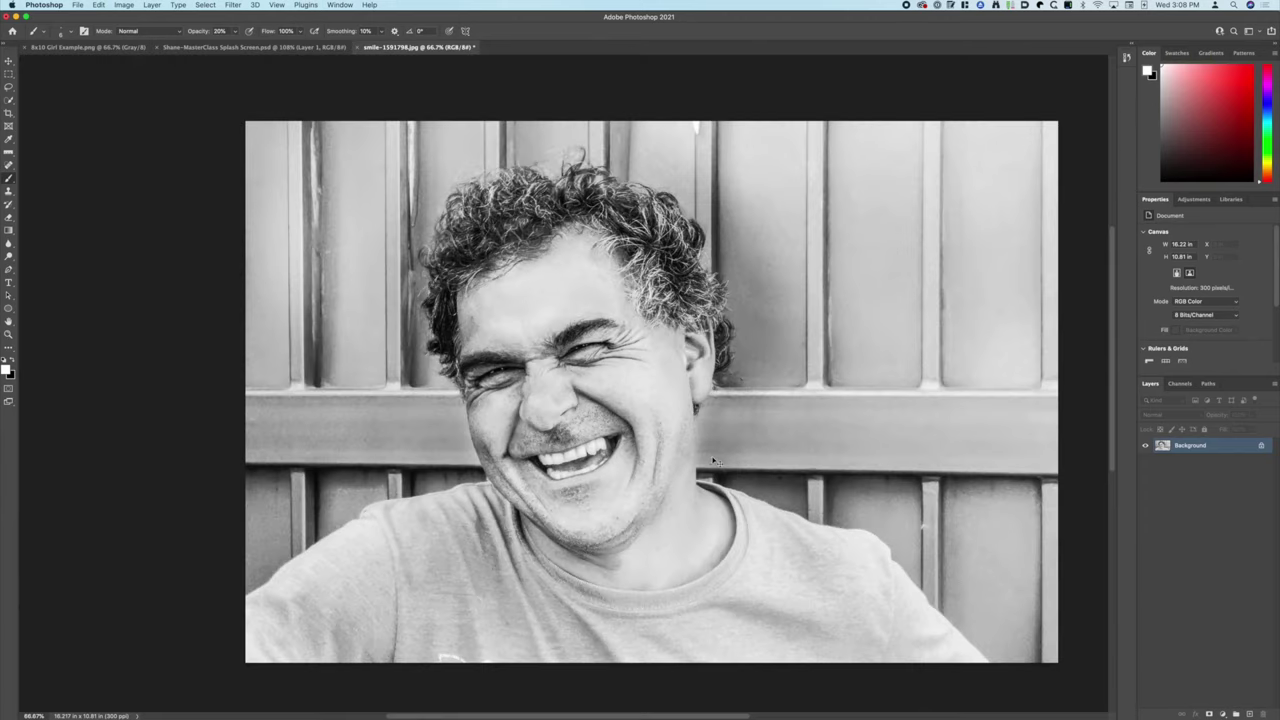
pyautogui.press('super+plus')
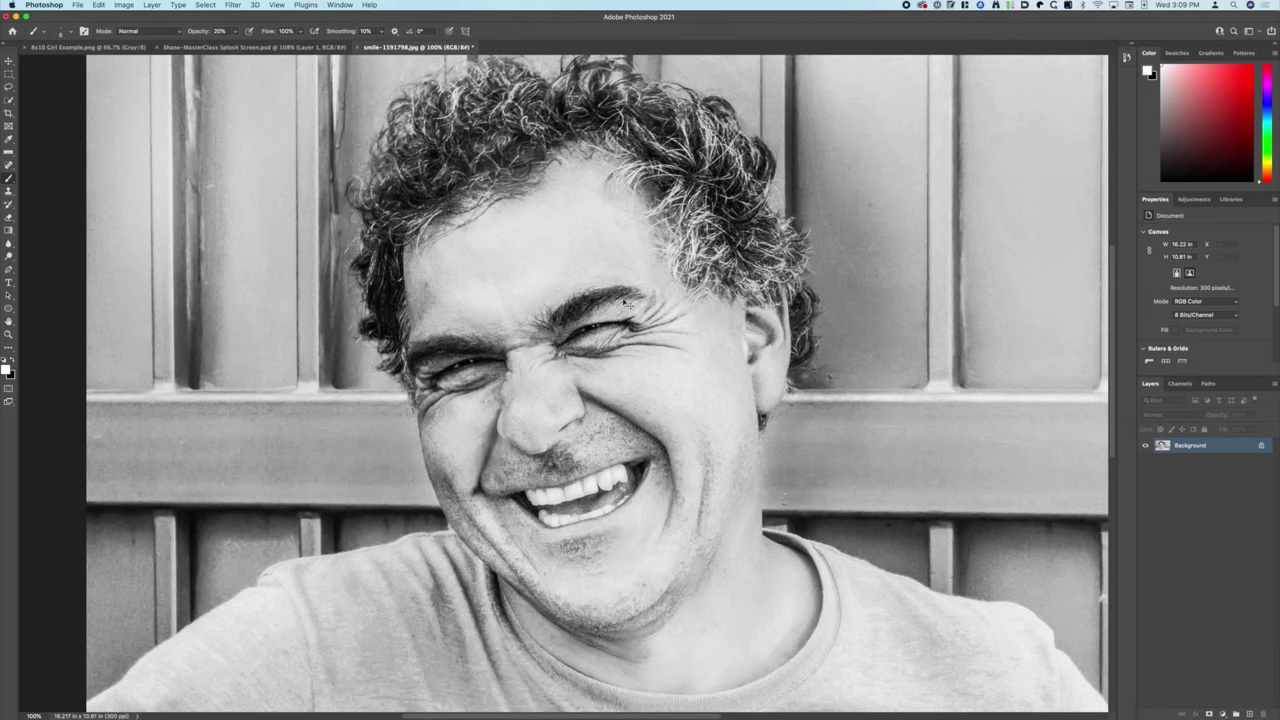
pyautogui.press('super+minus')
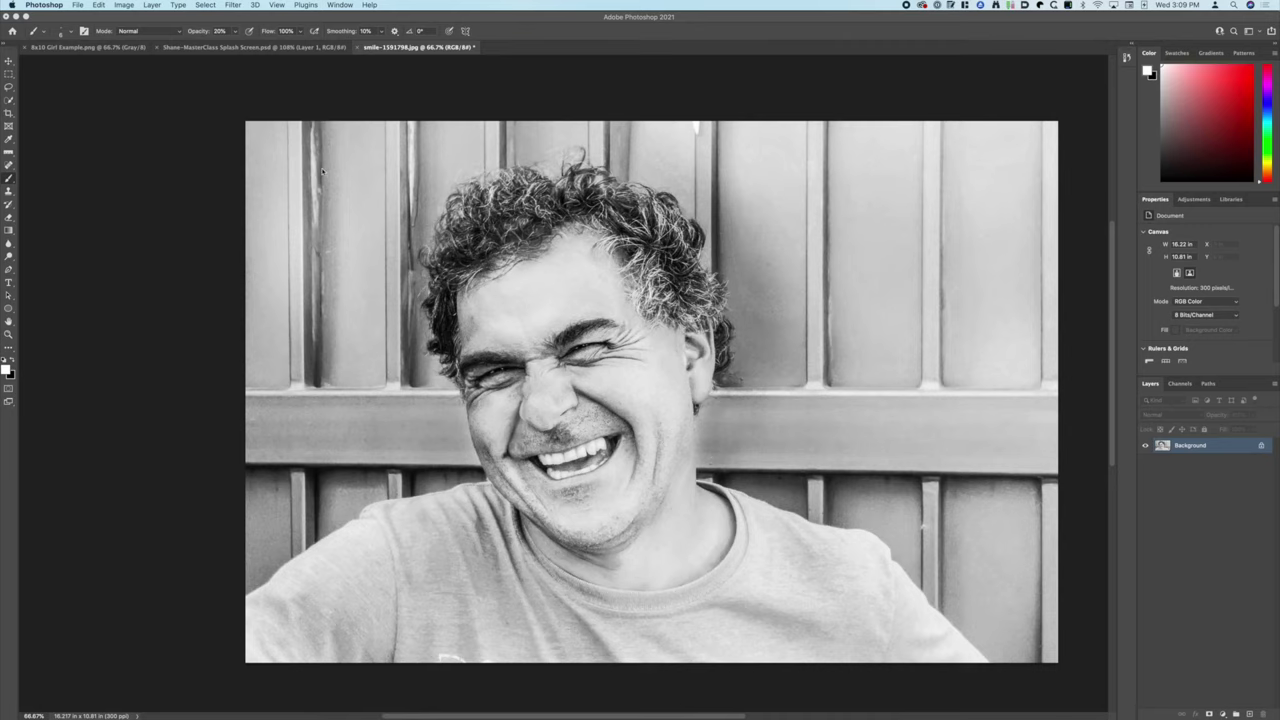
# Set the crop size for the portrait to 12 in wide by 10 in high
pyautogui.click(9, 113)
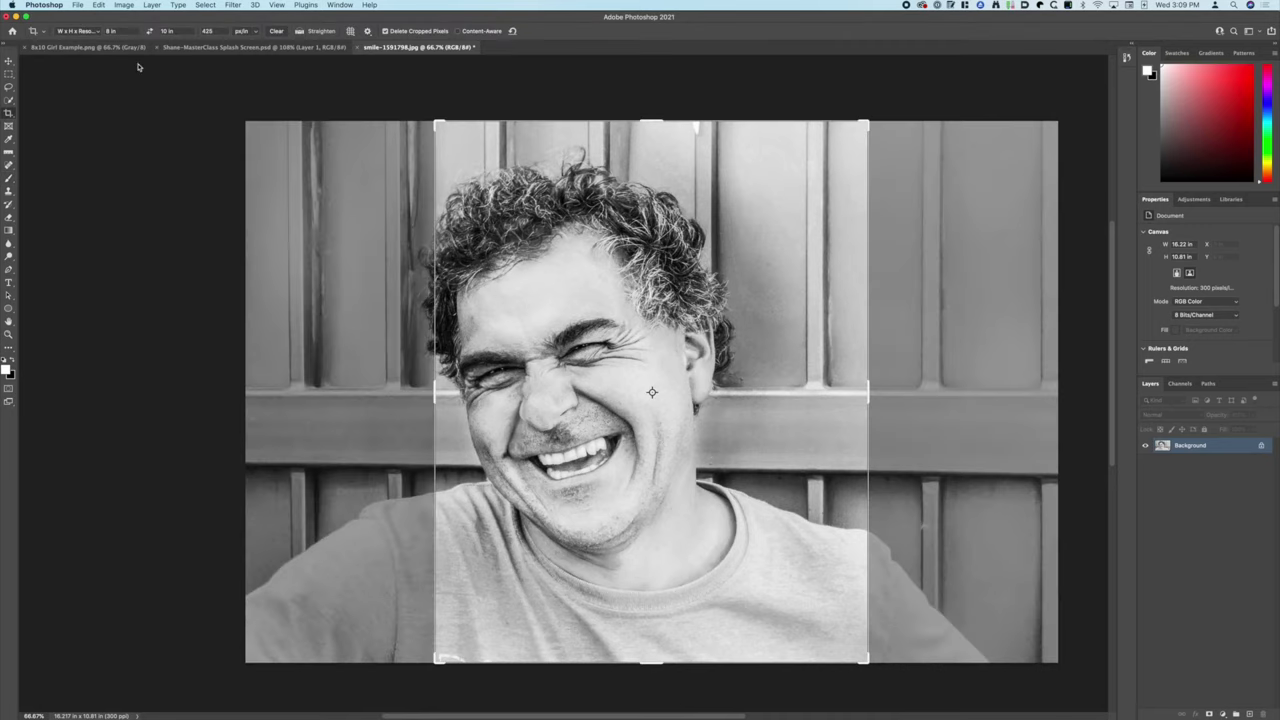
pyautogui.click(110, 31)
pyautogui.write('10')
pyautogui.press('Tab')
pyautogui.write('12 ')
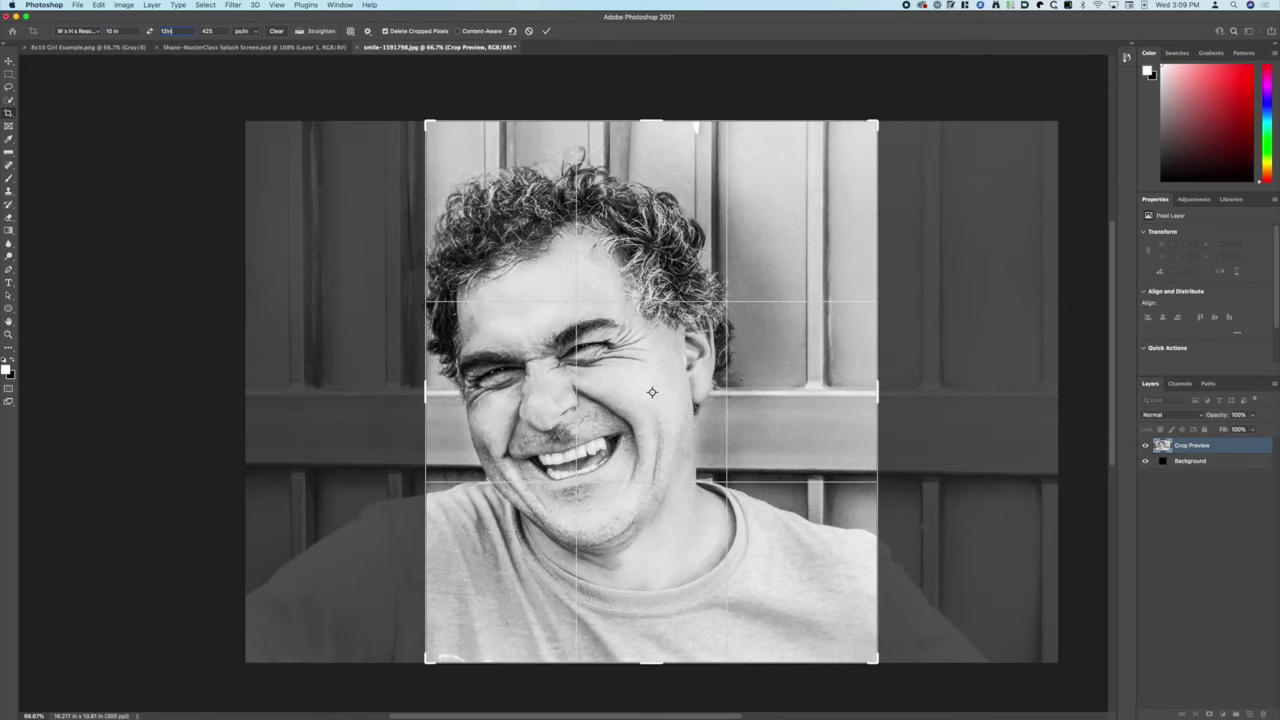
pyautogui.write('in')
pyautogui.press('Tab')
pyautogui.click(149, 31)
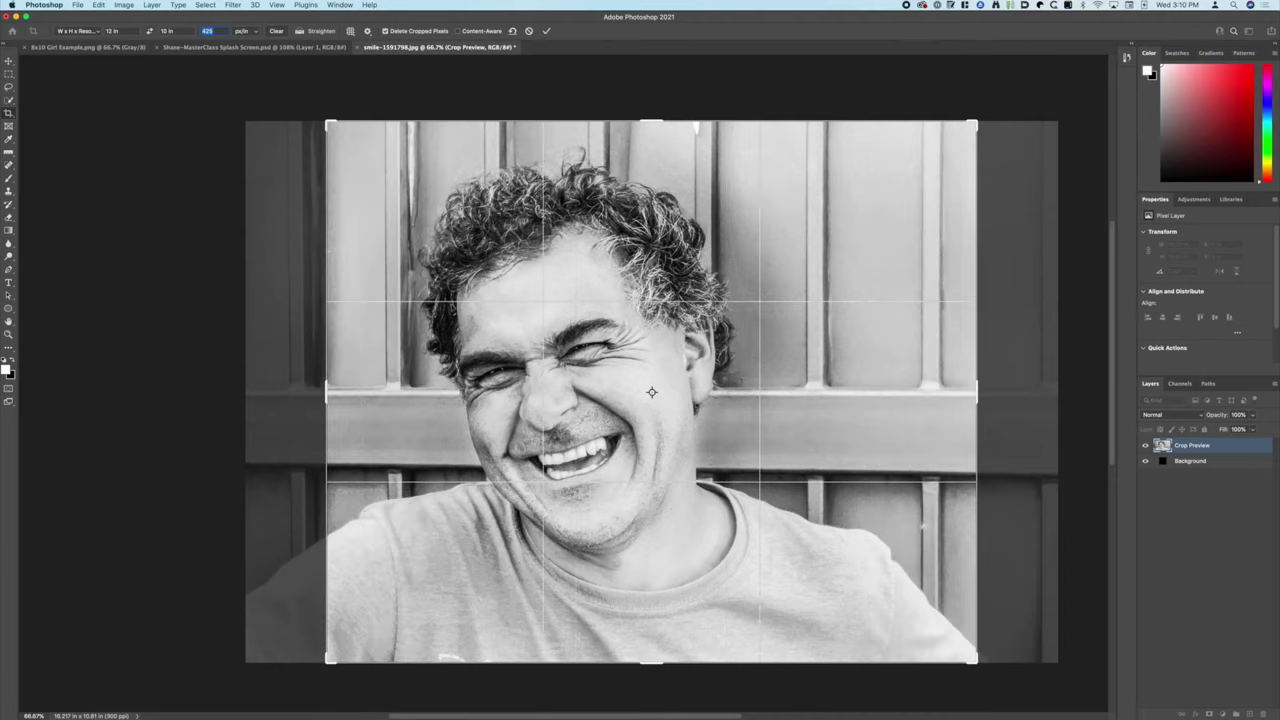
# Try cropping the portrait with the man shifted sideways to the middle of the 12 x 10 in frame, and undo the crop
pyautogui.moveTo(775, 384); pyautogui.dragTo(801, 388)
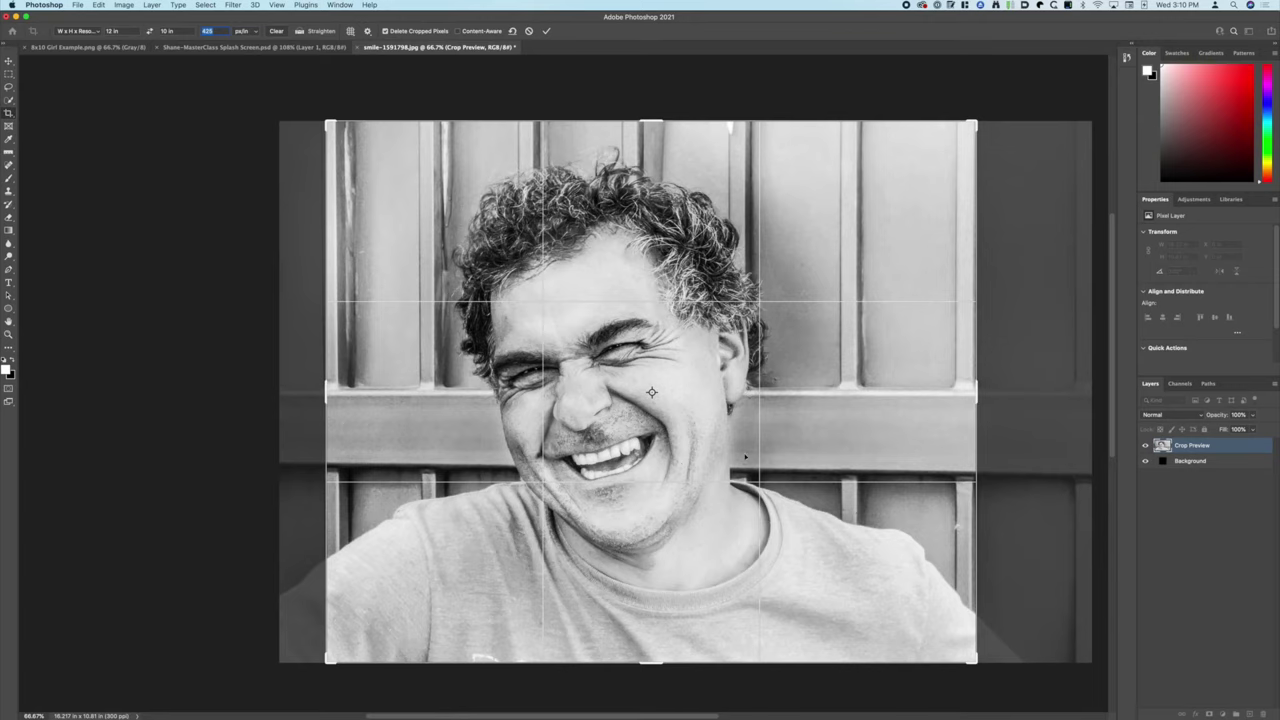
pyautogui.moveTo(745, 457); pyautogui.dragTo(753, 457)
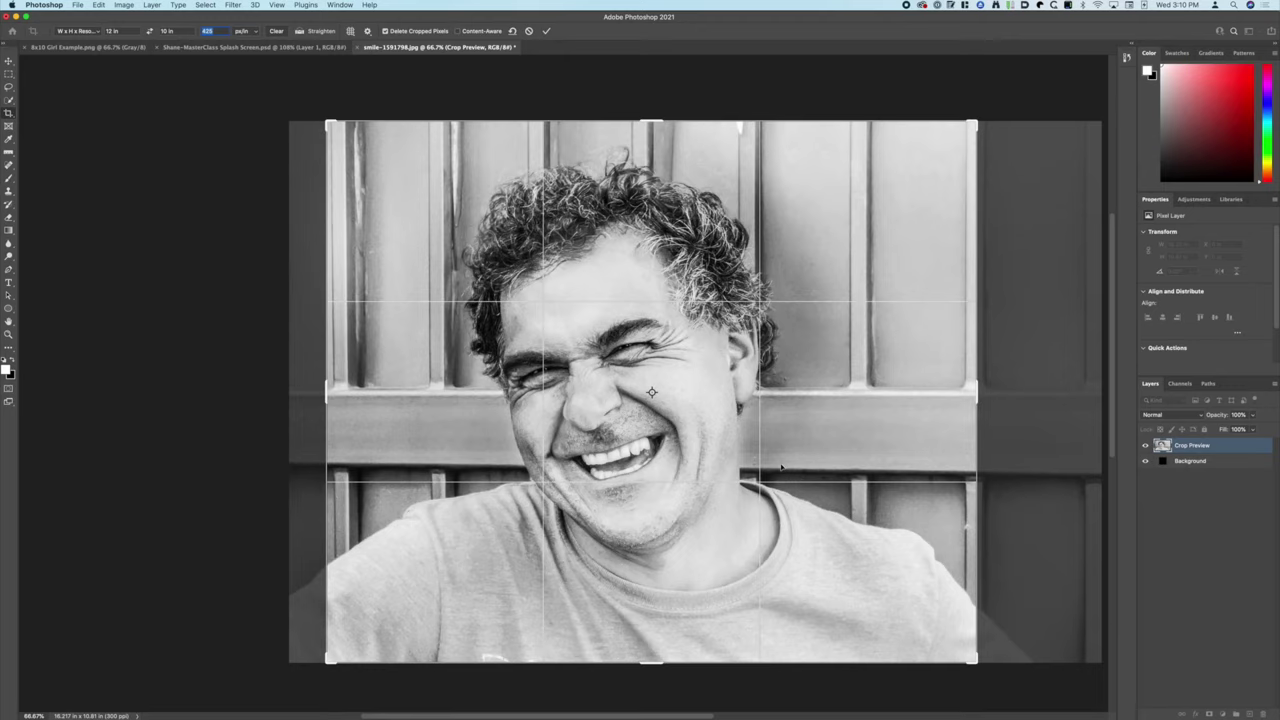
pyautogui.click(781, 467)
pyautogui.press('Return')
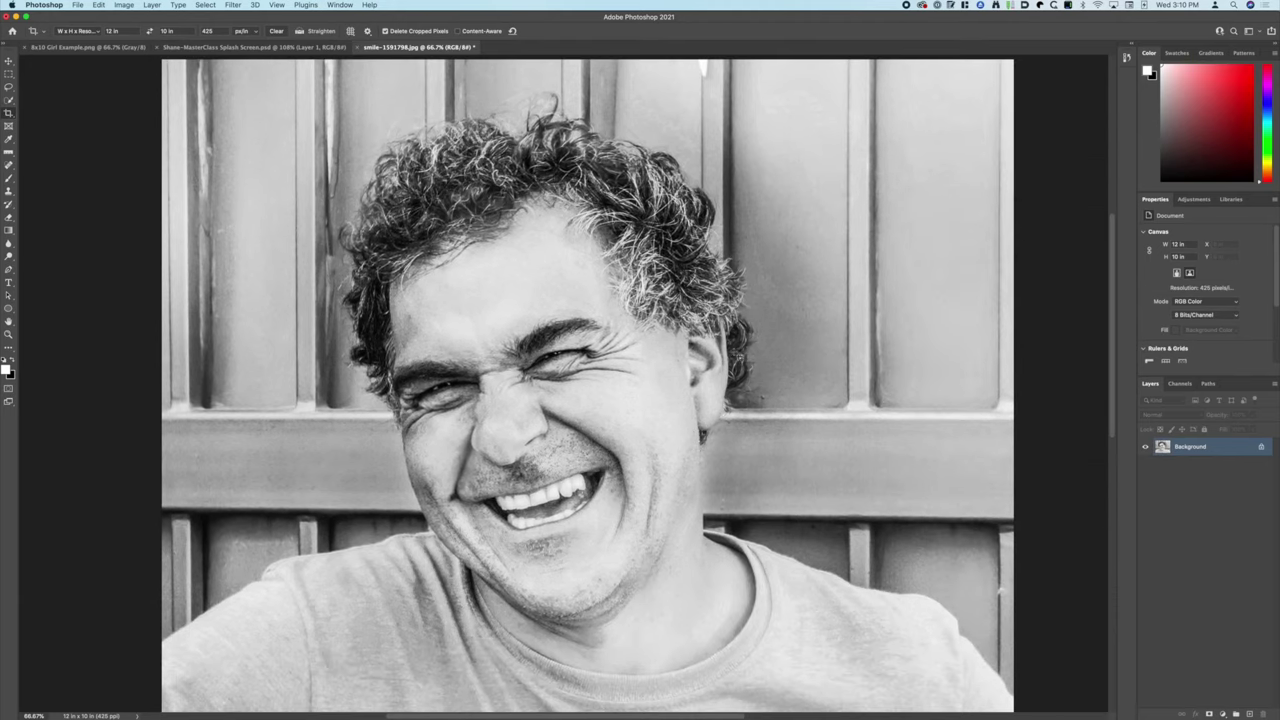
pyautogui.press('super+z')
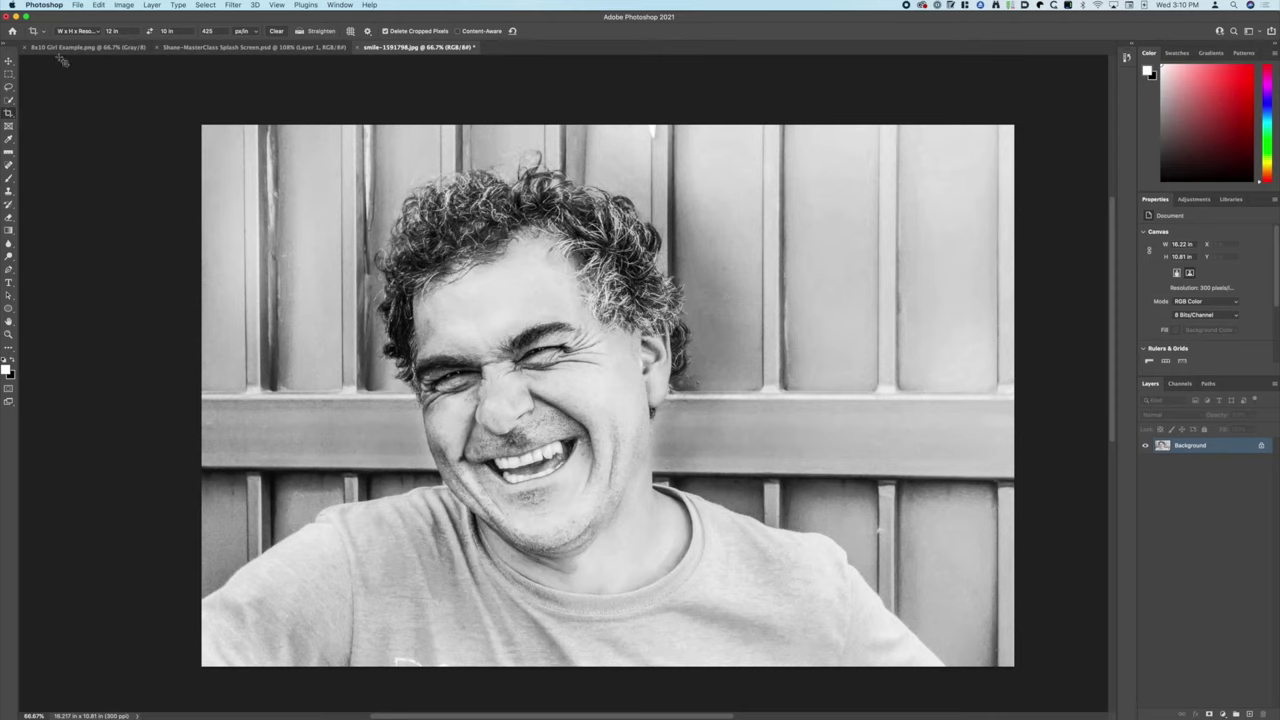
# Sharpen the portrait with Unsharp Mask at an amount of 126% and a radius of 7.0 pixels
pyautogui.click(241, 6)
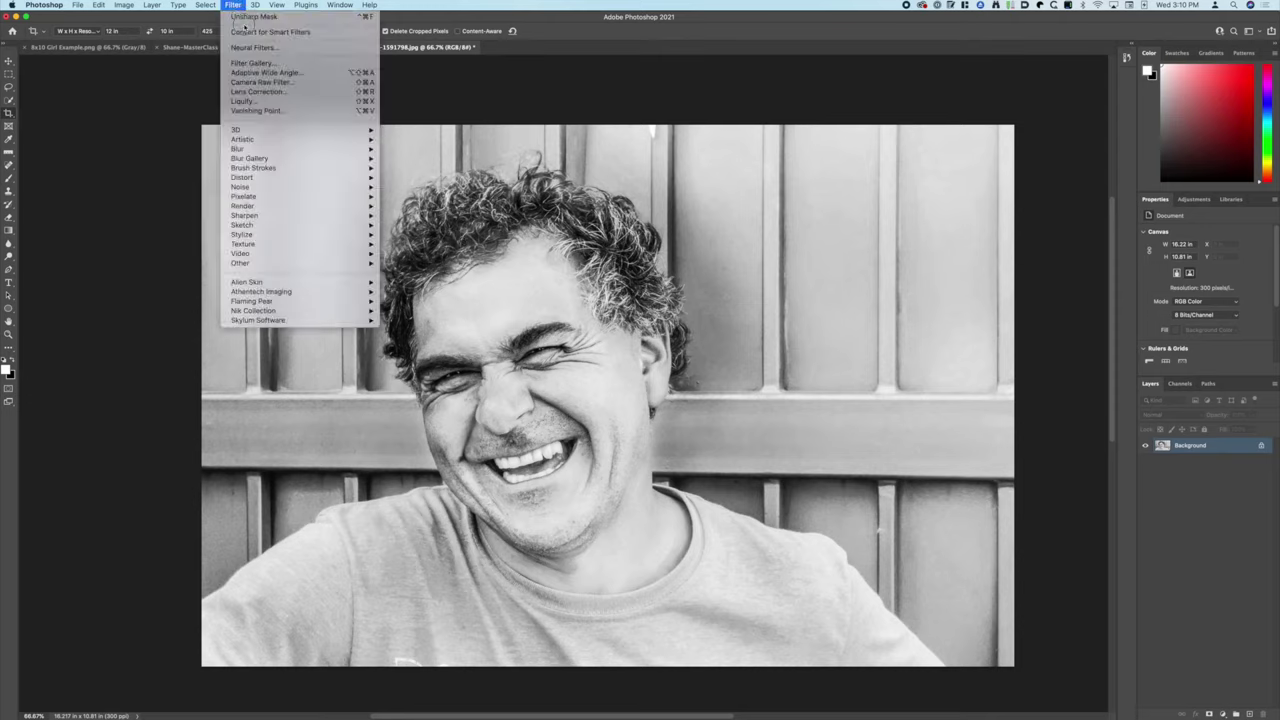
pyautogui.click(243, 20)
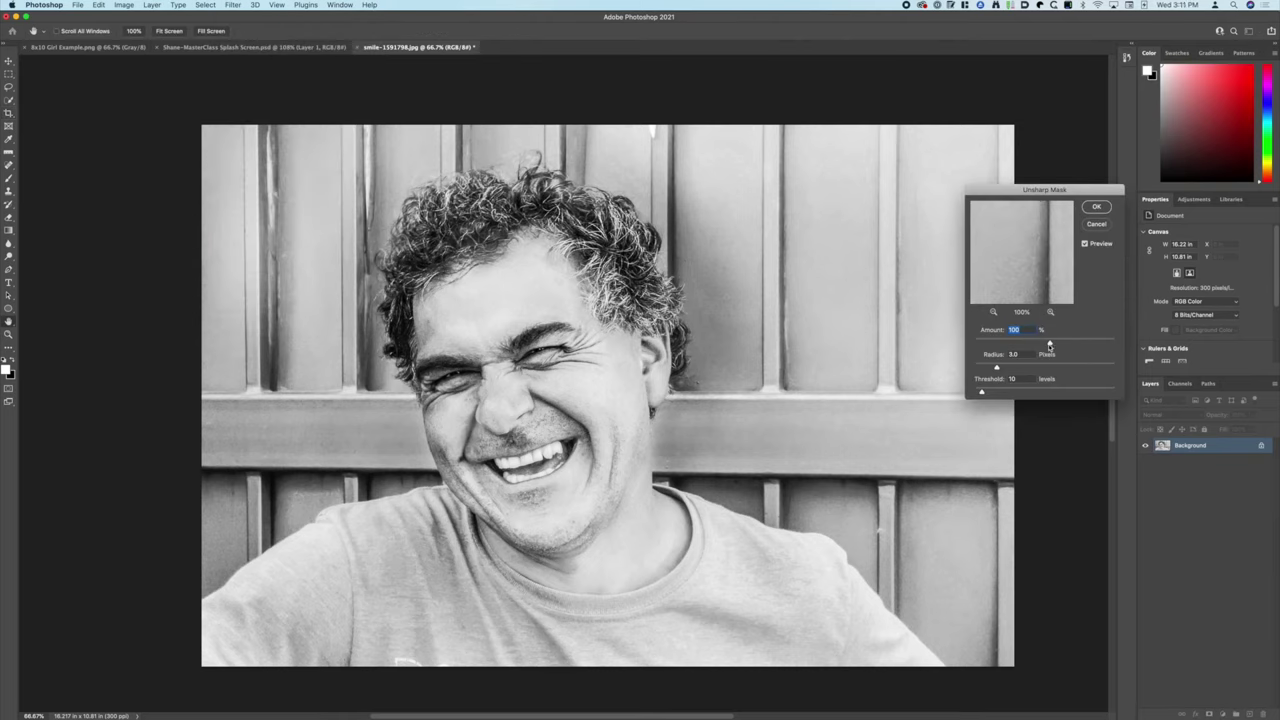
pyautogui.moveTo(997, 368); pyautogui.dragTo(1014, 369)
pyautogui.click(1085, 245)
pyautogui.moveTo(1050, 343); pyautogui.dragTo(1020, 369)
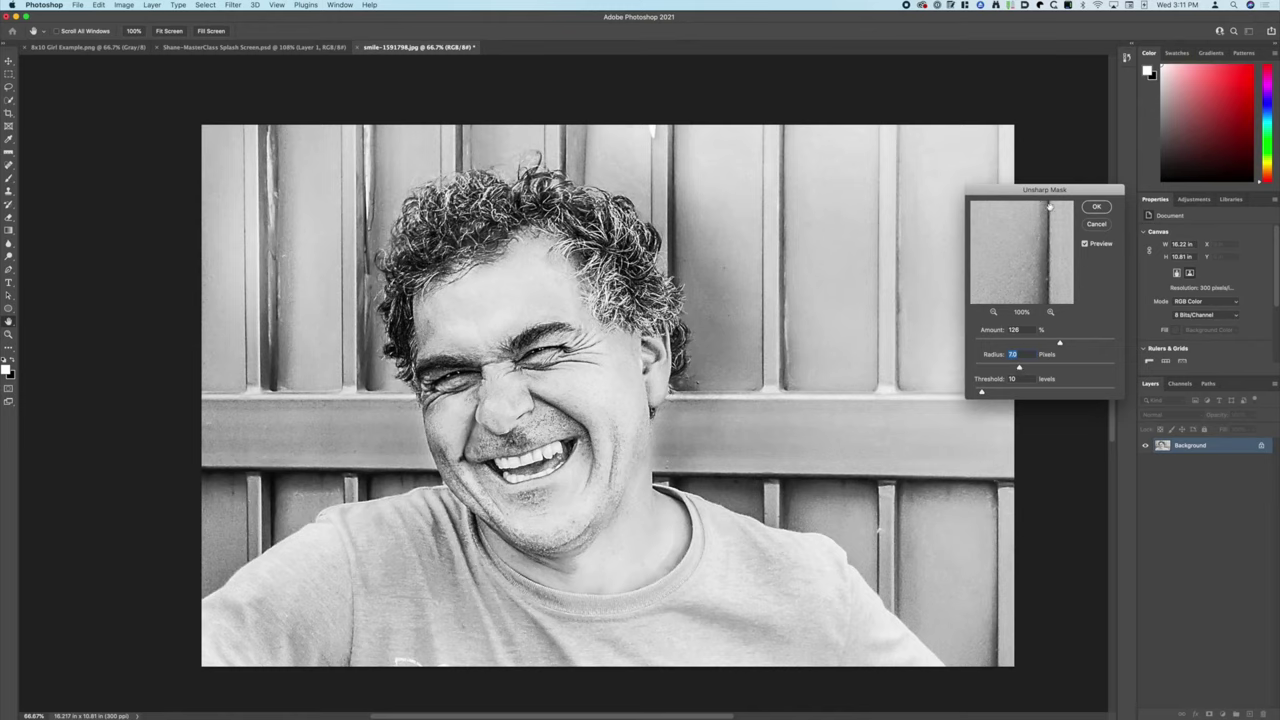
pyautogui.click(1097, 207)
pyautogui.press('c')
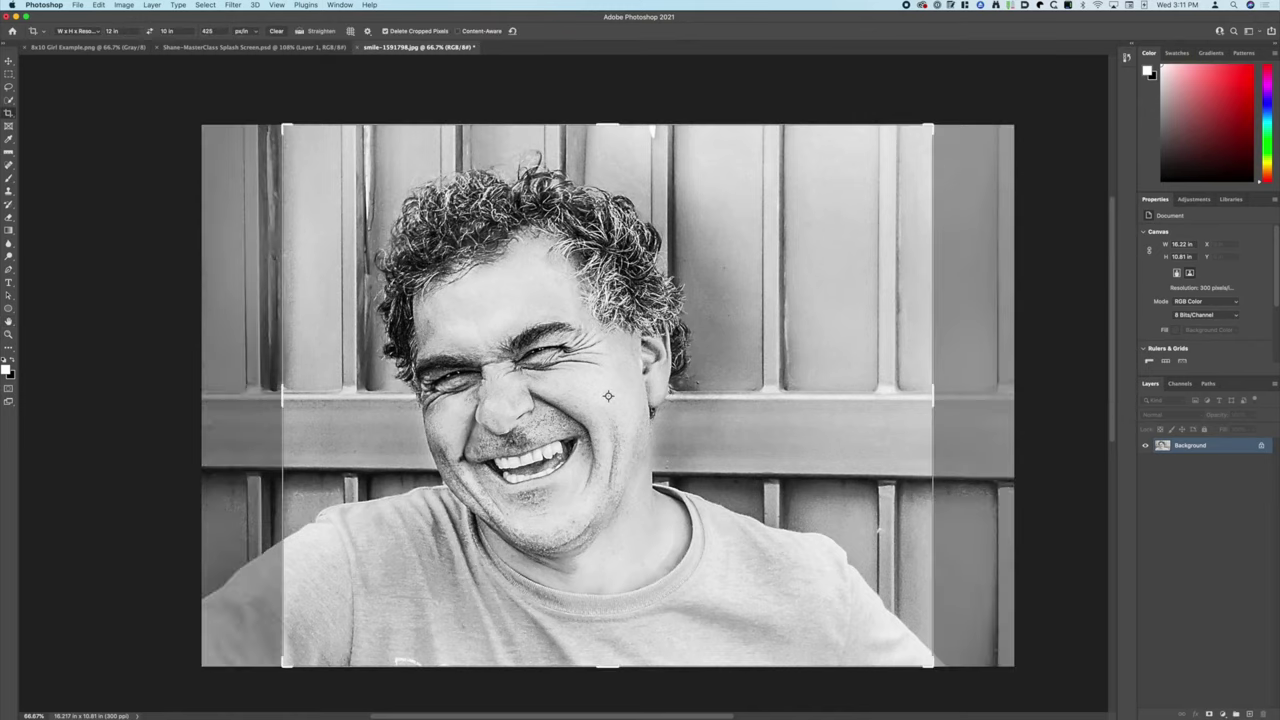
pyautogui.click(8, 74)
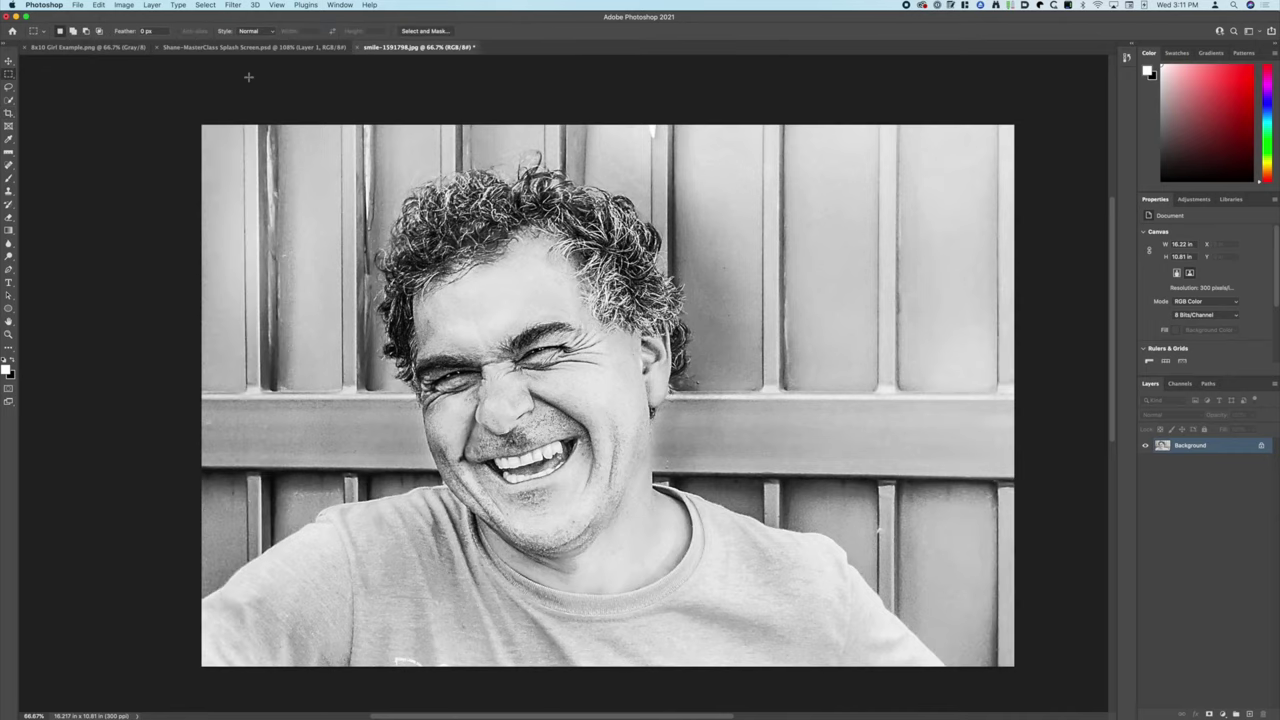
# Try a Levels white input of 228 on the portrait, using the clipping preview to judge the highlights on the face and teeth
pyautogui.press('super+l')
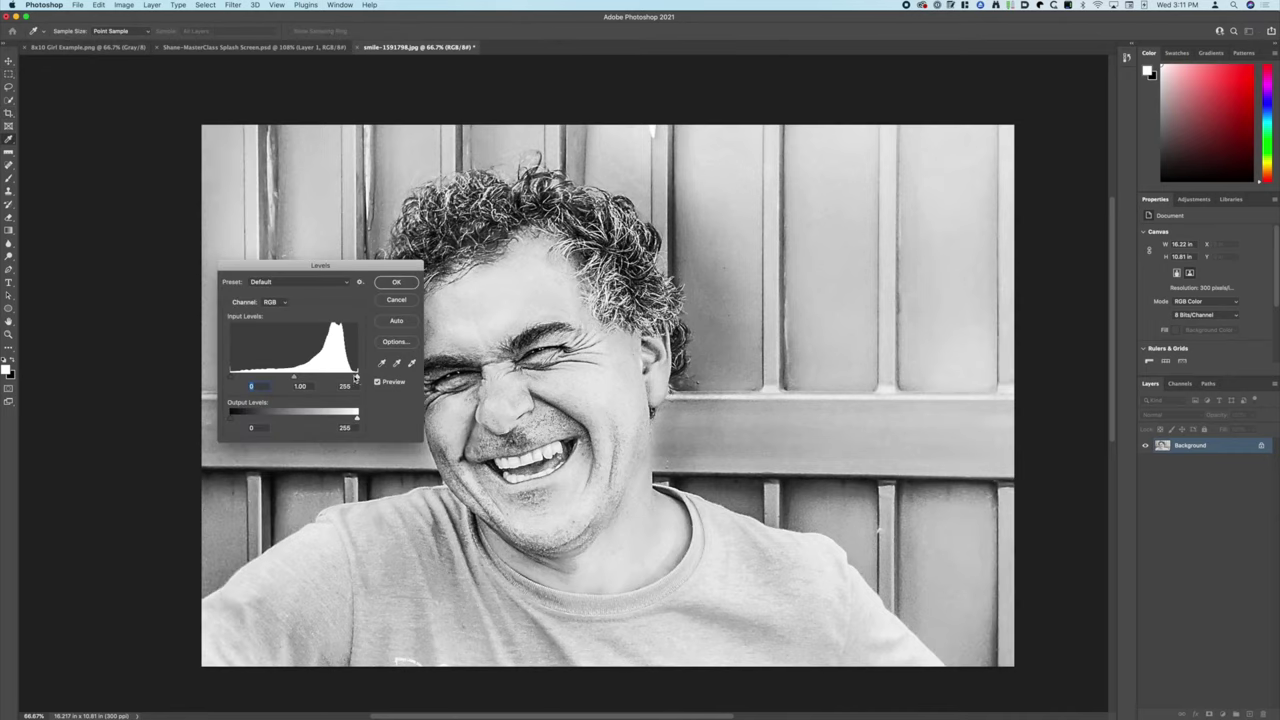
pyautogui.keyDown('alt'); pyautogui.click(356, 377); pyautogui.keyUp('alt')
pyautogui.moveTo(357, 378); pyautogui.dragTo(347, 381)
pyautogui.press('super+plus')
pyautogui.press('super+plus')
pyautogui.press('super+plus')
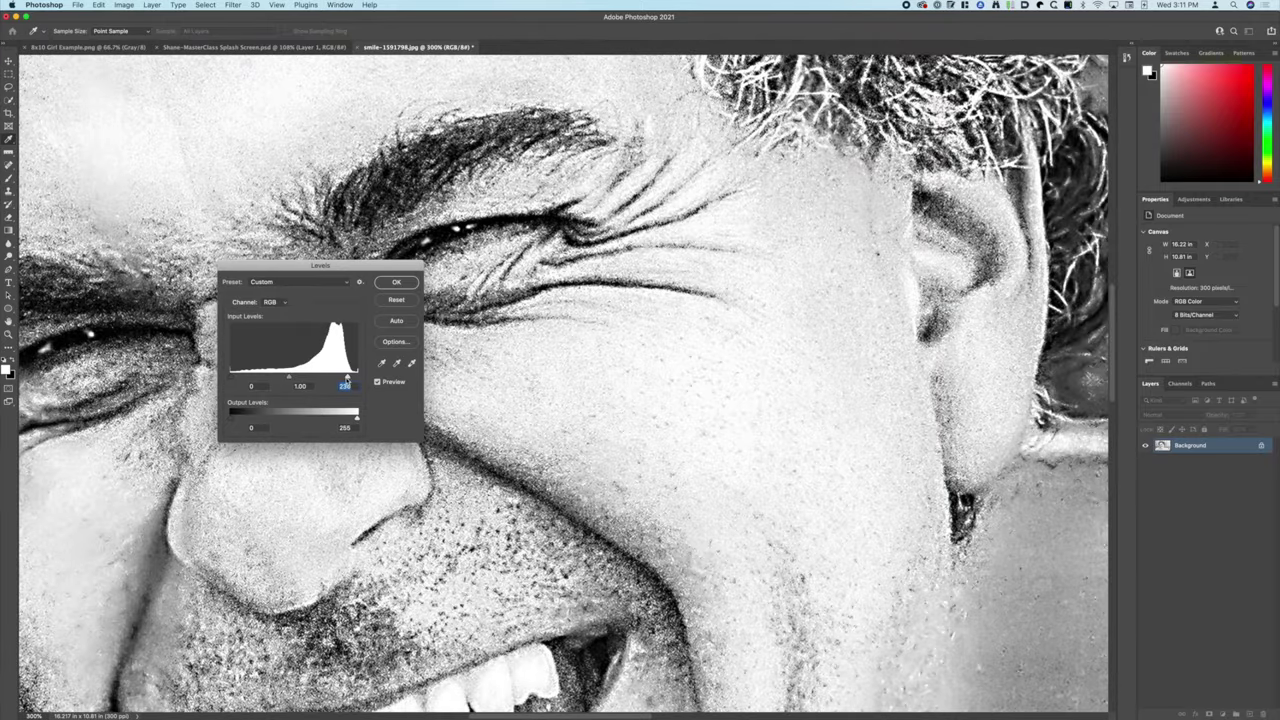
pyautogui.moveTo(346, 380); pyautogui.dragTo(343, 381)
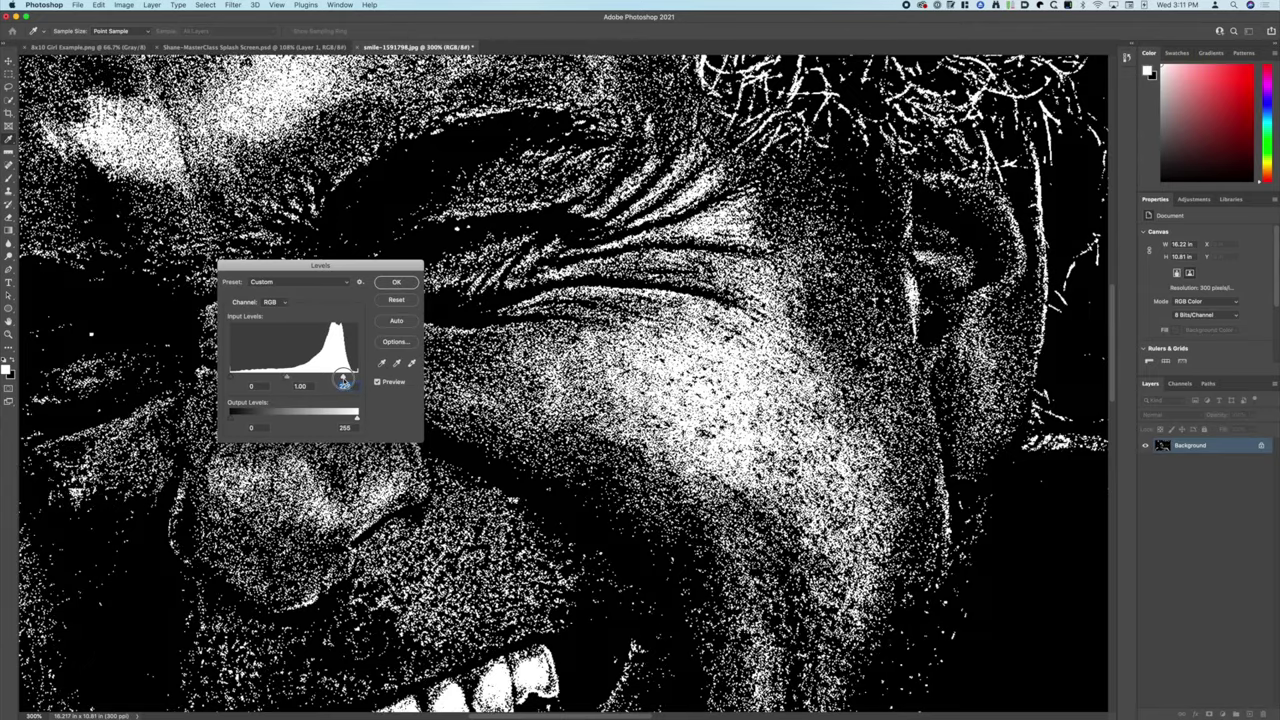
pyautogui.scroll(-5, 660, 380)
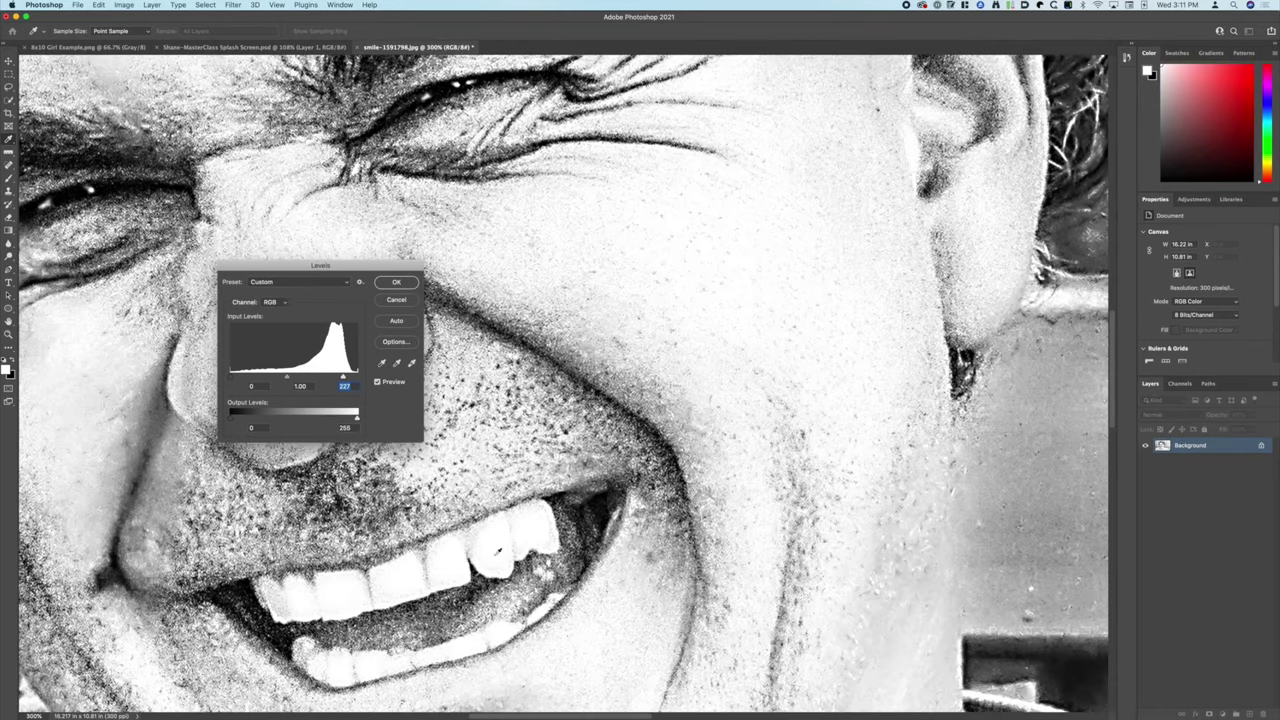
pyautogui.press('alt')
pyautogui.moveTo(344, 377); pyautogui.dragTo(343, 377)
# Try lightening the midtones to 1.24 with the white input at 230 in Levels, keeping the face uncovered
pyautogui.press('super+minus')
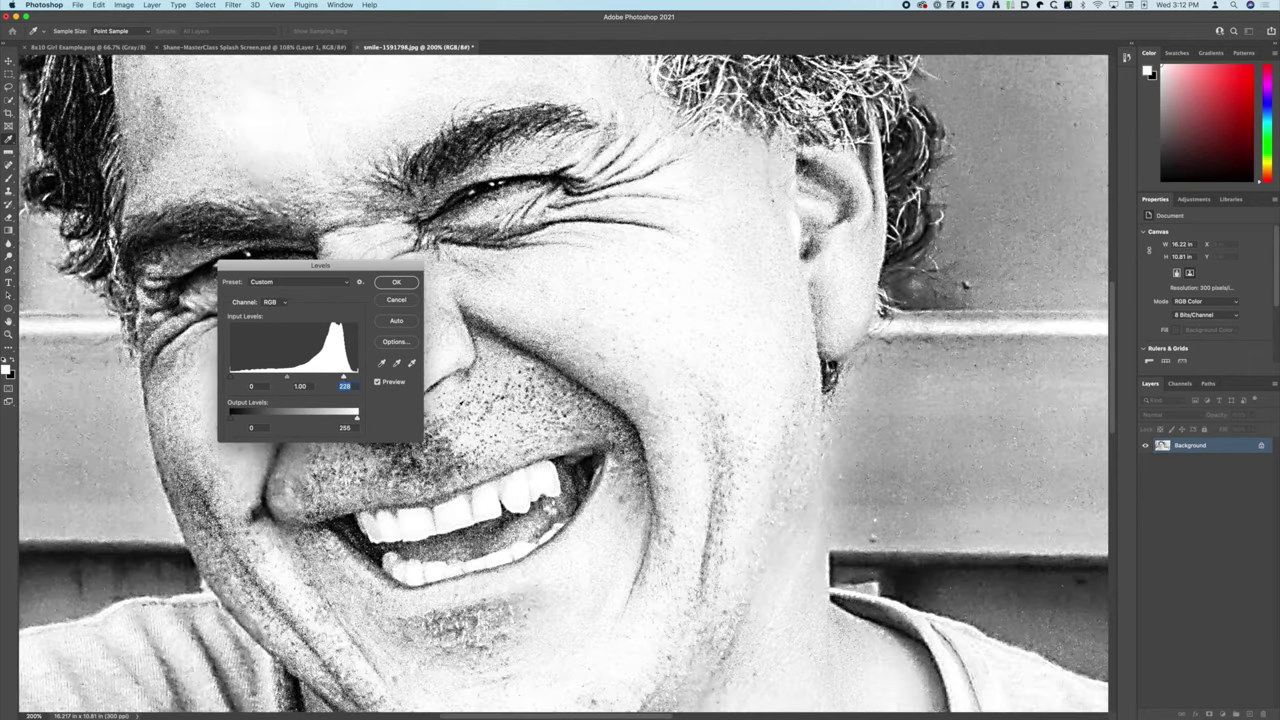
pyautogui.press('super+minus')
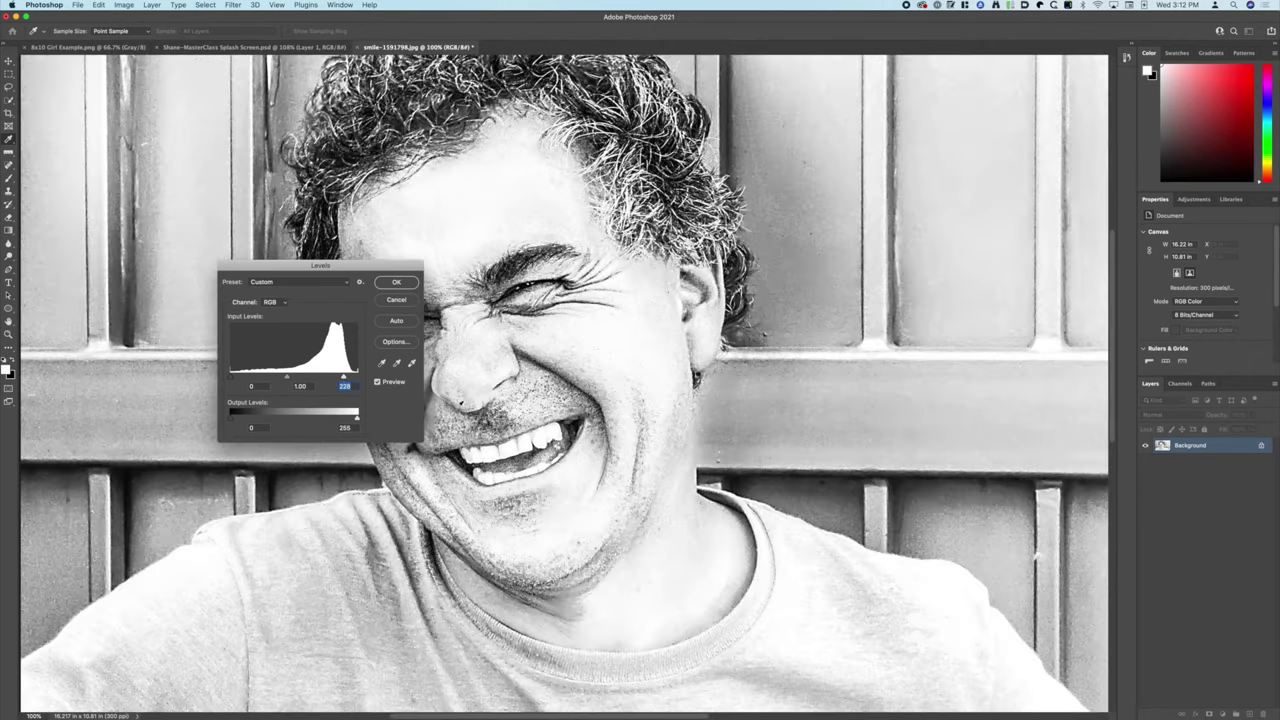
pyautogui.moveTo(395, 268); pyautogui.dragTo(223, 338)
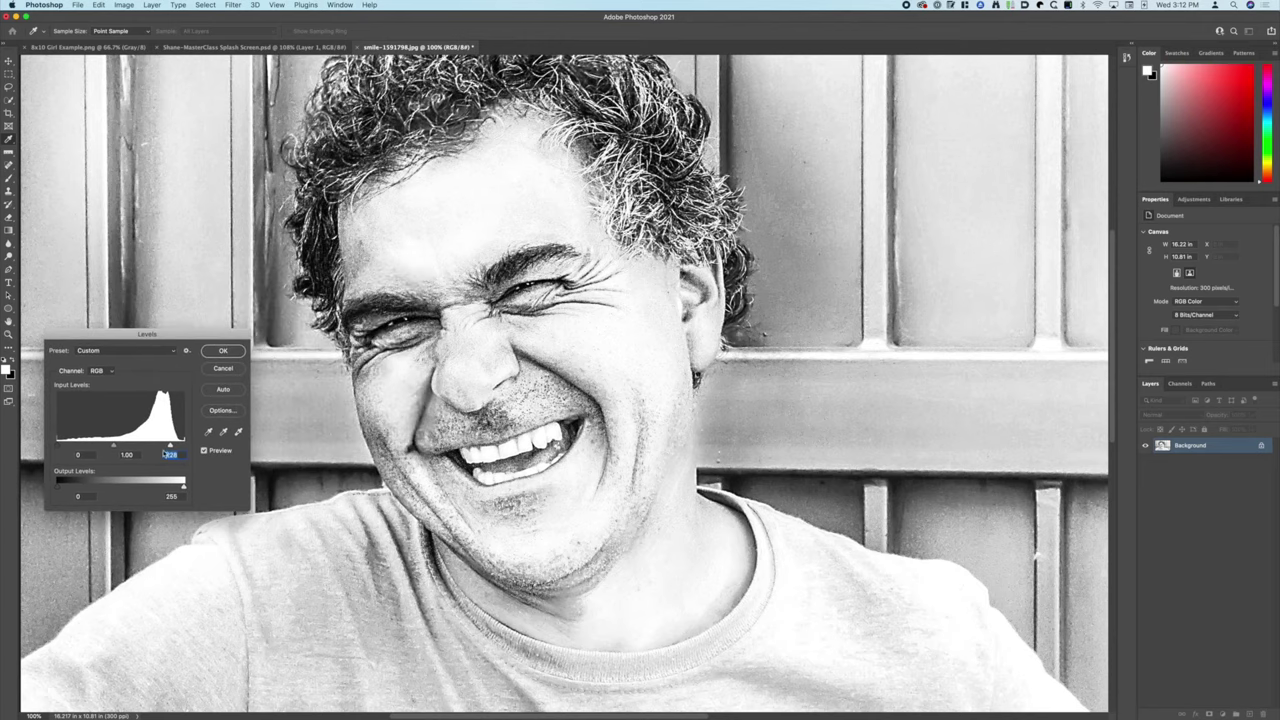
pyautogui.keyDown('alt'); pyautogui.click(171, 447); pyautogui.keyUp('alt')
pyautogui.moveTo(171, 447); pyautogui.dragTo(107, 449)
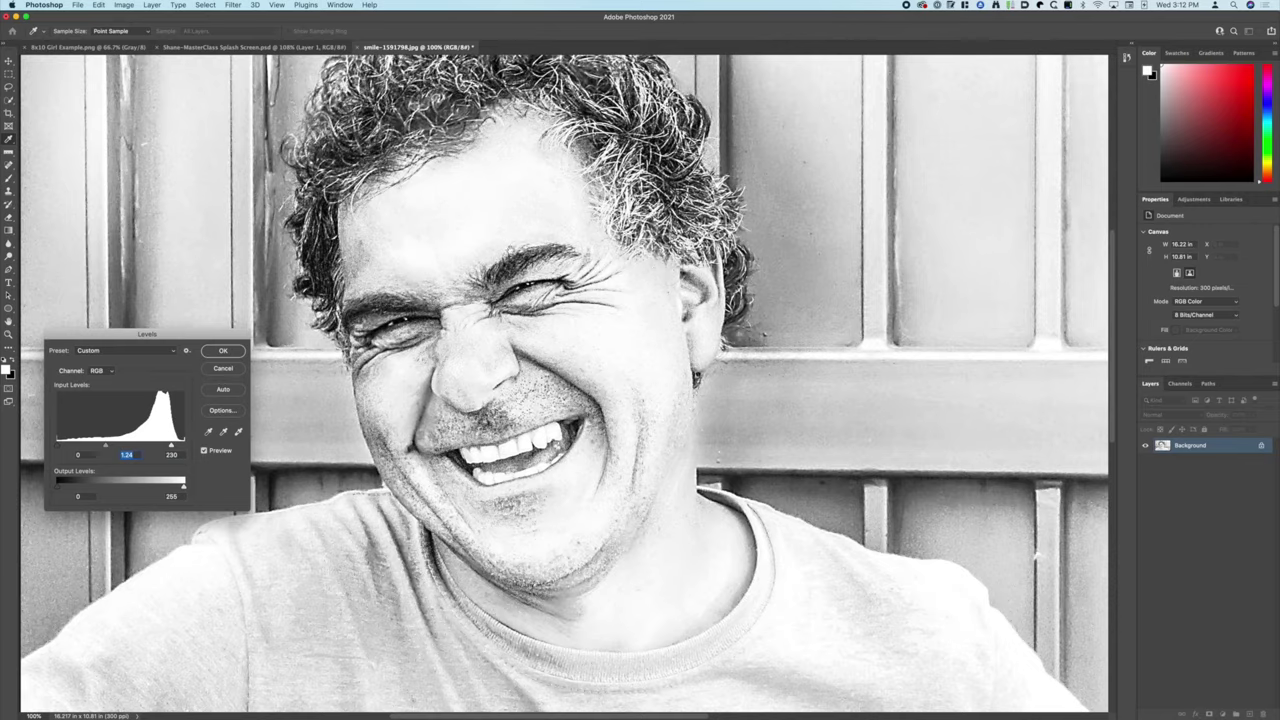
# Try further white input settings up to 237 in Levels, and discard the Levels adjustment
pyautogui.moveTo(551, 208)
pyautogui.mouseDown()
pyautogui.moveTo(608, 354)
pyautogui.moveTo(714, 271)
pyautogui.moveTo(120, 137)
pyautogui.moveTo(390, 47)
pyautogui.moveTo(548, 184)
pyautogui.mouseUp()
pyautogui.press('alt')
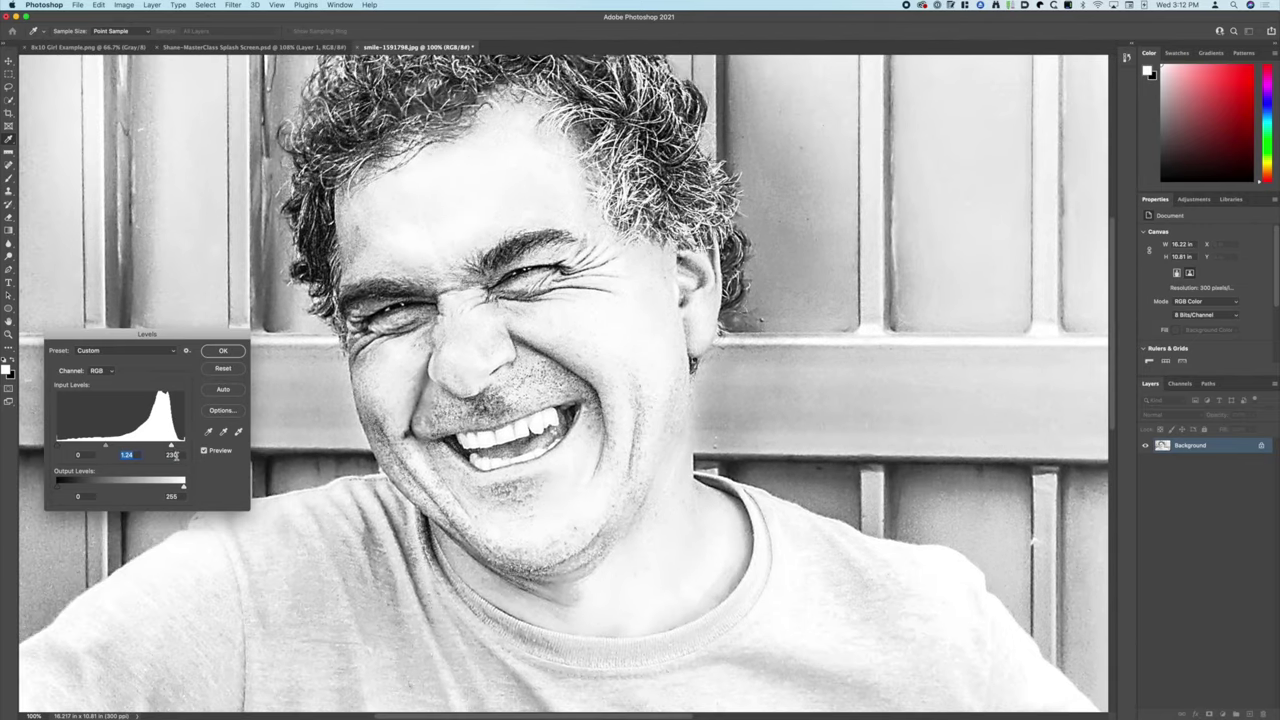
pyautogui.moveTo(171, 446); pyautogui.dragTo(169, 447)
pyautogui.press('super+minus')
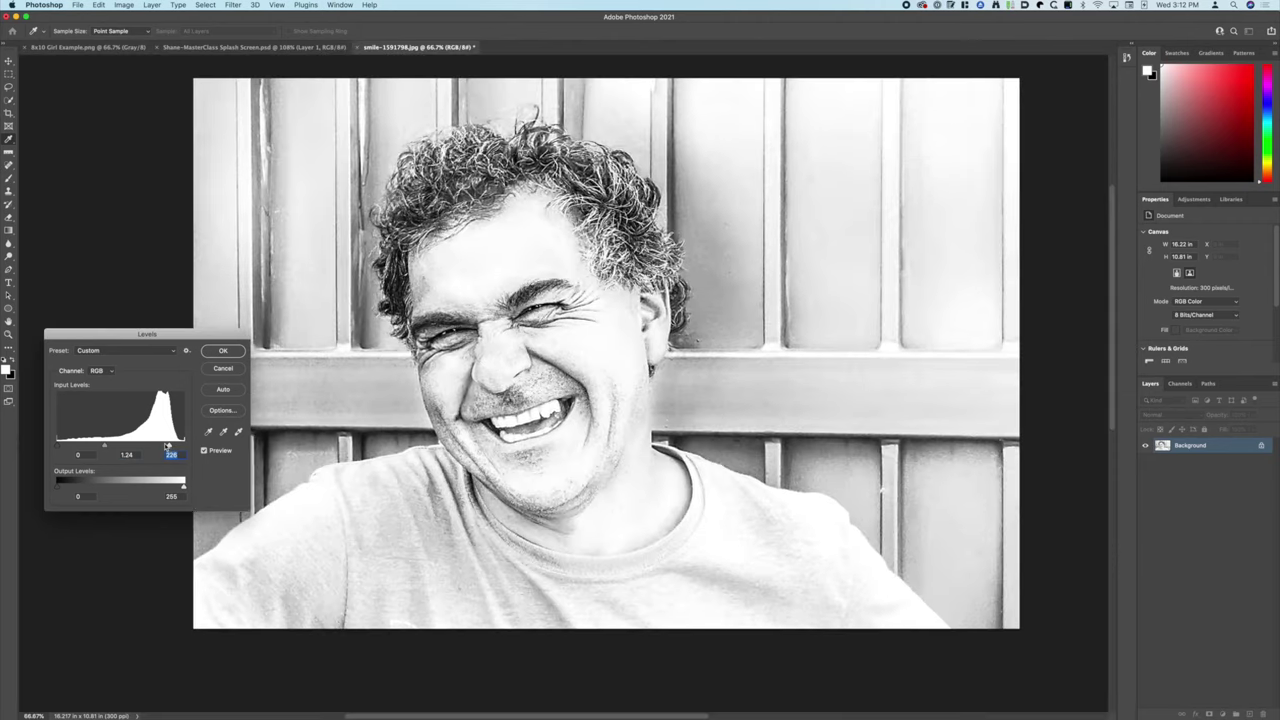
pyautogui.press('super+plus')
pyautogui.press('super+plus')
pyautogui.press('super+minus')
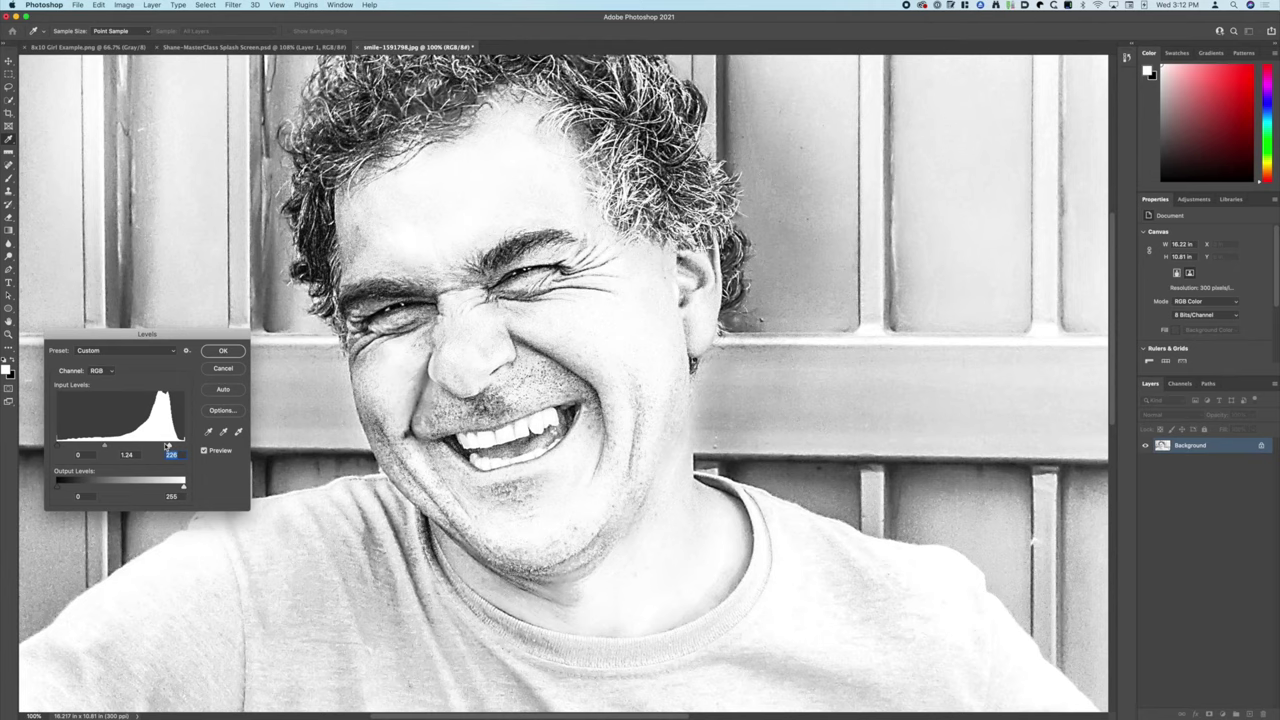
pyautogui.moveTo(167, 447); pyautogui.dragTo(168, 447)
pyautogui.moveTo(170, 445); pyautogui.dragTo(175, 448)
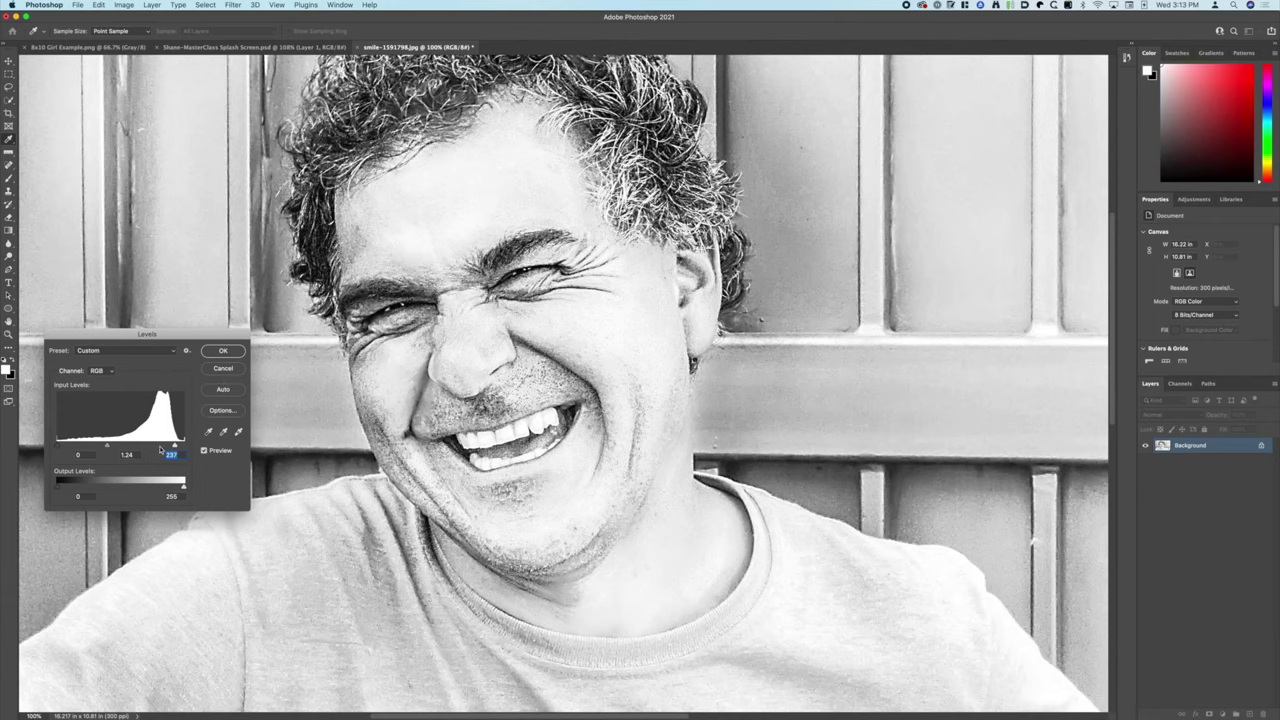
pyautogui.click(223, 369)
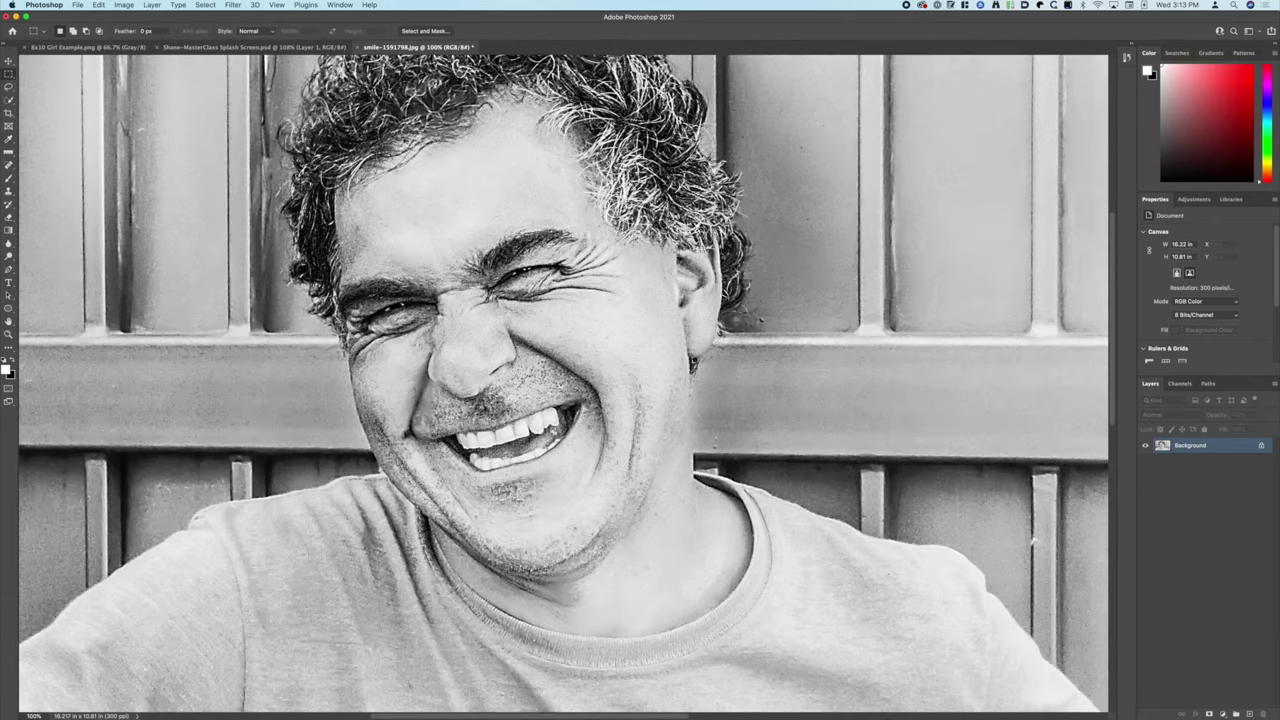
# Raise the upper midtones in Curves and add a shadow point at input 55, output 67
pyautogui.press('super+m')
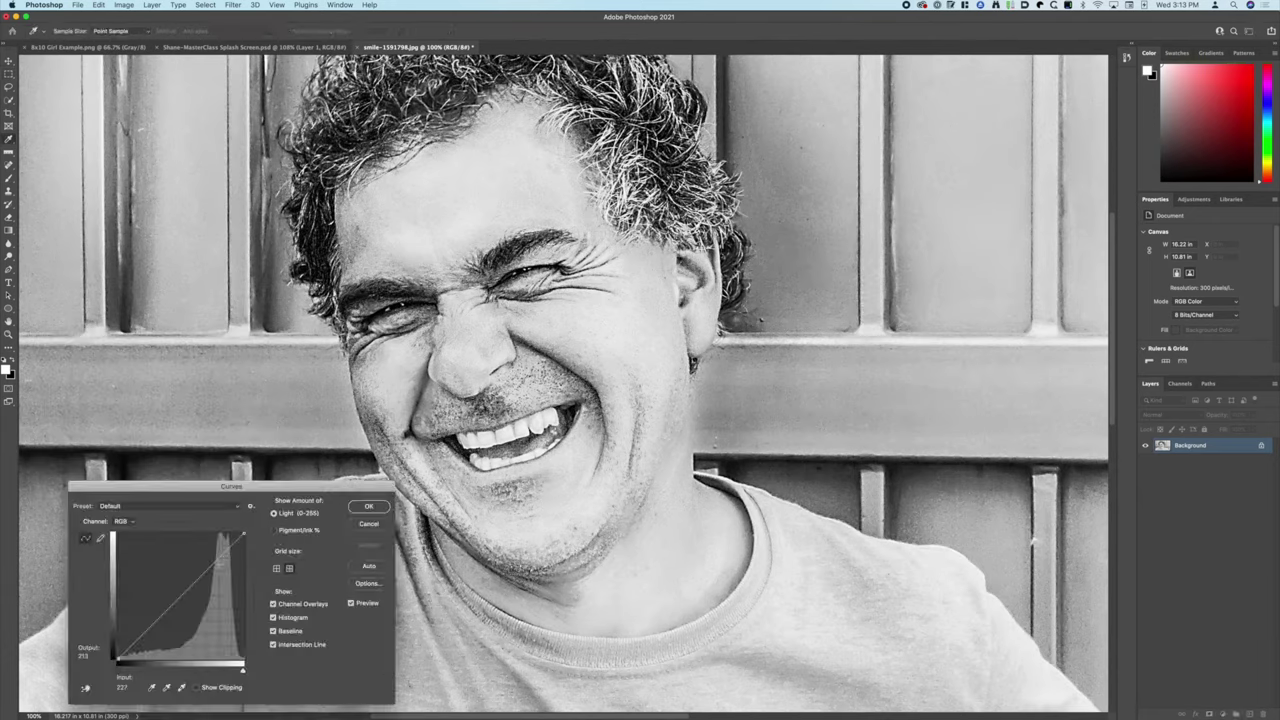
pyautogui.moveTo(196, 582); pyautogui.dragTo(191, 567)
pyautogui.click(145, 626)
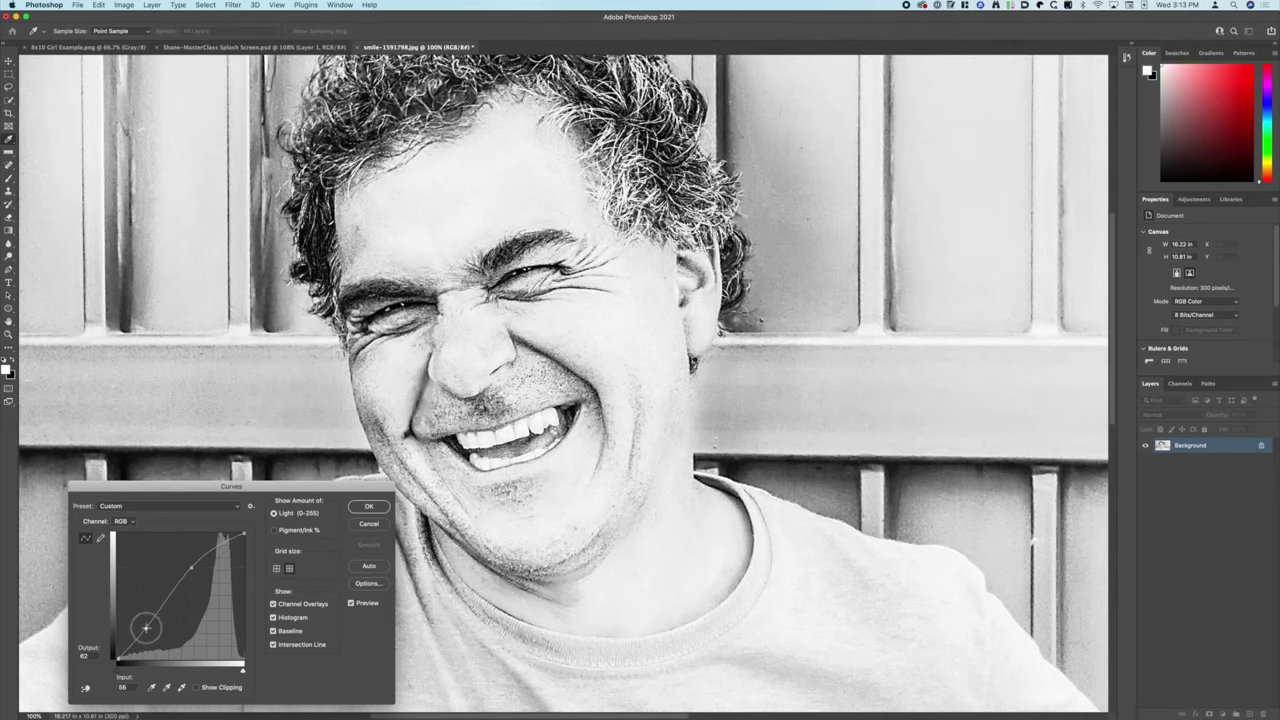
pyautogui.moveTo(145, 626); pyautogui.dragTo(146, 627)
# Show the Info panel for tonal readings, fine-tune the shadow and upper midtone curve points, and apply the Curves adjustment
pyautogui.click(340, 5)
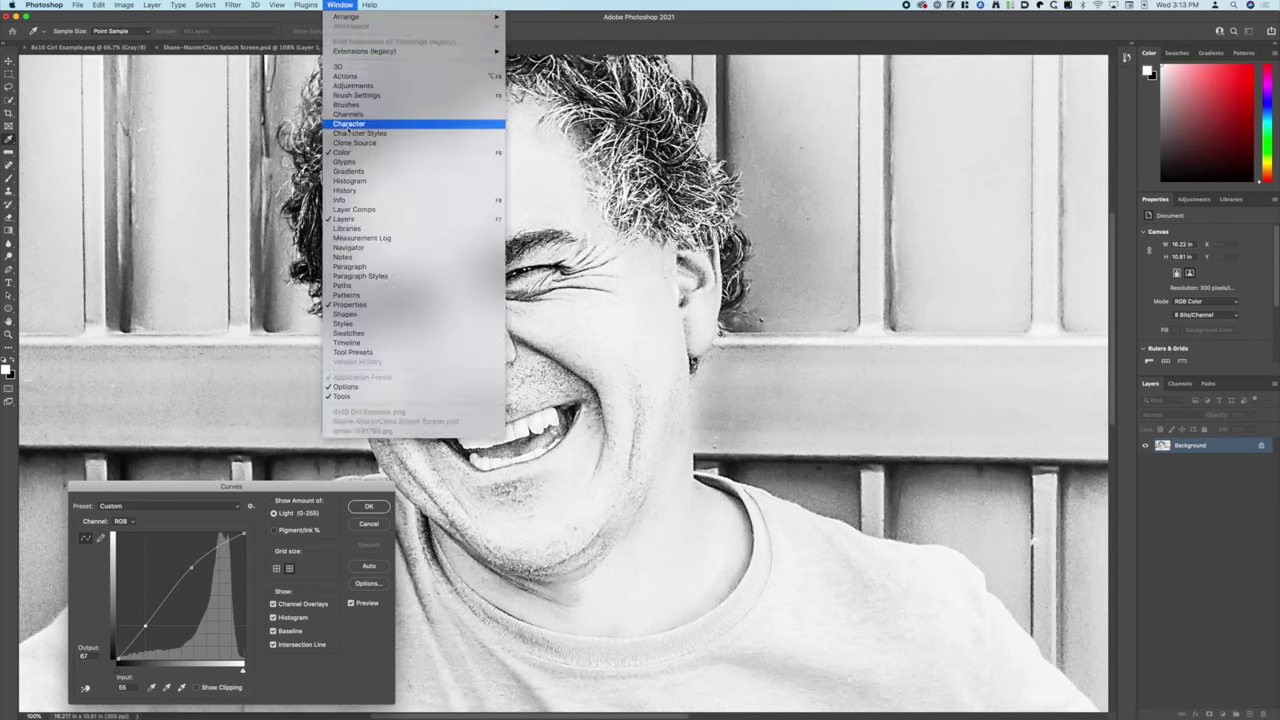
pyautogui.click(345, 200)
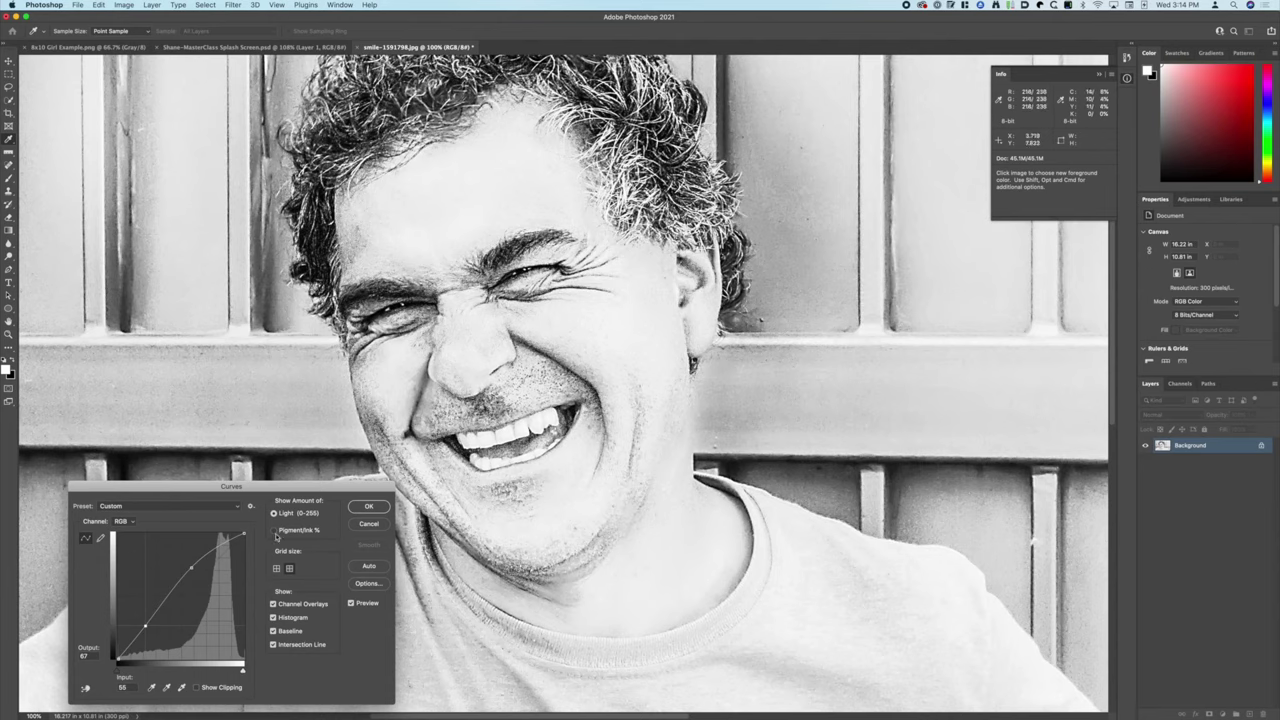
pyautogui.click(146, 627)
pyautogui.moveTo(146, 627); pyautogui.dragTo(147, 627)
pyautogui.click(192, 567)
pyautogui.moveTo(192, 567); pyautogui.dragTo(193, 568)
pyautogui.click(368, 506)
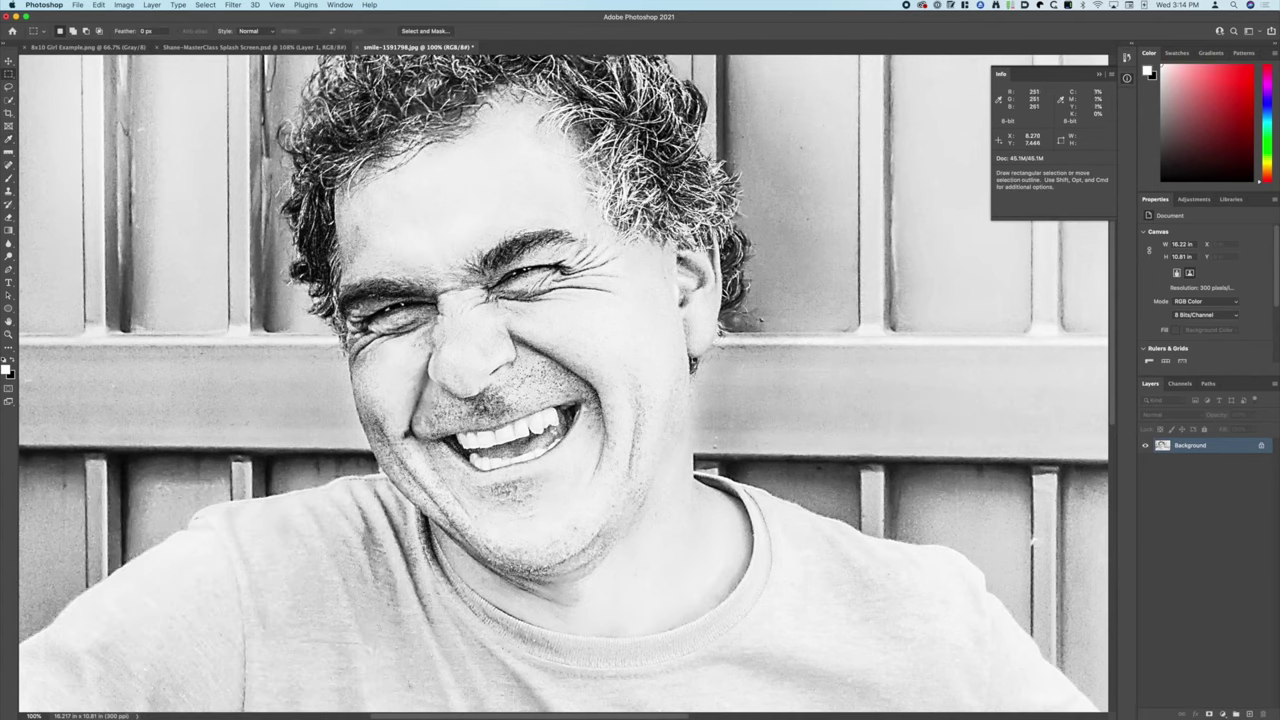
# Set the white input to 245 and the black output to 95 in Levels, and apply the adjustment
pyautogui.press('super+l')
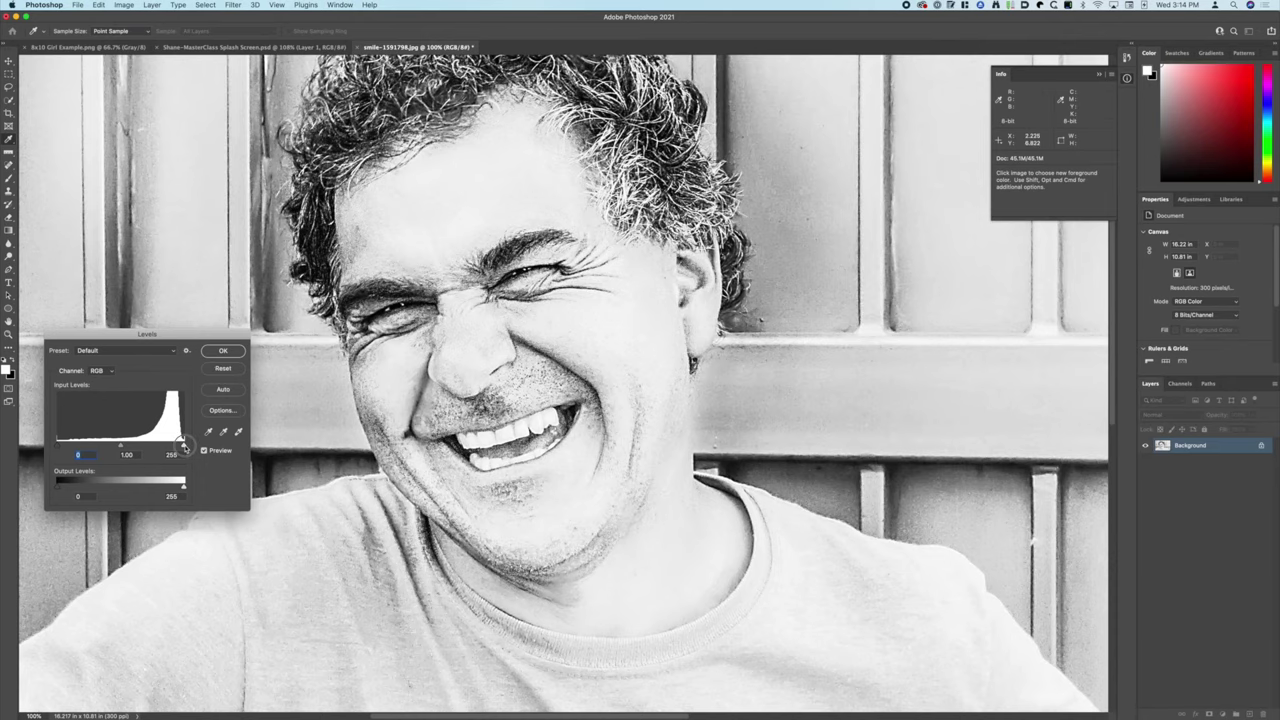
pyautogui.moveTo(183, 444); pyautogui.dragTo(179, 447)
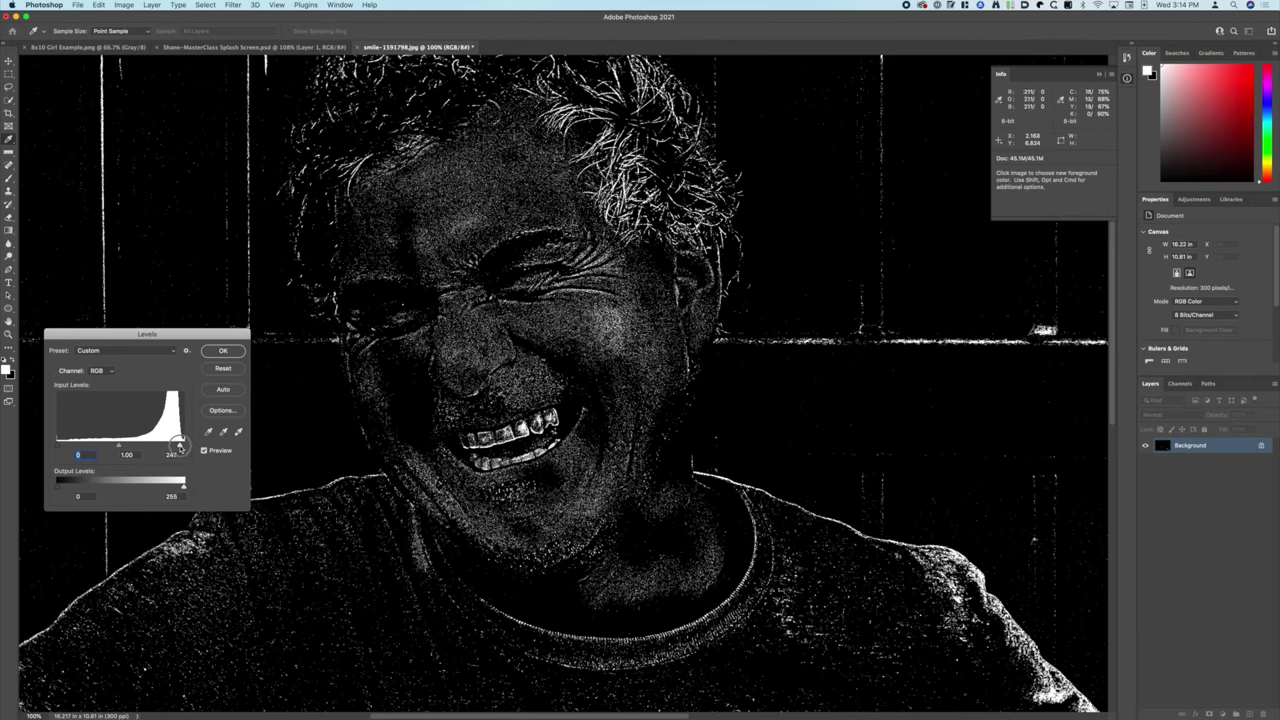
pyautogui.moveTo(180, 447); pyautogui.dragTo(180, 449)
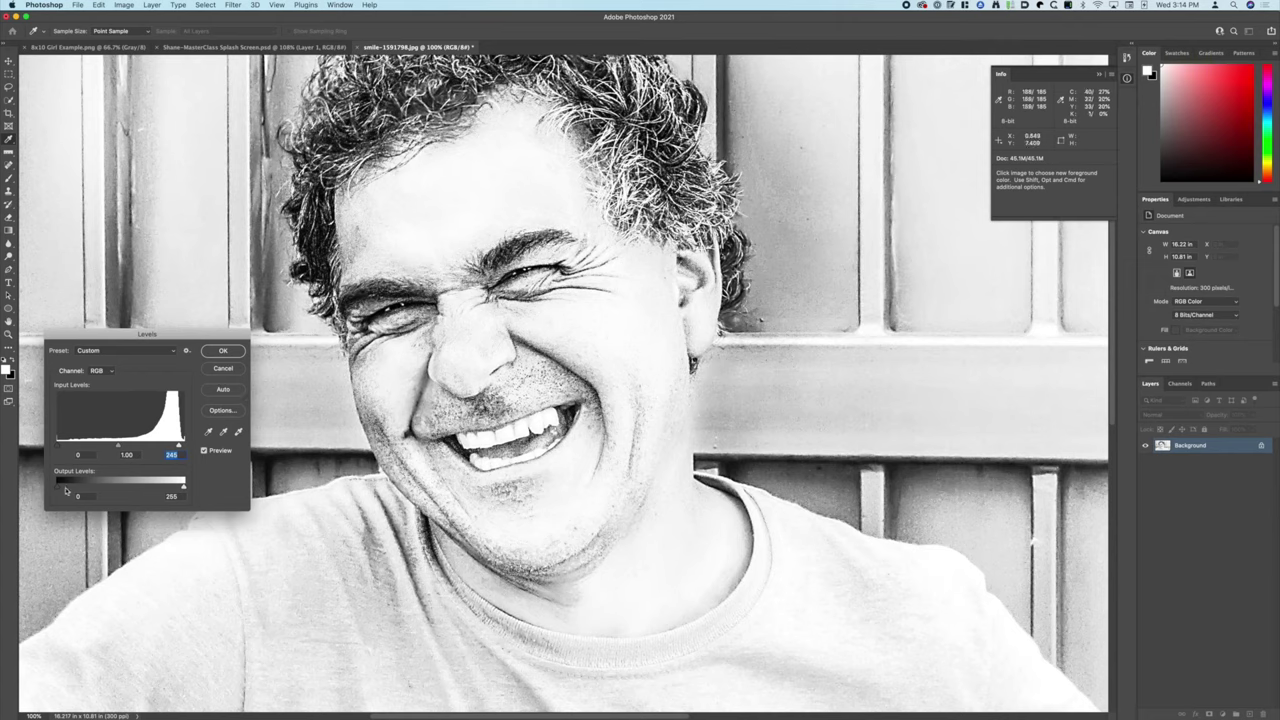
pyautogui.moveTo(58, 487); pyautogui.dragTo(105, 486)
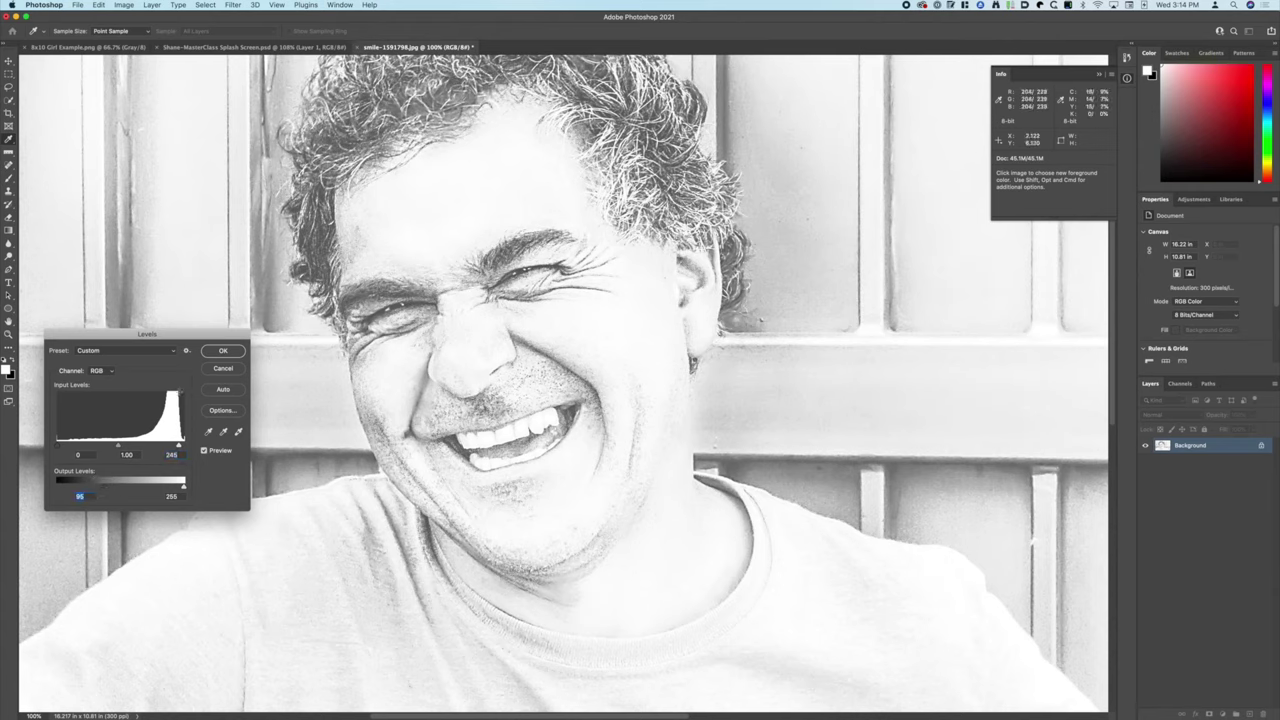
pyautogui.click(222, 352)
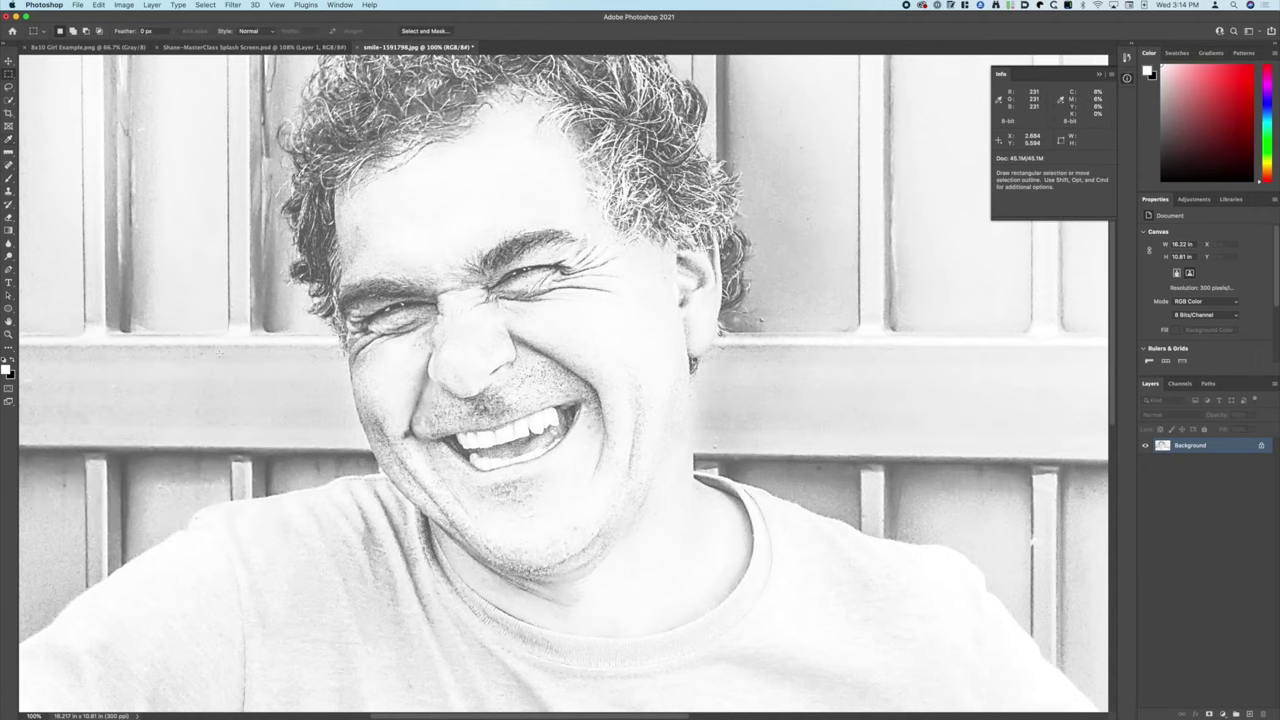
# Apply a Brightness/Contrast adjustment with brightness 10 to the whole portrait
pyautogui.press('super+minus')
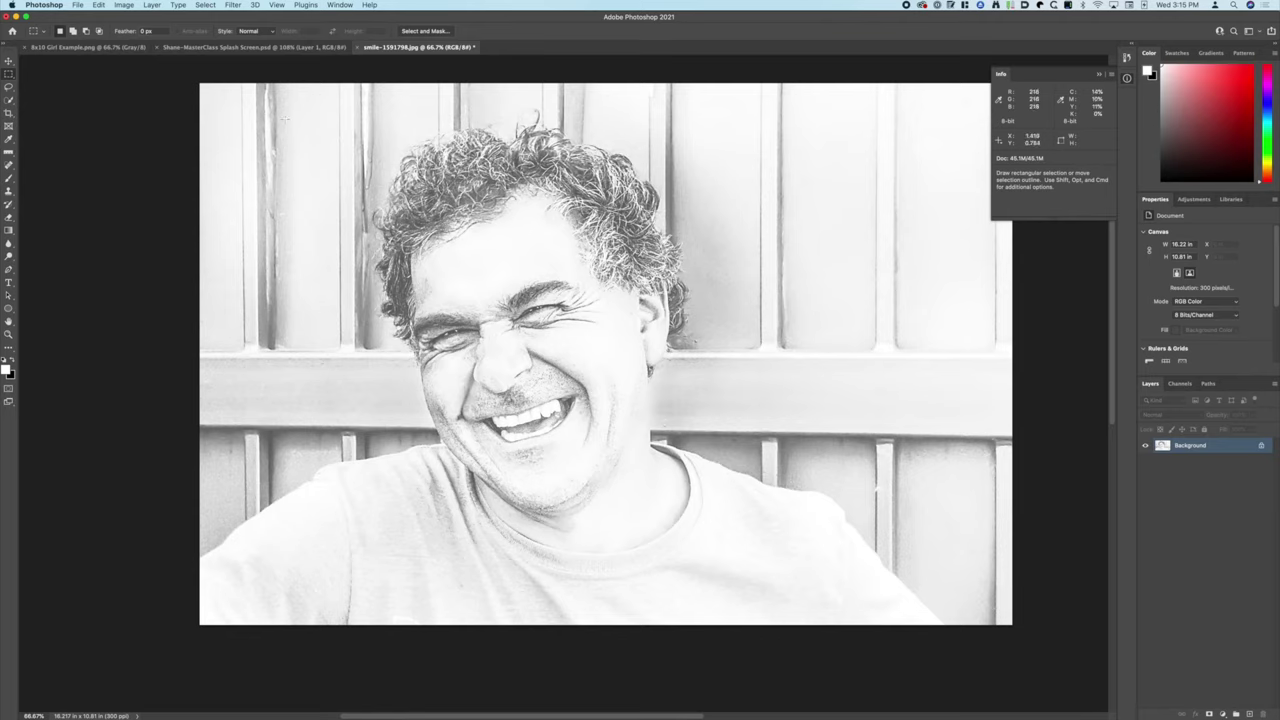
pyautogui.click(124, 5)
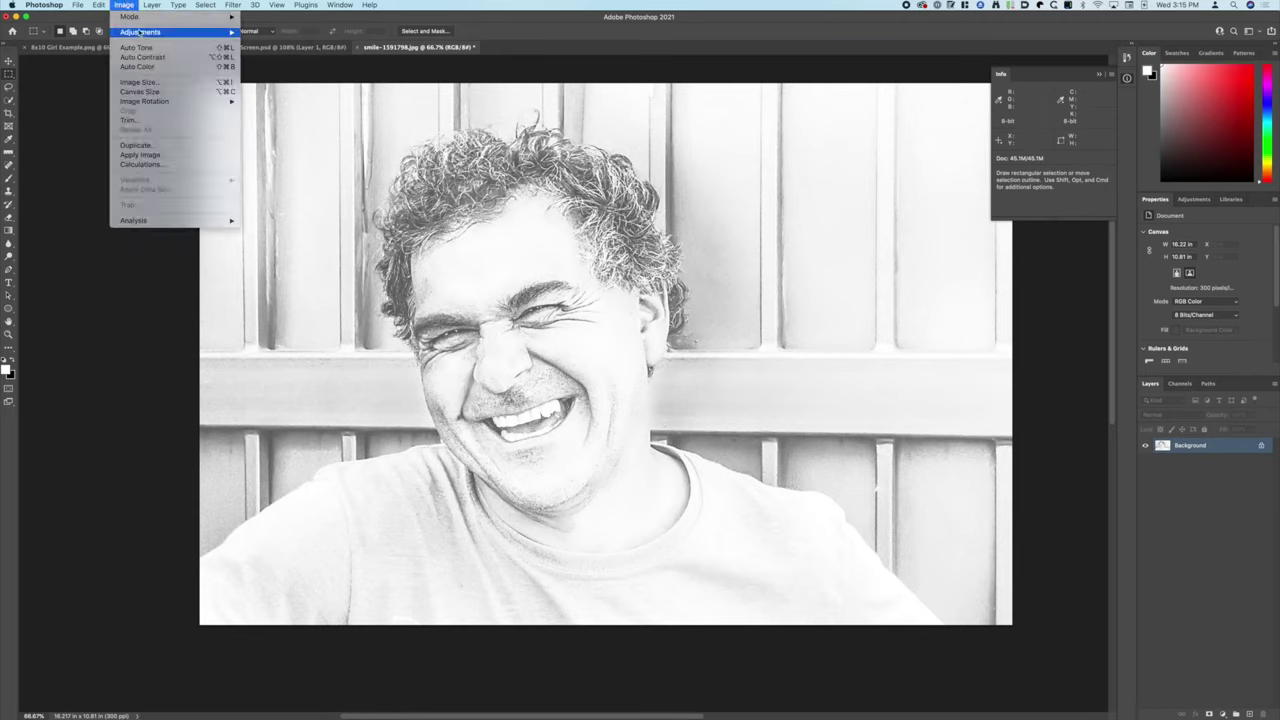
pyautogui.moveTo(140, 32)
pyautogui.click(285, 33)
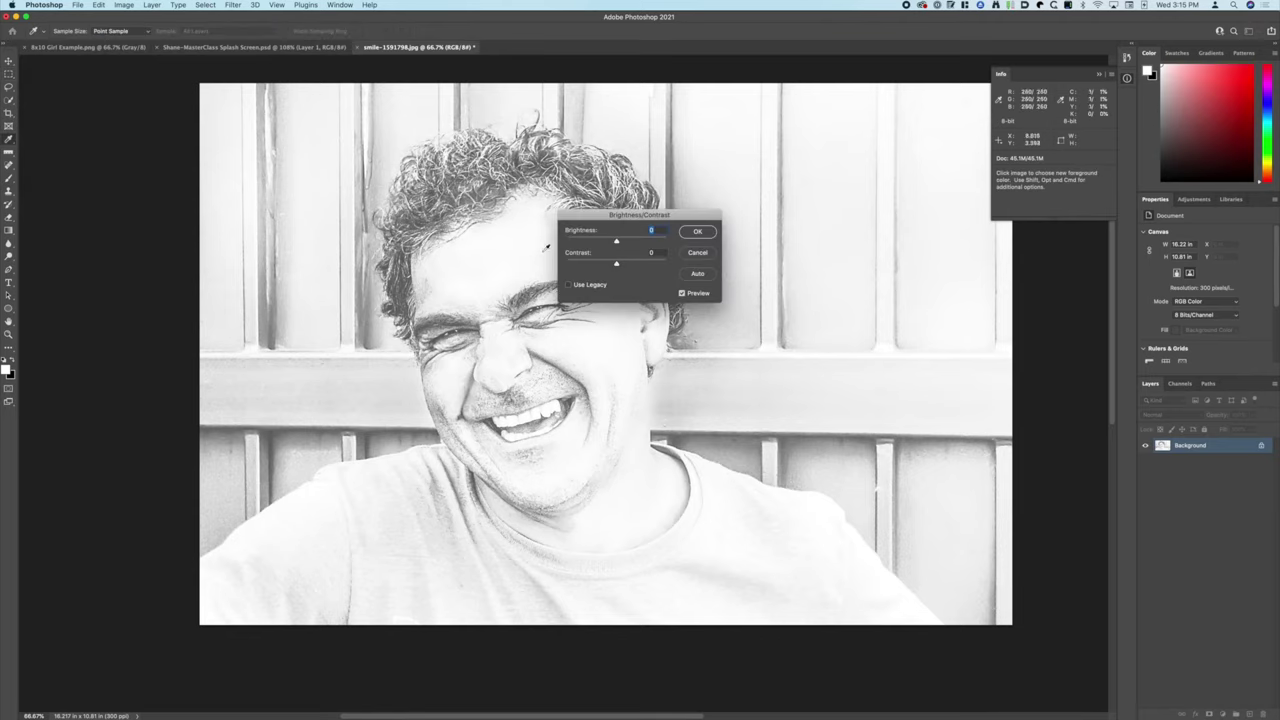
pyautogui.write('10')
pyautogui.press('Return')
pyautogui.press('m')
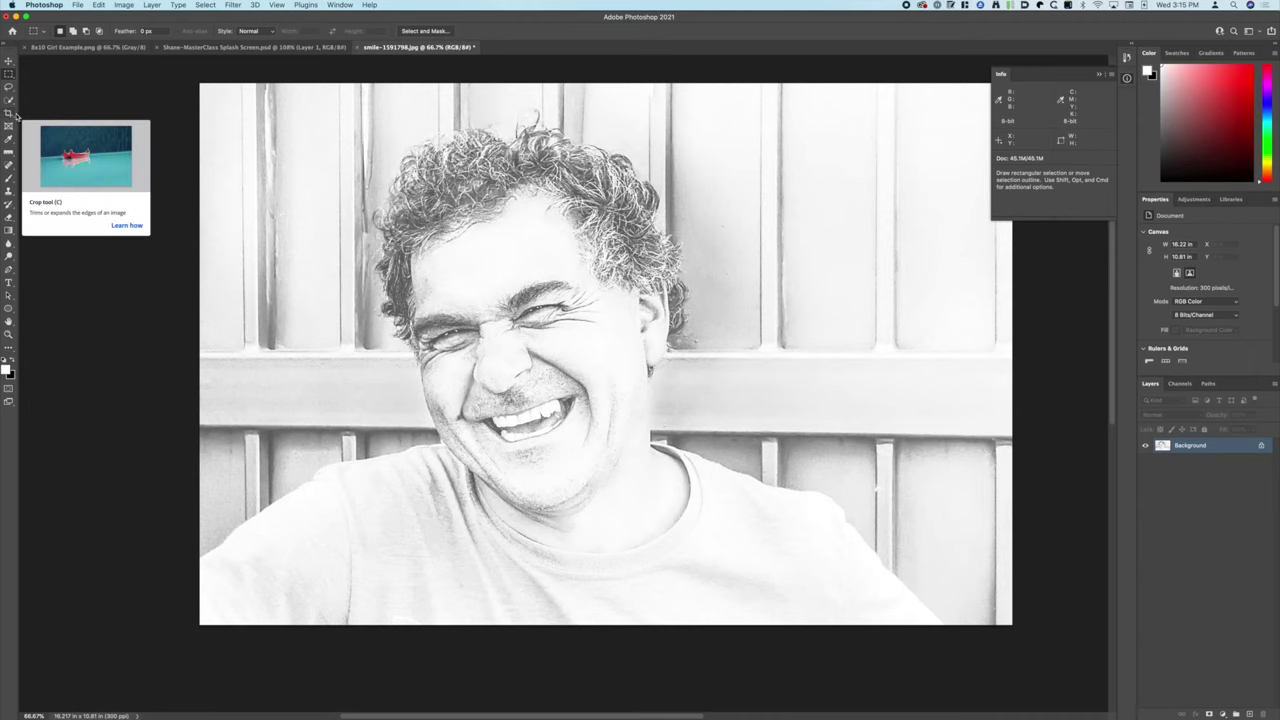
# Examine the lightened portrait's facial detail and overall tones at several magnifications
pyautogui.press('super+equal')
pyautogui.press('super+equal')
pyautogui.press('super+equal')
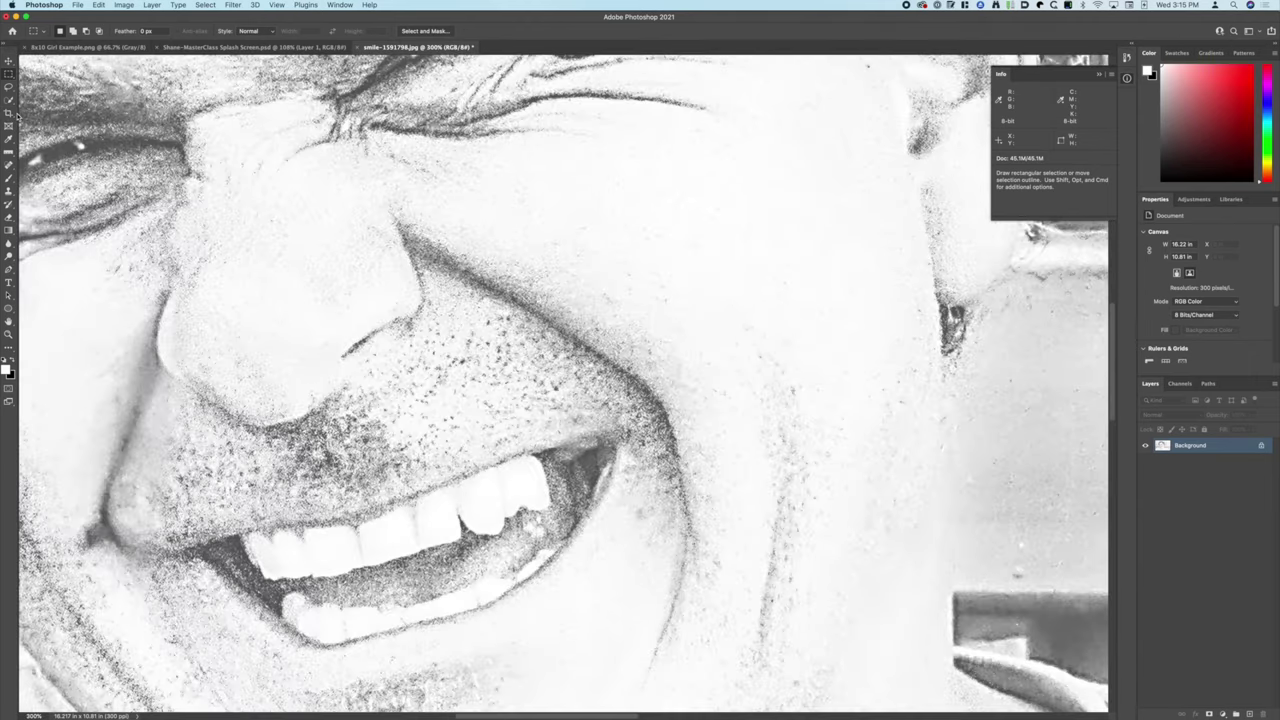
pyautogui.press('super+minus')
pyautogui.press('super+minus')
pyautogui.press('super+minus')
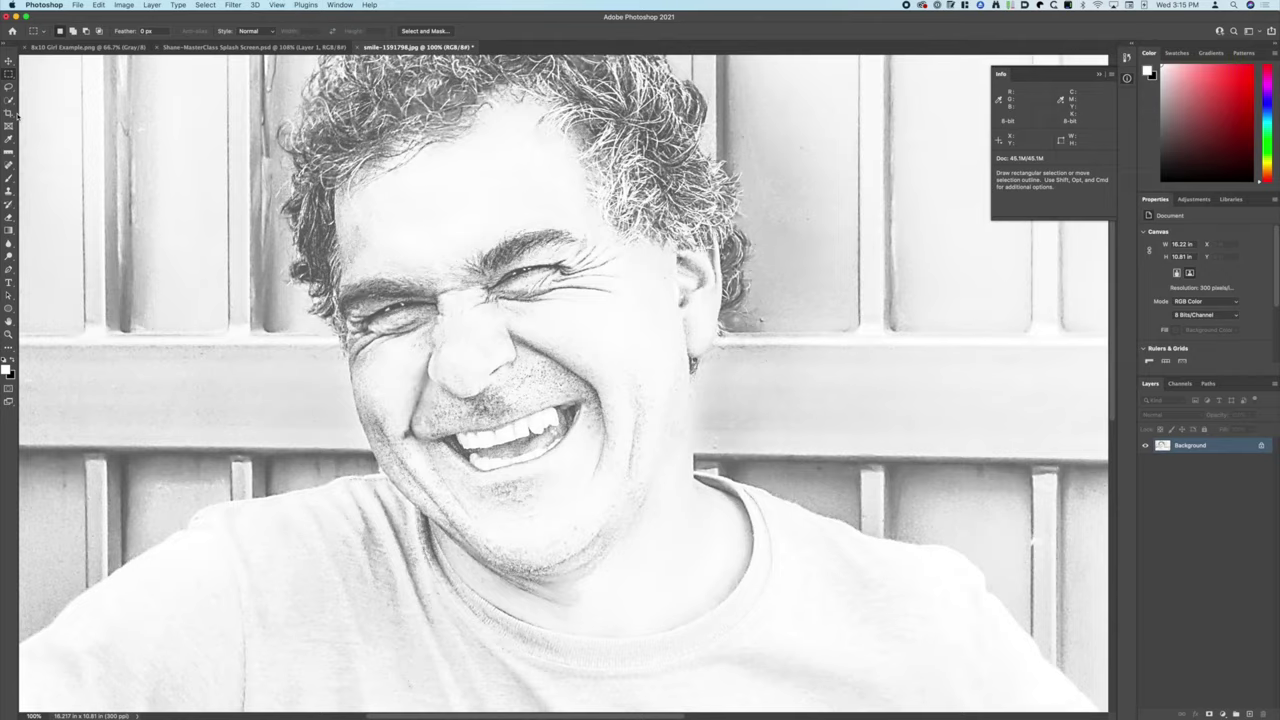
pyautogui.press('super+equal')
pyautogui.press('super+equal')
pyautogui.press('super+minus')
pyautogui.press('super+minus')
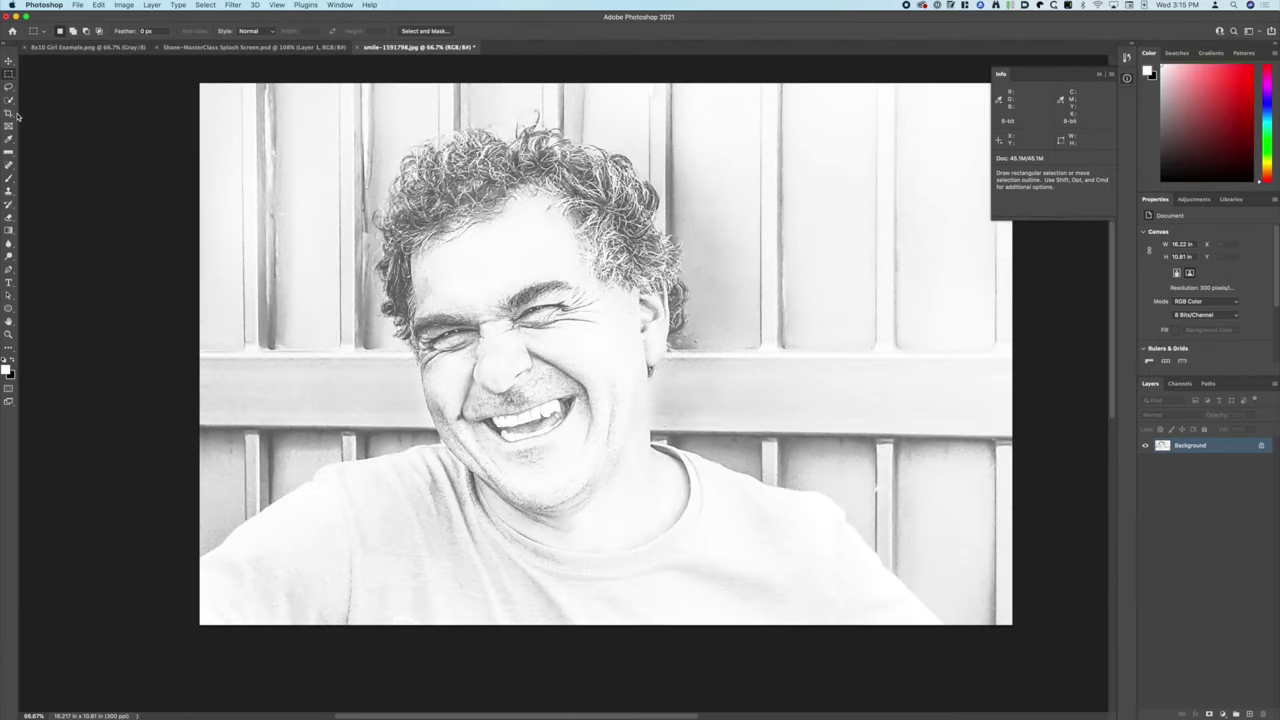
pyautogui.press('super+equal')
pyautogui.press('super+minus')
# Crop the portrait to 12 x 10 in at 425 px/in, with the man centred in the frame
pyautogui.click(9, 113)
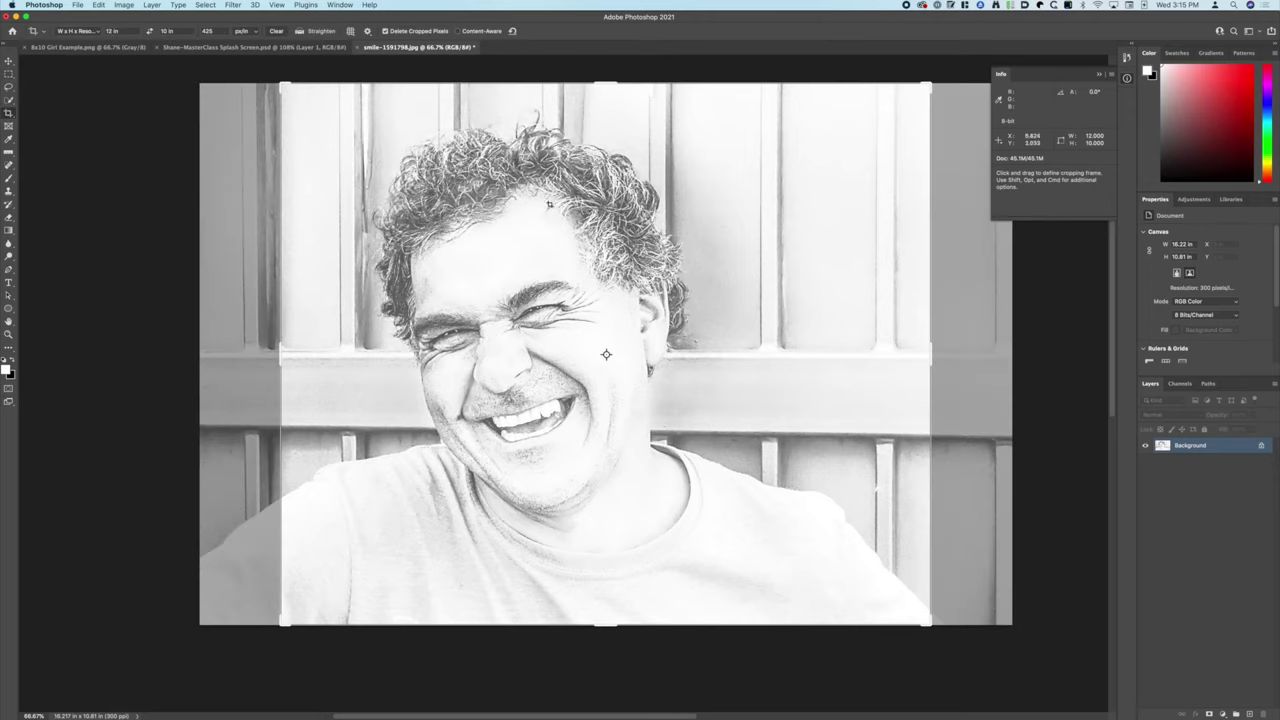
pyautogui.click(603, 254)
pyautogui.moveTo(603, 253); pyautogui.dragTo(641, 255)
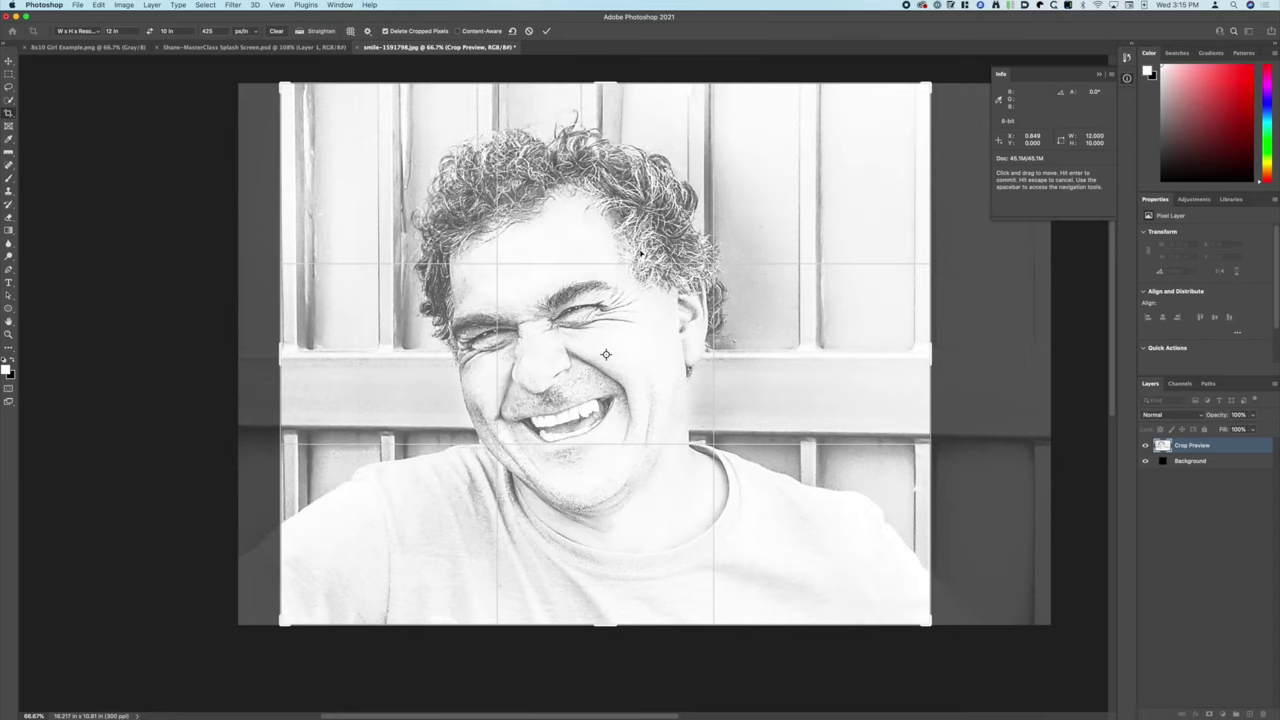
pyautogui.press('Return')
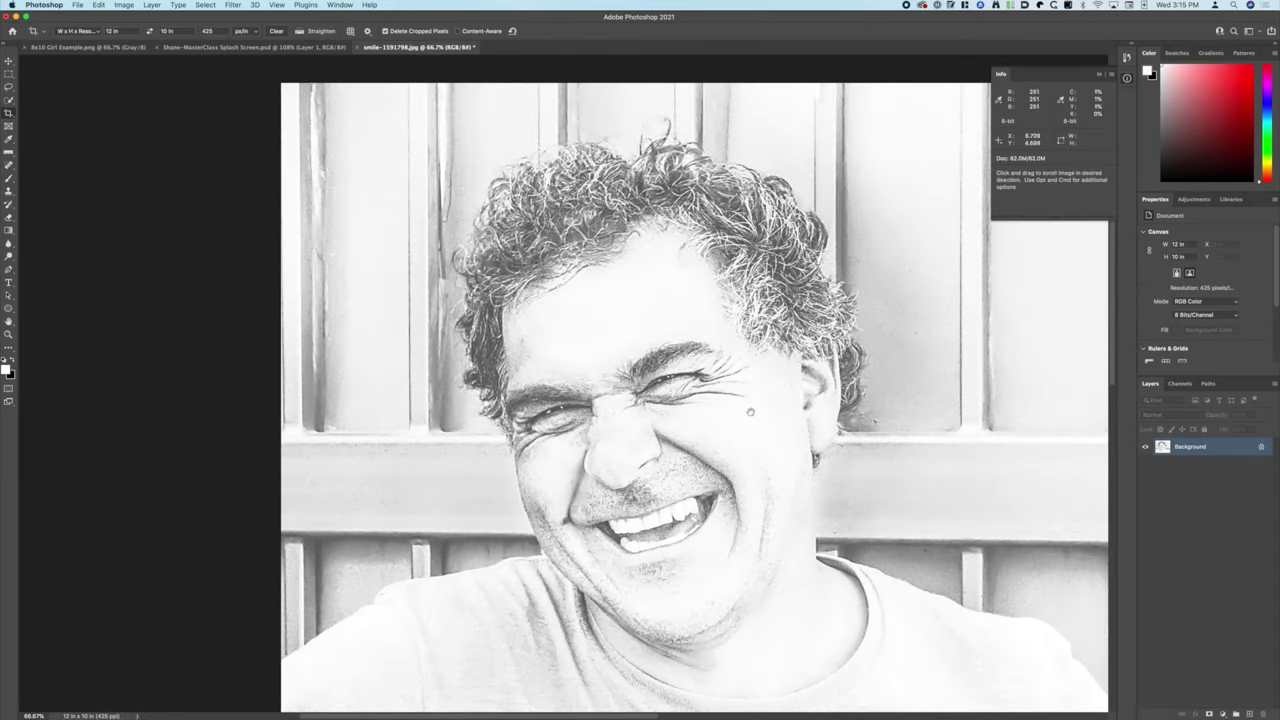
# Sharpen the cropped portrait with Unsharp Mask at amount 89%, radius 4.4 pixels and threshold 10 levels
pyautogui.press('super+plus')
pyautogui.press('super+plus')
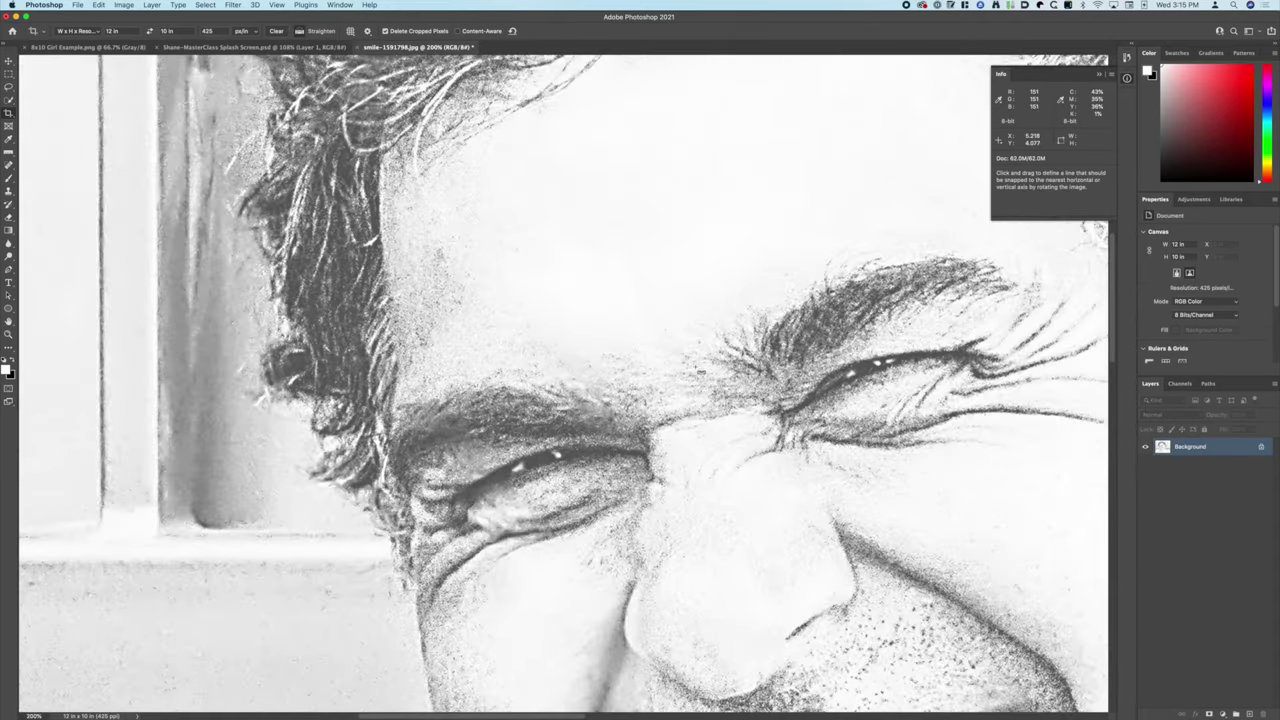
pyautogui.press('super+minus')
pyautogui.press('super+minus')
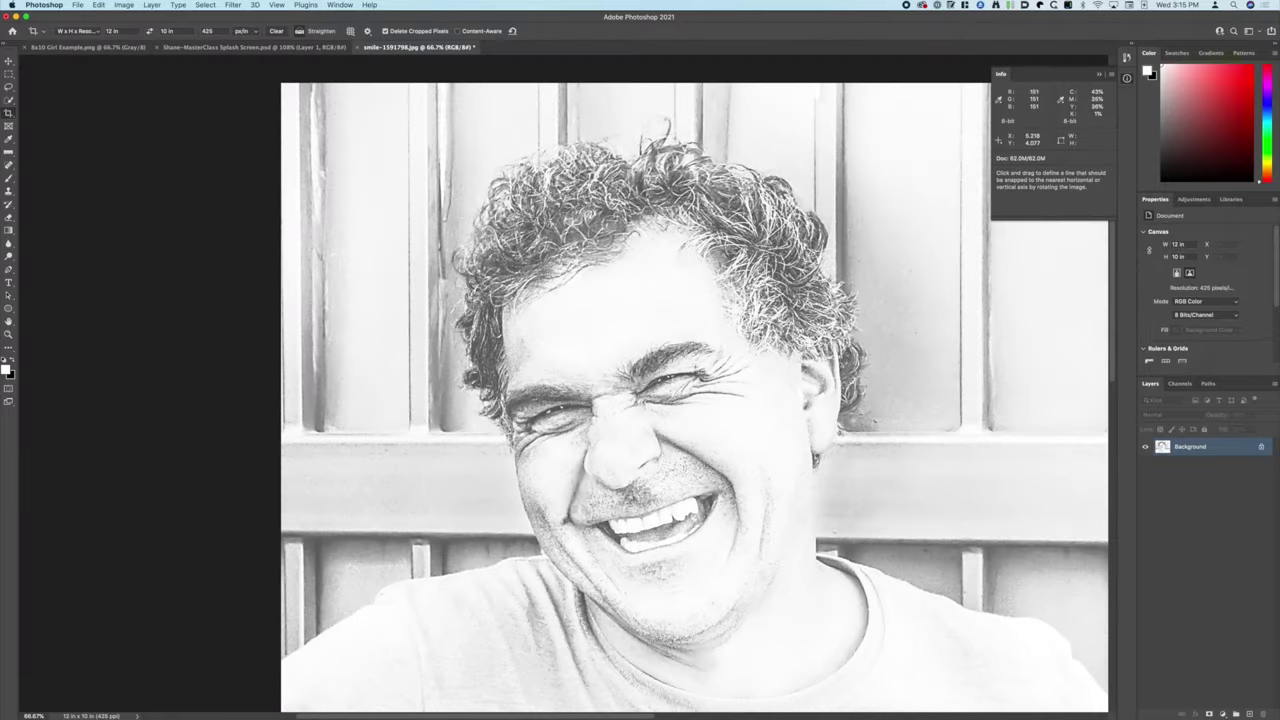
pyautogui.hscroll(5, 830, 310)
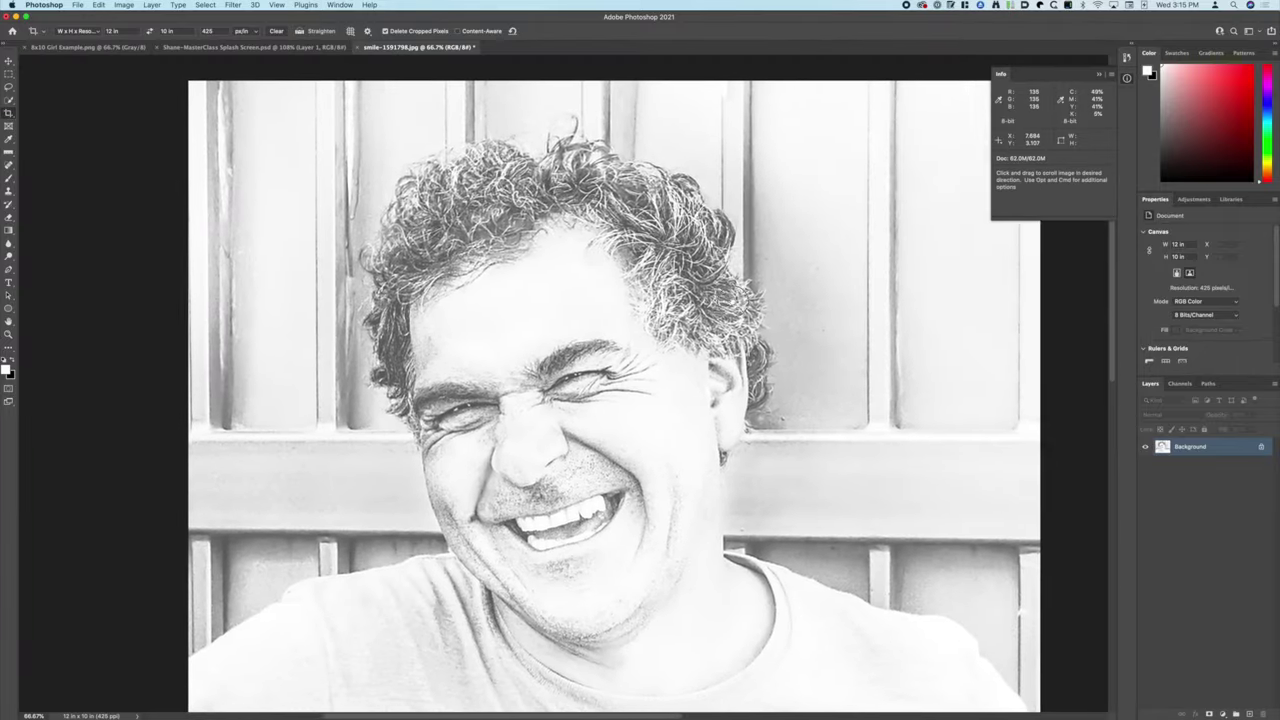
pyautogui.click(233, 5)
pyautogui.click(254, 16)
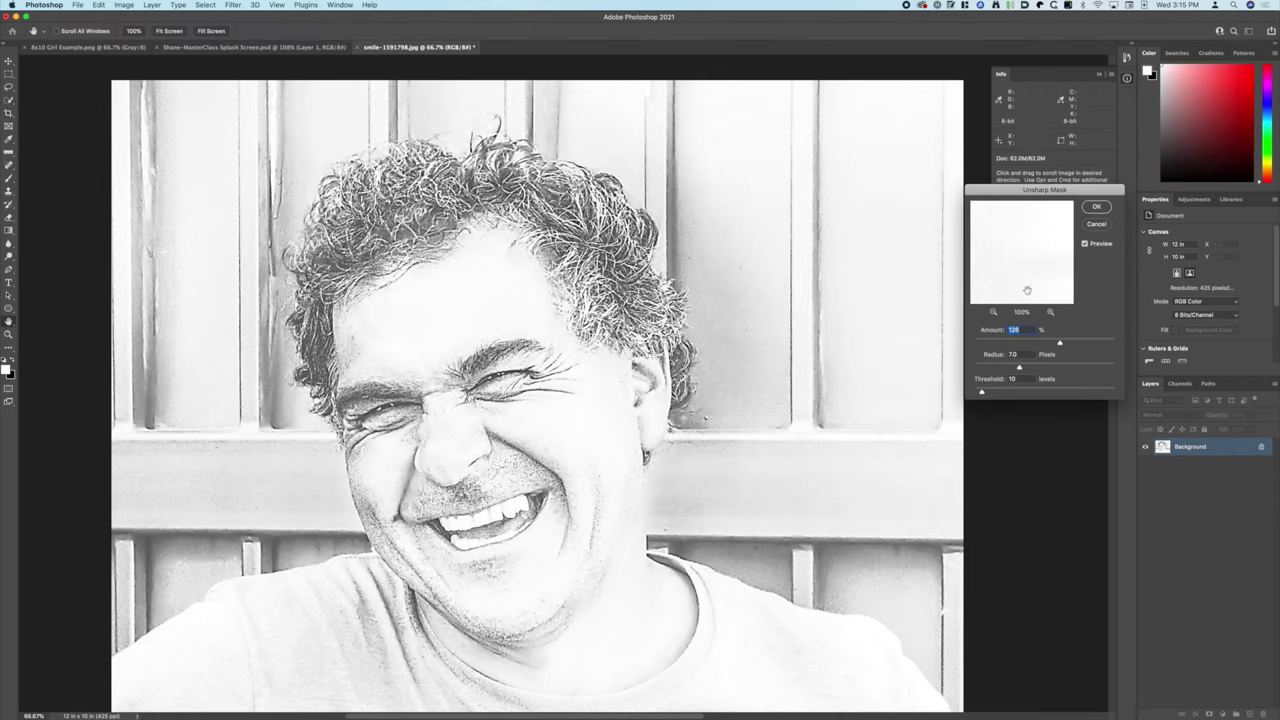
pyautogui.moveTo(1058, 344); pyautogui.dragTo(1007, 369)
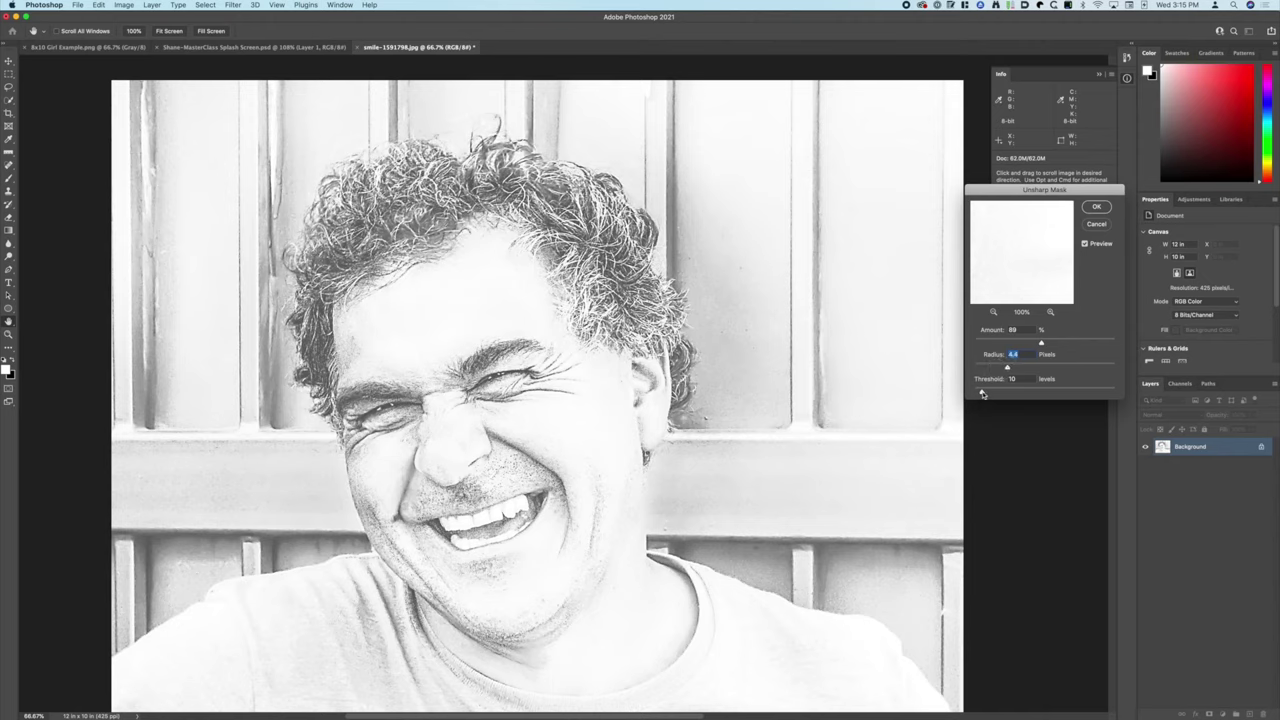
pyautogui.click(1097, 206)
# Check the highlight clipping in Levels and close the adjustment without changing anything
pyautogui.press('c')
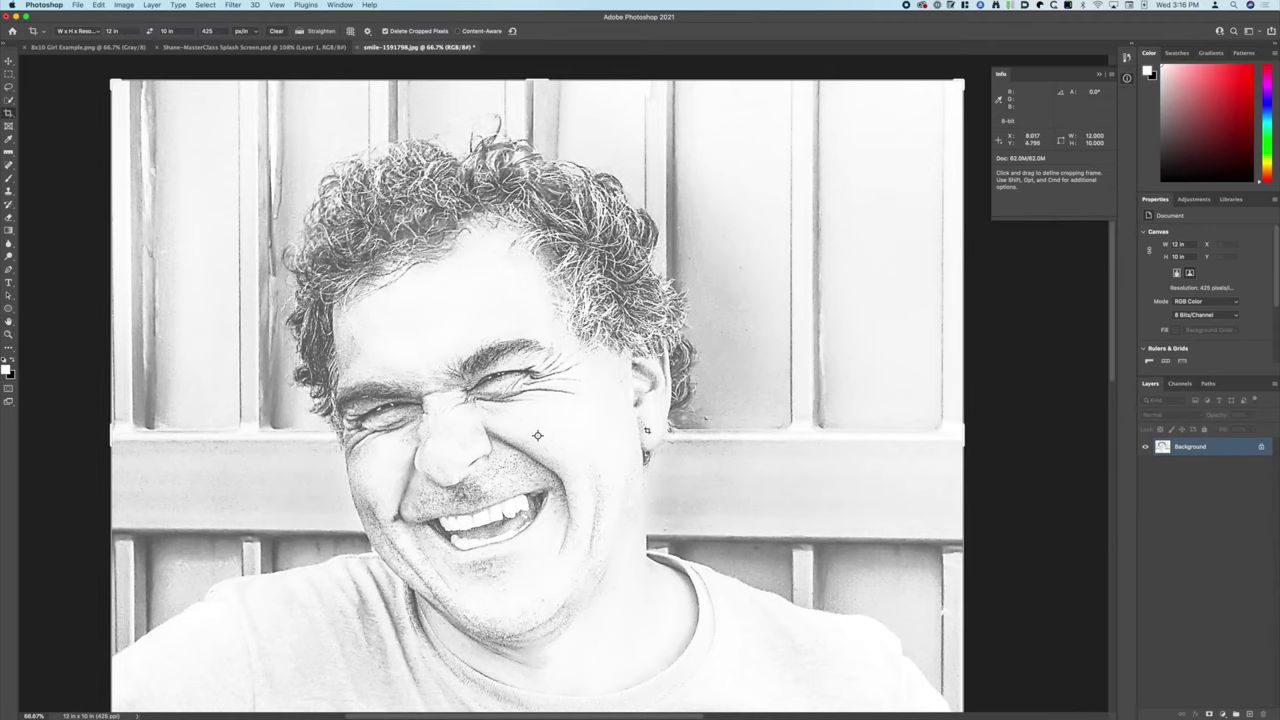
pyautogui.press('i')
pyautogui.press('super+l')
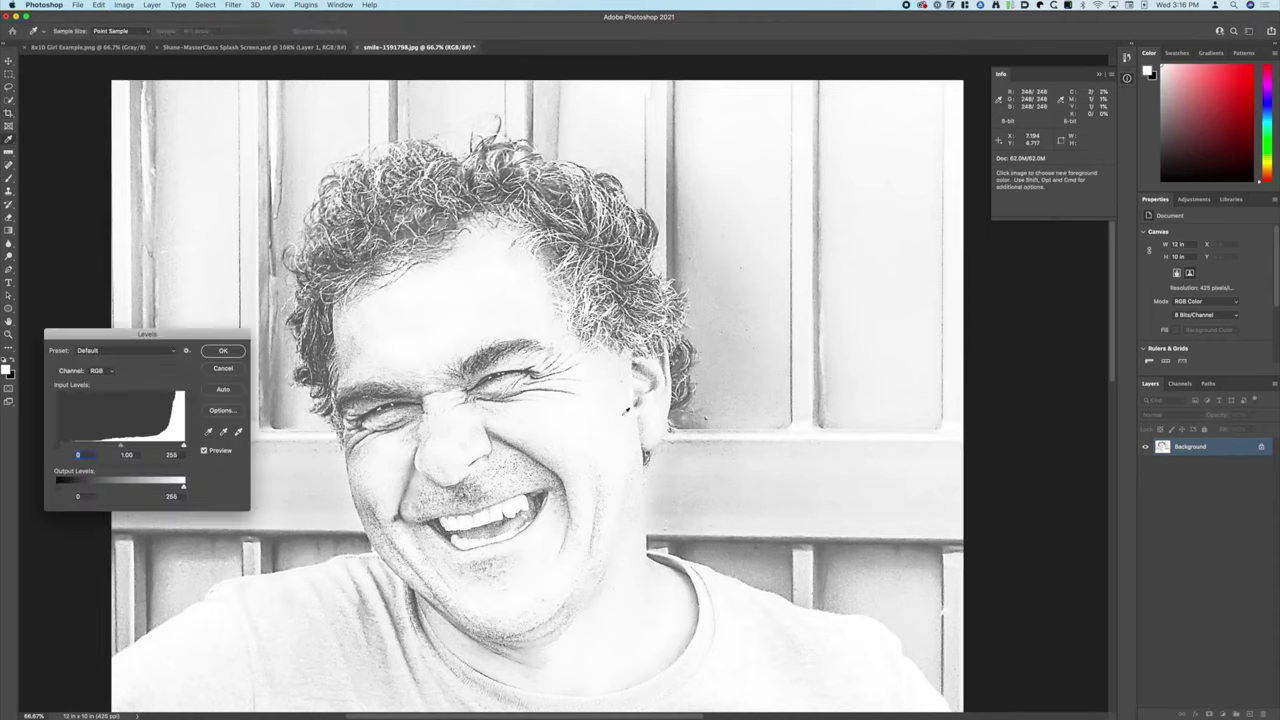
pyautogui.keyDown('alt'); pyautogui.click(183, 444); pyautogui.keyUp('alt')
pyautogui.click(224, 368)
pyautogui.press('c')
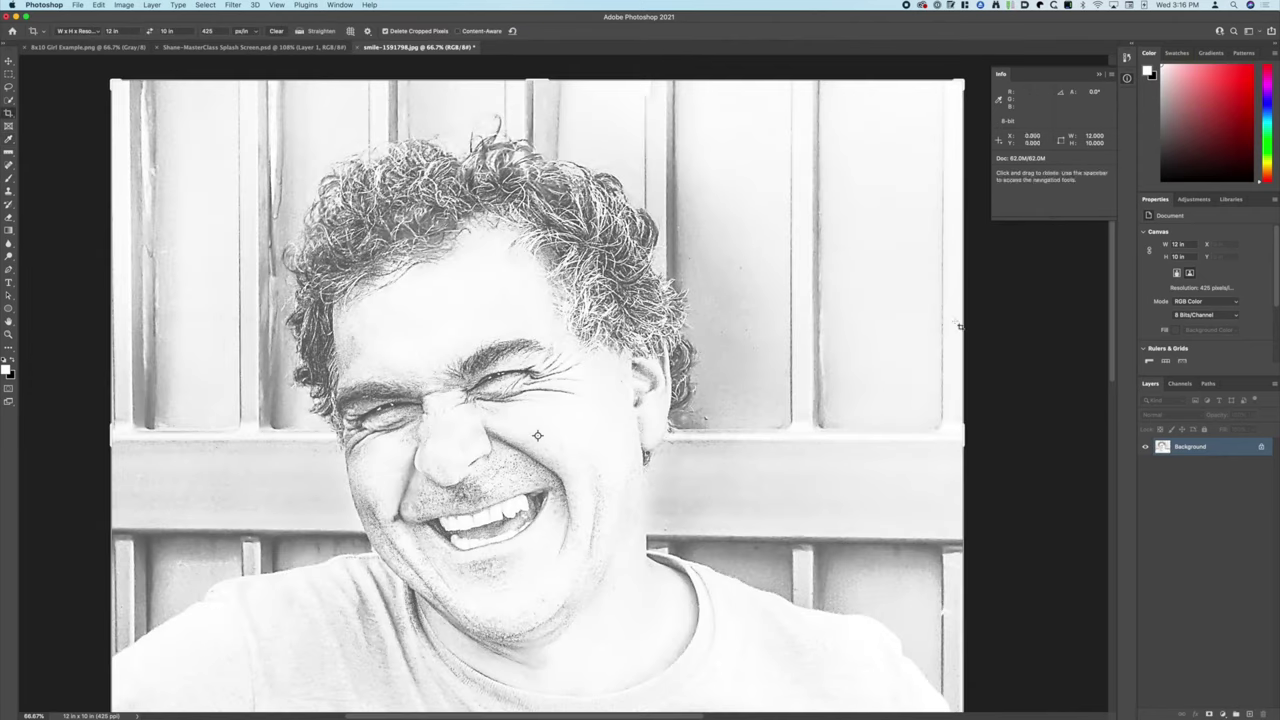
# Convert the portrait's color mode from RGB to Grayscale
pyautogui.click(134, 8)
pyautogui.moveTo(139, 16)
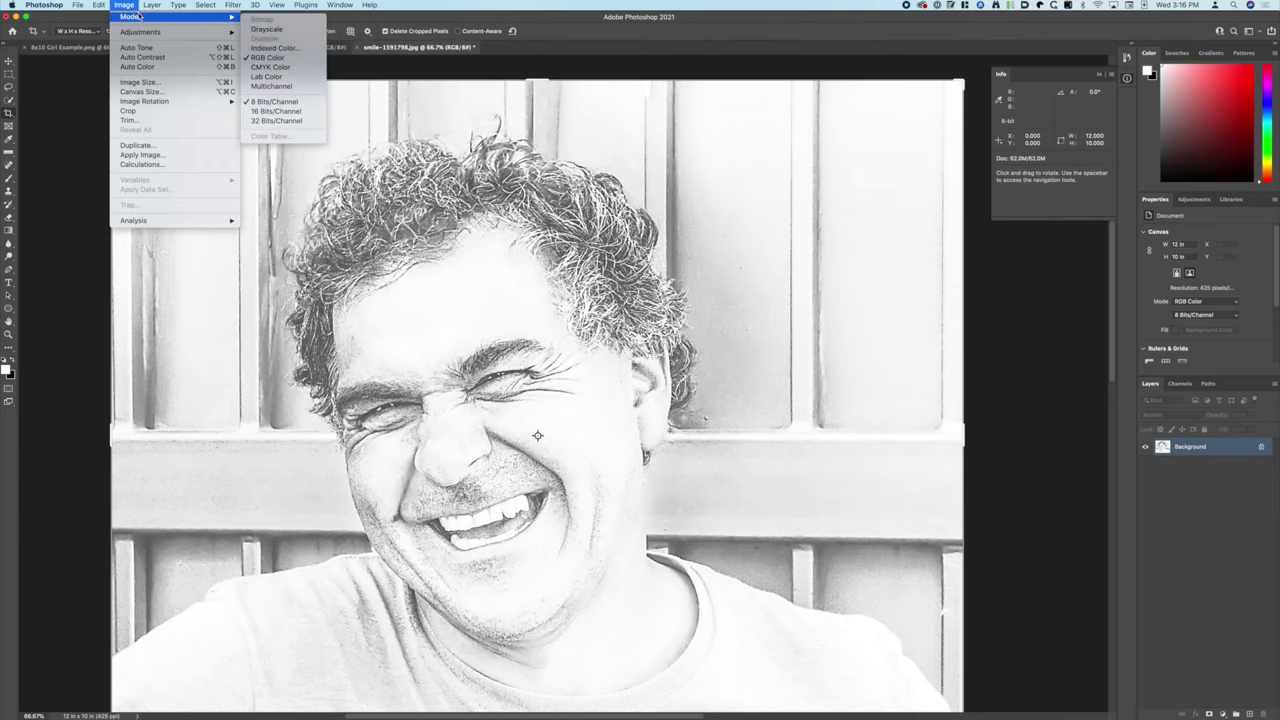
pyautogui.click(293, 29)
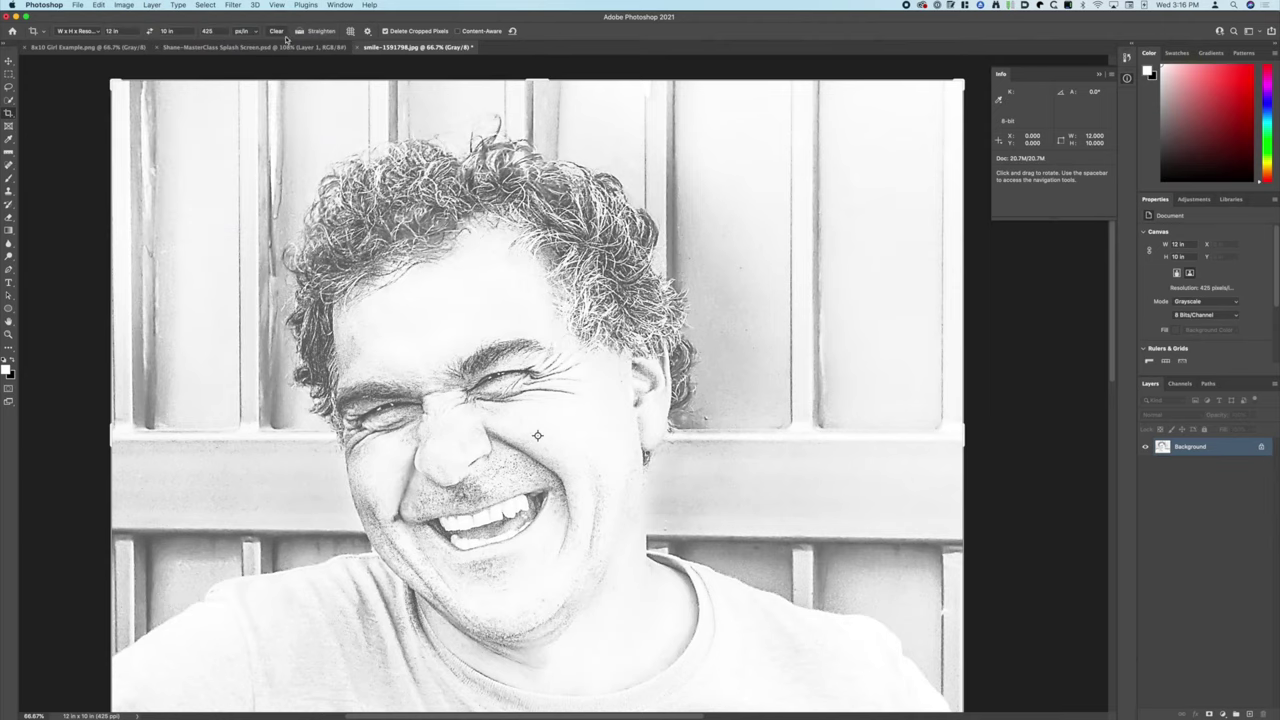
# Convert the portrait to Bitmap at 425 pixels/inch using a halftone screen with a line shape at -35 degrees
pyautogui.click(126, 6)
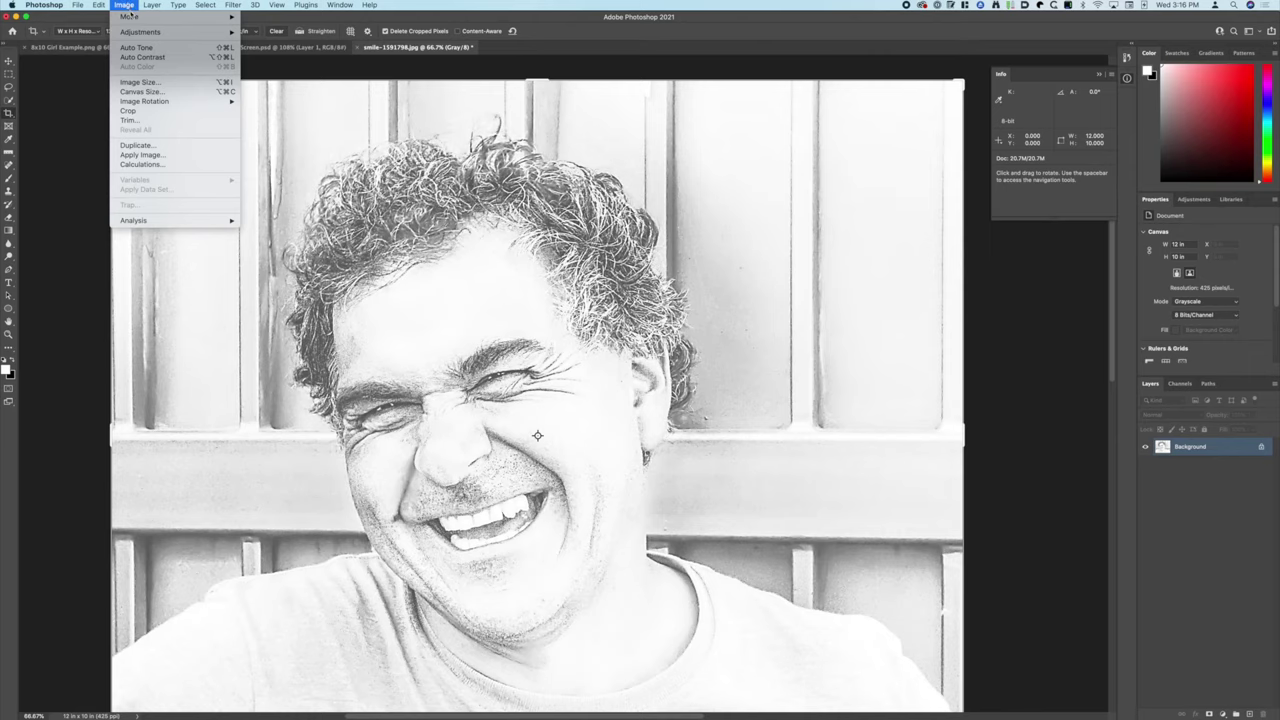
pyautogui.moveTo(140, 16)
pyautogui.click(262, 19)
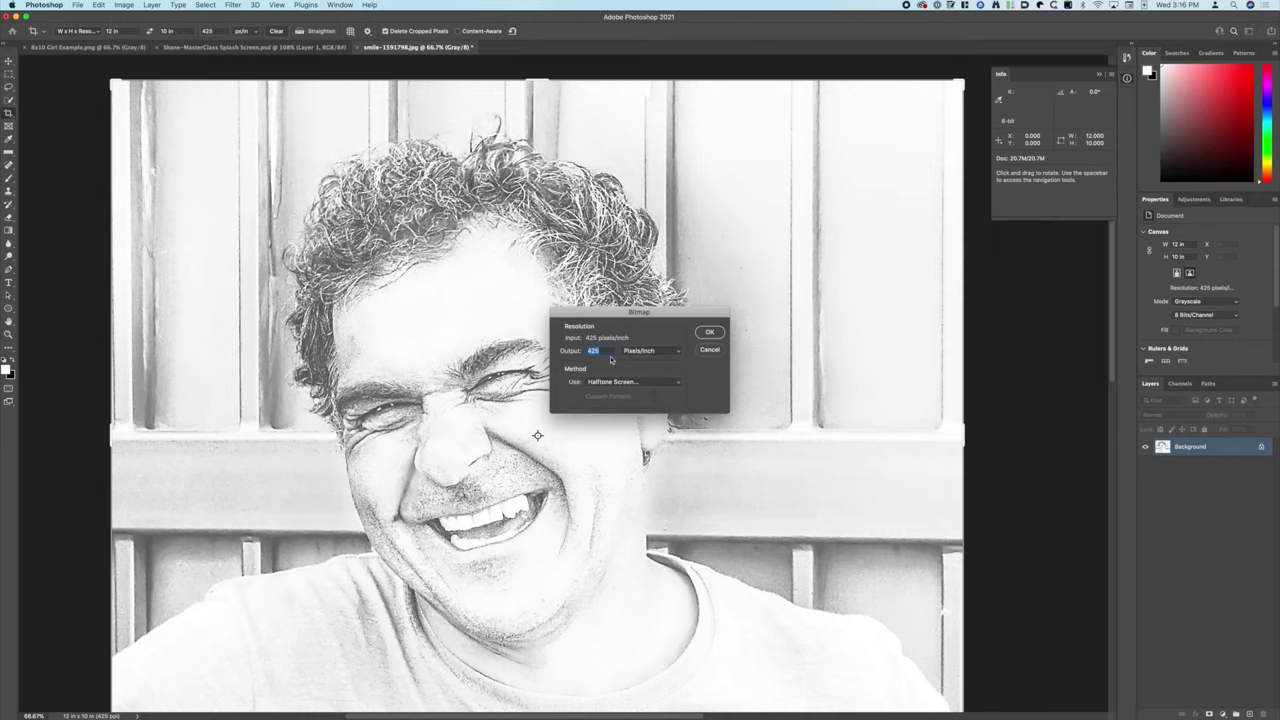
pyautogui.click(709, 332)
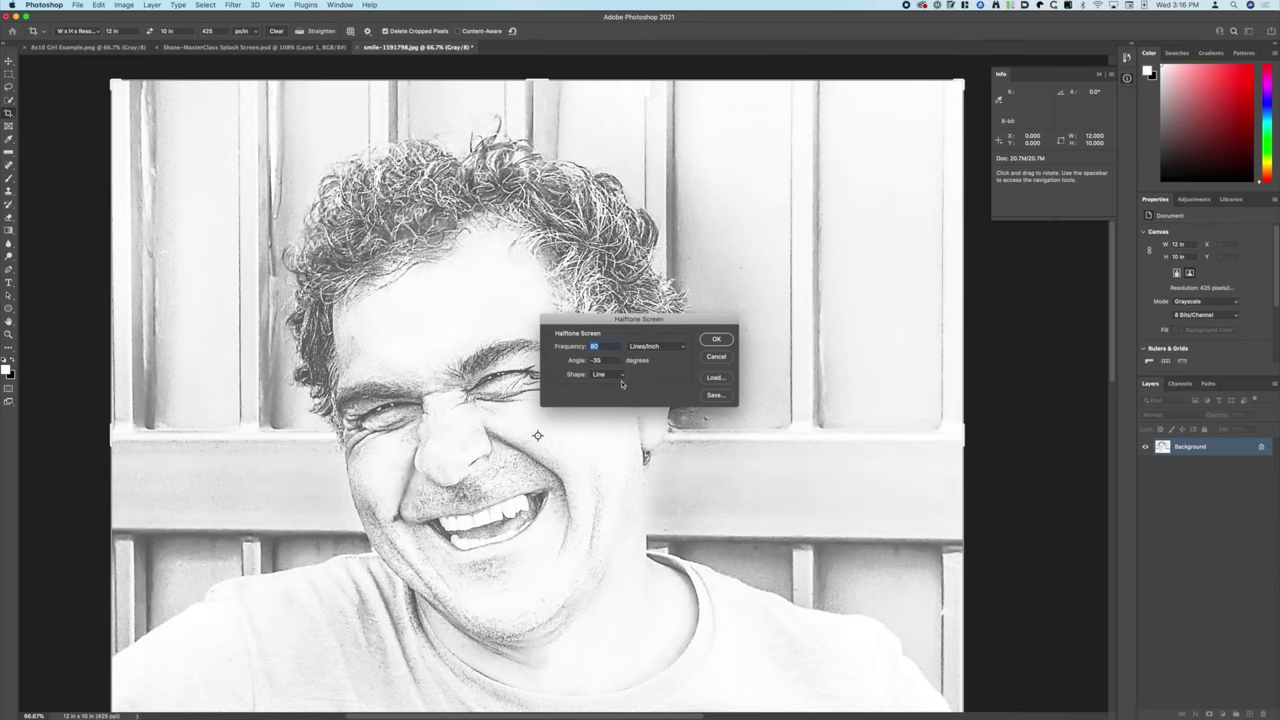
pyautogui.click(718, 340)
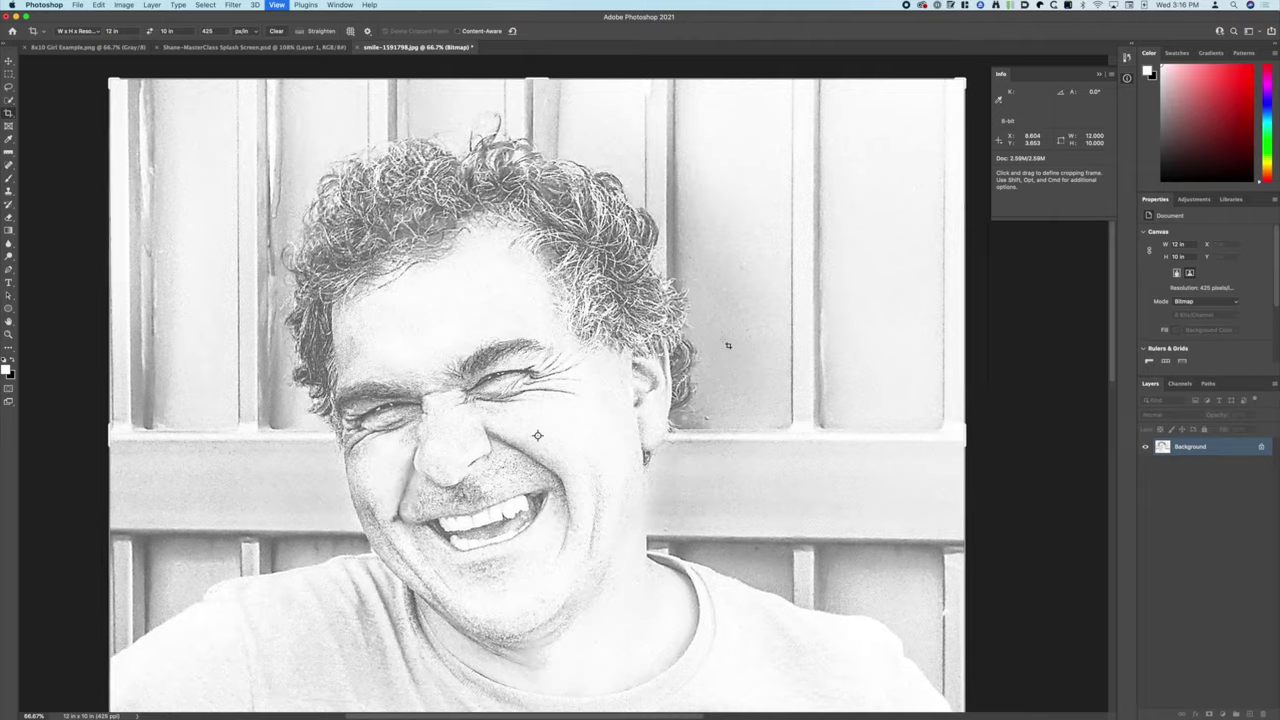
# Inspect the halftone lines on the hair, eyes, mouth and background, and undo the bitmap conversion
pyautogui.press('super+equal')
pyautogui.press('super+equal')
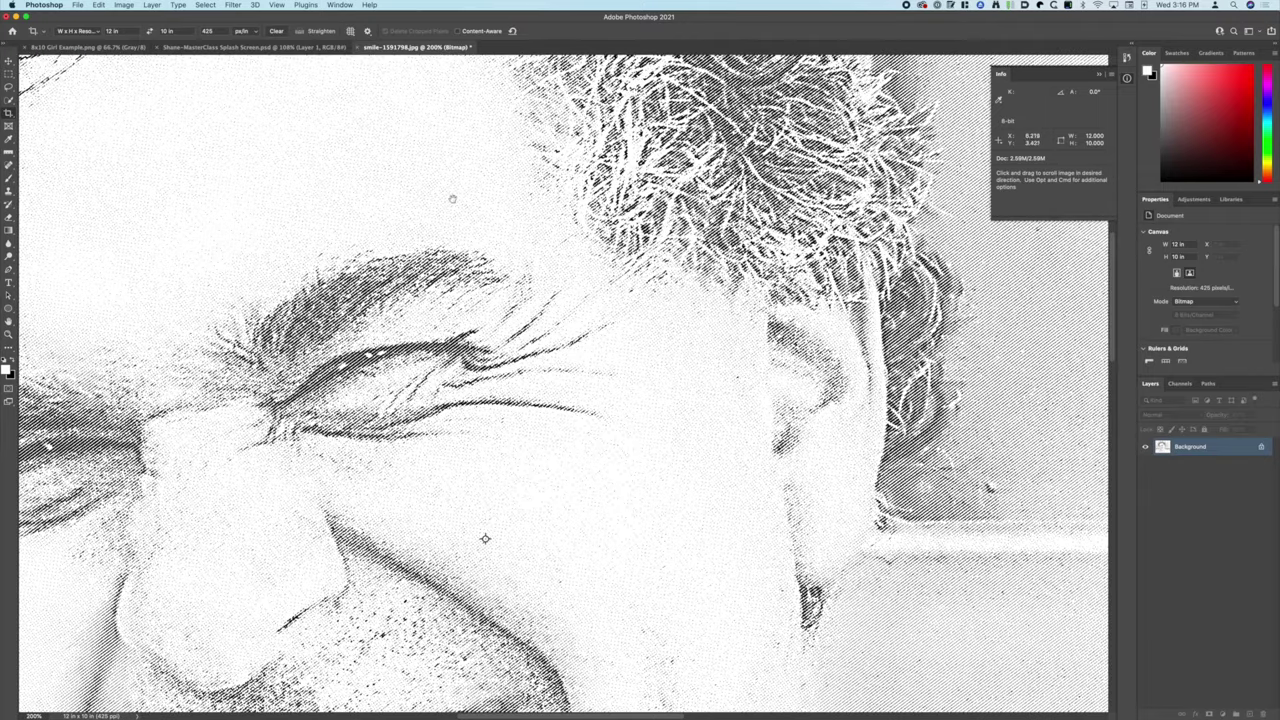
pyautogui.scroll(3, 600, 350)
pyautogui.hscroll(-5, 600, 350)
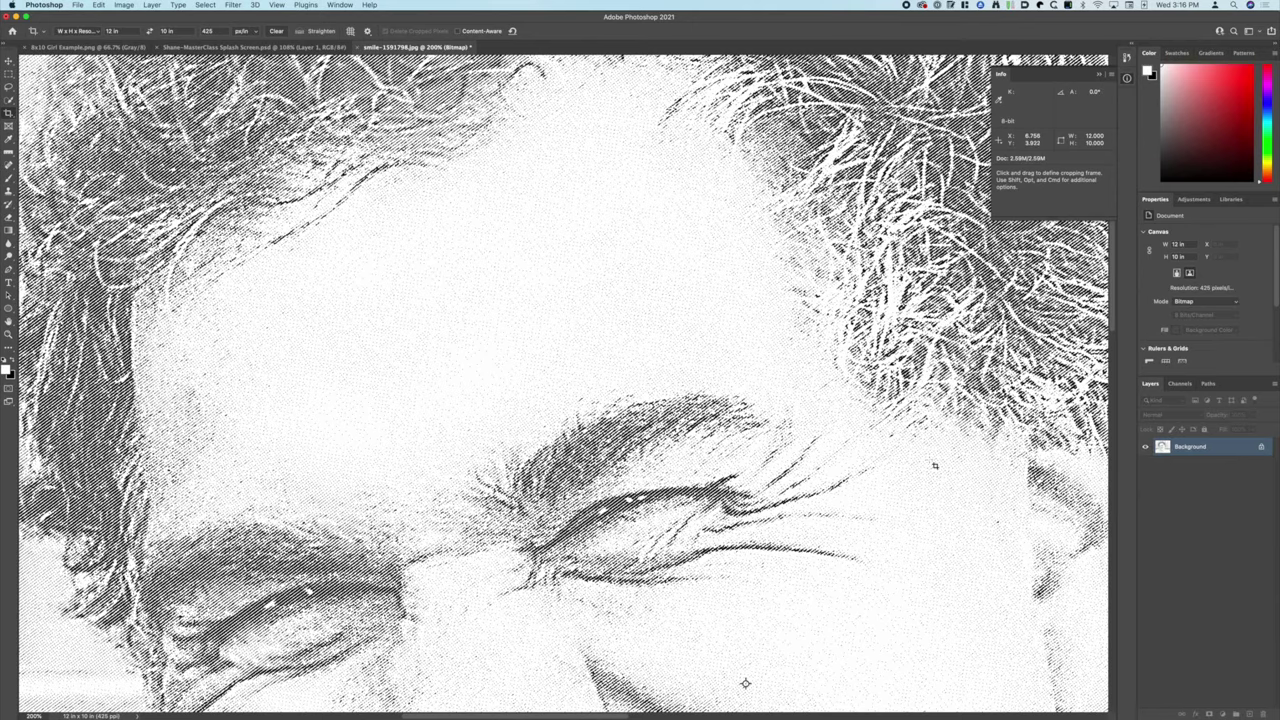
pyautogui.moveTo(855, 632); pyautogui.dragTo(789, 363)
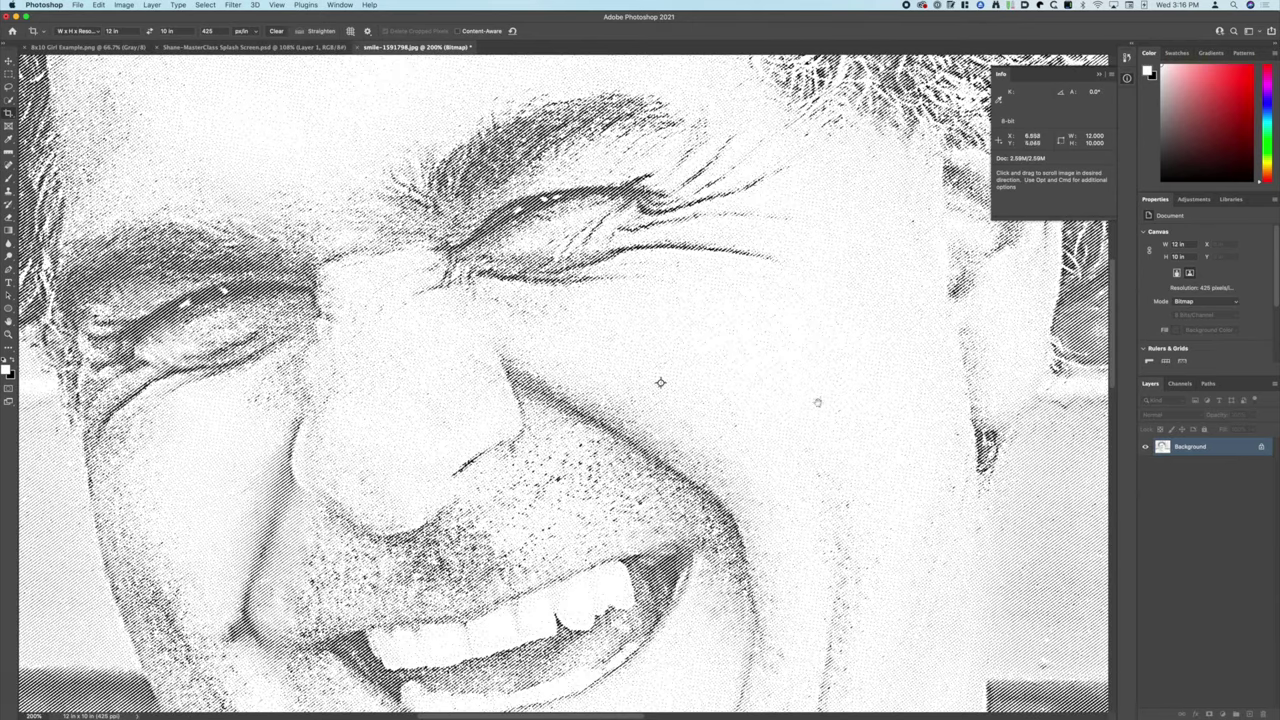
pyautogui.moveTo(862, 398)
pyautogui.mouseDown()
pyautogui.moveTo(651, 243)
pyautogui.moveTo(637, 246)
pyautogui.moveTo(776, 272)
pyautogui.mouseUp()
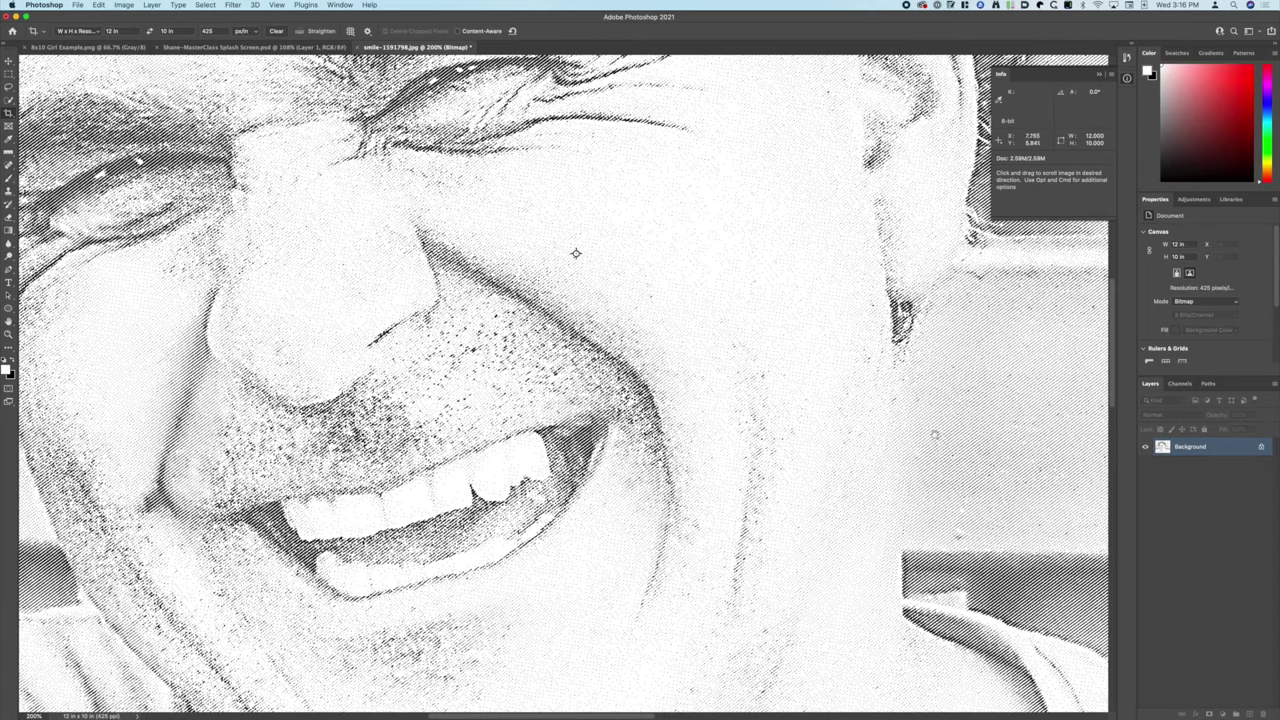
pyautogui.press('super+z')
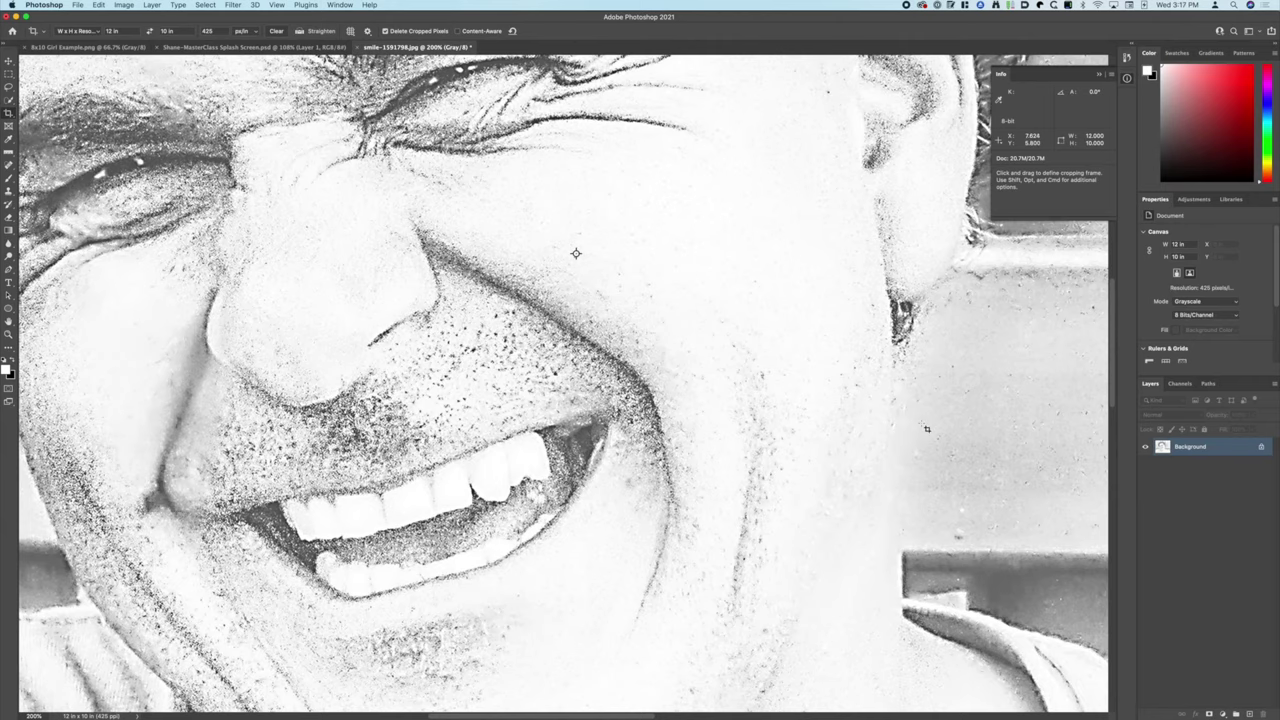
pyautogui.moveTo(875, 433); pyautogui.dragTo(563, 431)
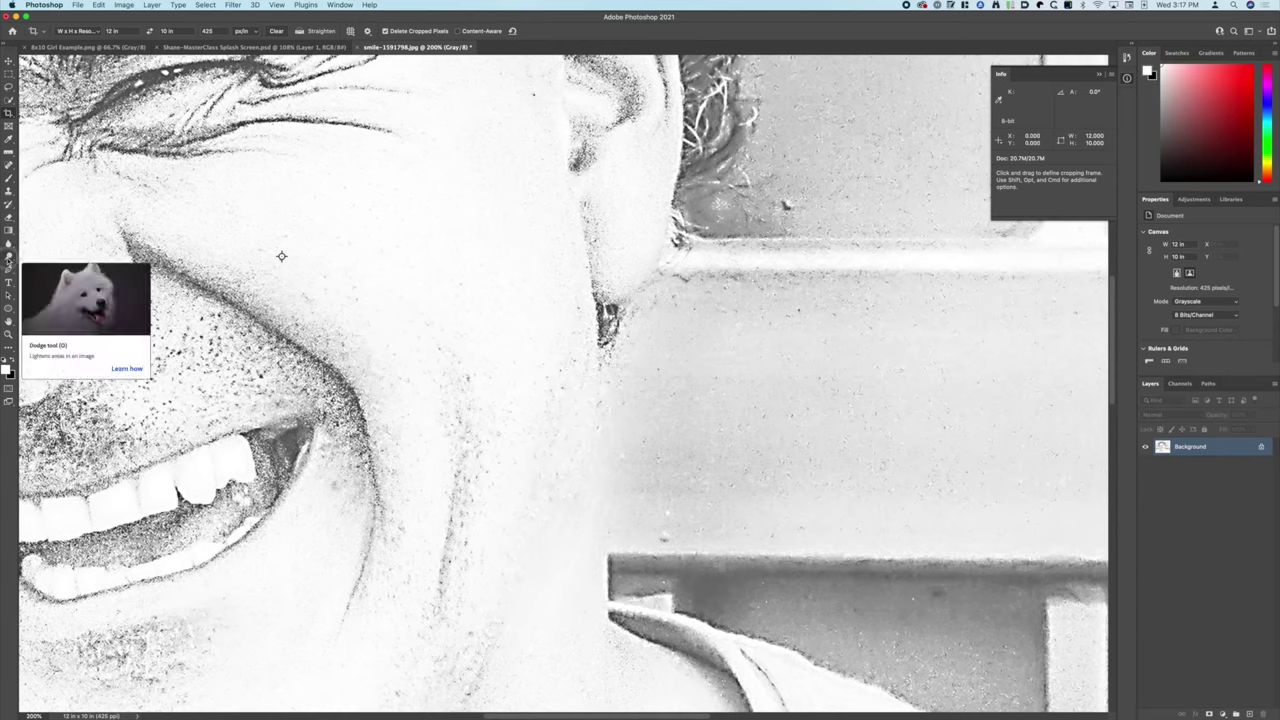
# Burn a thin dark line along the neck edge below the earlobe, using the Dodge tool's temporary Burn mode on midtones at 15% exposure
pyautogui.click(9, 256)
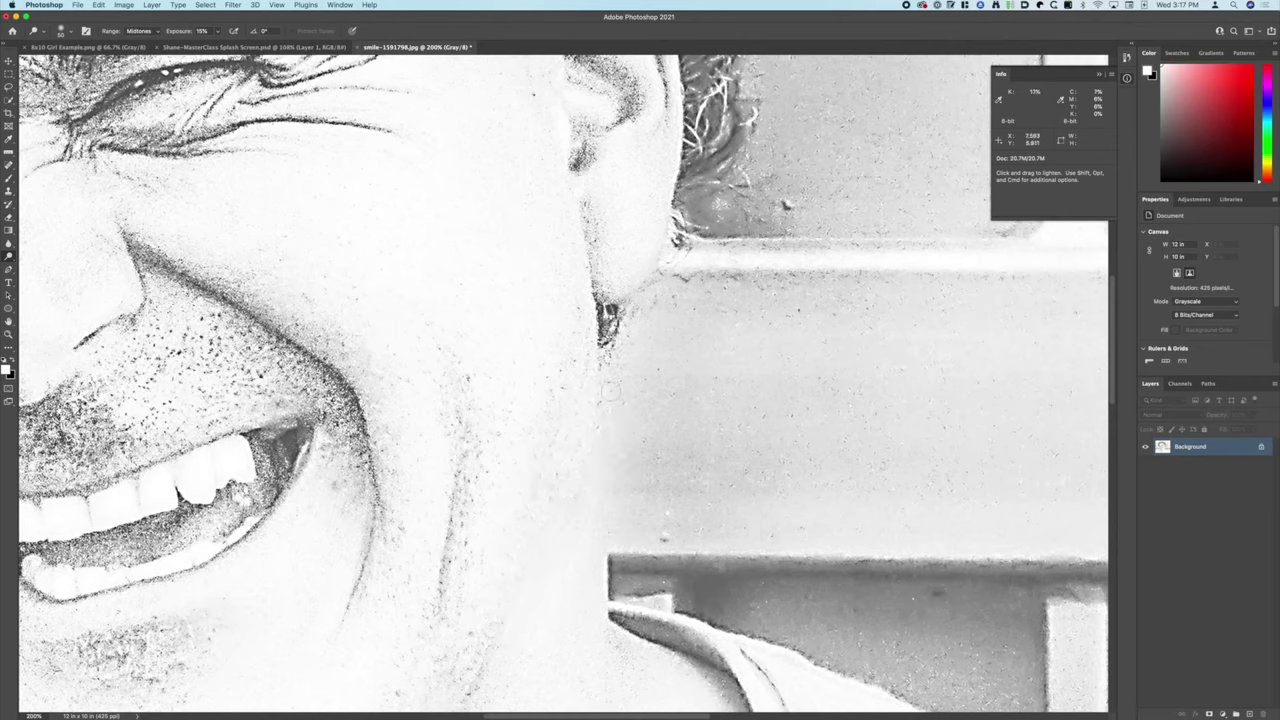
pyautogui.press('alt')
pyautogui.press('alt')
pyautogui.moveTo(607, 363)
pyautogui.mouseDown()
pyautogui.moveTo(616, 547)
pyautogui.moveTo(612, 359)
pyautogui.moveTo(617, 544)
pyautogui.moveTo(610, 364)
pyautogui.moveTo(603, 531)
pyautogui.mouseUp()
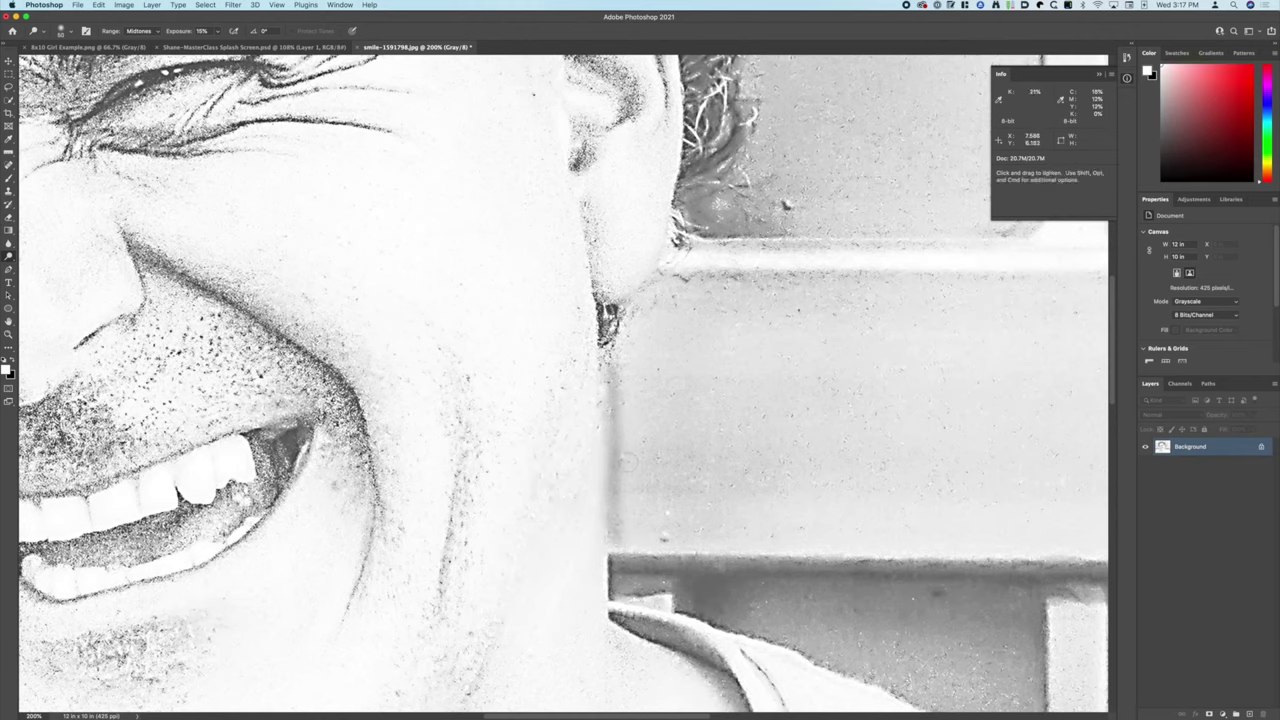
# Darken the background beam beside the neck with broad midtone burn strokes, using a brush enlarged to about 400 px
pyautogui.press(']')
pyautogui.press(']')
pyautogui.press(']')
pyautogui.press(']')
pyautogui.press(']')
pyautogui.press(']')
pyautogui.press(']')
pyautogui.moveTo(640, 345)
pyautogui.mouseDown()
pyautogui.moveTo(637, 517)
pyautogui.moveTo(634, 409)
pyautogui.moveTo(657, 315)
pyautogui.moveTo(639, 520)
pyautogui.moveTo(639, 409)
pyautogui.moveTo(667, 336)
pyautogui.moveTo(684, 532)
pyautogui.moveTo(707, 346)
pyautogui.moveTo(723, 325)
pyautogui.moveTo(721, 465)
pyautogui.moveTo(749, 480)
pyautogui.moveTo(772, 373)
pyautogui.moveTo(731, 337)
pyautogui.mouseUp()
pyautogui.press('alt')
pyautogui.press(']')
pyautogui.press(']')
pyautogui.press(']')
pyautogui.press(']')
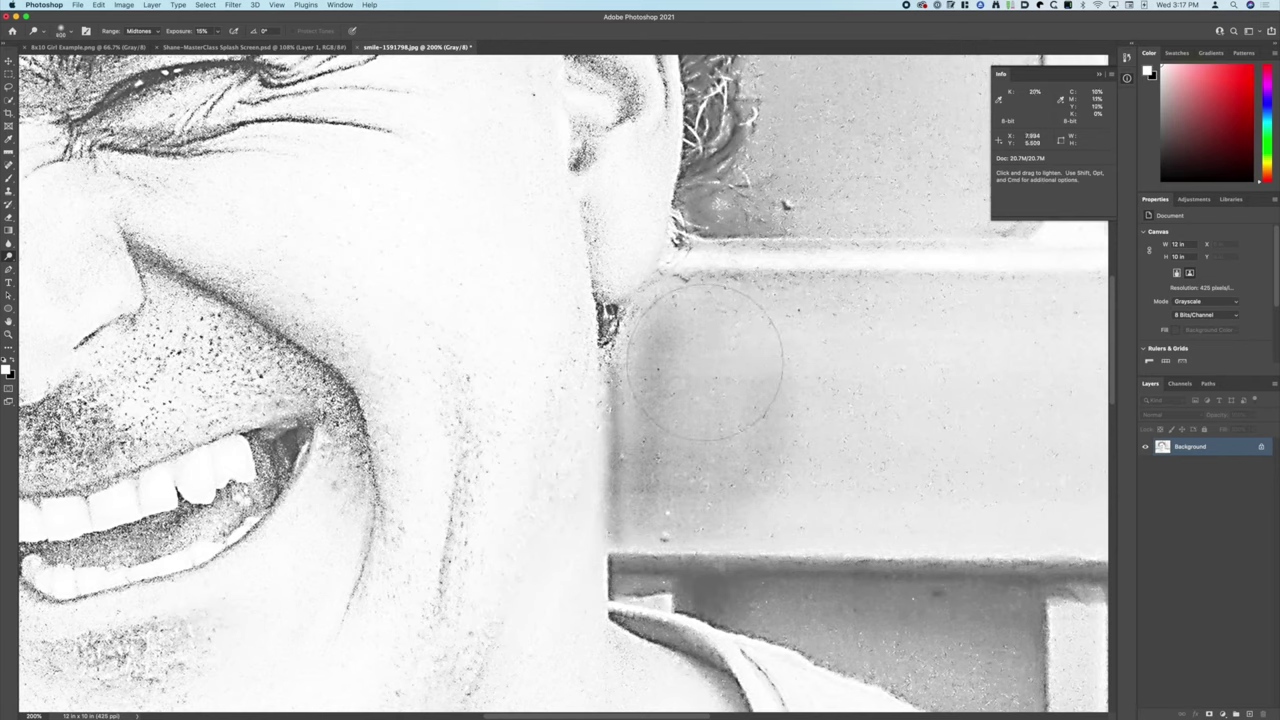
pyautogui.moveTo(785, 470)
pyautogui.mouseDown()
pyautogui.moveTo(866, 456)
pyautogui.moveTo(843, 401)
pyautogui.moveTo(891, 366)
pyautogui.moveTo(940, 368)
pyautogui.moveTo(924, 359)
pyautogui.moveTo(941, 437)
pyautogui.mouseUp()
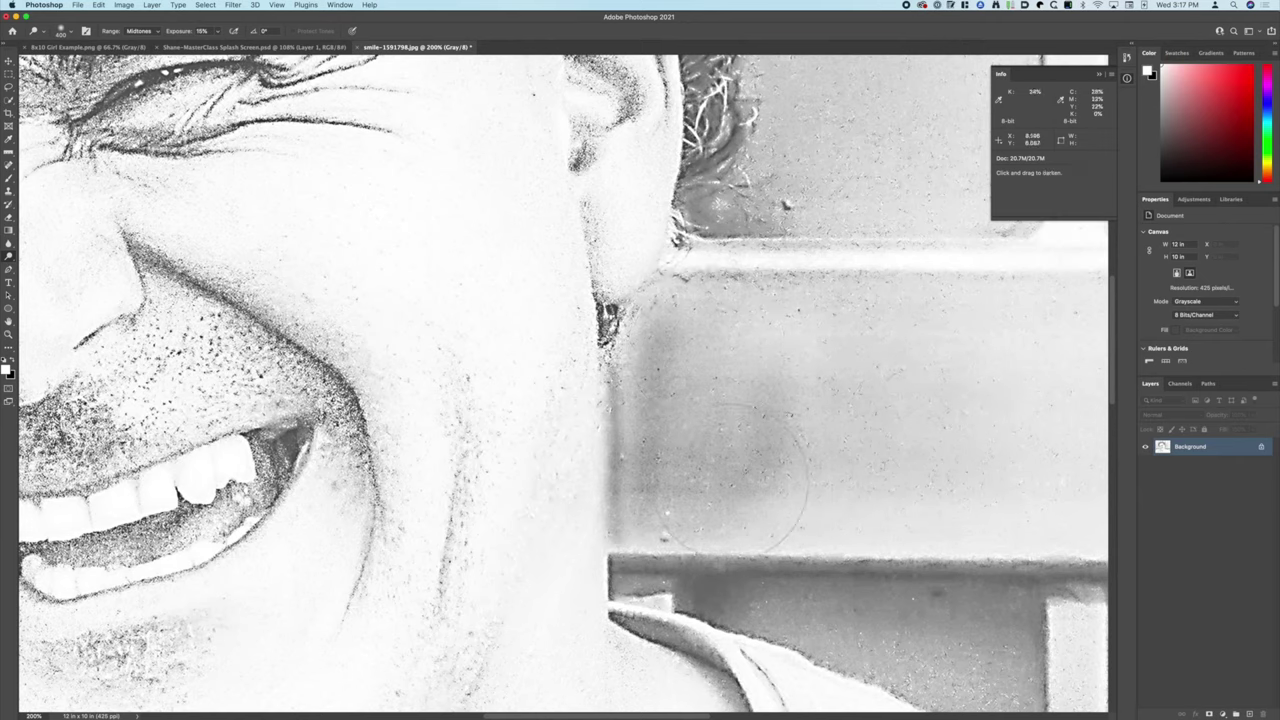
# Build up the shading on the beam close to the neck with smaller burn strokes, down to a 175 px brush
pyautogui.press('alt')
pyautogui.press('[')
pyautogui.press('[')
pyautogui.moveTo(634, 365); pyautogui.dragTo(627, 523)
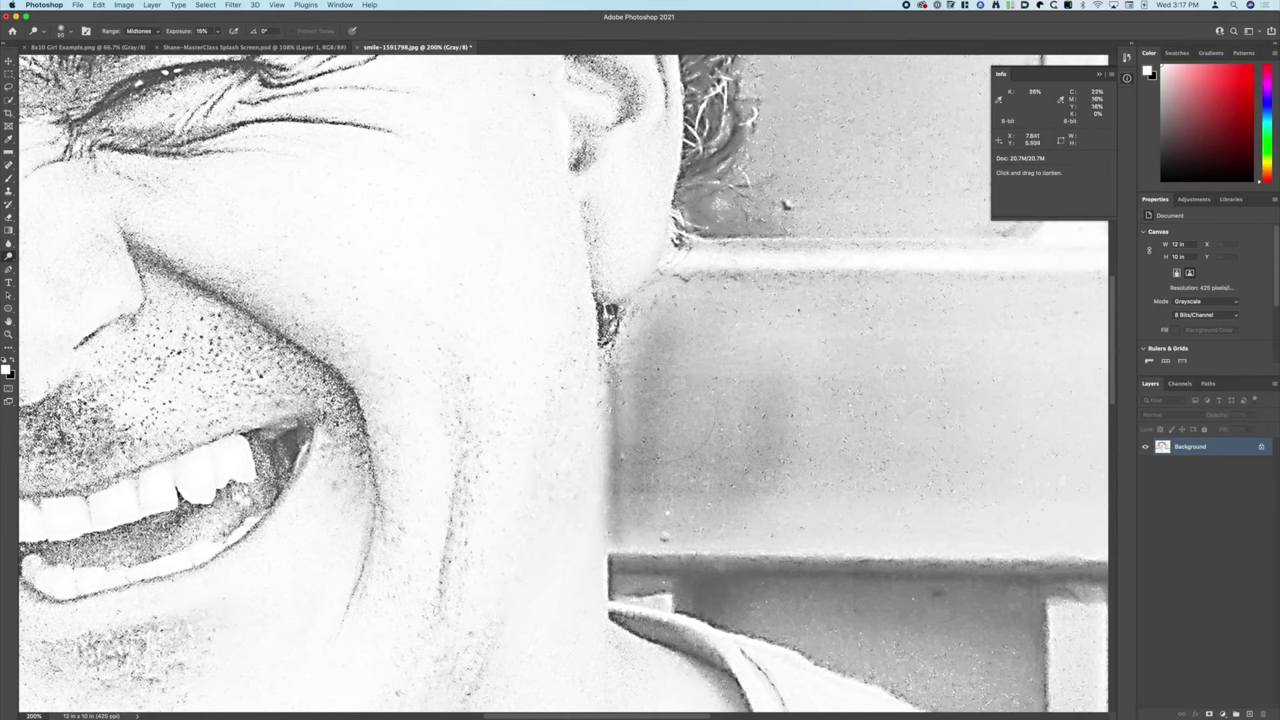
pyautogui.press('alt')
pyautogui.moveTo(609, 437); pyautogui.dragTo(615, 380)
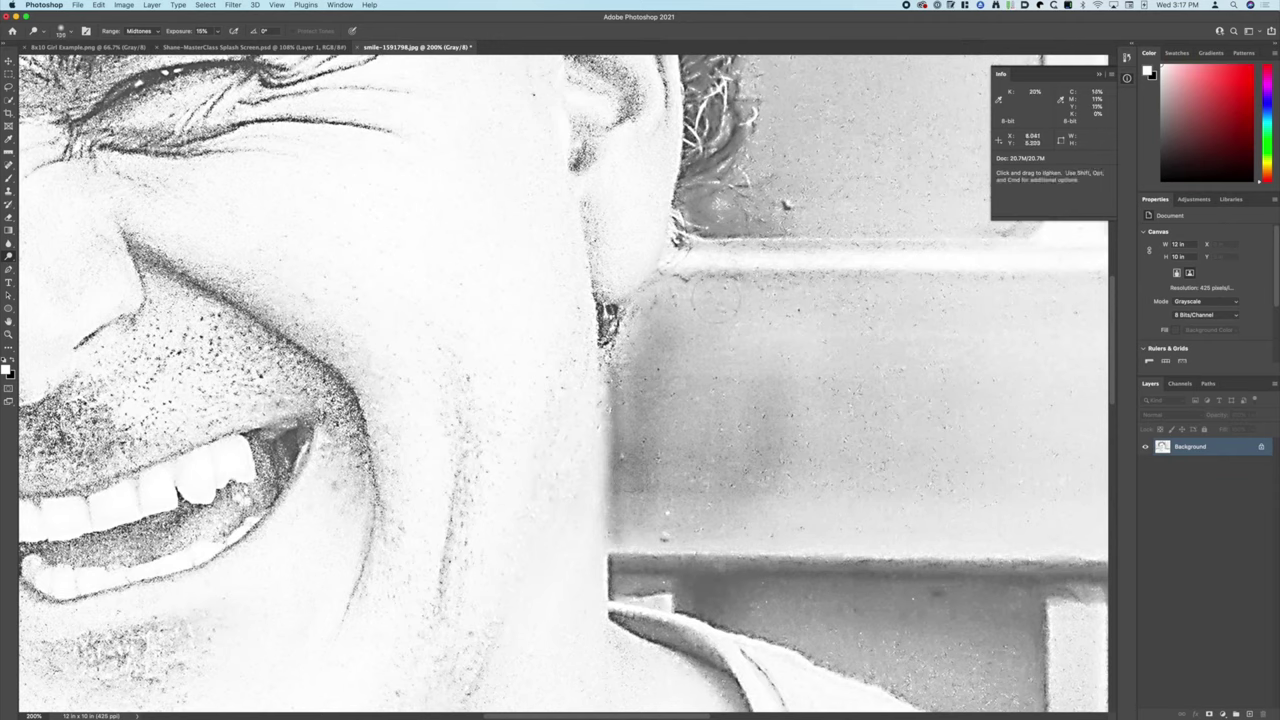
pyautogui.moveTo(685, 360)
pyautogui.mouseDown()
pyautogui.moveTo(745, 310)
pyautogui.moveTo(776, 345)
pyautogui.moveTo(775, 440)
pyautogui.mouseUp()
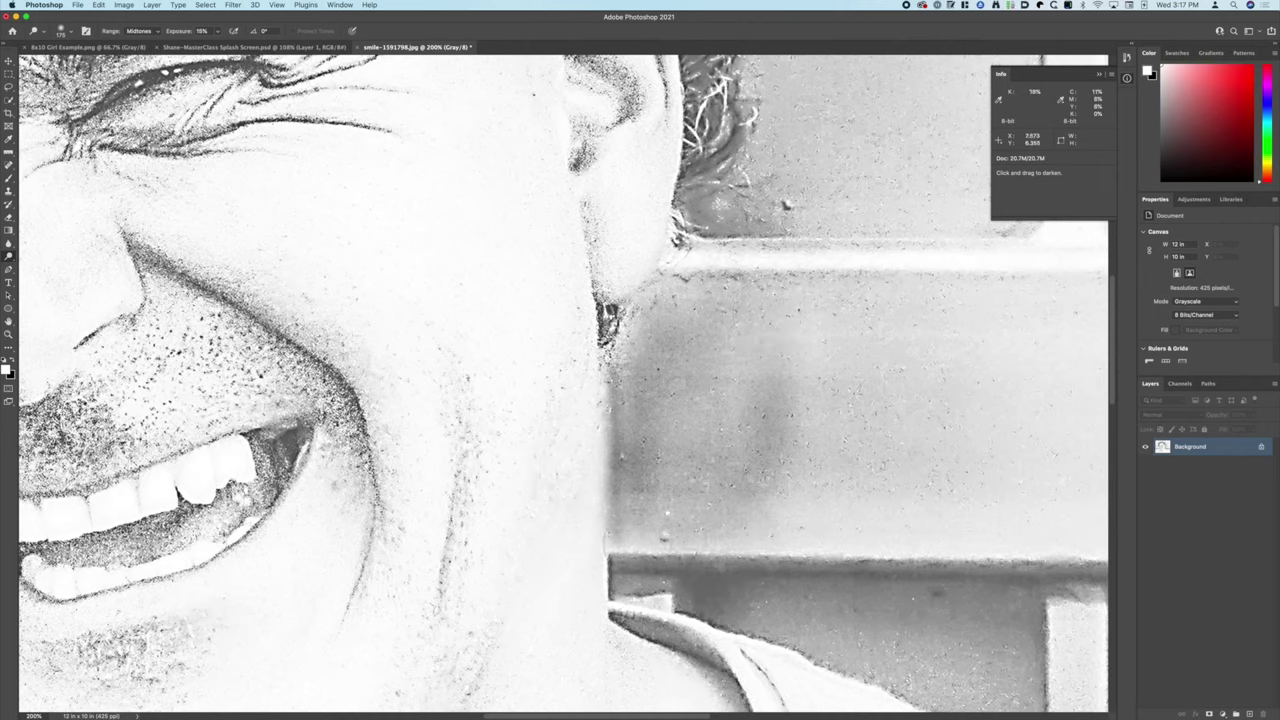
pyautogui.moveTo(645, 535)
pyautogui.mouseDown()
pyautogui.moveTo(760, 535)
pyautogui.moveTo(775, 450)
pyautogui.moveTo(766, 309)
pyautogui.moveTo(745, 430)
pyautogui.moveTo(710, 450)
pyautogui.moveTo(670, 440)
pyautogui.moveTo(729, 334)
pyautogui.moveTo(668, 305)
pyautogui.moveTo(655, 335)
pyautogui.mouseUp()
# Lighten the dark vertical streak on the beam with a 250 px dodge brush to even out the shading
pyautogui.press('alt')
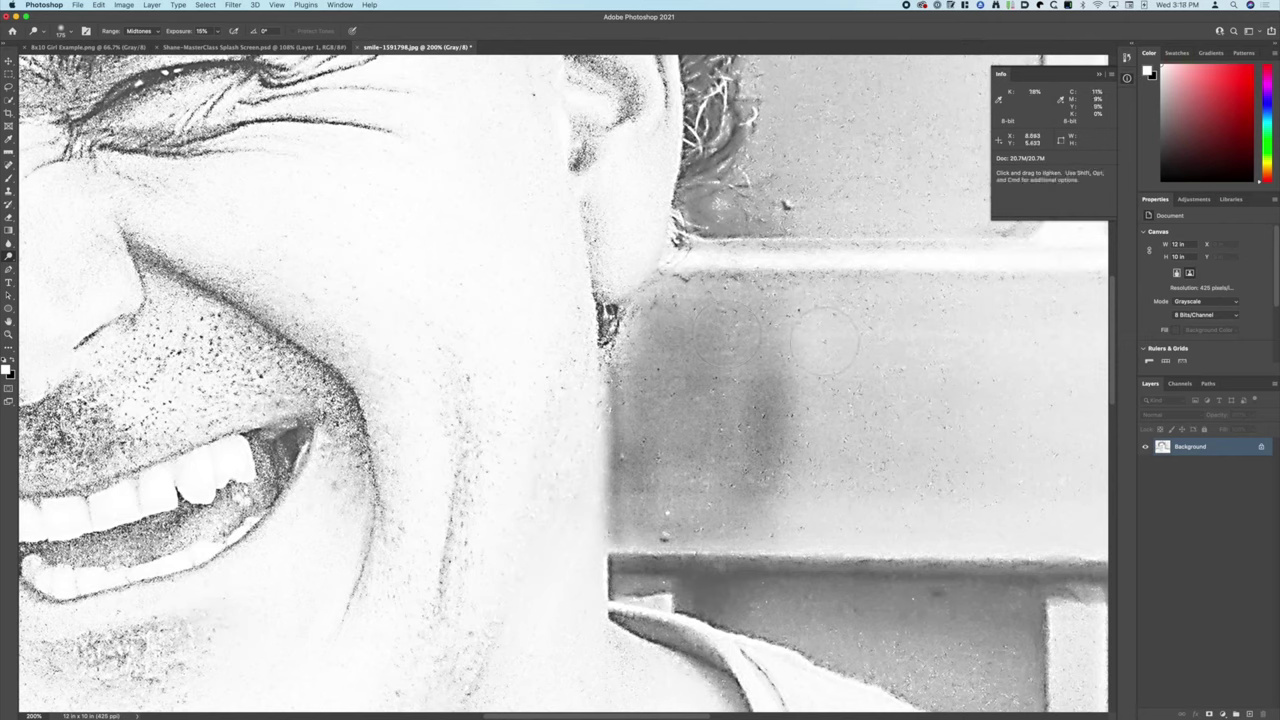
pyautogui.press(']')
pyautogui.press(']')
pyautogui.moveTo(768, 330); pyautogui.dragTo(786, 495)
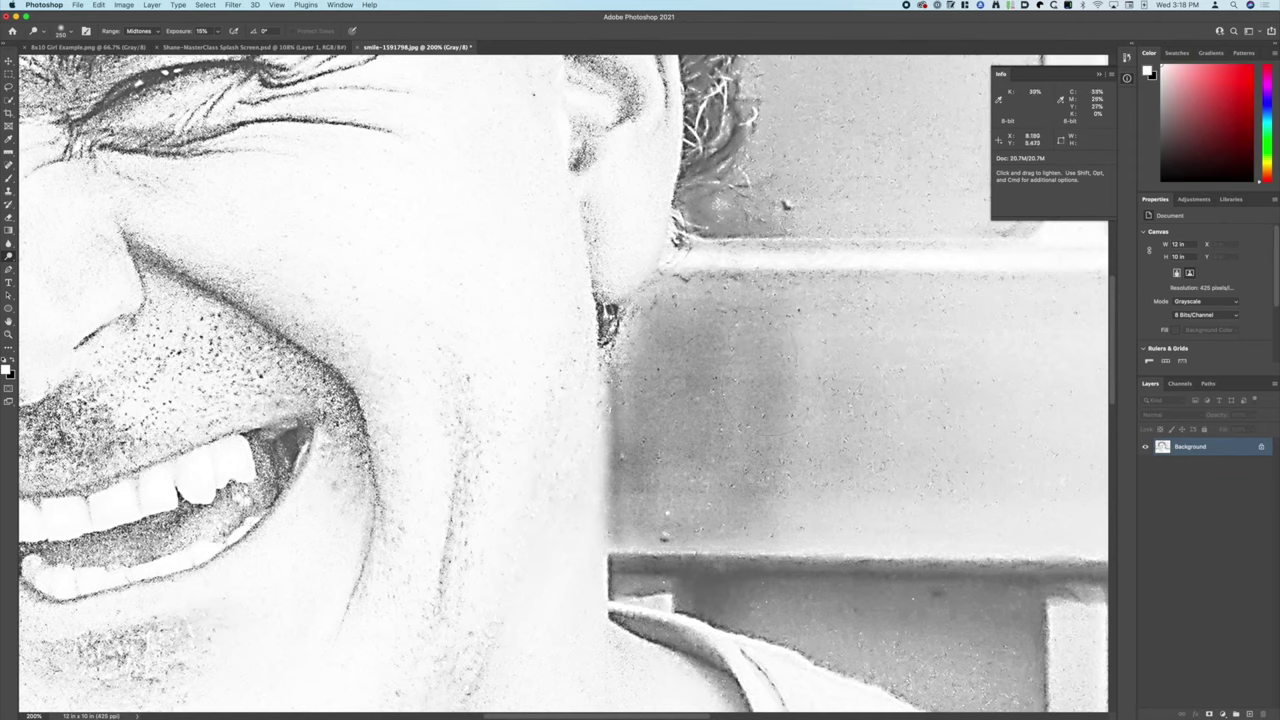
pyautogui.press('alt')
pyautogui.press('alt')
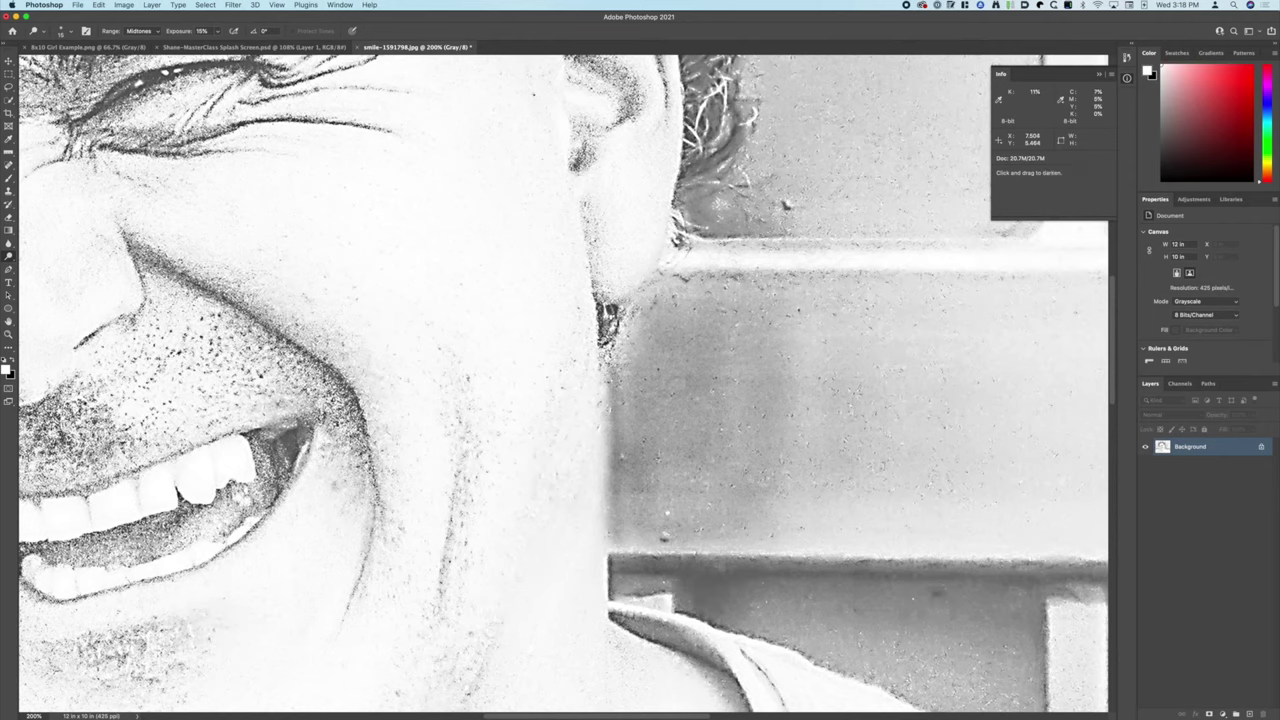
# Refine the neck edge against the beam with short burn and dodge strokes, using a 15 px brush
pyautogui.moveTo(606, 462); pyautogui.dragTo(605, 530)
pyautogui.moveTo(606, 394); pyautogui.dragTo(609, 546)
pyautogui.press('alt')
pyautogui.press('alt')
pyautogui.moveTo(601, 472); pyautogui.dragTo(608, 428)
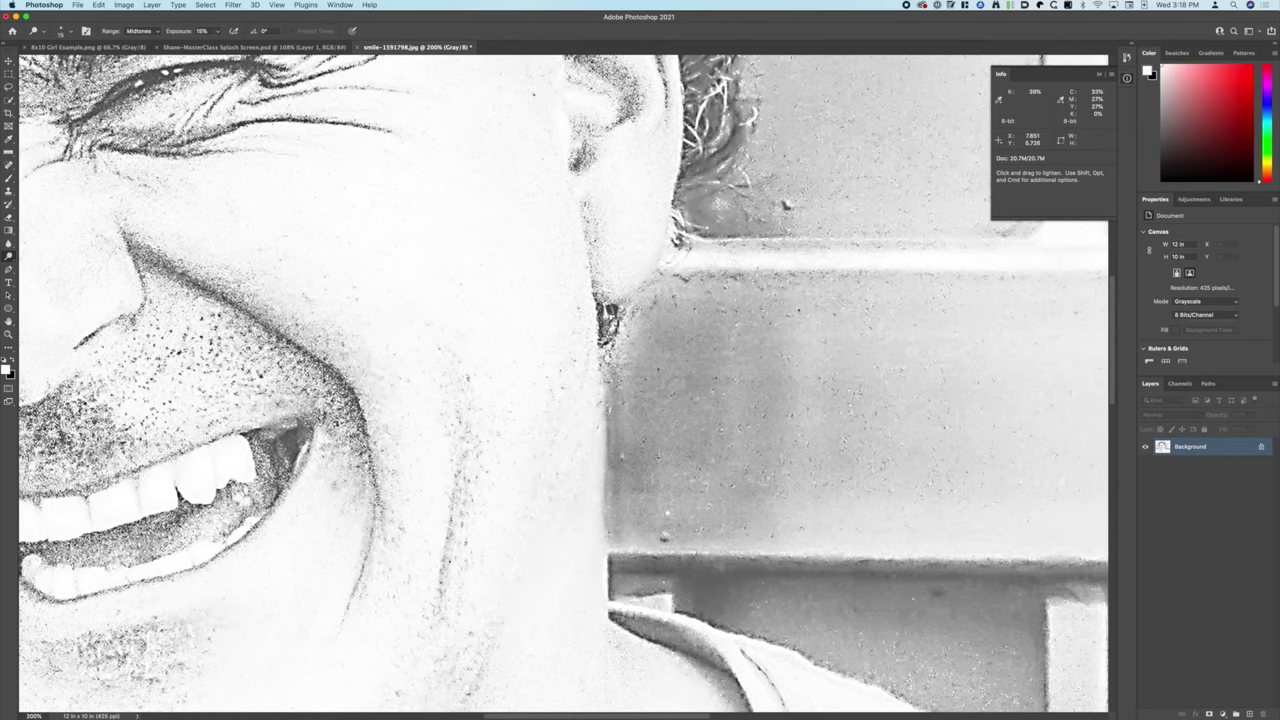
# Check the shading on the whole portrait and blend the side of the neck with a 250 px brush stroke
pyautogui.press('super+0')
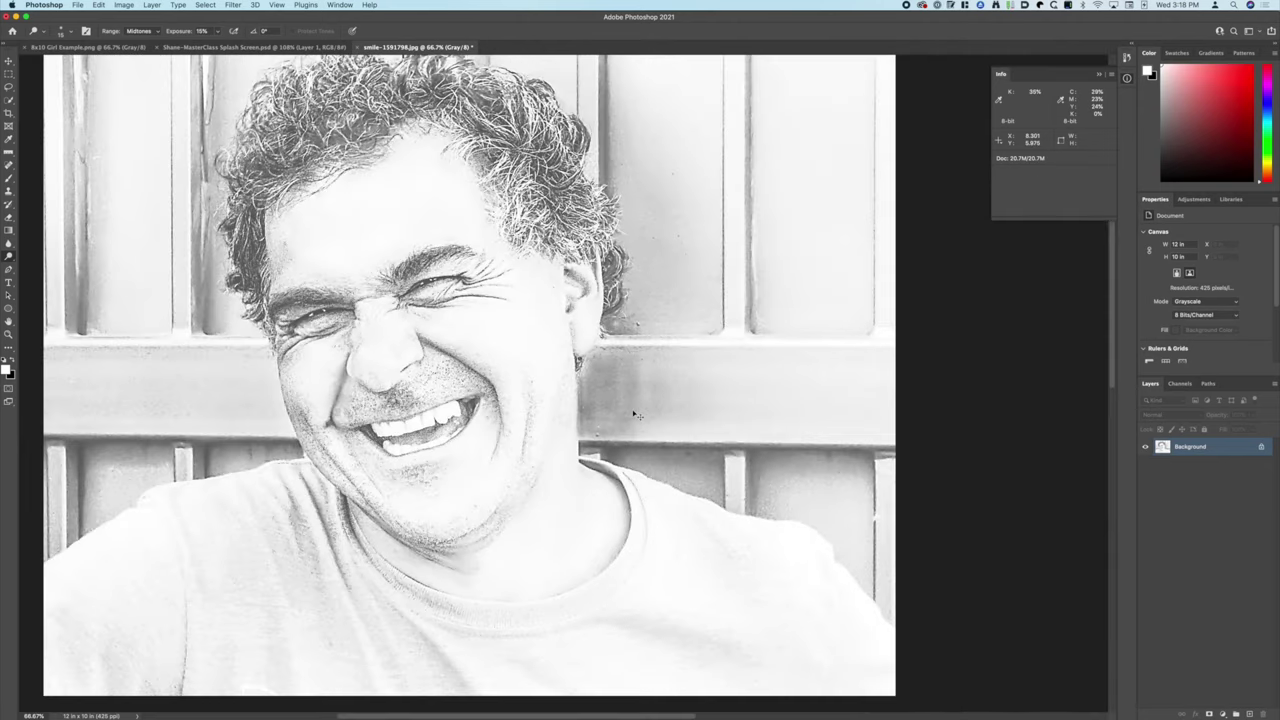
pyautogui.press('super+plus')
pyautogui.press('super+plus')
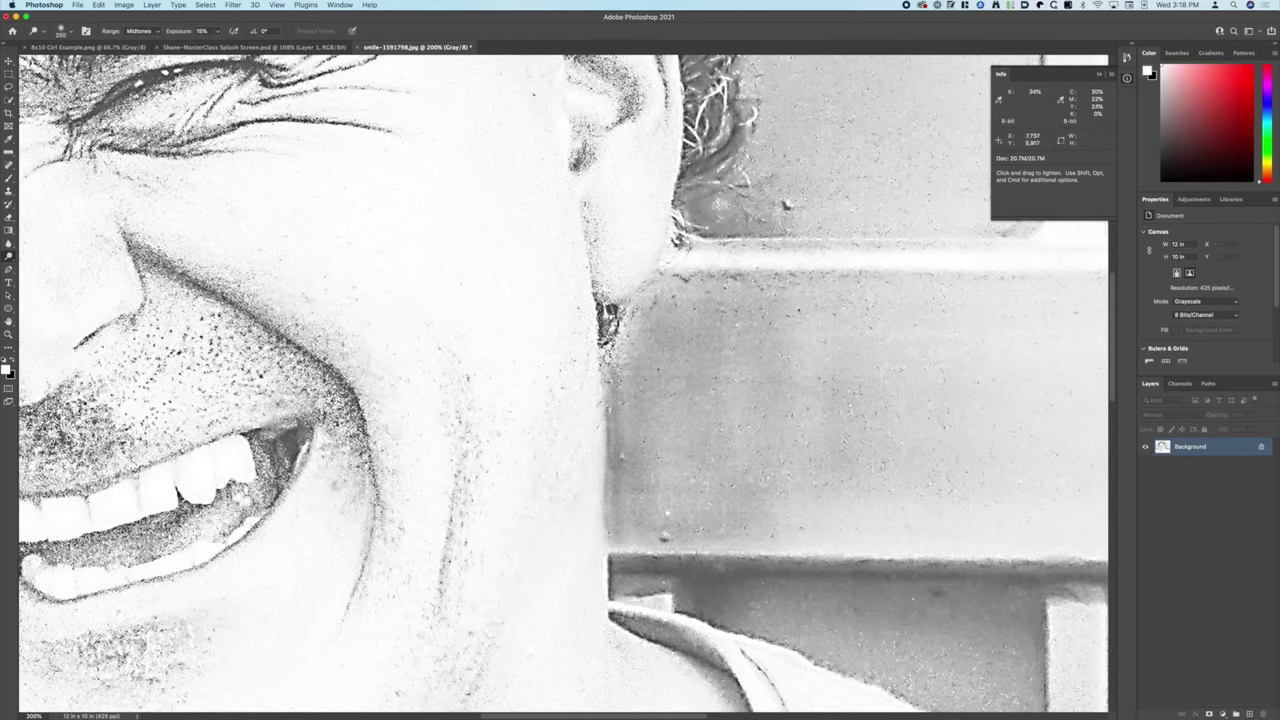
pyautogui.moveTo(600, 410)
pyautogui.mouseDown()
pyautogui.moveTo(586, 460)
pyautogui.moveTo(583, 400)
pyautogui.moveTo(585, 513)
pyautogui.moveTo(585, 385)
pyautogui.moveTo(586, 530)
pyautogui.mouseUp()
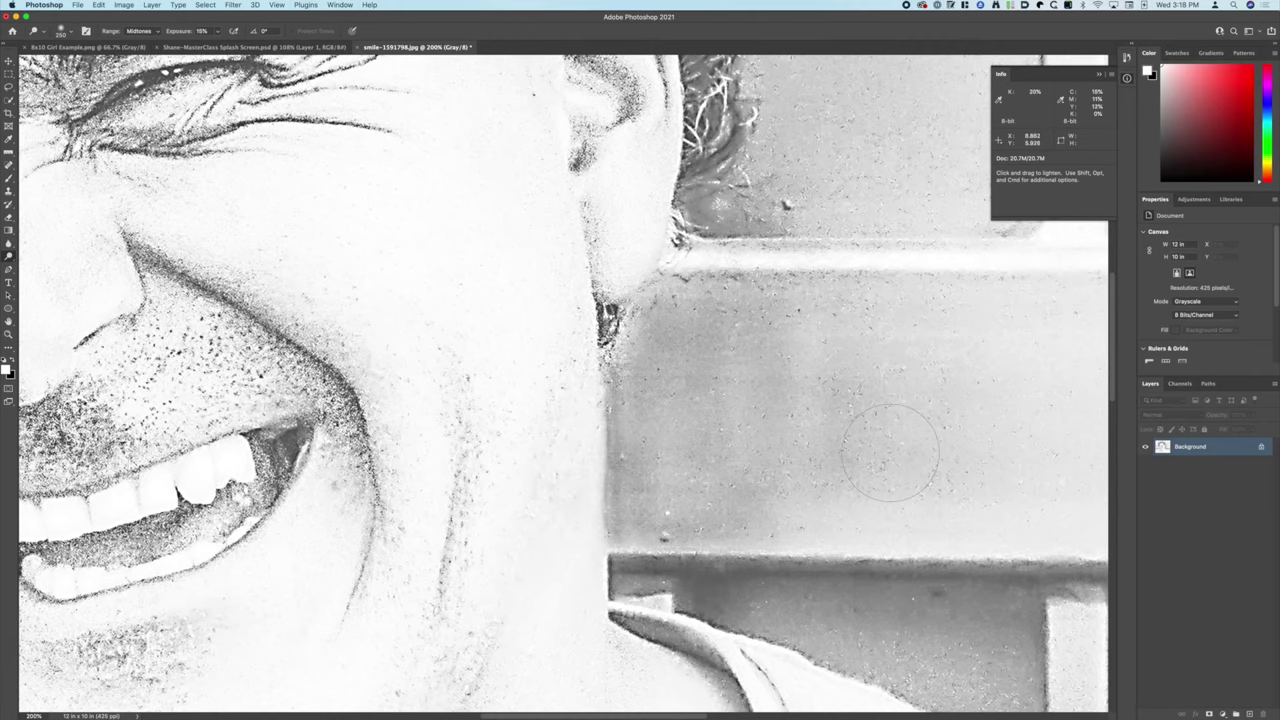
# Convert the retouched portrait to Bitmap at 425 pixels/inch using the halftone screen method
pyautogui.press('super+minus')
pyautogui.press('super+minus')
pyautogui.press('super+minus')
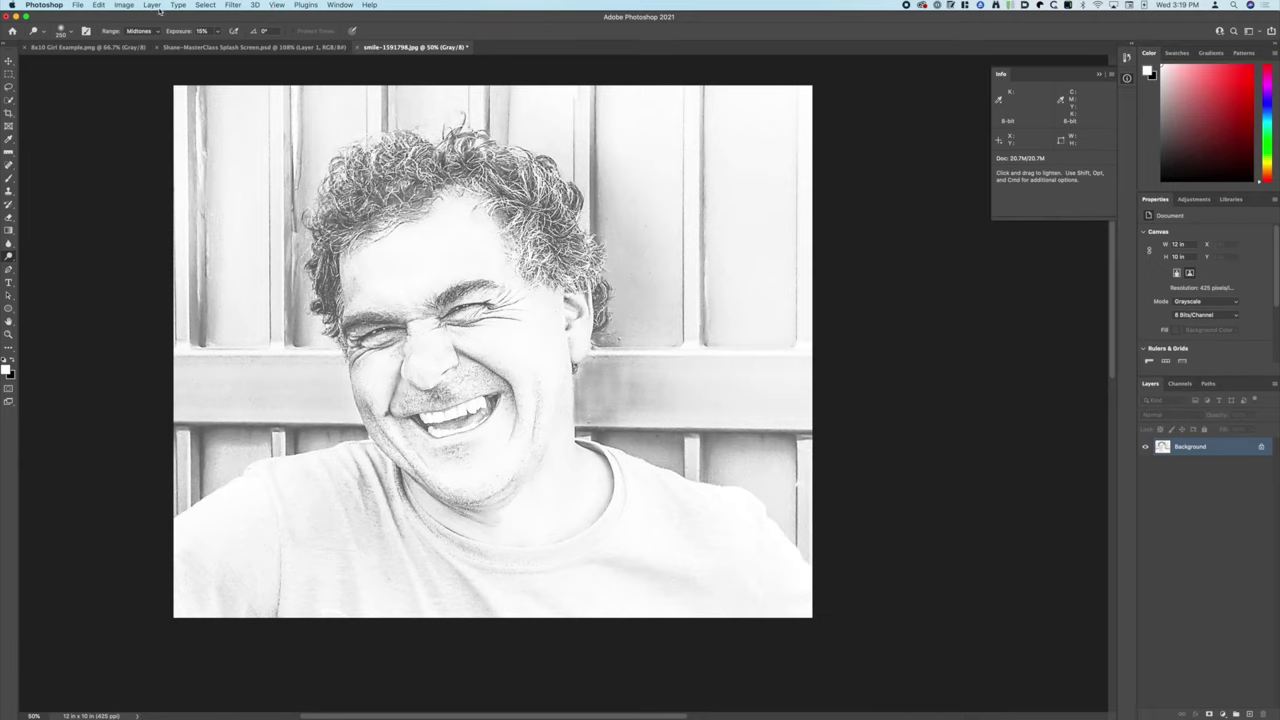
pyautogui.click(124, 5)
pyautogui.moveTo(140, 17)
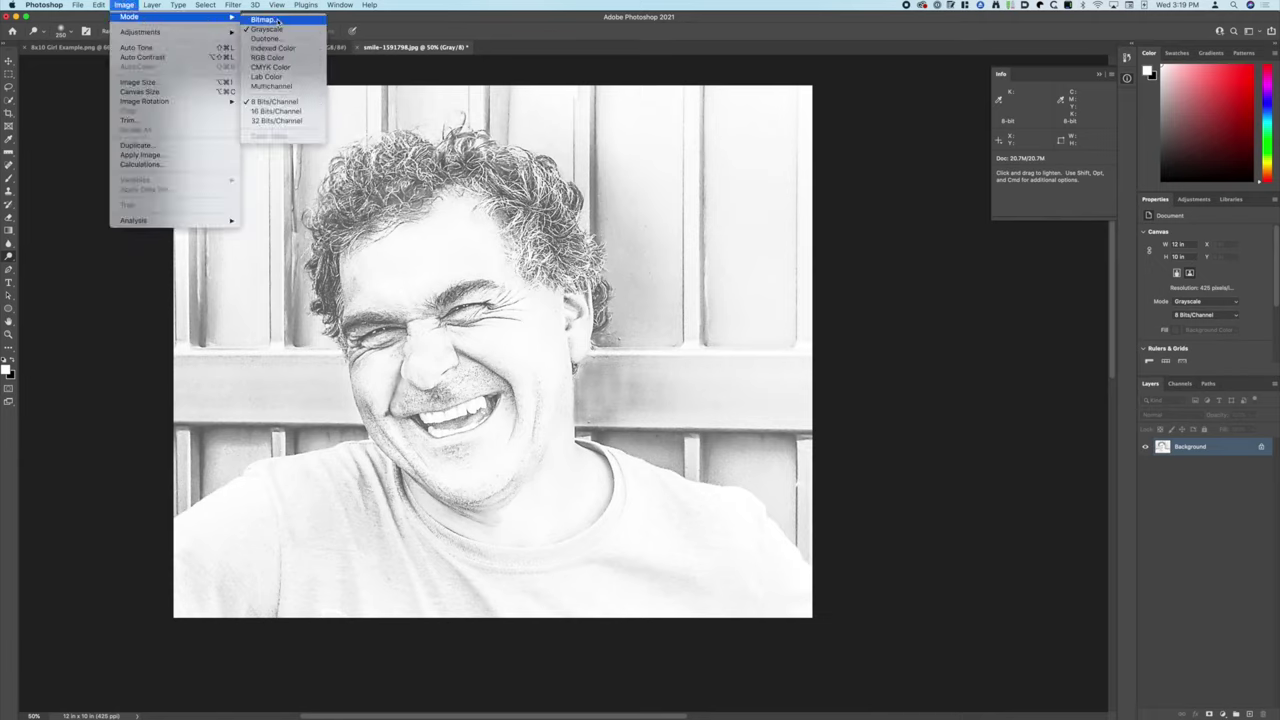
pyautogui.click(278, 20)
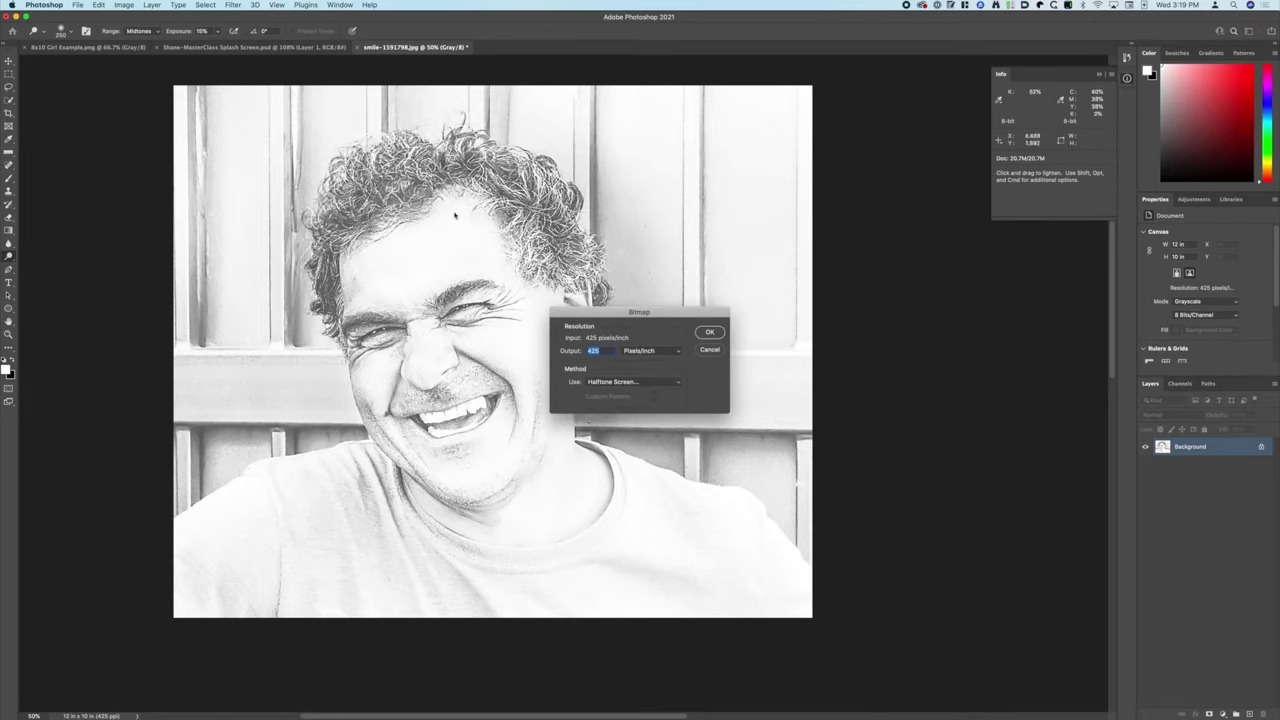
pyautogui.click(707, 332)
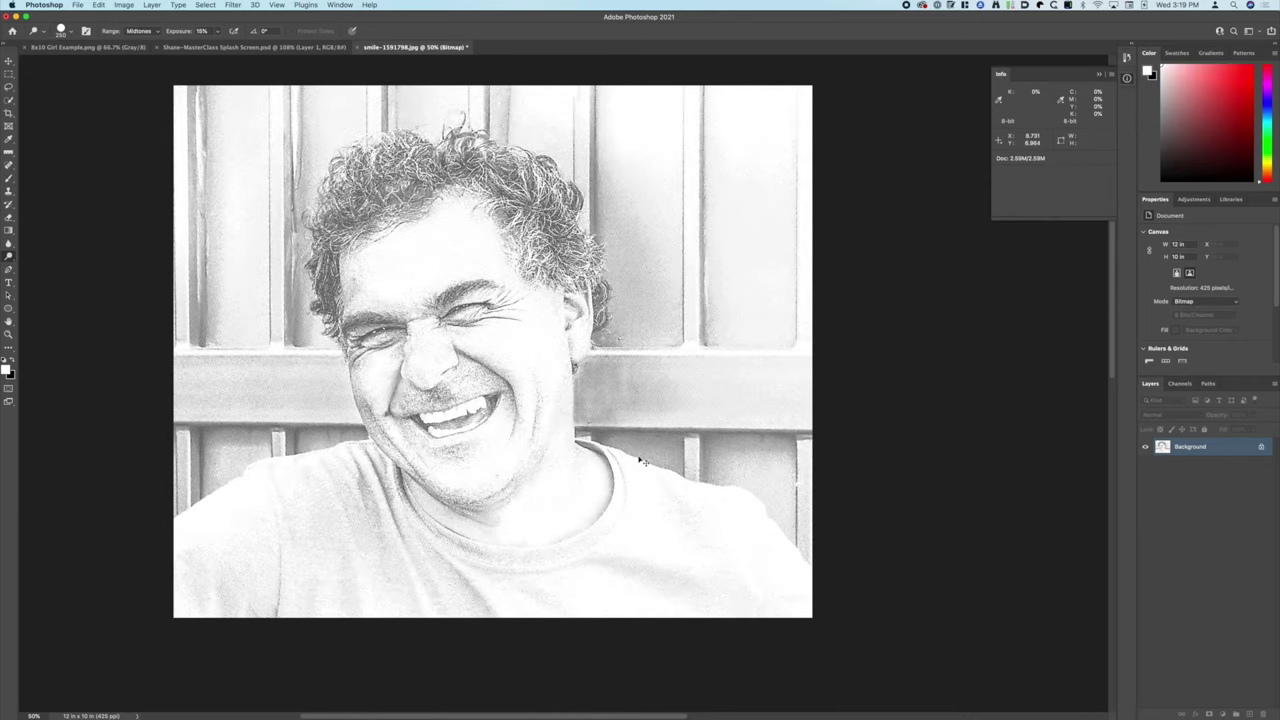
# Examine the halftone lines on the shaded beam, neck, forehead and eyes at several magnifications, including the whole portrait
pyautogui.press('super+1')
pyautogui.press('super+equal')
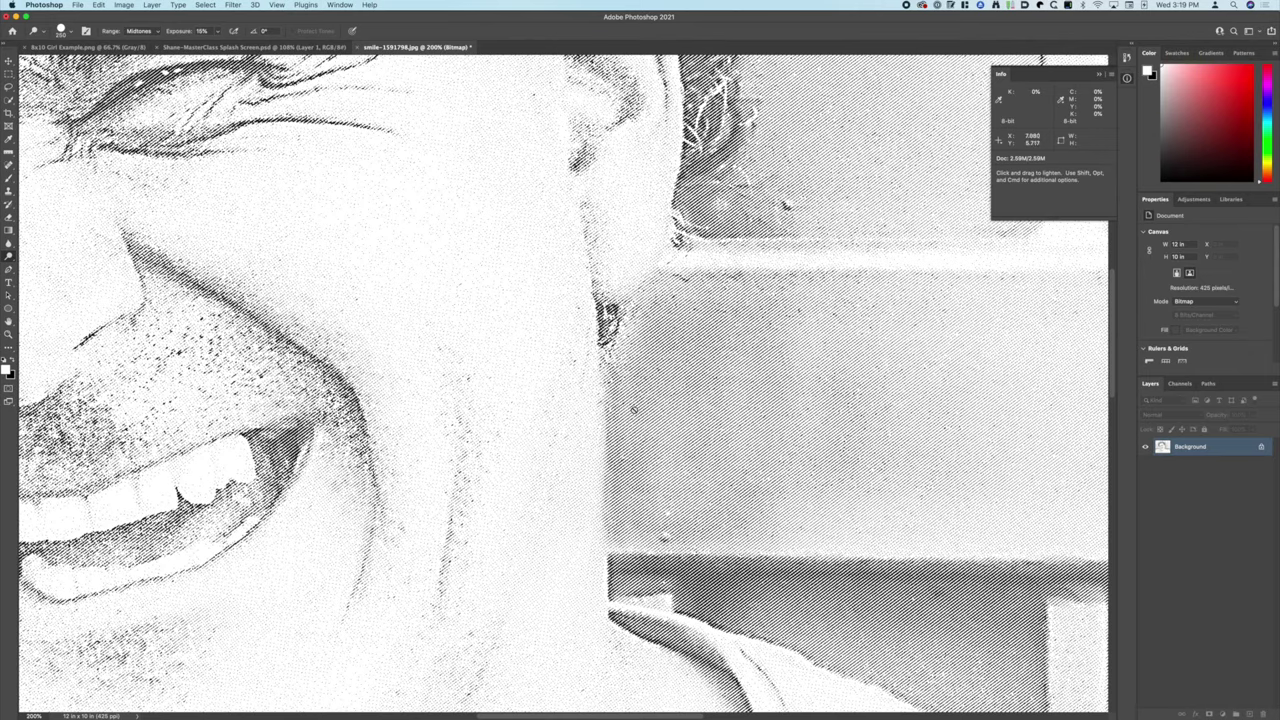
pyautogui.press('h')
pyautogui.moveTo(455, 451); pyautogui.dragTo(340, 240)
pyautogui.moveTo(911, 445); pyautogui.dragTo(887, 499)
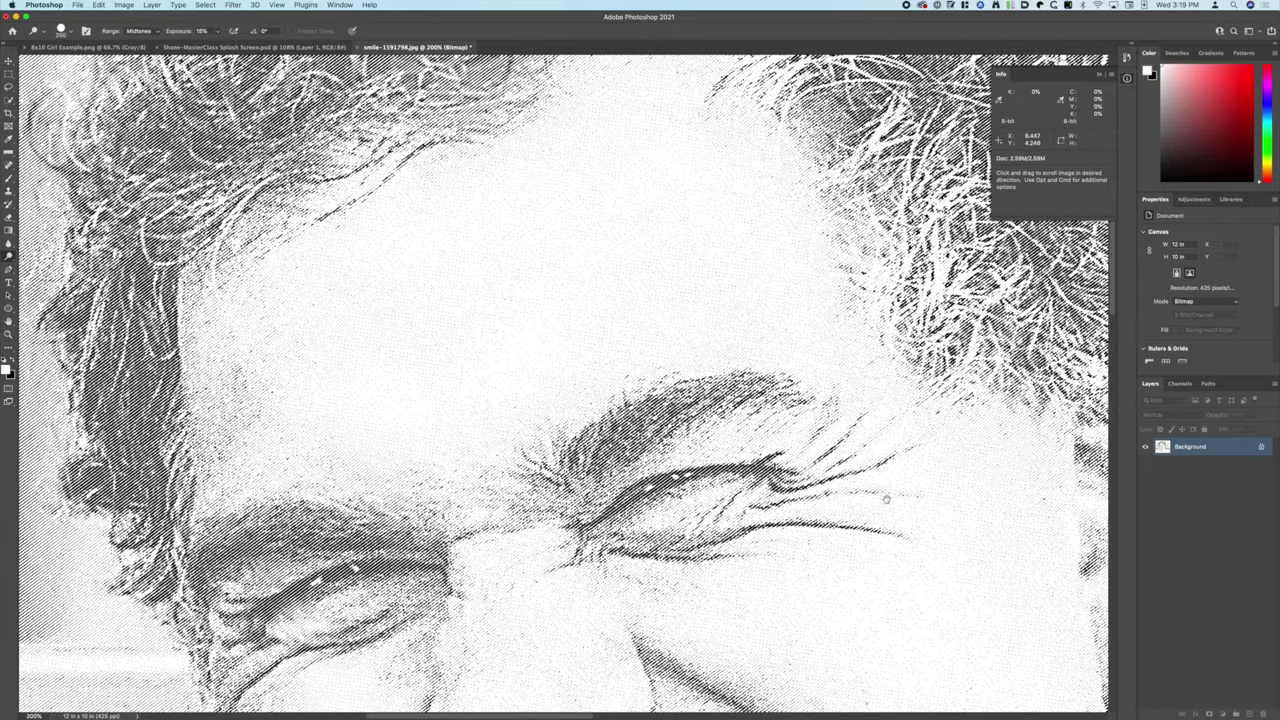
pyautogui.moveTo(757, 599); pyautogui.dragTo(729, 506)
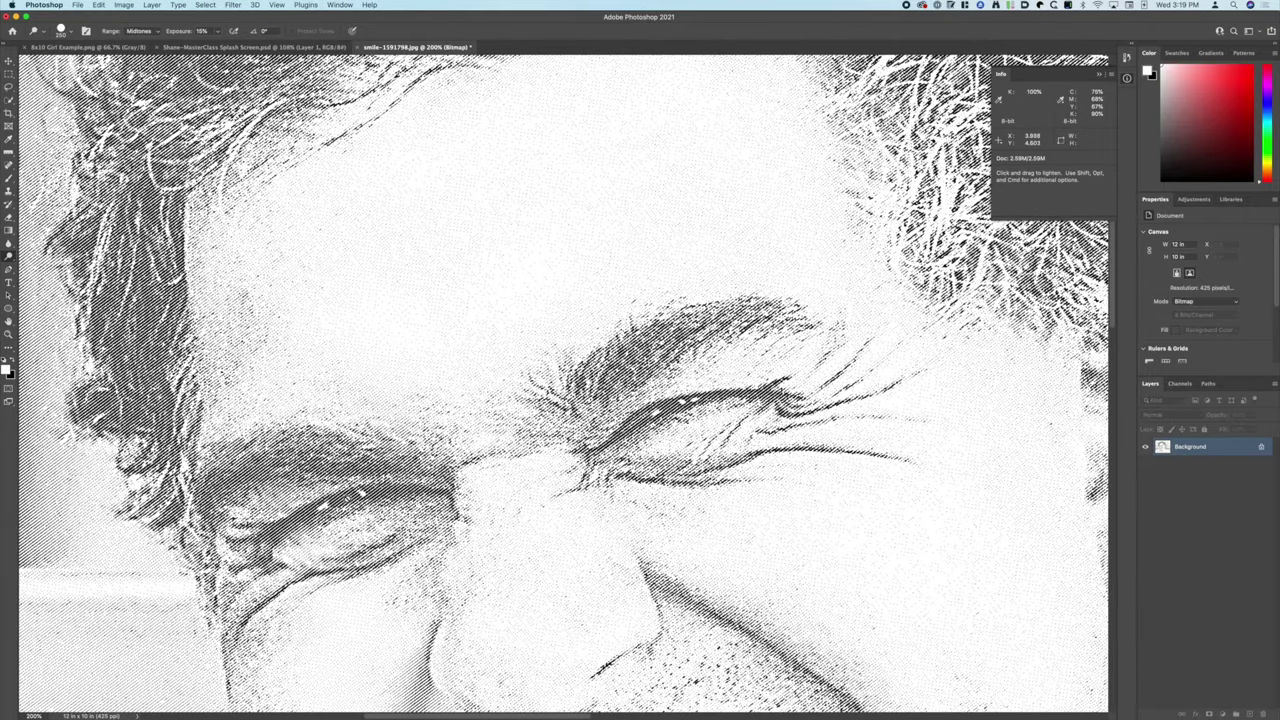
pyautogui.press('super+minus')
pyautogui.press('super+minus')
pyautogui.press('super+minus')
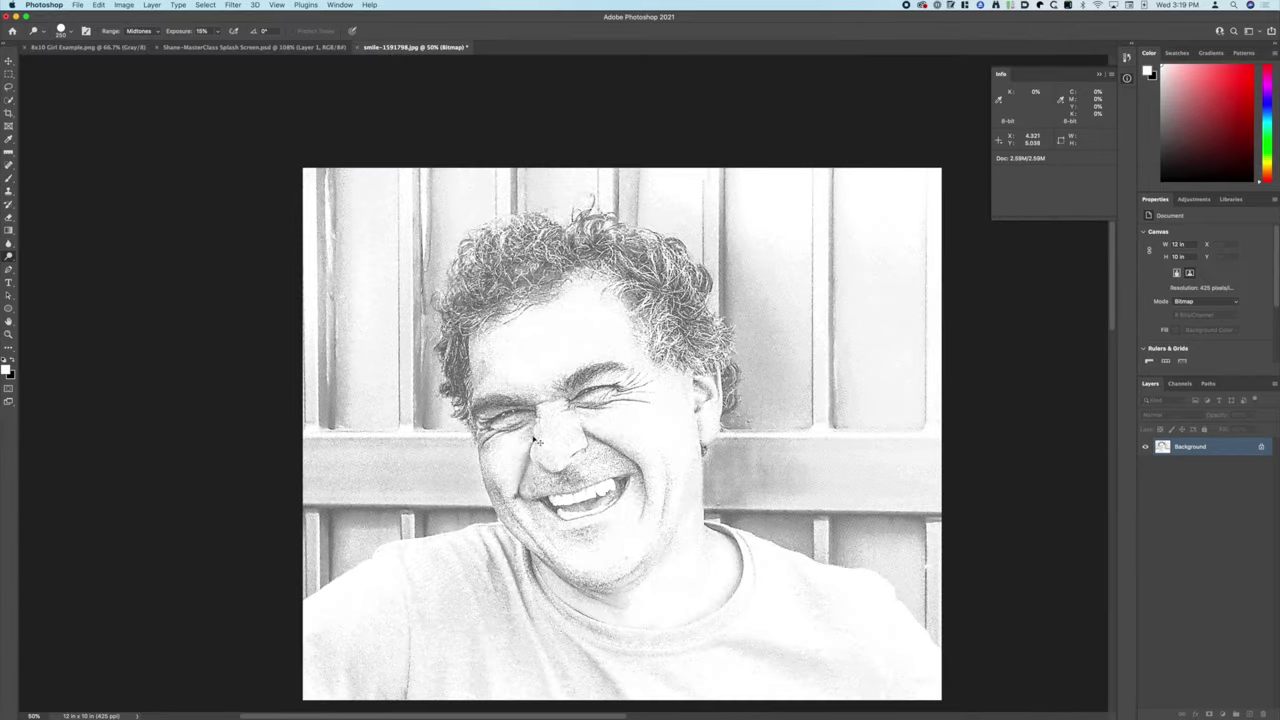
pyautogui.press('super+plus')
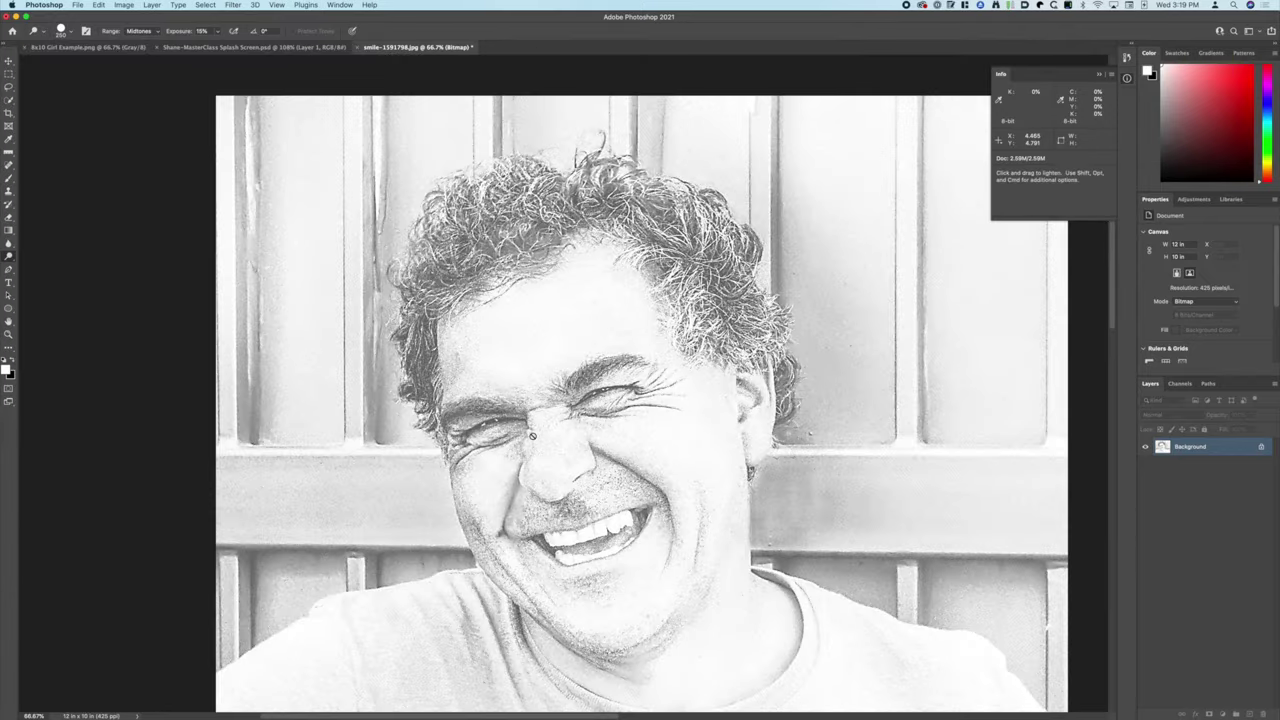
pyautogui.scroll(1, 532, 436)
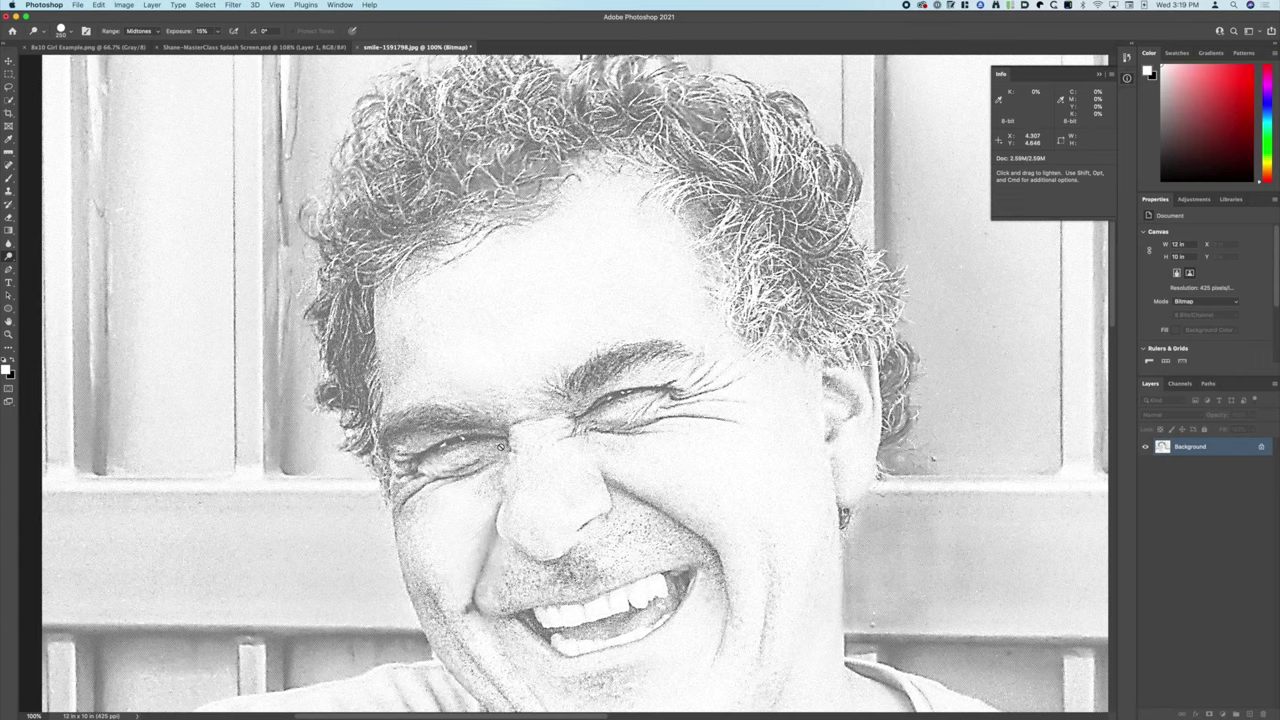
pyautogui.press('super+minus')
pyautogui.press('super+minus')
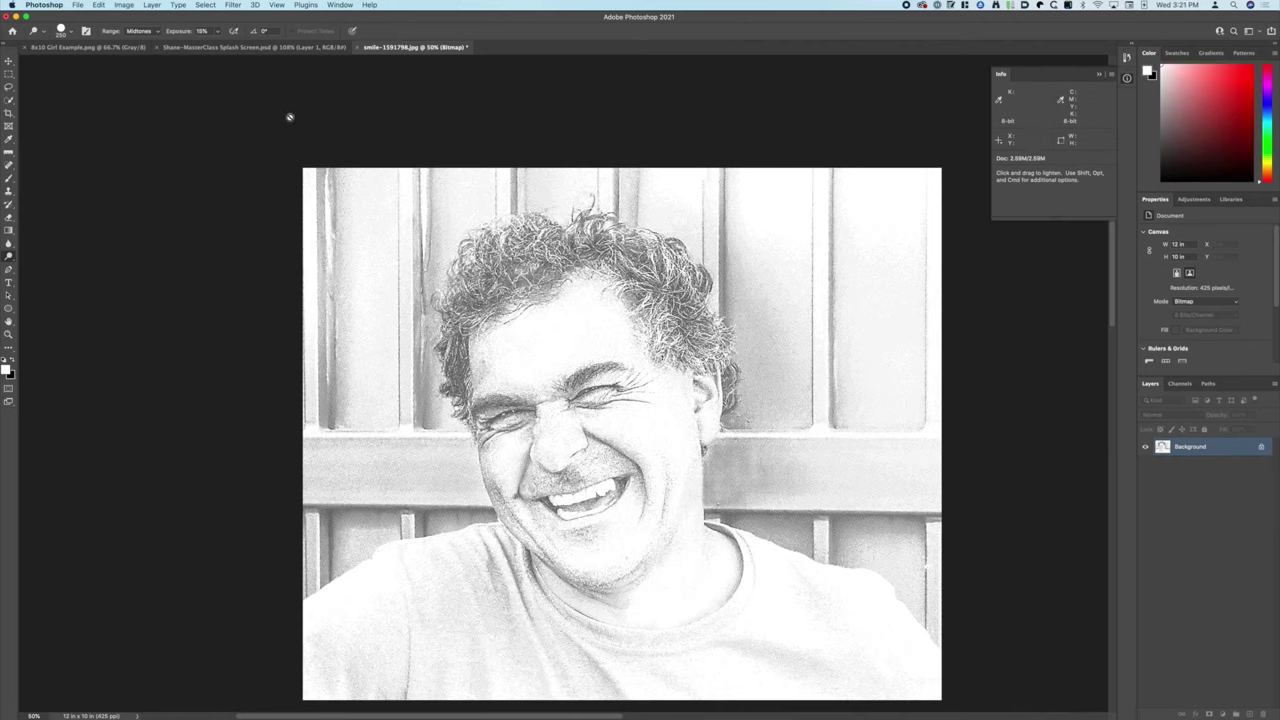
# Save the halftone portrait as the PNG "smileyguy 12x10.png" in the ~Being Printed folder with the large file size option
pyautogui.click(77, 5)
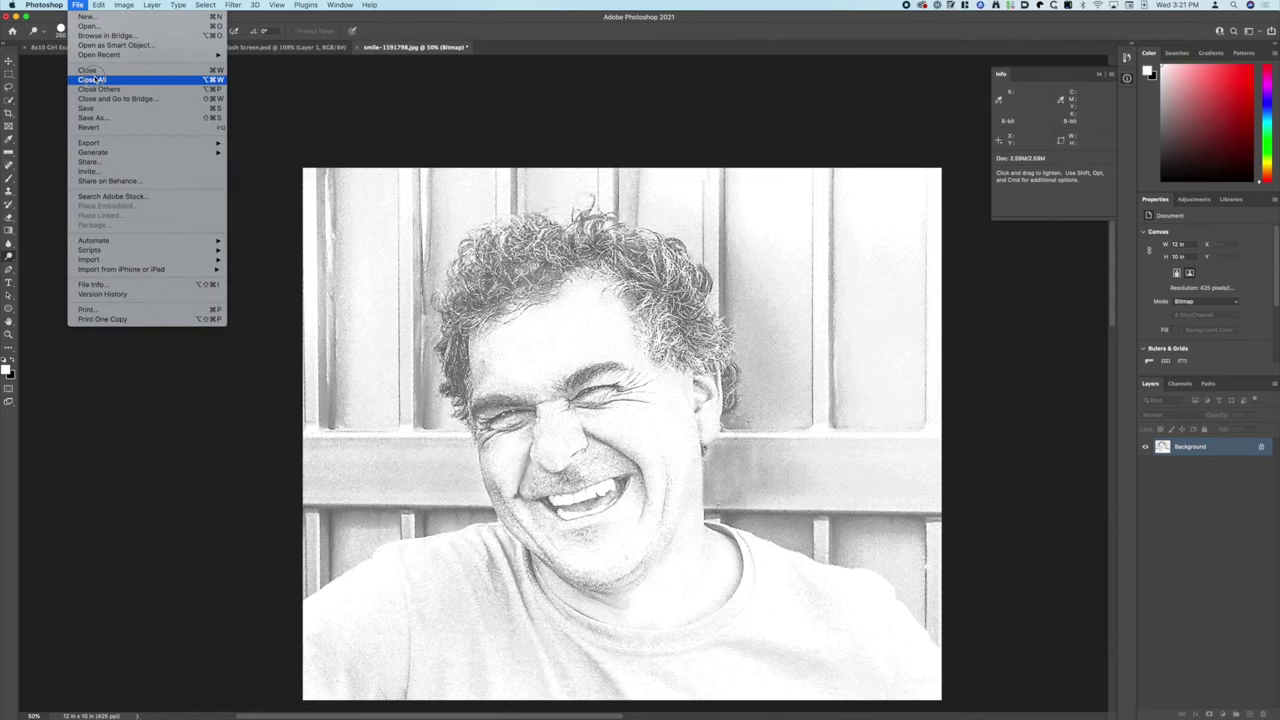
pyautogui.press('super+shift+s')
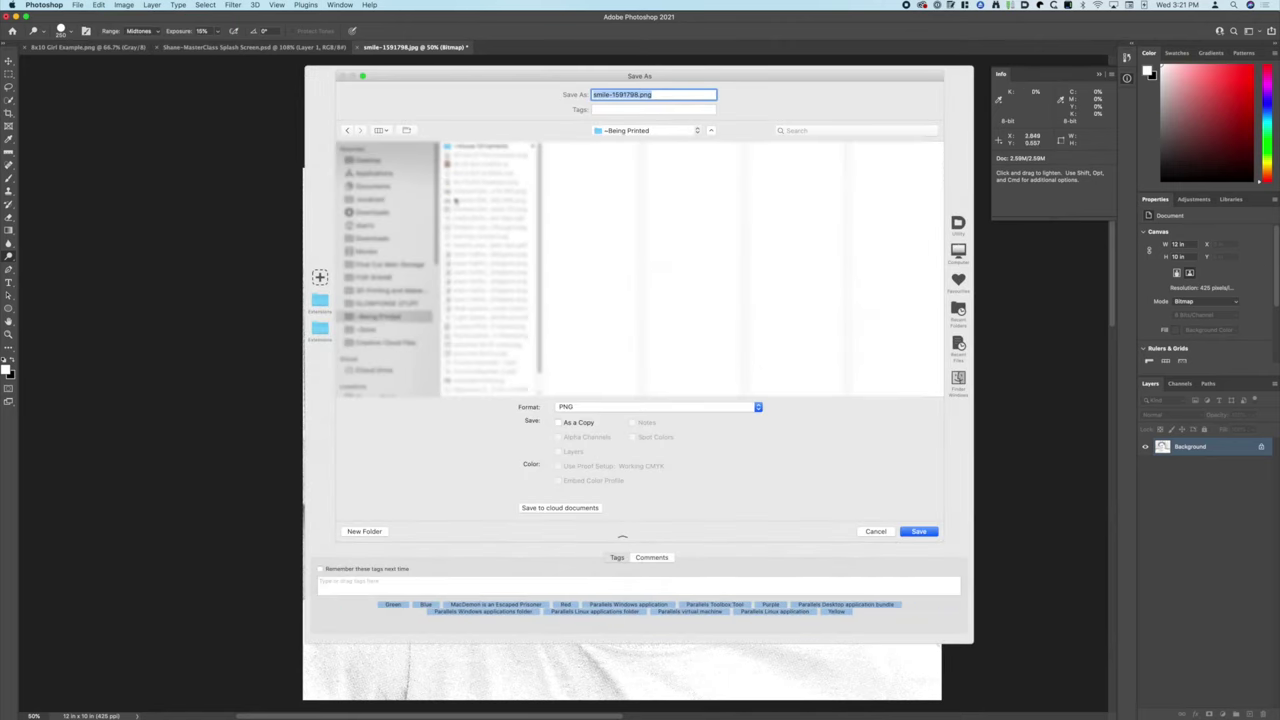
pyautogui.click(633, 95)
pyautogui.moveTo(650, 94); pyautogui.dragTo(611, 94)
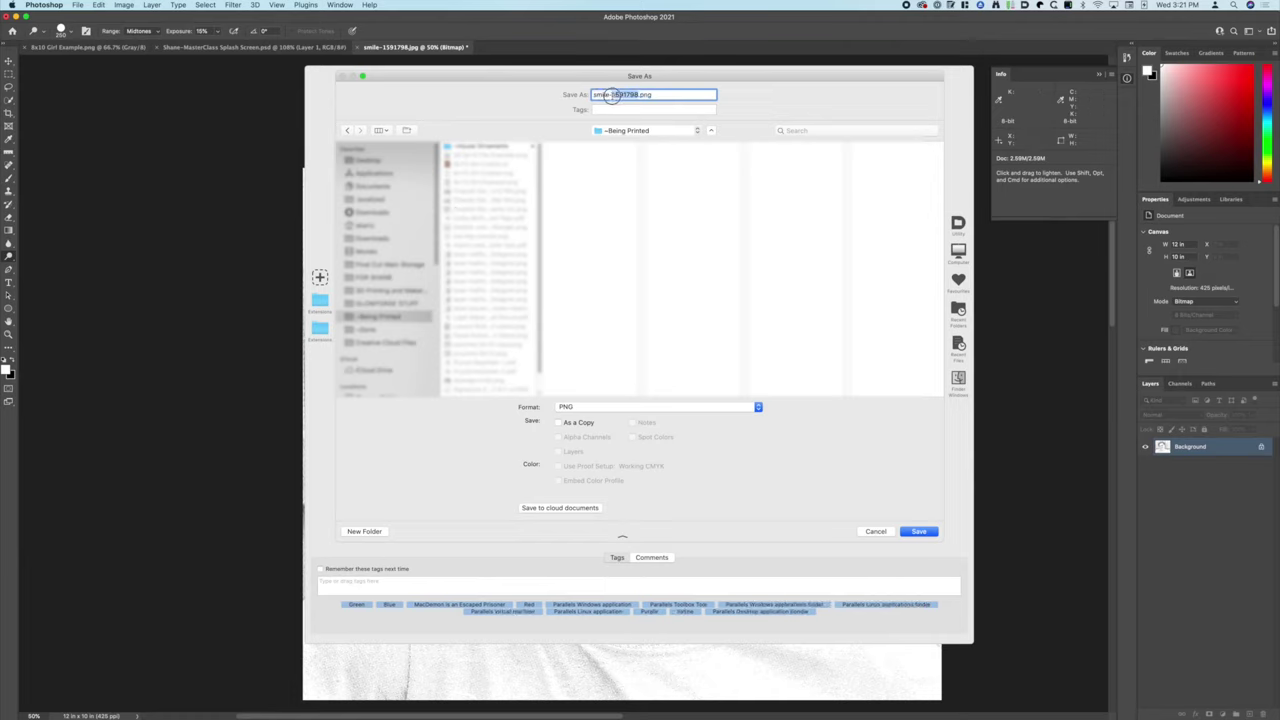
pyautogui.press('BackSpace')
pyautogui.write('yguy 12x10')
pyautogui.click(928, 531)
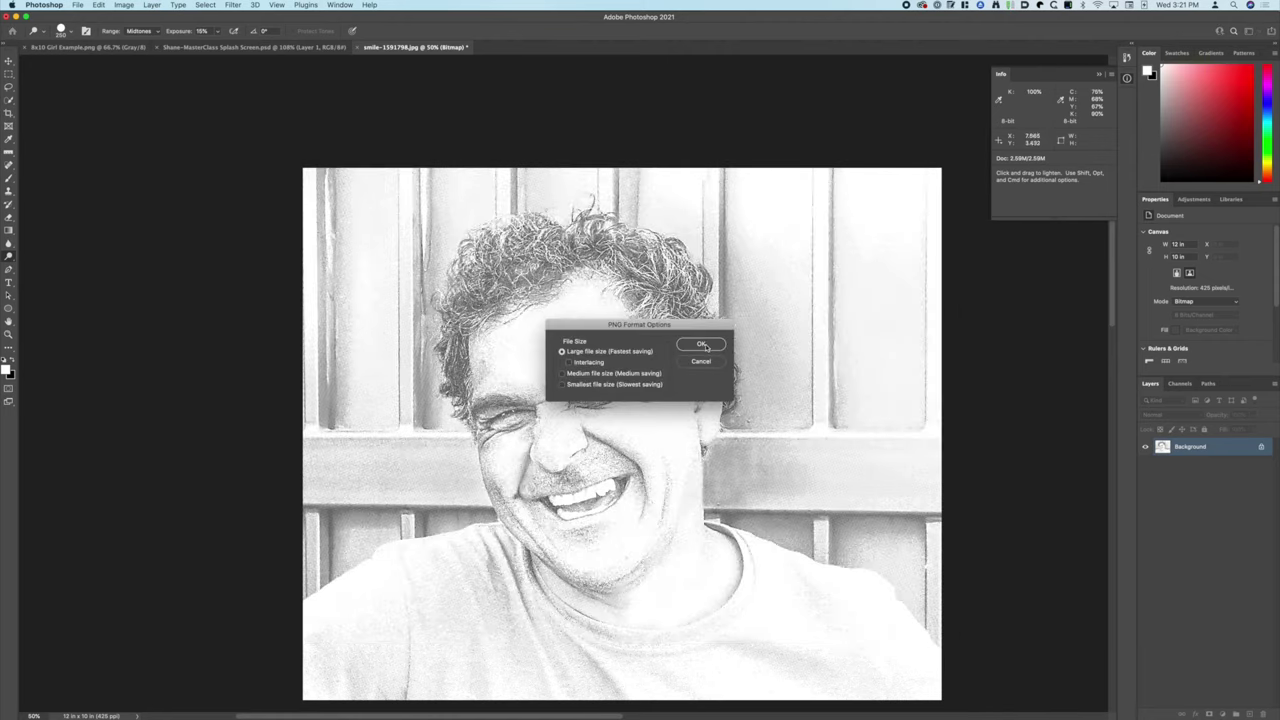
pyautogui.click(704, 345)
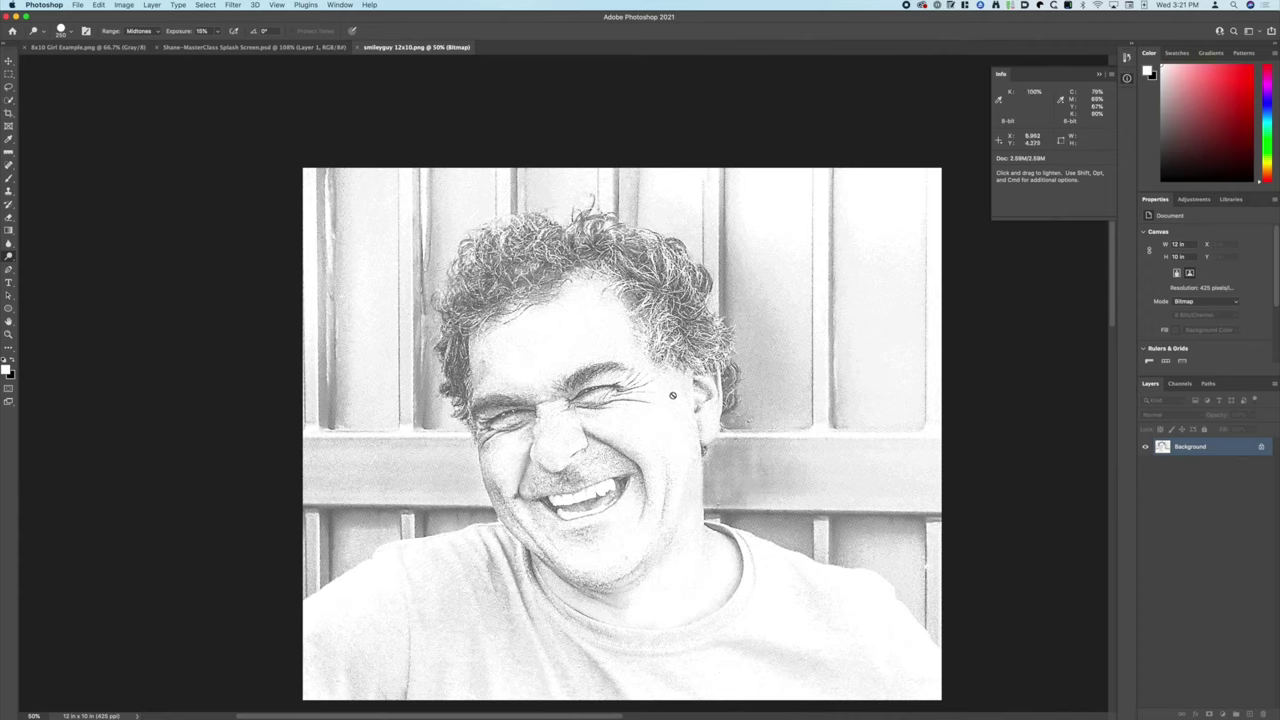
# Switch to the Glowforge app in Safari and open the "photo engrave" design from the dashboard
pyautogui.press('super+Tab')
pyautogui.press('super+Tab')
pyautogui.press('super+Tab')
pyautogui.press('super+shift+Tab')
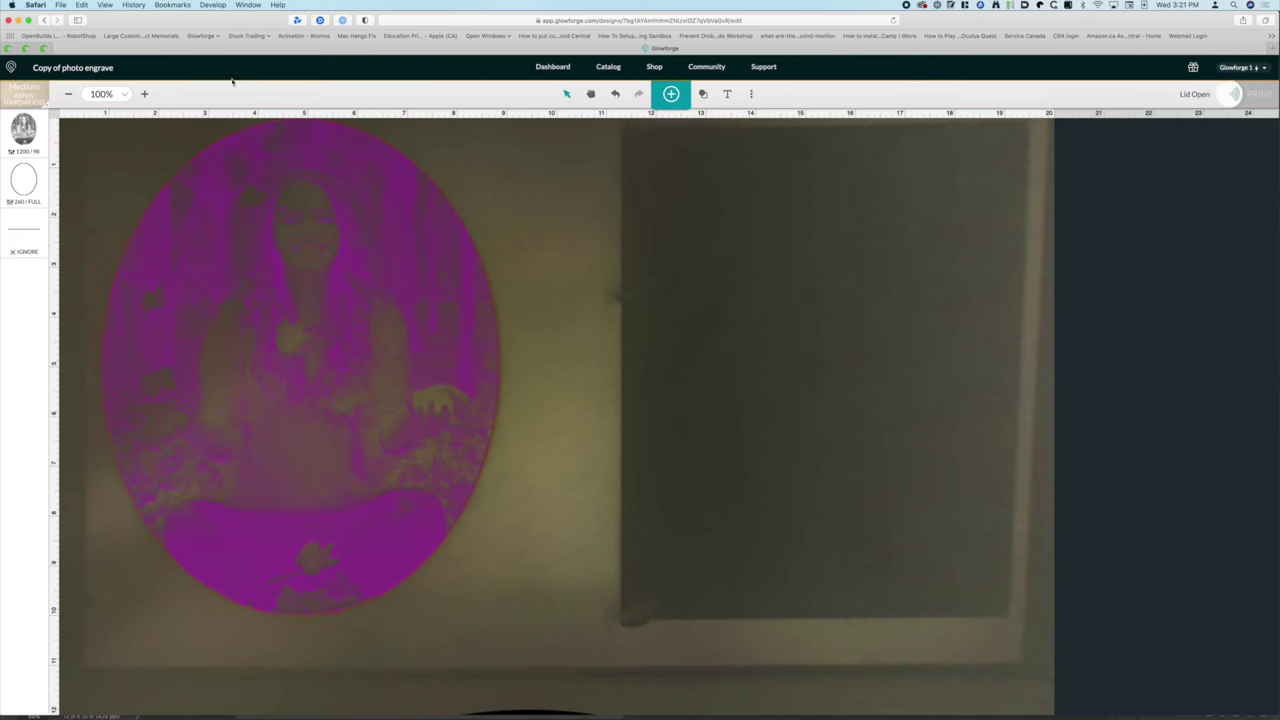
pyautogui.click(553, 66)
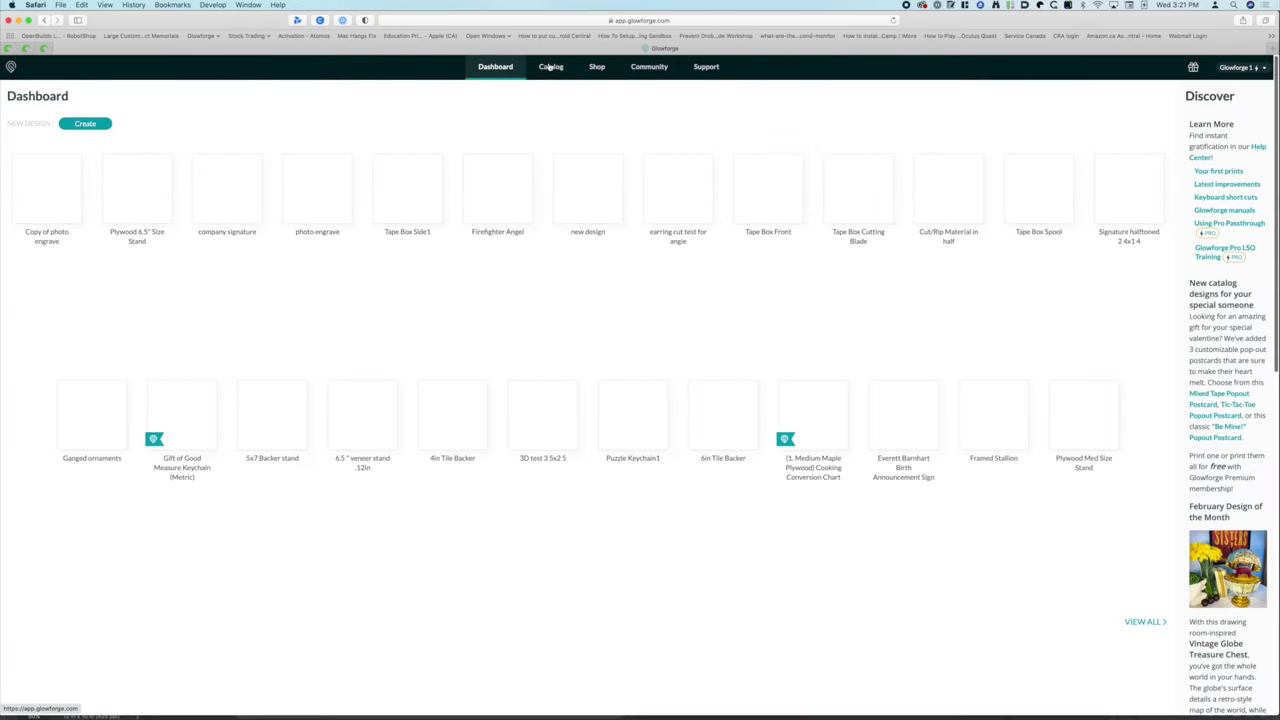
pyautogui.click(320, 192)
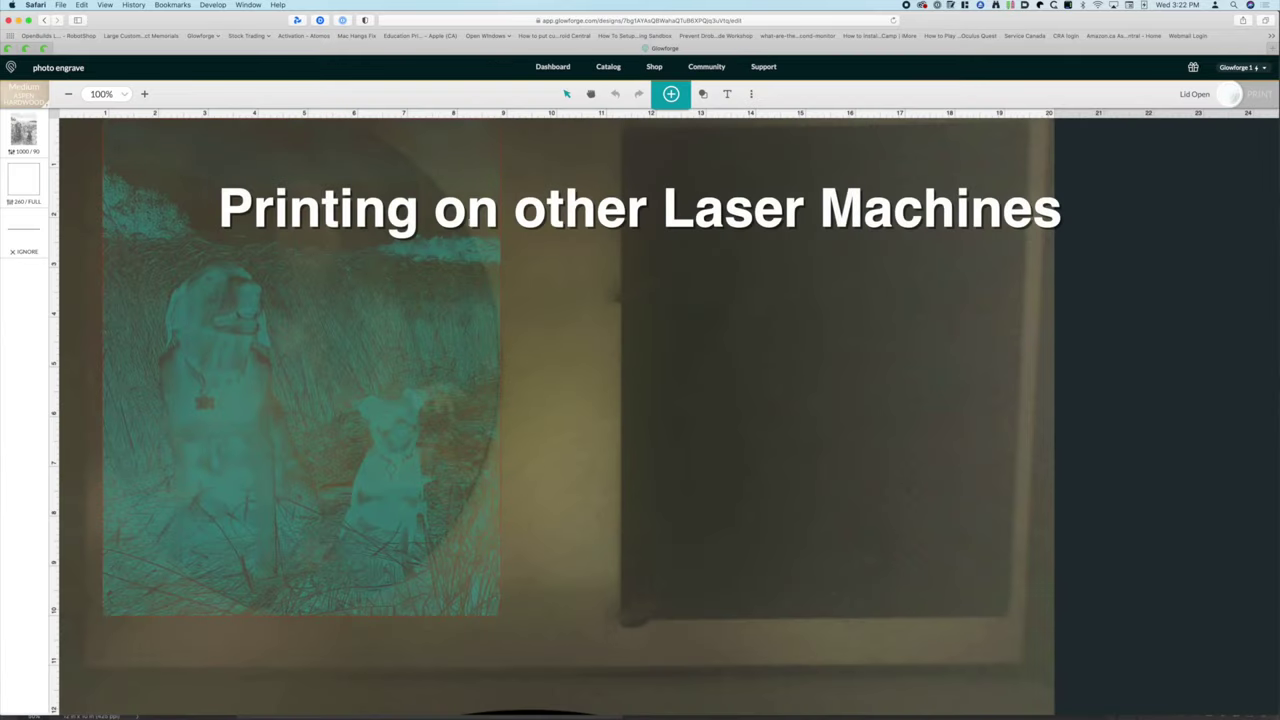
# Delete the existing photo engraving from the design and upload "smileyguy 12x10.png" from the ~Being Printed folder
pyautogui.click(486, 245)
pyautogui.press('Delete')
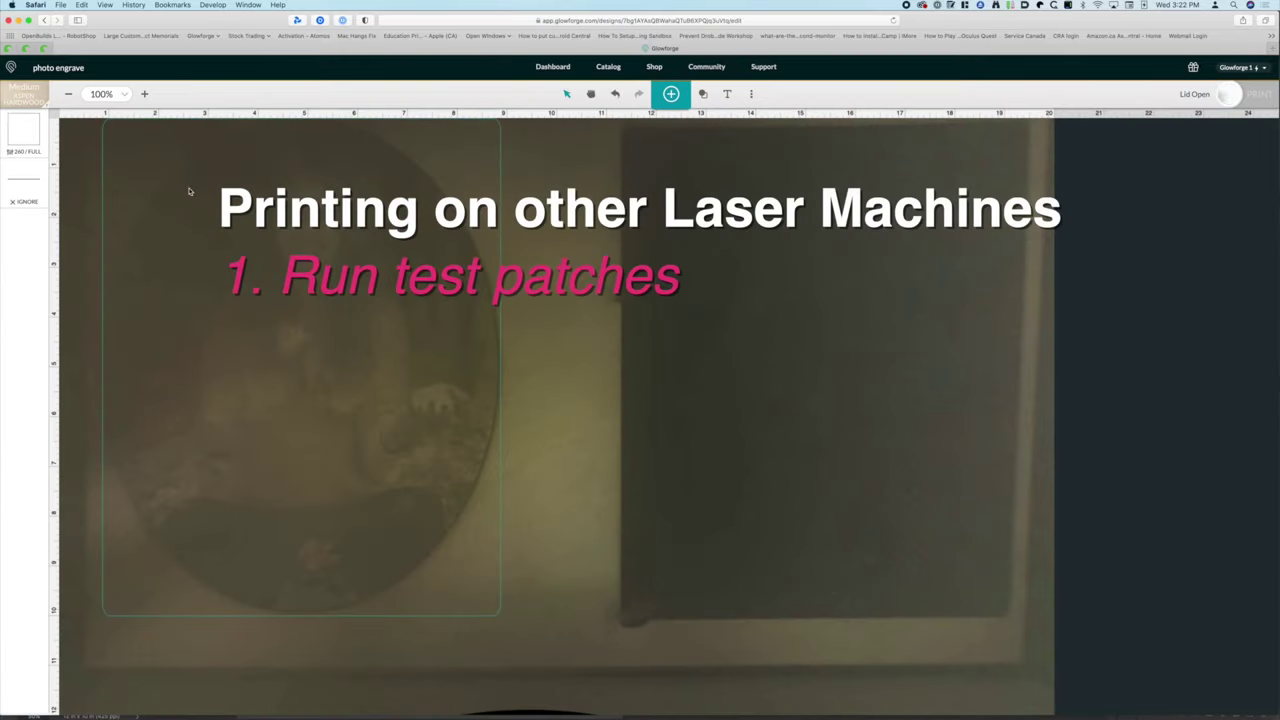
pyautogui.click(671, 93)
pyautogui.click(763, 131)
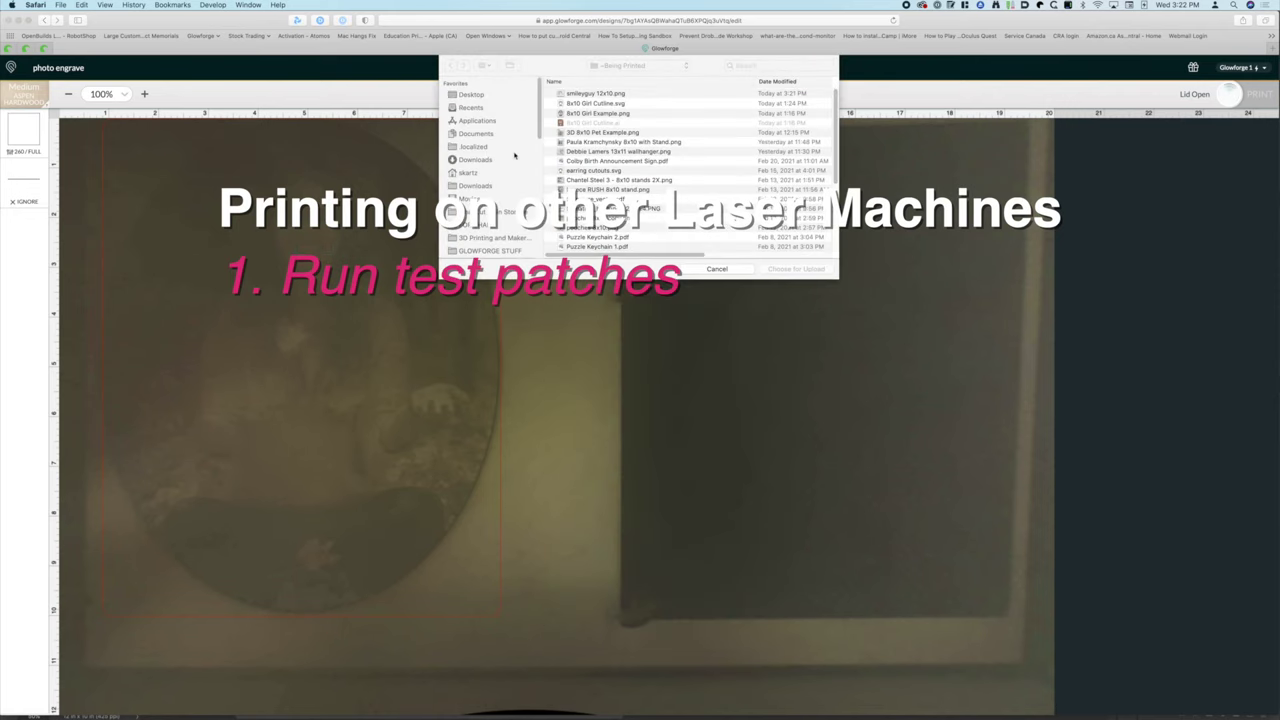
pyautogui.click(600, 93)
pyautogui.click(818, 271)
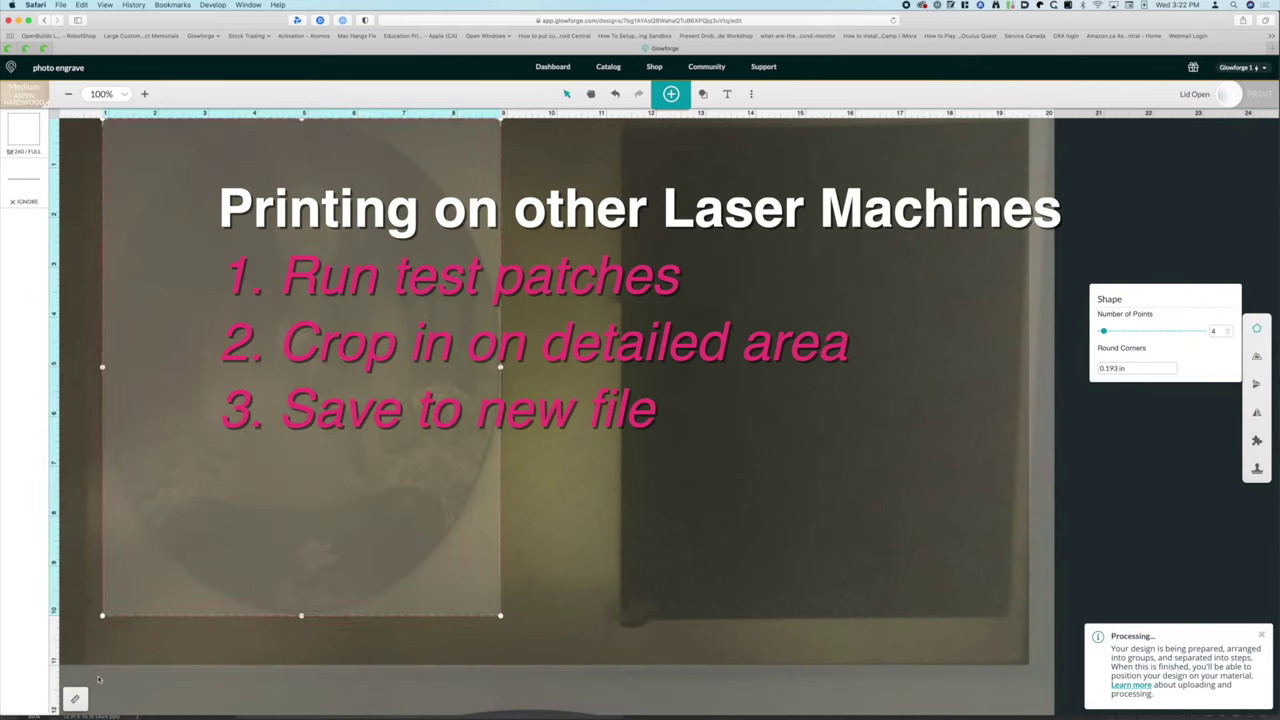
# Scale the uploaded portrait to 12 in wide and position it at X 0.85 in, Y 0.01 in
pyautogui.click(74, 698)
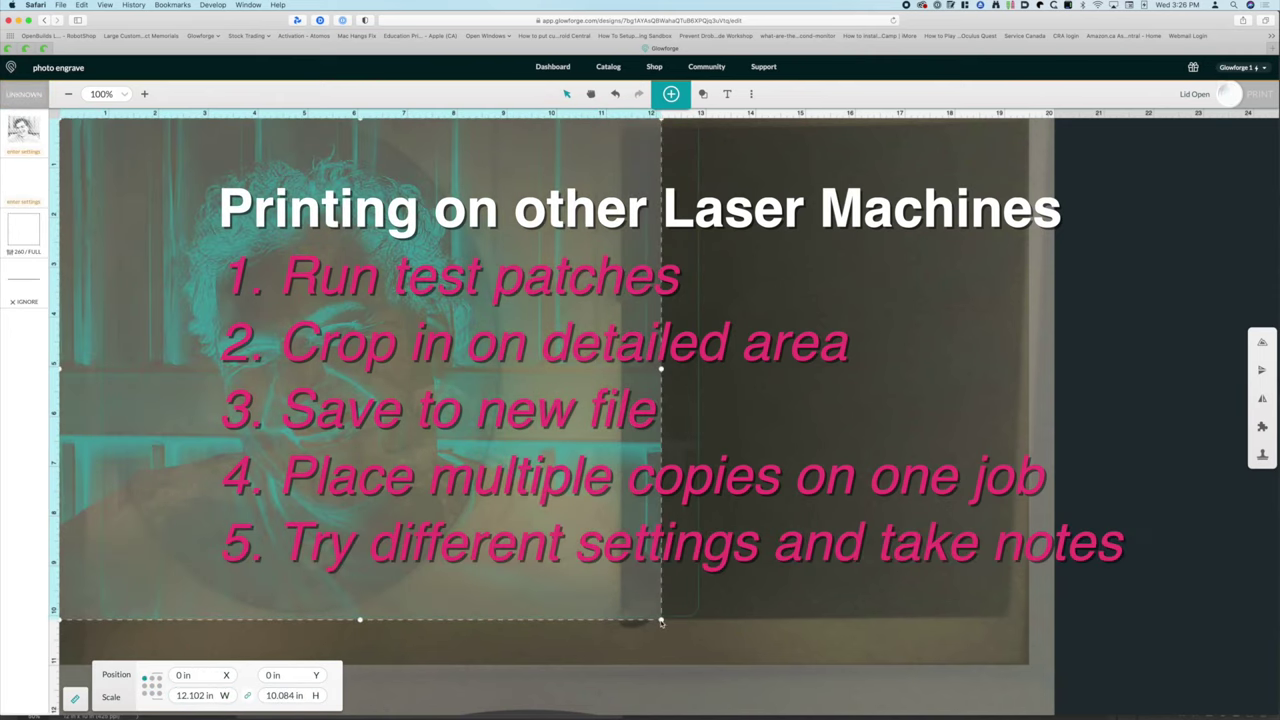
pyautogui.moveTo(661, 620); pyautogui.dragTo(656, 617)
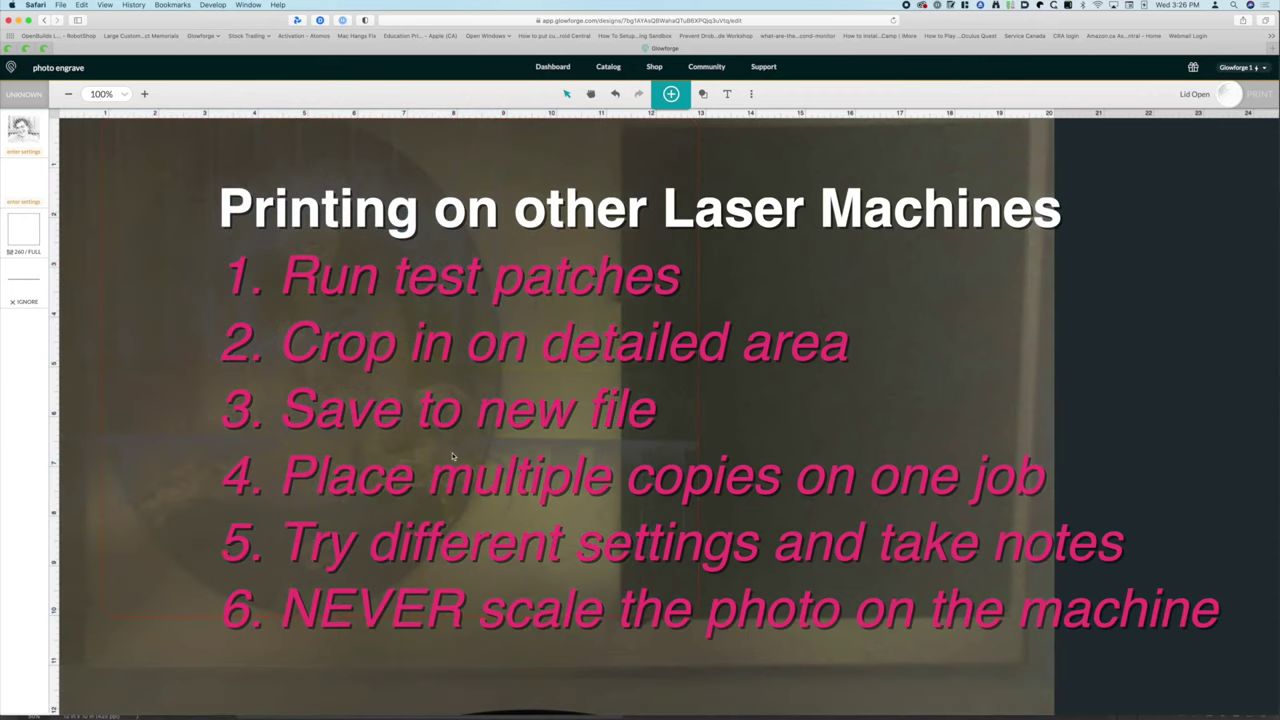
pyautogui.click(452, 456)
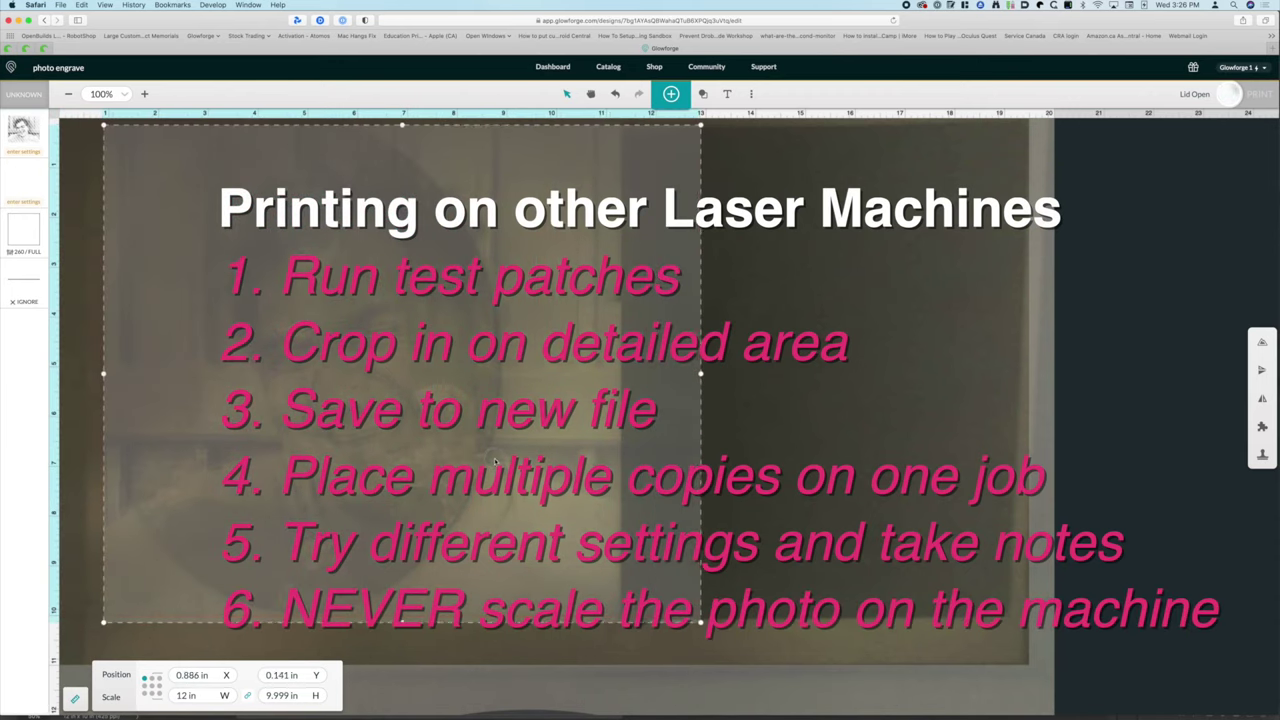
pyautogui.doubleClick(198, 677)
pyautogui.write('0.85')
pyautogui.click(285, 676)
pyautogui.write('.01')
pyautogui.press('Return')
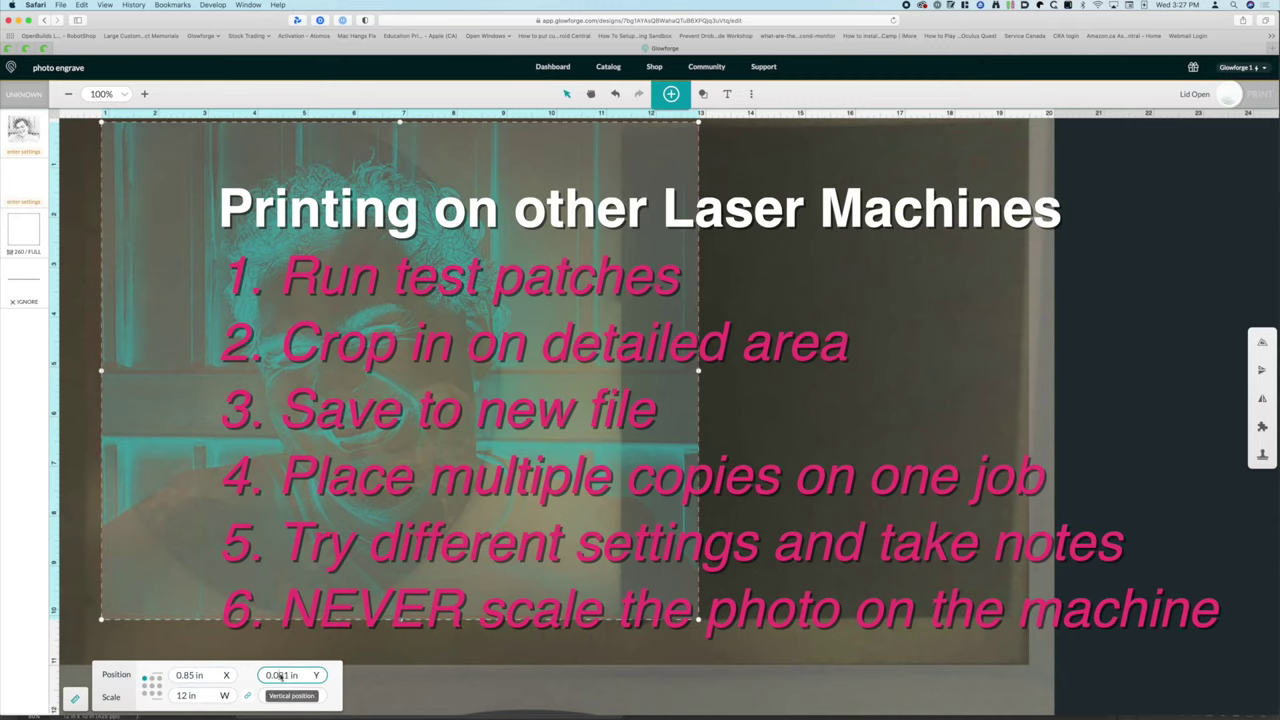
pyautogui.click(786, 463)
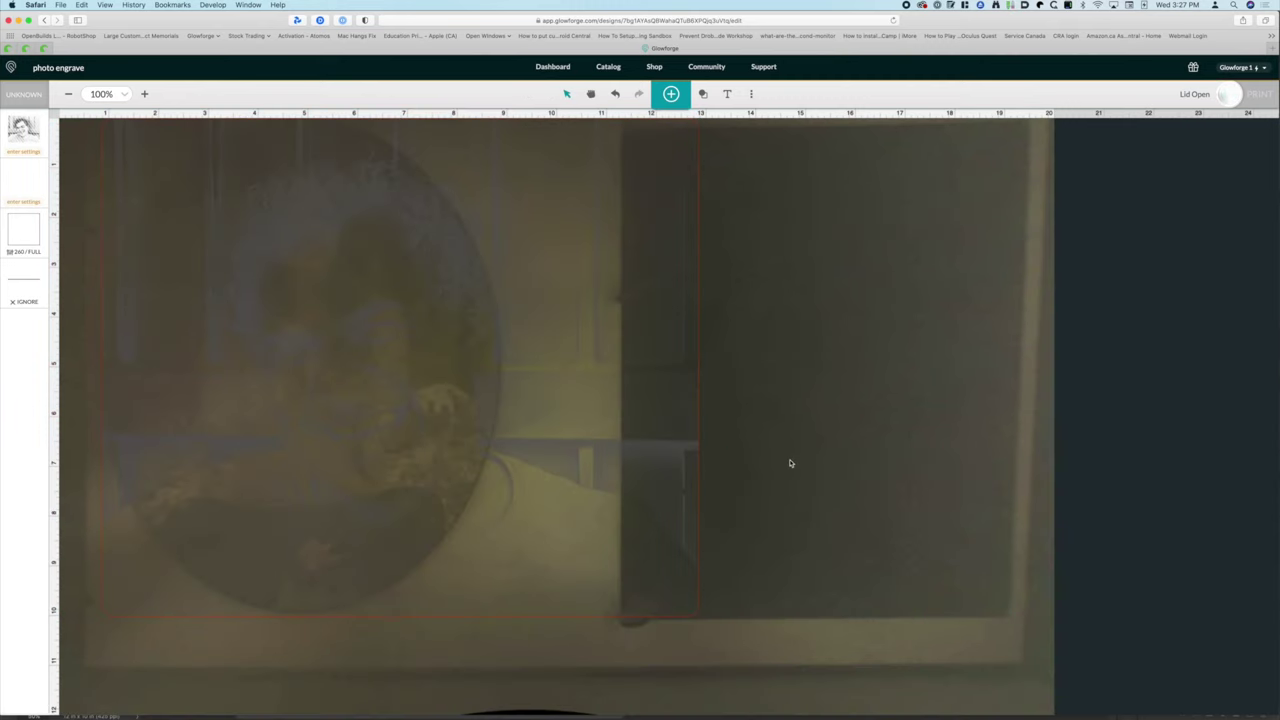
pyautogui.click(312, 332)
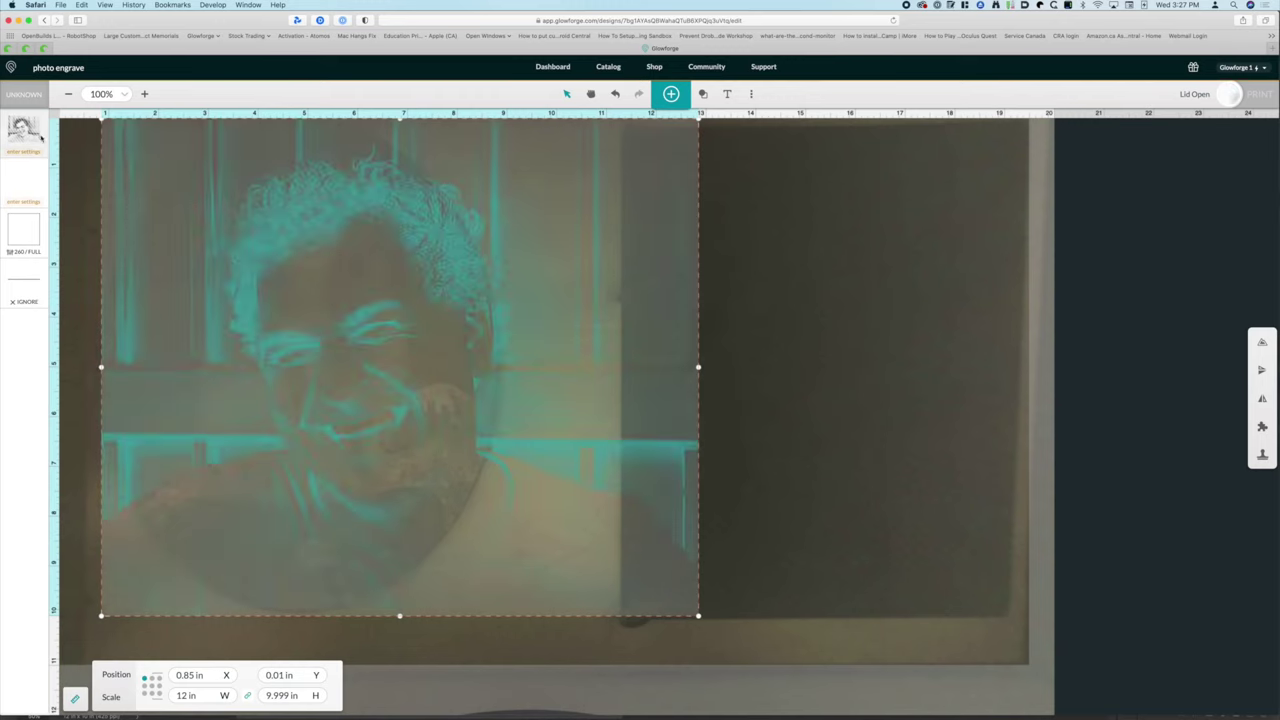
# Set the material to Medium Basswood Plywood and give the portrait a manual engrave speed of 1200
pyautogui.click(20, 92)
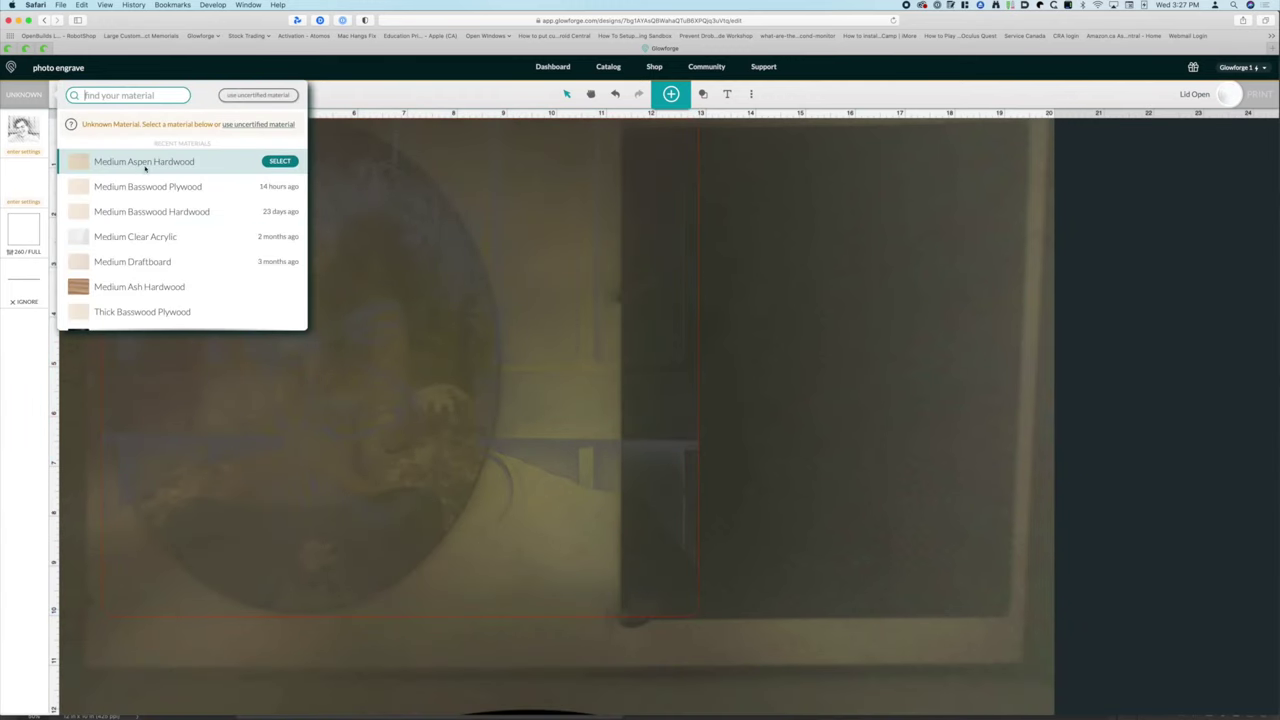
pyautogui.click(145, 188)
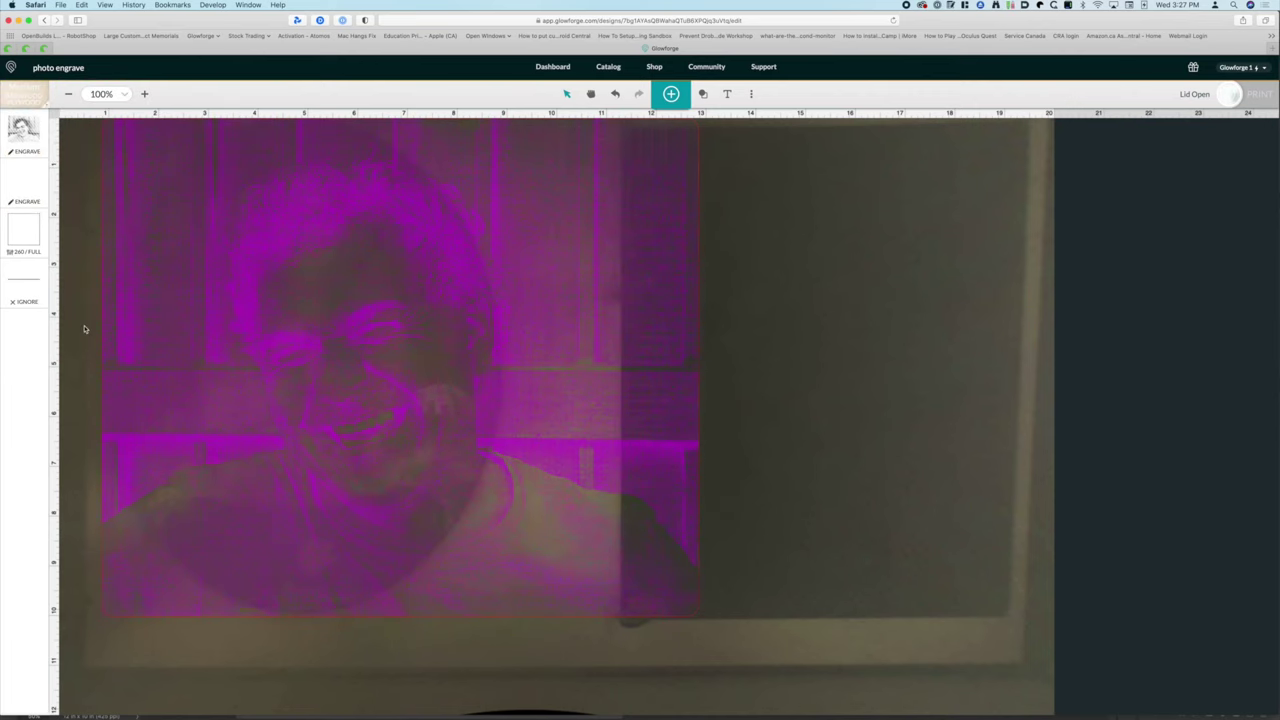
pyautogui.click(24, 140)
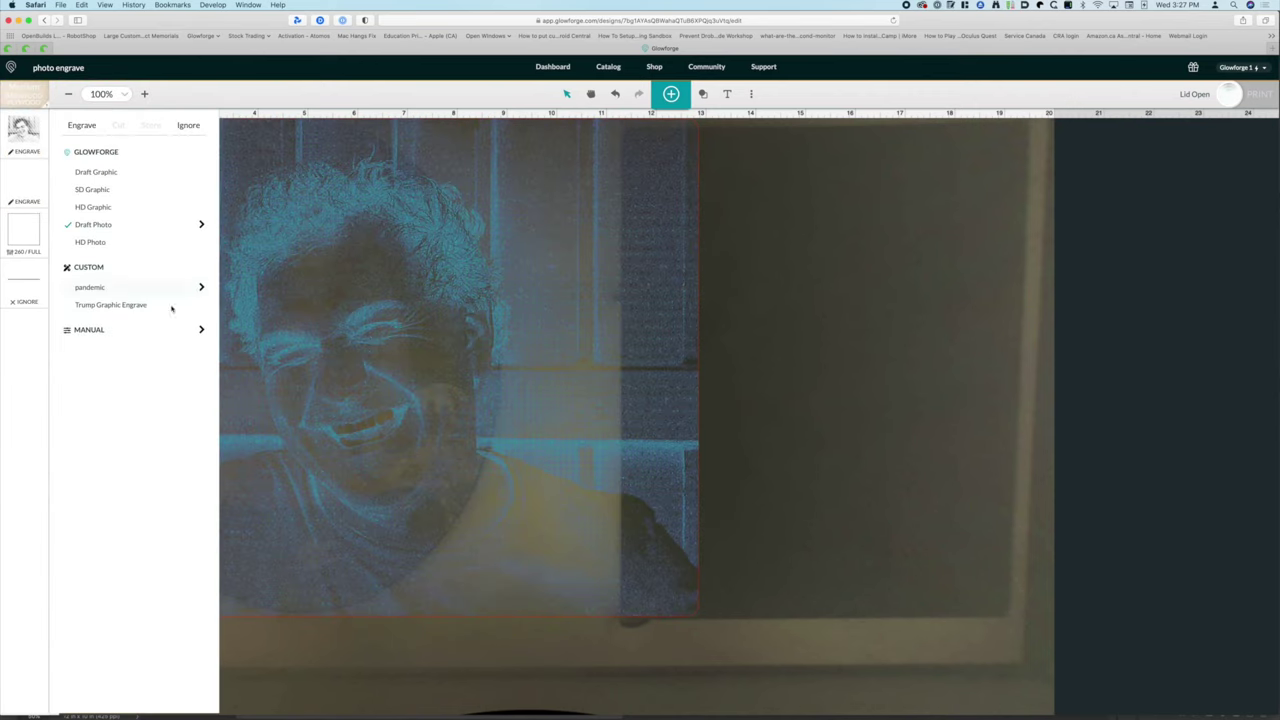
pyautogui.click(201, 330)
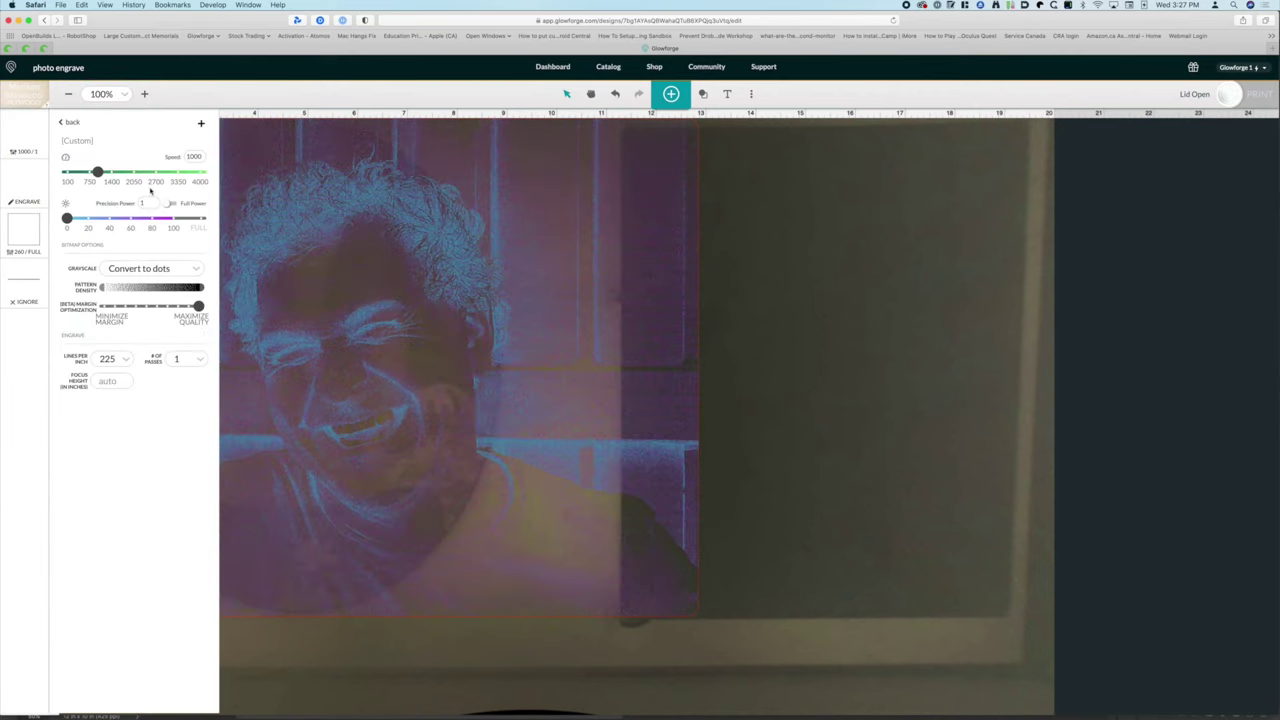
pyautogui.click(193, 157)
pyautogui.press('BackSpace')
pyautogui.write('2')
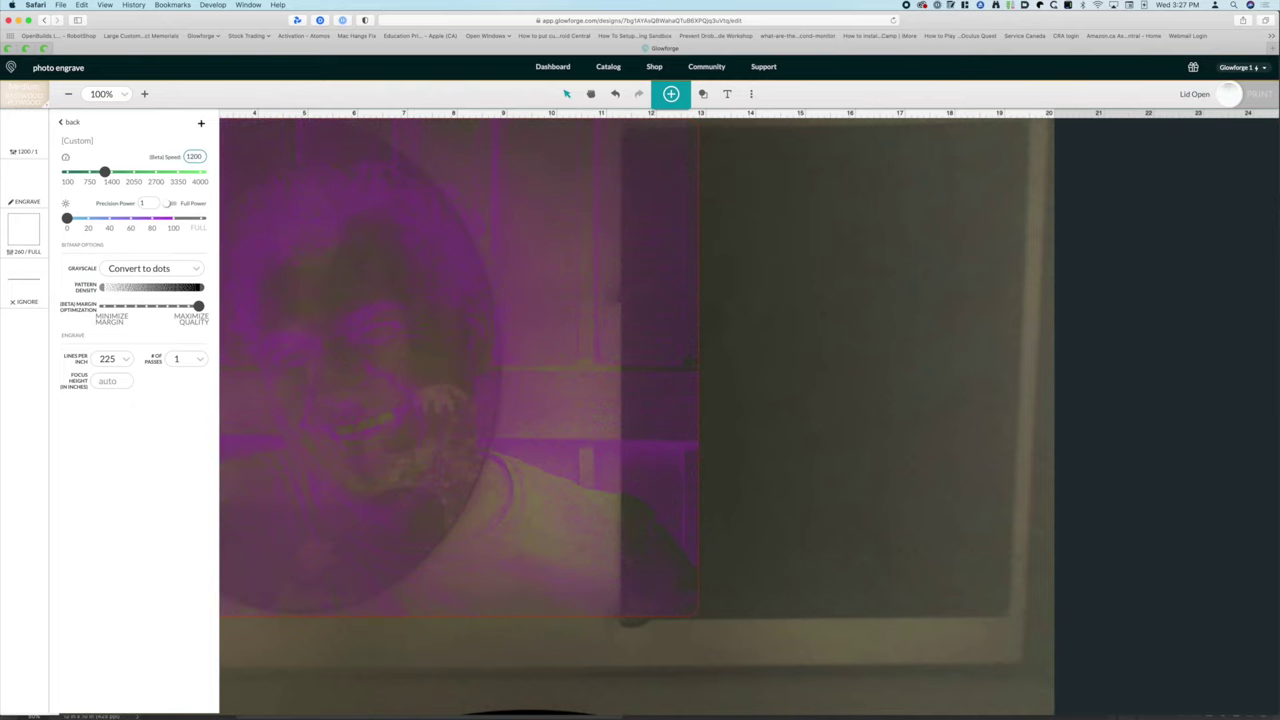
# Set the portrait engraving's precision power to 98
pyautogui.click(149, 203)
pyautogui.press('BackSpace')
pyautogui.write('99')
pyautogui.click(194, 160)
pyautogui.press('Tab')
# Set the engraving's grayscale mode to Vary power and lower margin optimization slightly below maximum quality
pyautogui.click(143, 270)
pyautogui.click(133, 325)
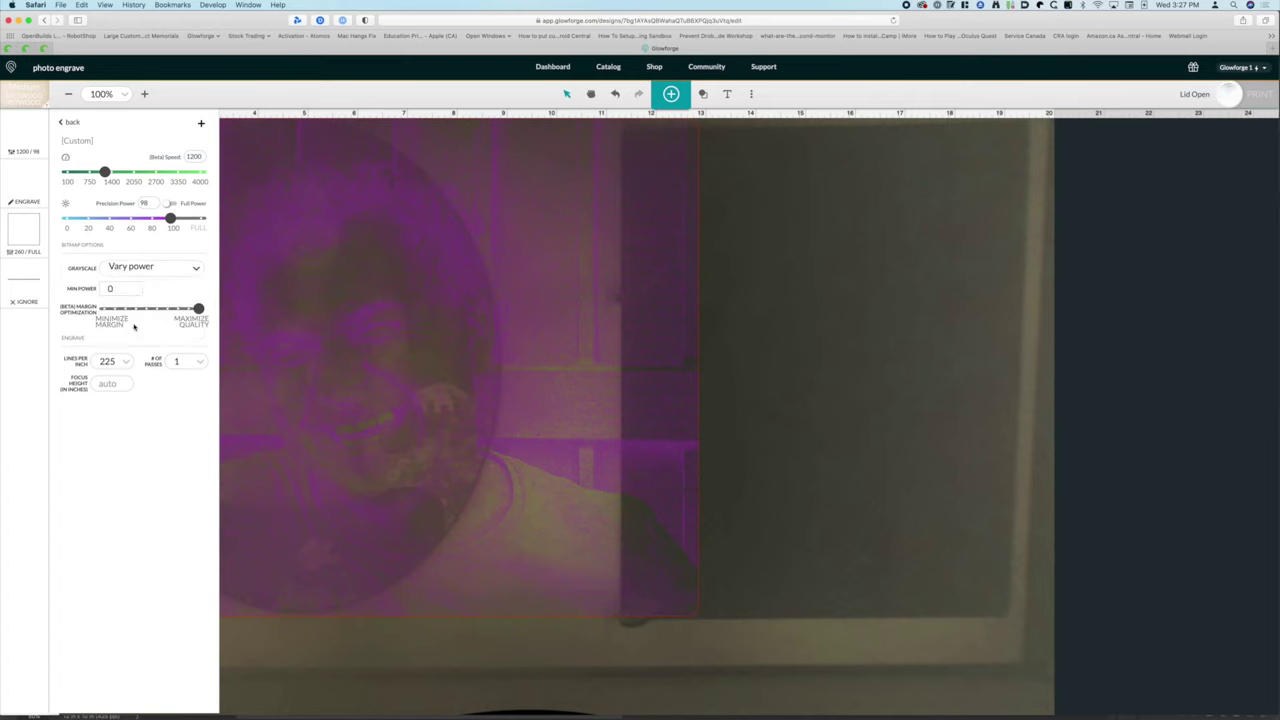
pyautogui.moveTo(199, 309); pyautogui.dragTo(184, 309)
# Set the portrait engraving to 270 lines per inch, keeping one pass and the automatic focus height
pyautogui.click(118, 362)
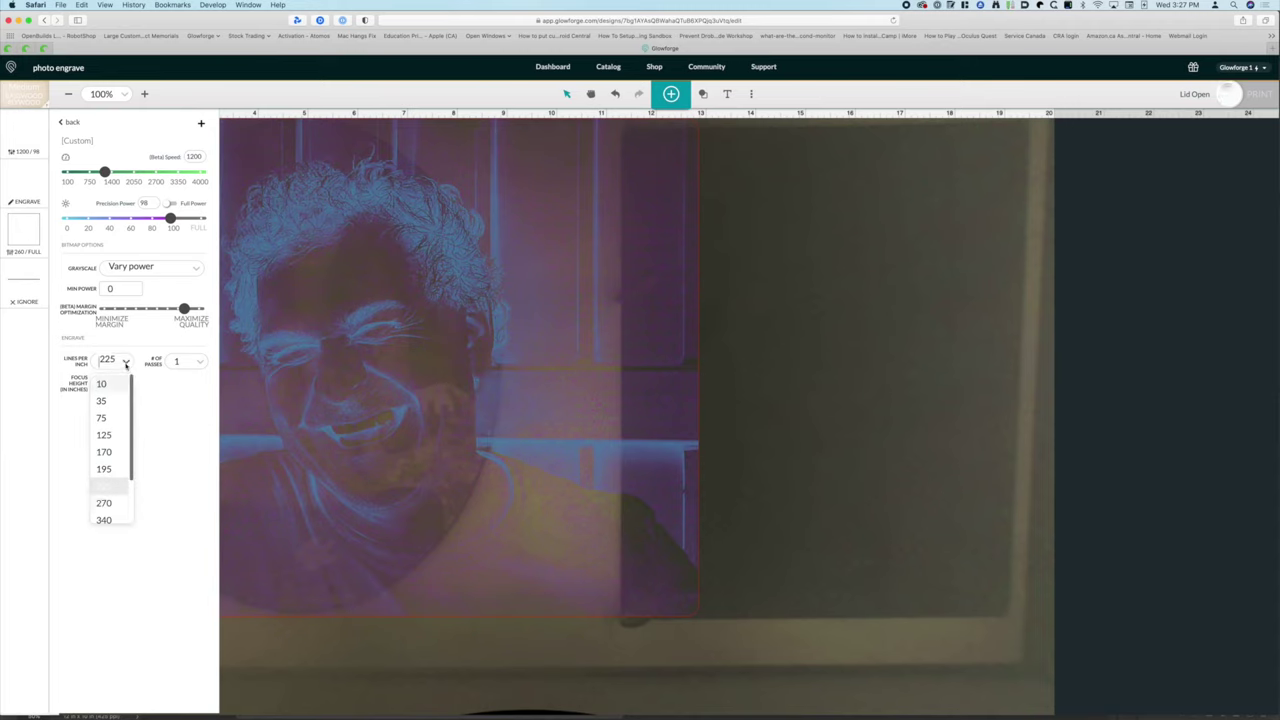
pyautogui.click(103, 503)
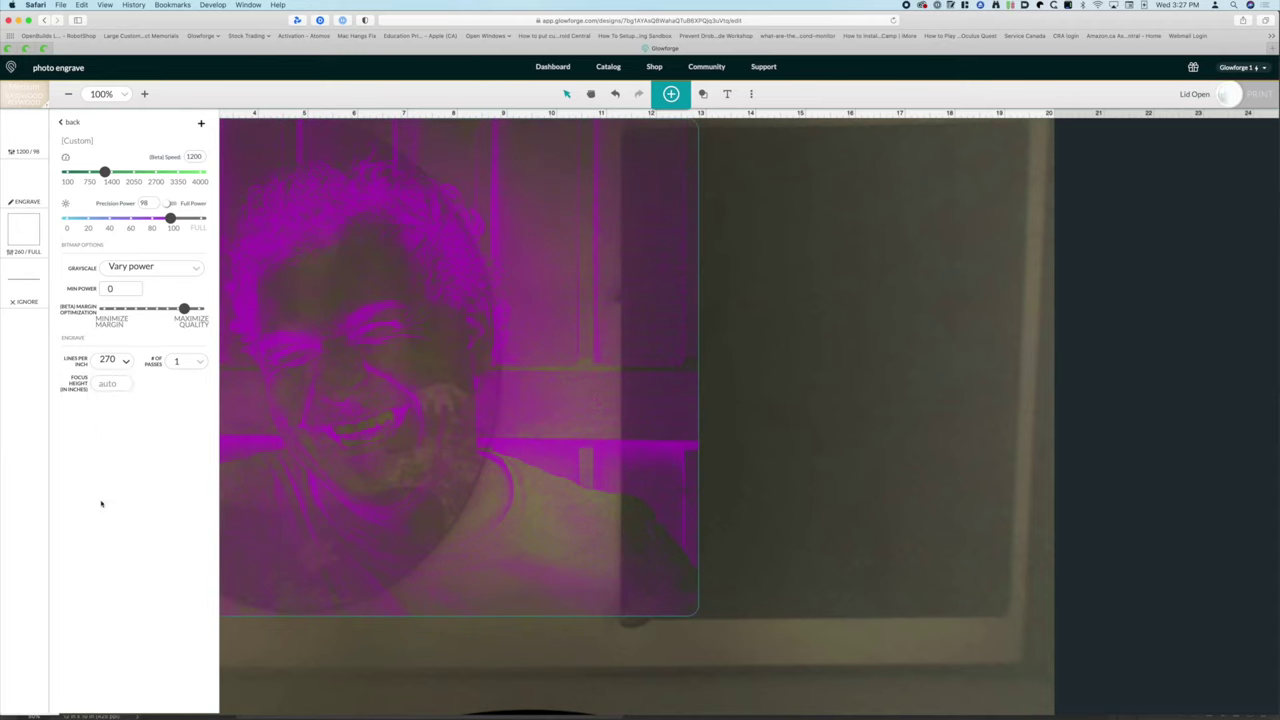
pyautogui.click(201, 364)
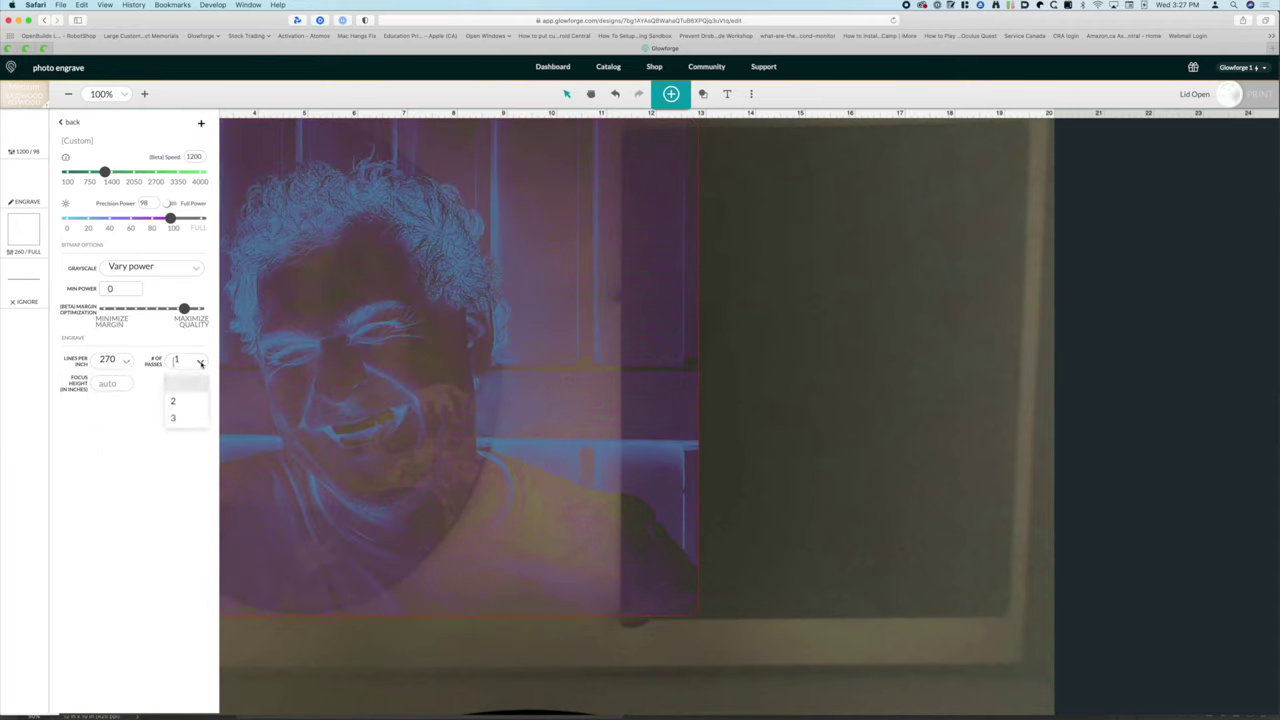
pyautogui.click(138, 400)
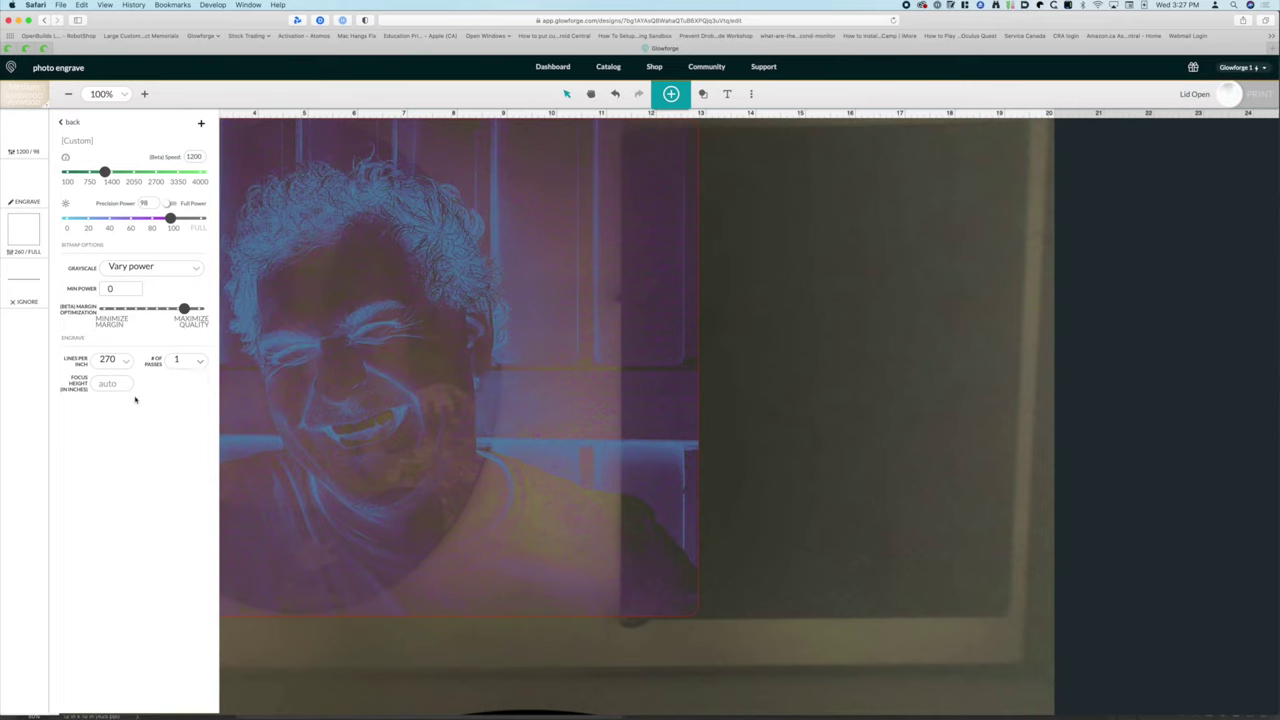
pyautogui.click(106, 384)
pyautogui.click(156, 409)
pyautogui.click(806, 200)
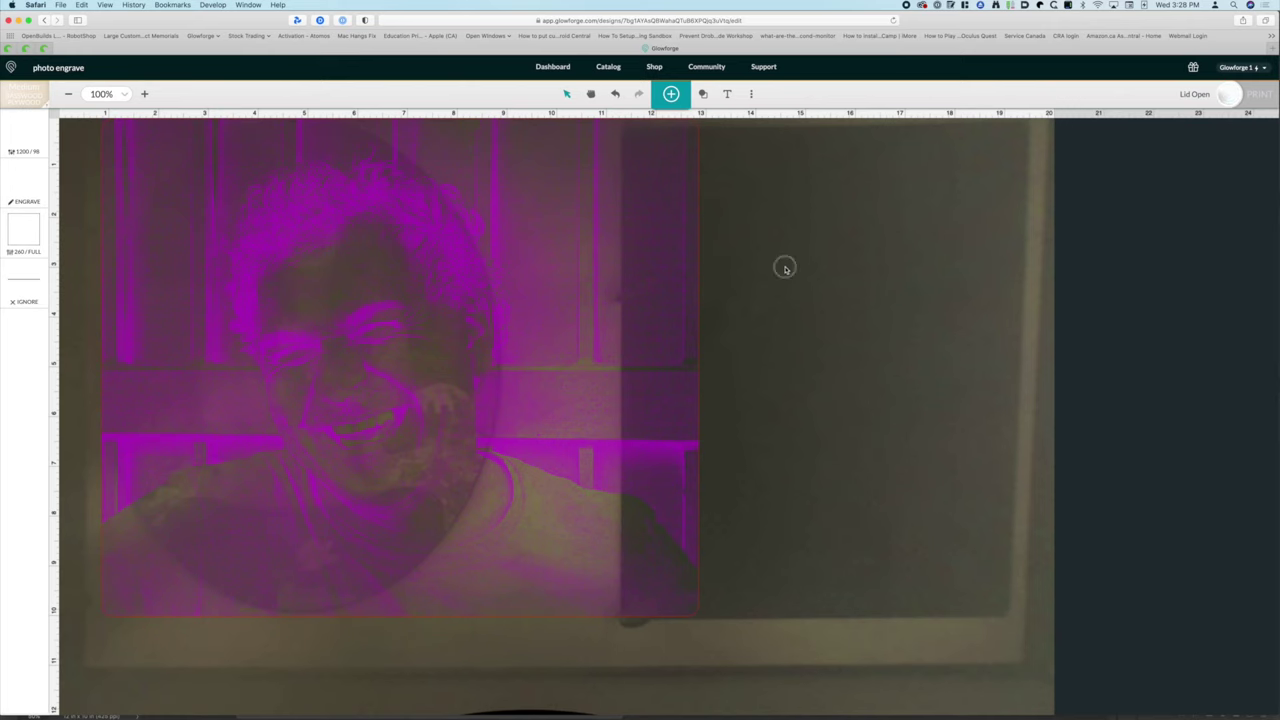
pyautogui.click(524, 397)
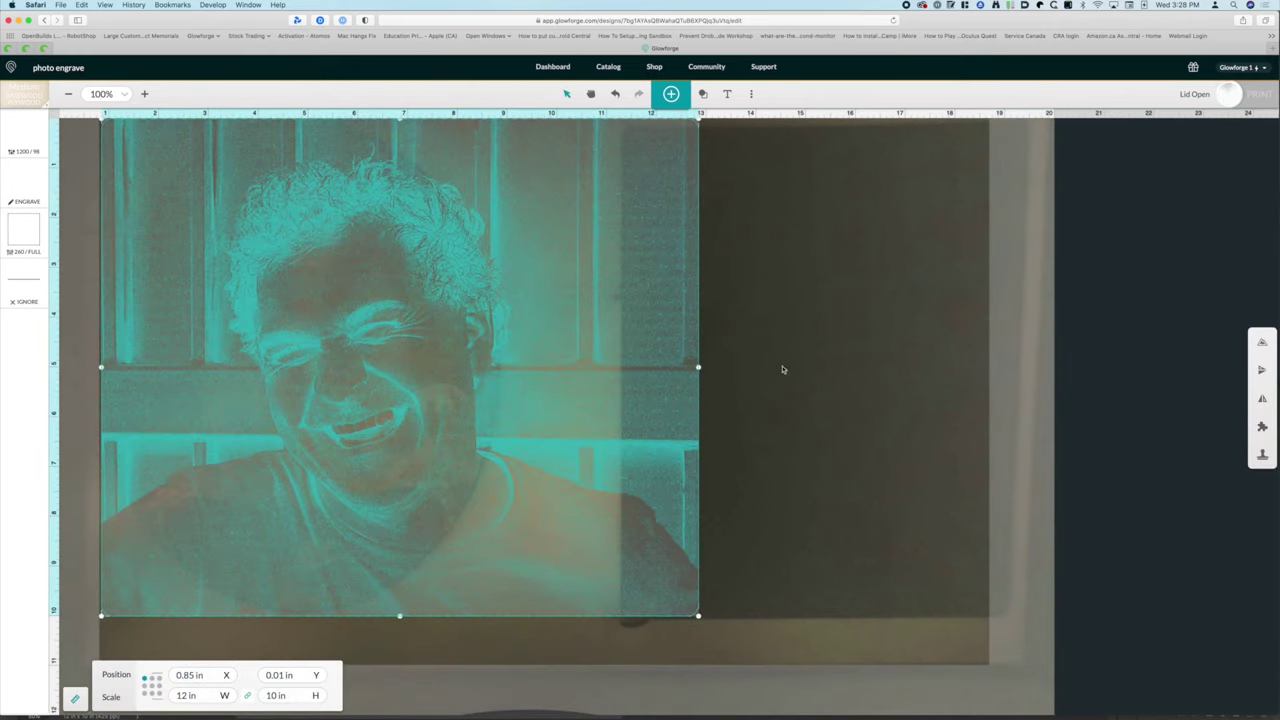
pyautogui.click(796, 356)
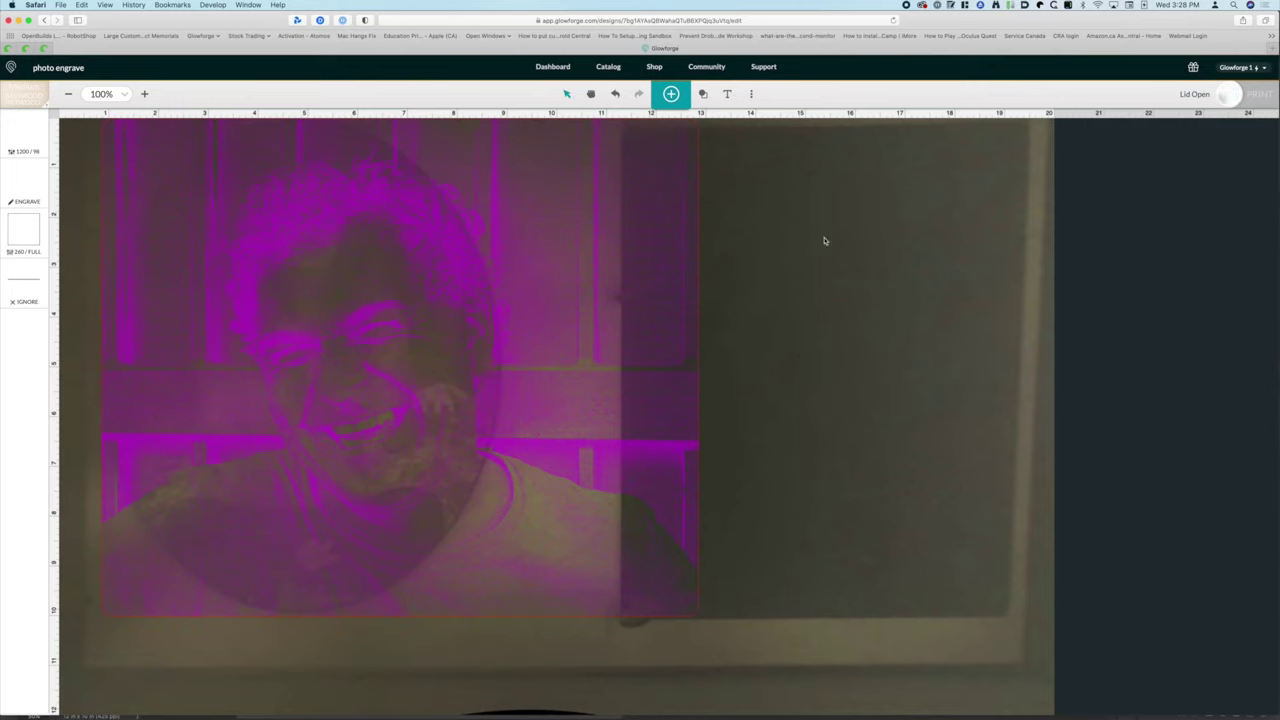